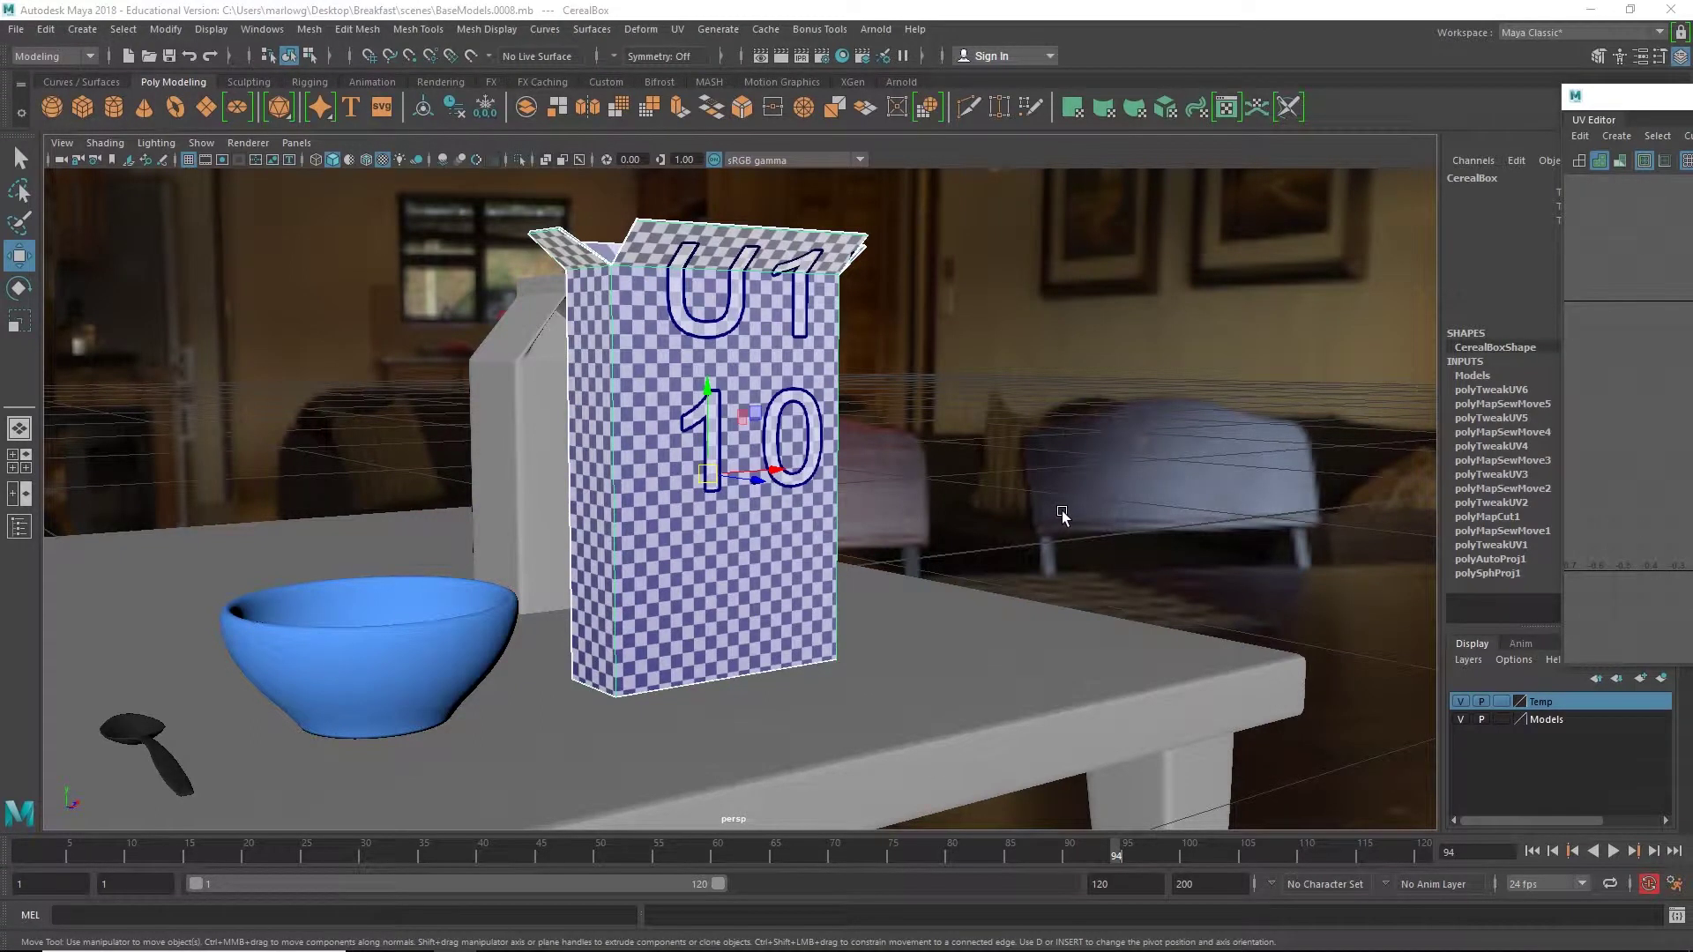
Step: Float the UV Editor over the perspective viewport with the UV Toolkit and 14 shells visible
{"action": "left_click_drag", "start_coordinate": [1656, 97], "coordinate": [697, 118]}
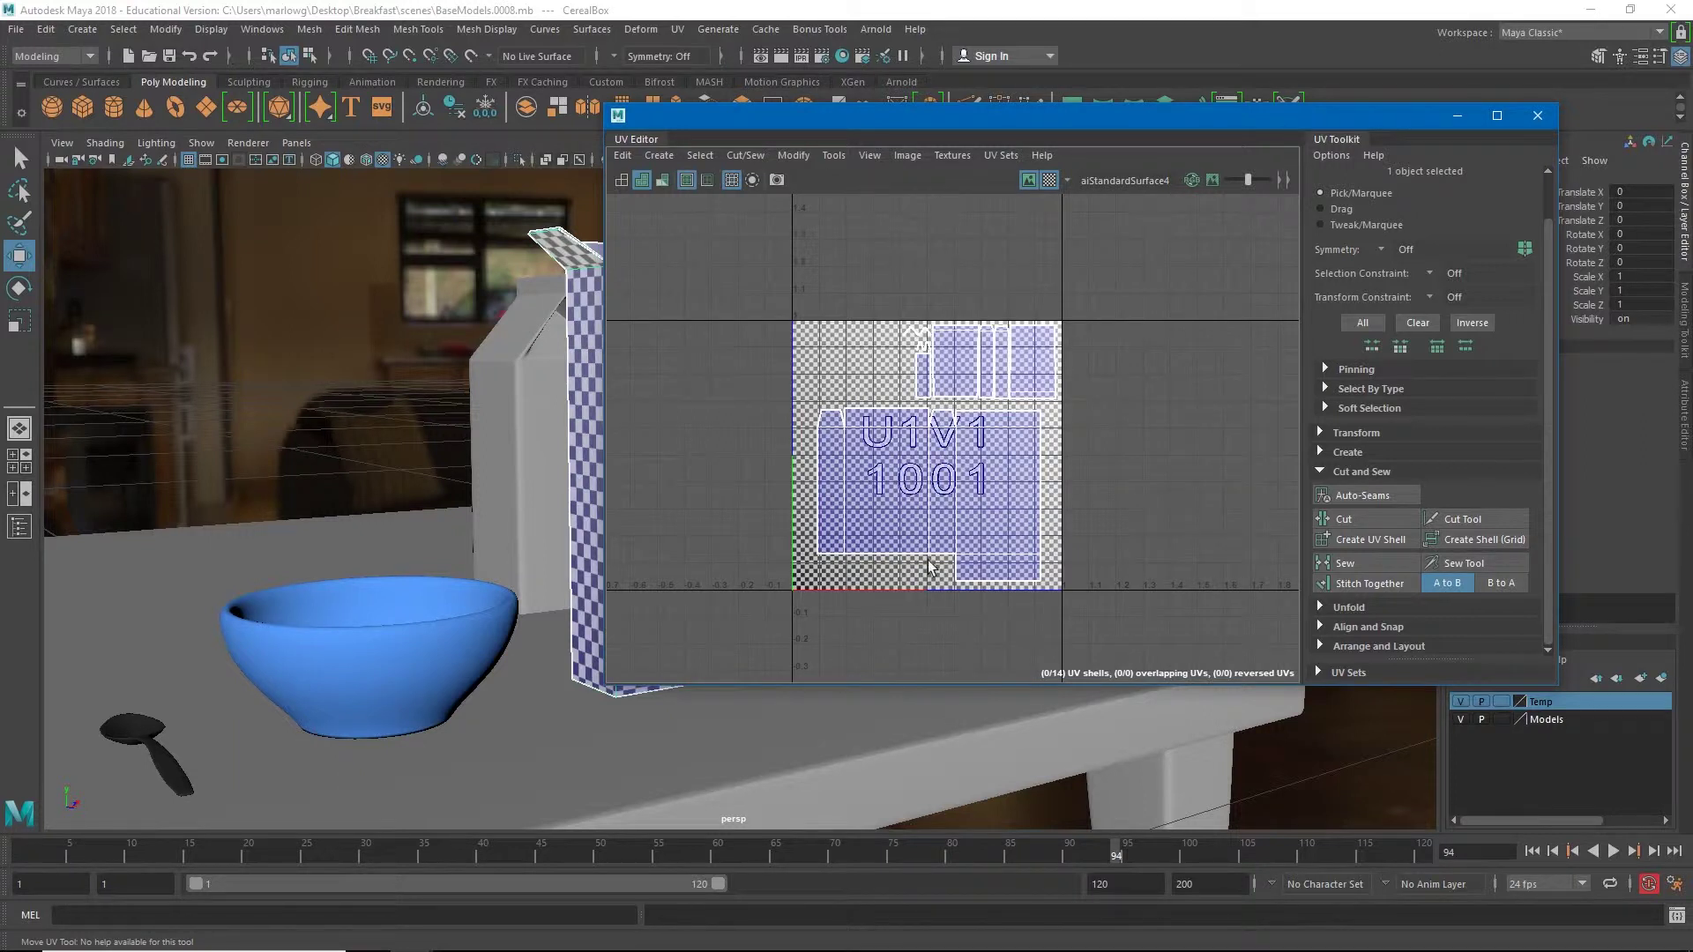
Step: Select every UV shell's border edges and sew them into a single shell
{"action": "right_click", "coordinate": [952, 531]}
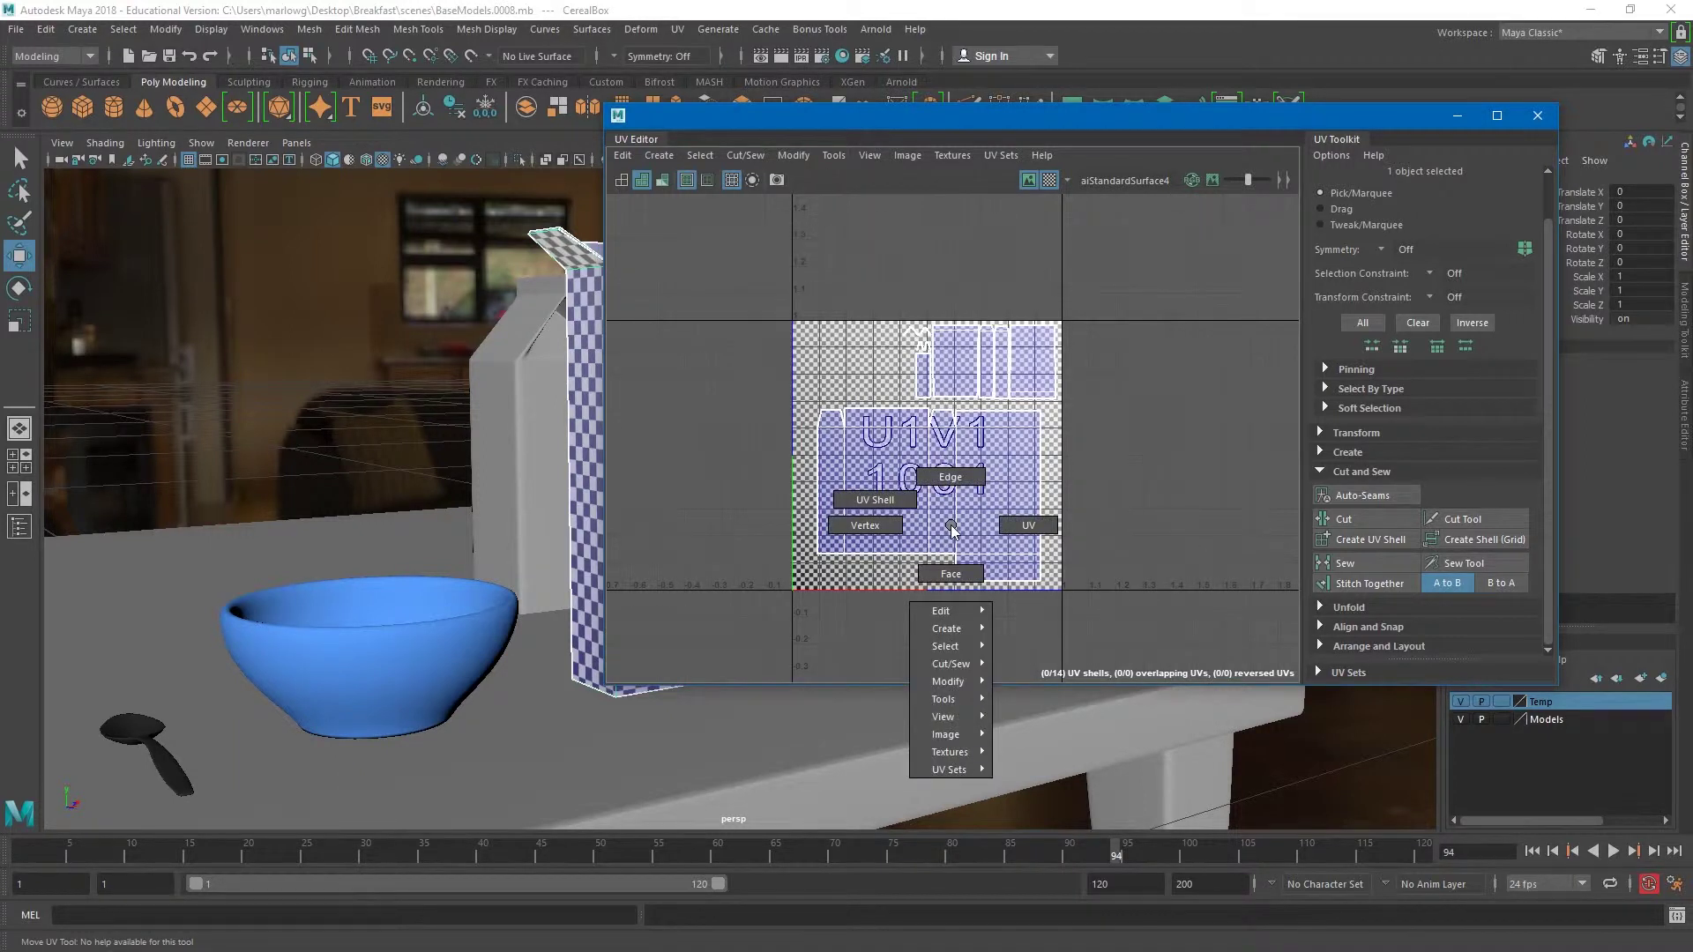
{"action": "right_click_drag", "start_coordinate": [950, 525], "coordinate": [955, 477]}
{"action": "left_click_drag", "start_coordinate": [707, 231], "coordinate": [1162, 686]}
{"action": "left_click", "coordinate": [1346, 563]}
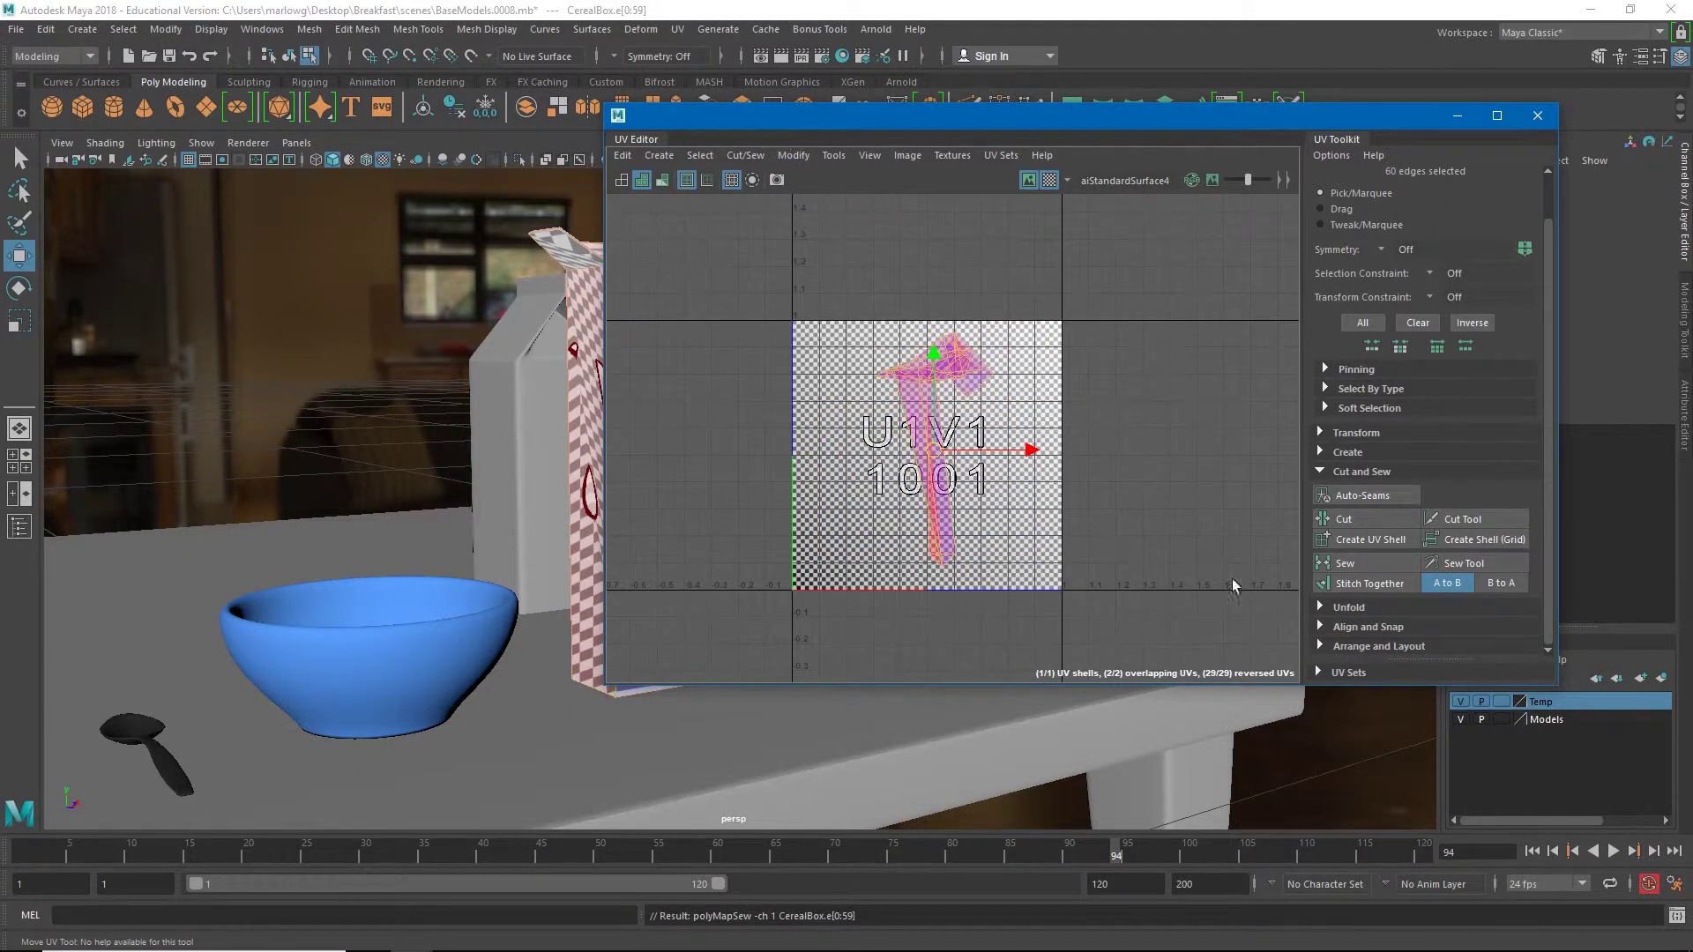
{"action": "left_click_drag", "start_coordinate": [797, 120], "coordinate": [1154, 128]}
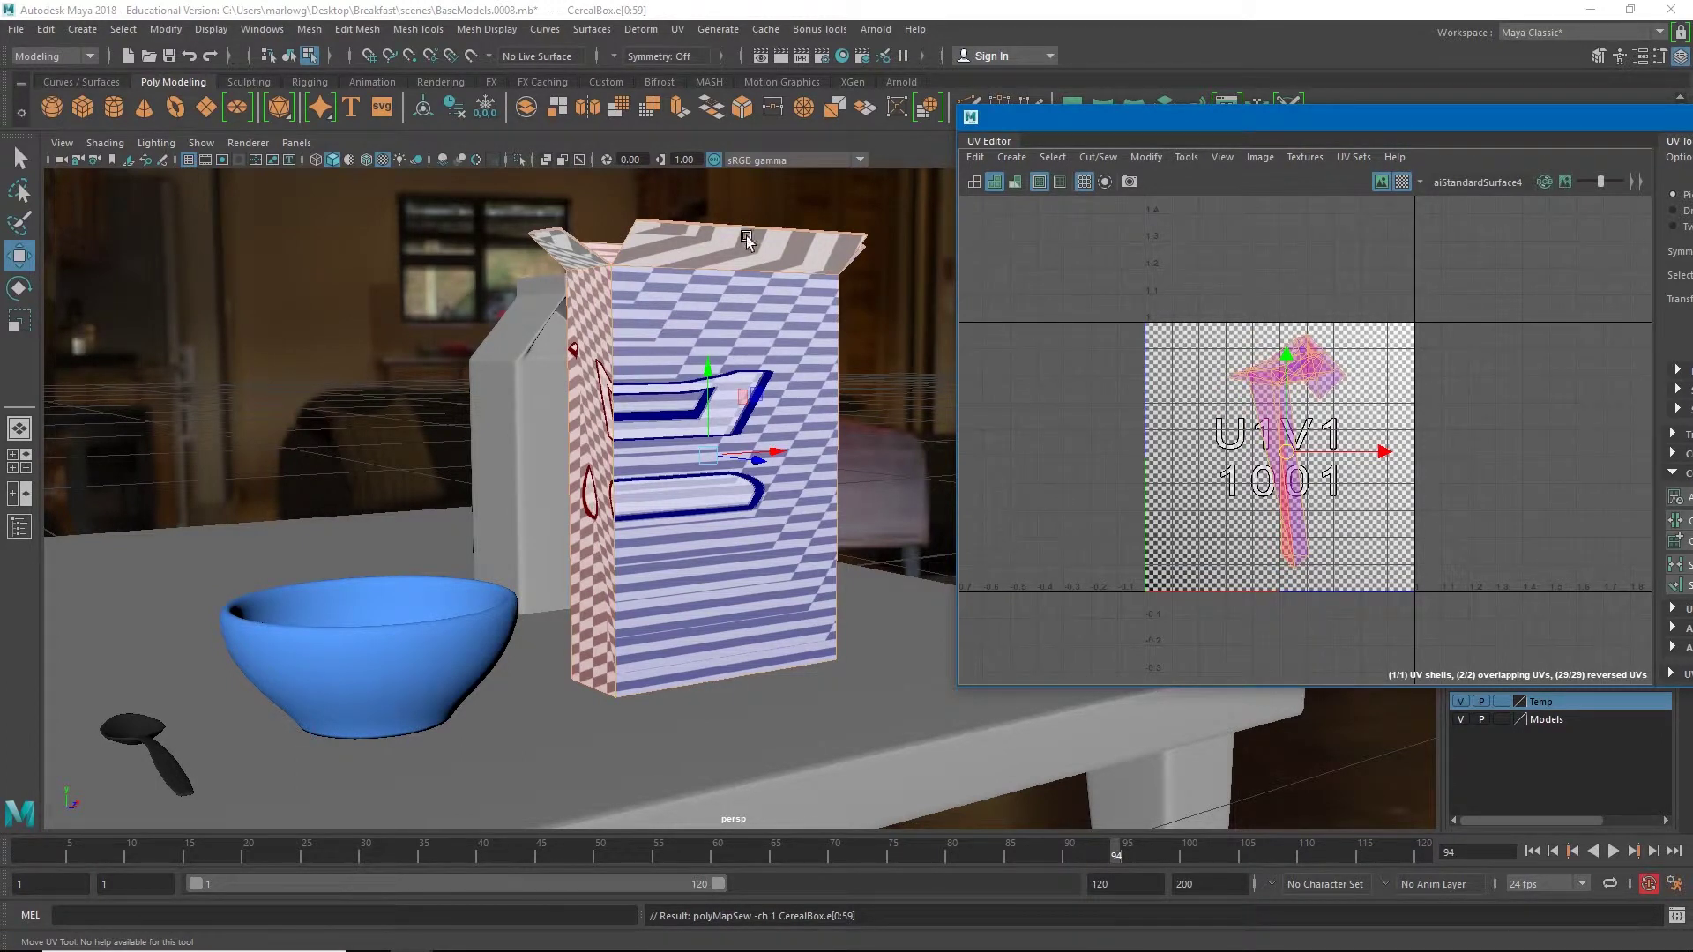
Step: Put the cereal box in Object Mode and reproject its UVs with UV > Camera-based
{"action": "left_click_drag", "start_coordinate": [760, 397], "coordinate": [783, 411], "text": "alt"}
{"action": "middle_click_drag", "start_coordinate": [794, 413], "coordinate": [852, 532], "text": "alt"}
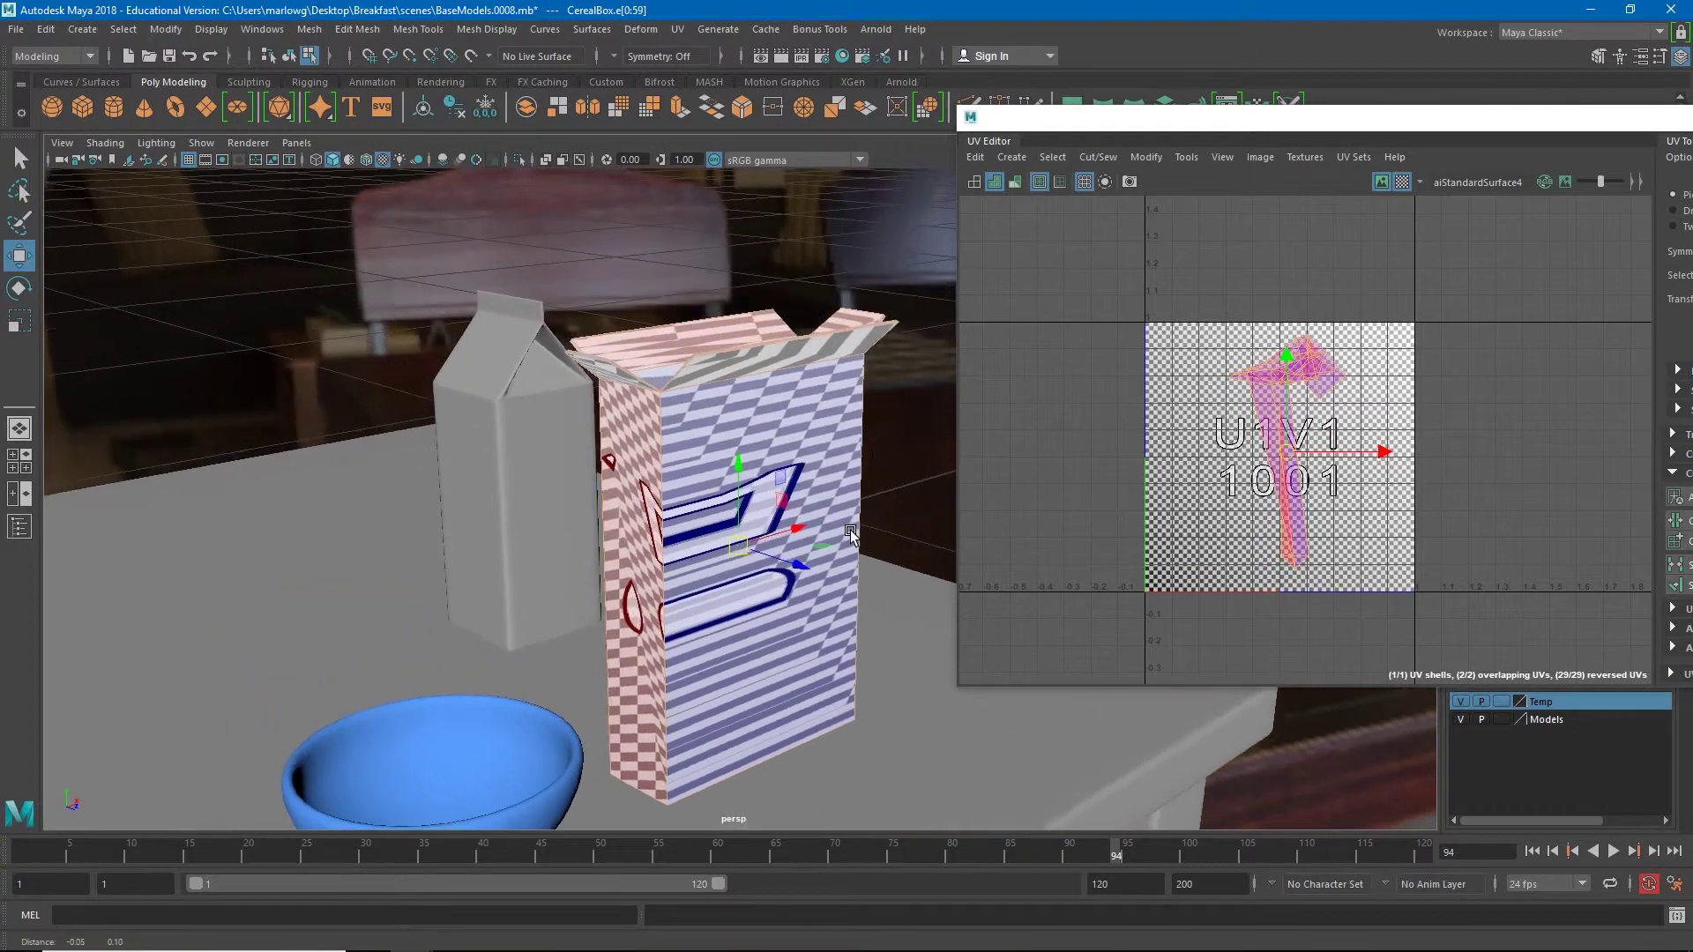
{"action": "left_click_drag", "start_coordinate": [853, 535], "coordinate": [873, 504], "text": "alt"}
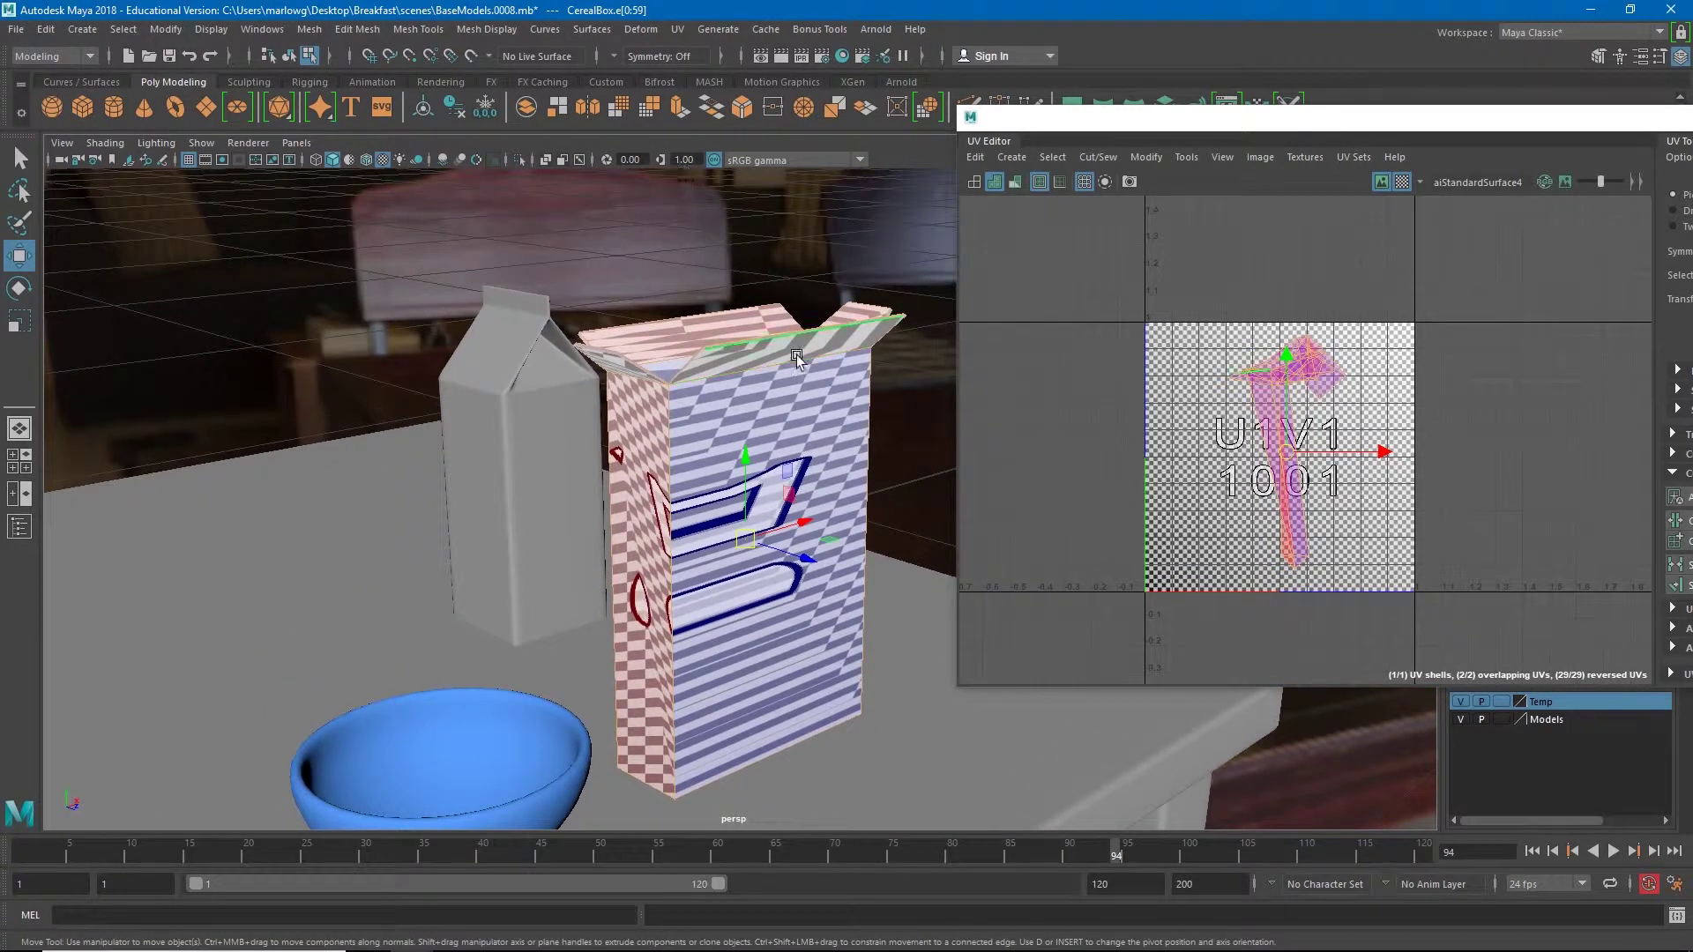
{"action": "right_click", "coordinate": [776, 406]}
{"action": "left_click", "coordinate": [857, 382]}
{"action": "left_click", "coordinate": [679, 29]}
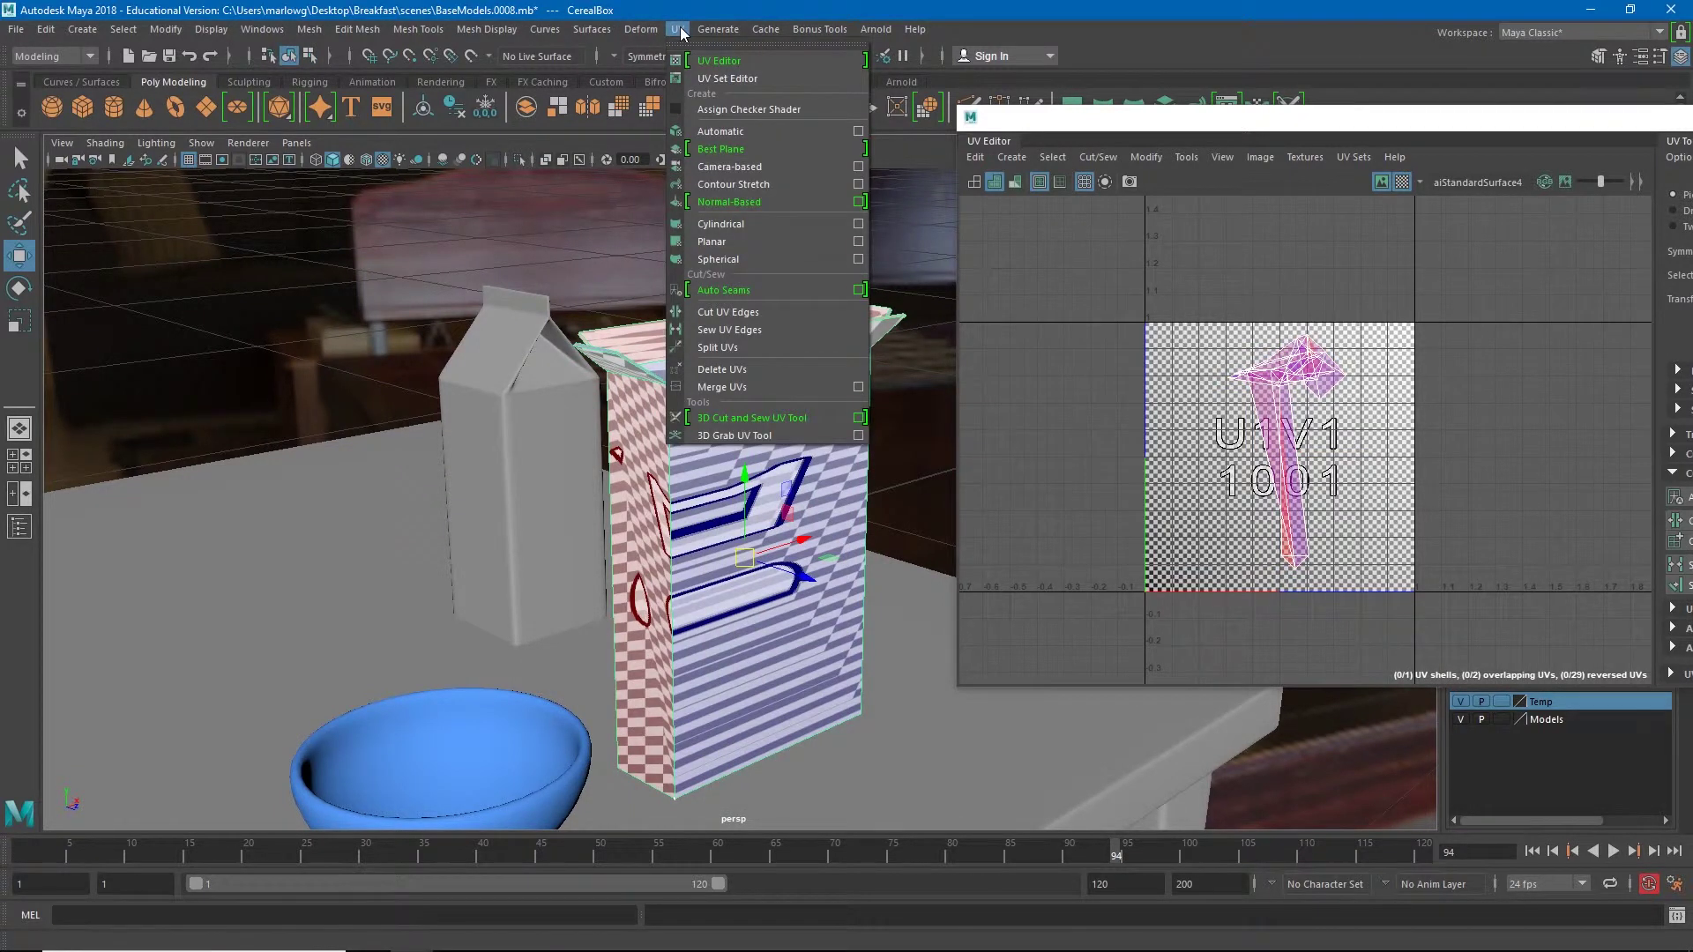
{"action": "left_click", "coordinate": [745, 167]}
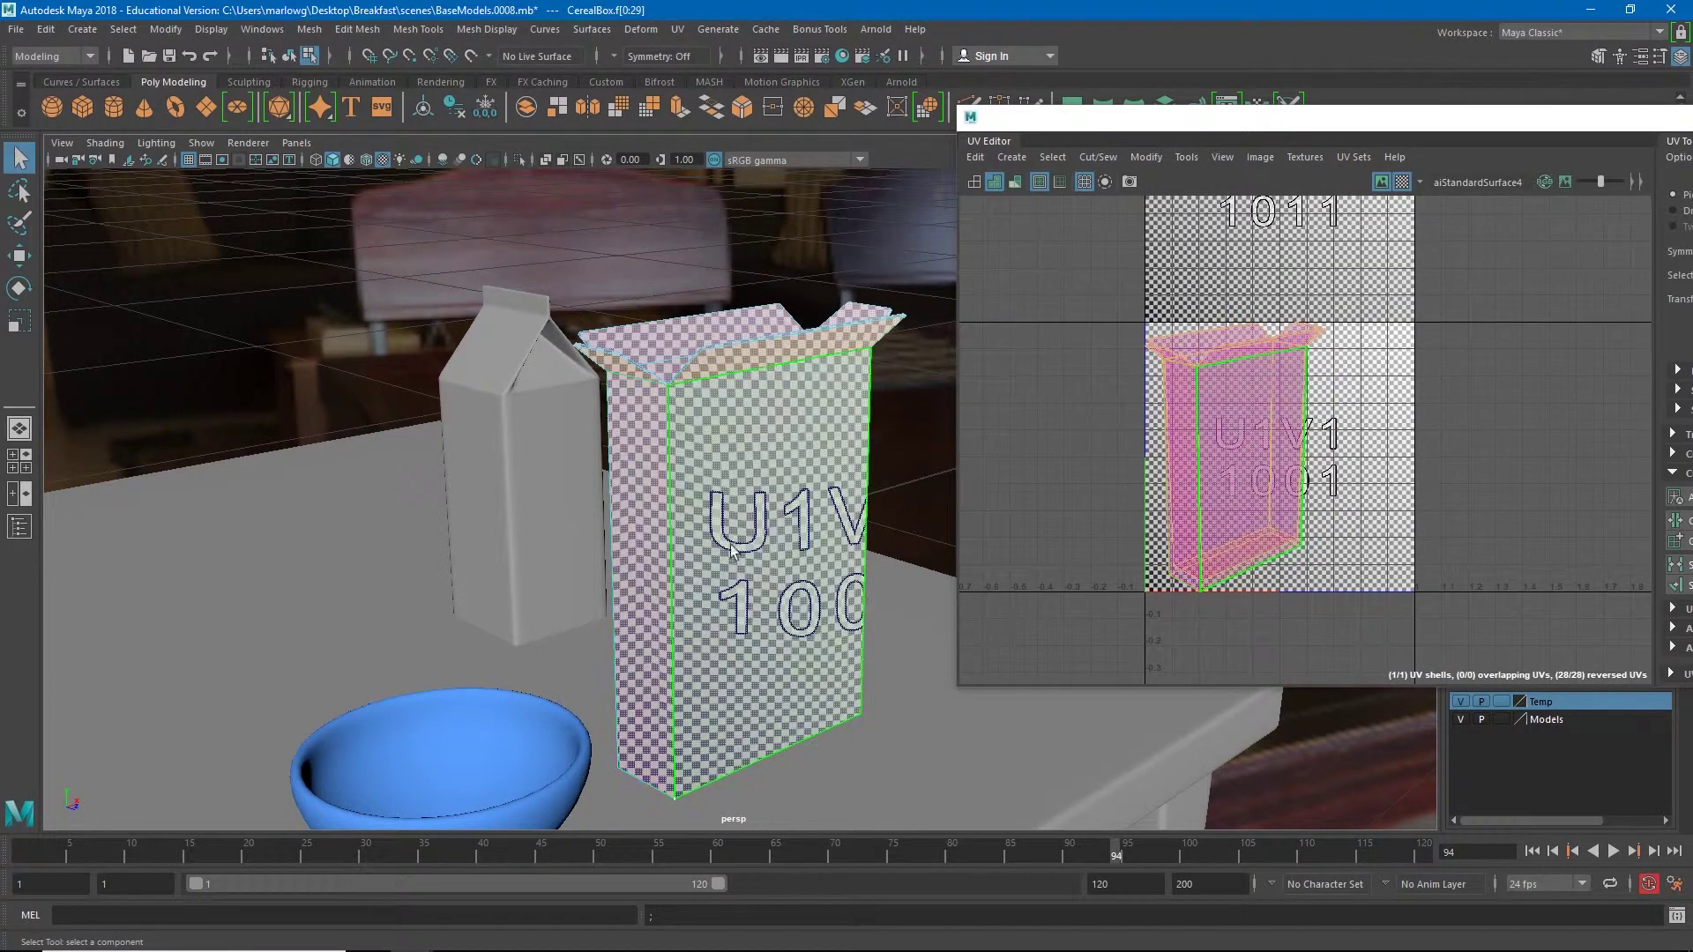
Step: Return the box to Object Mode and orbit in close on its top flaps
{"action": "left_click", "coordinate": [1255, 451]}
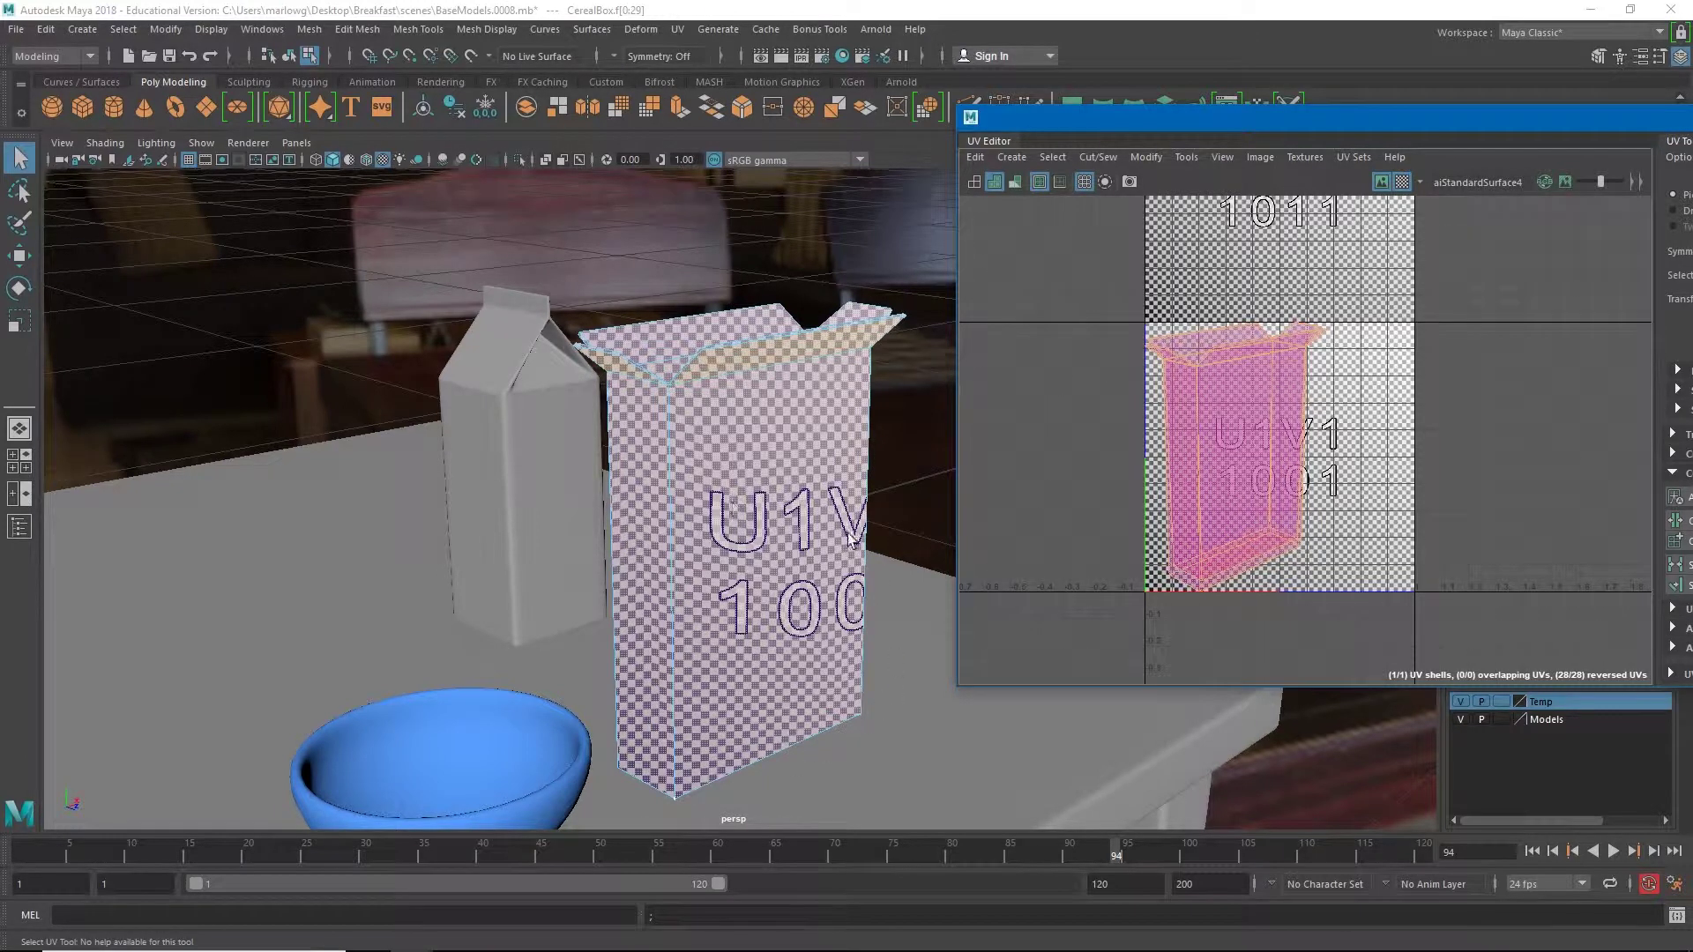
{"action": "right_click", "coordinate": [752, 536]}
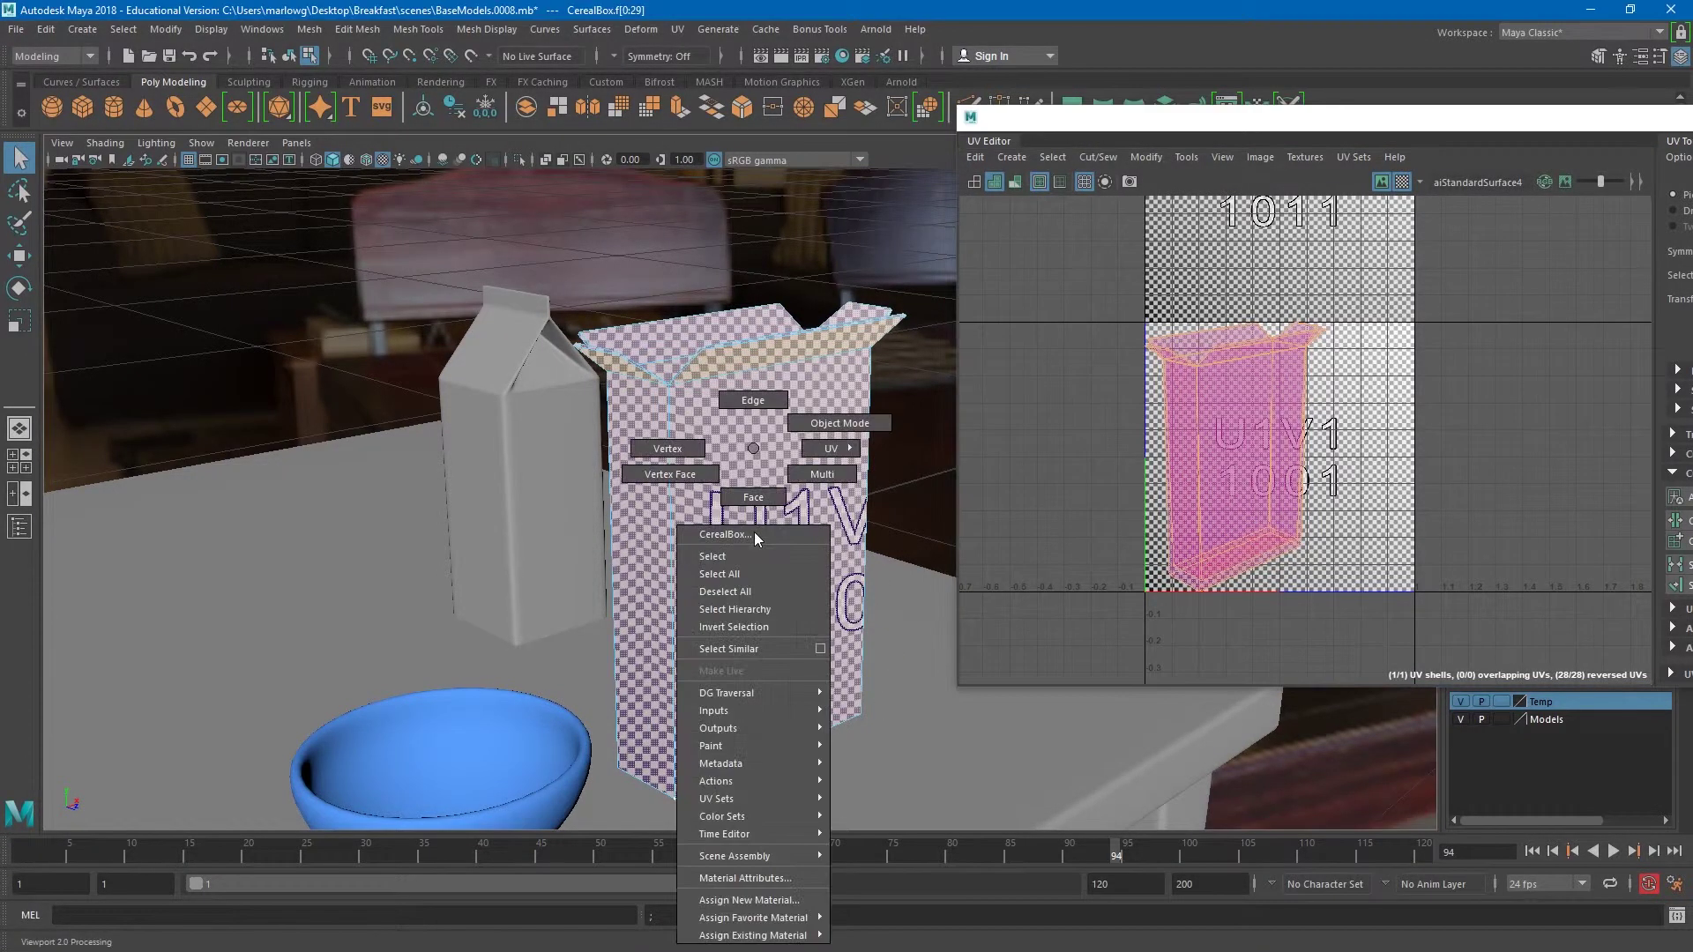
{"action": "left_click", "coordinate": [838, 423]}
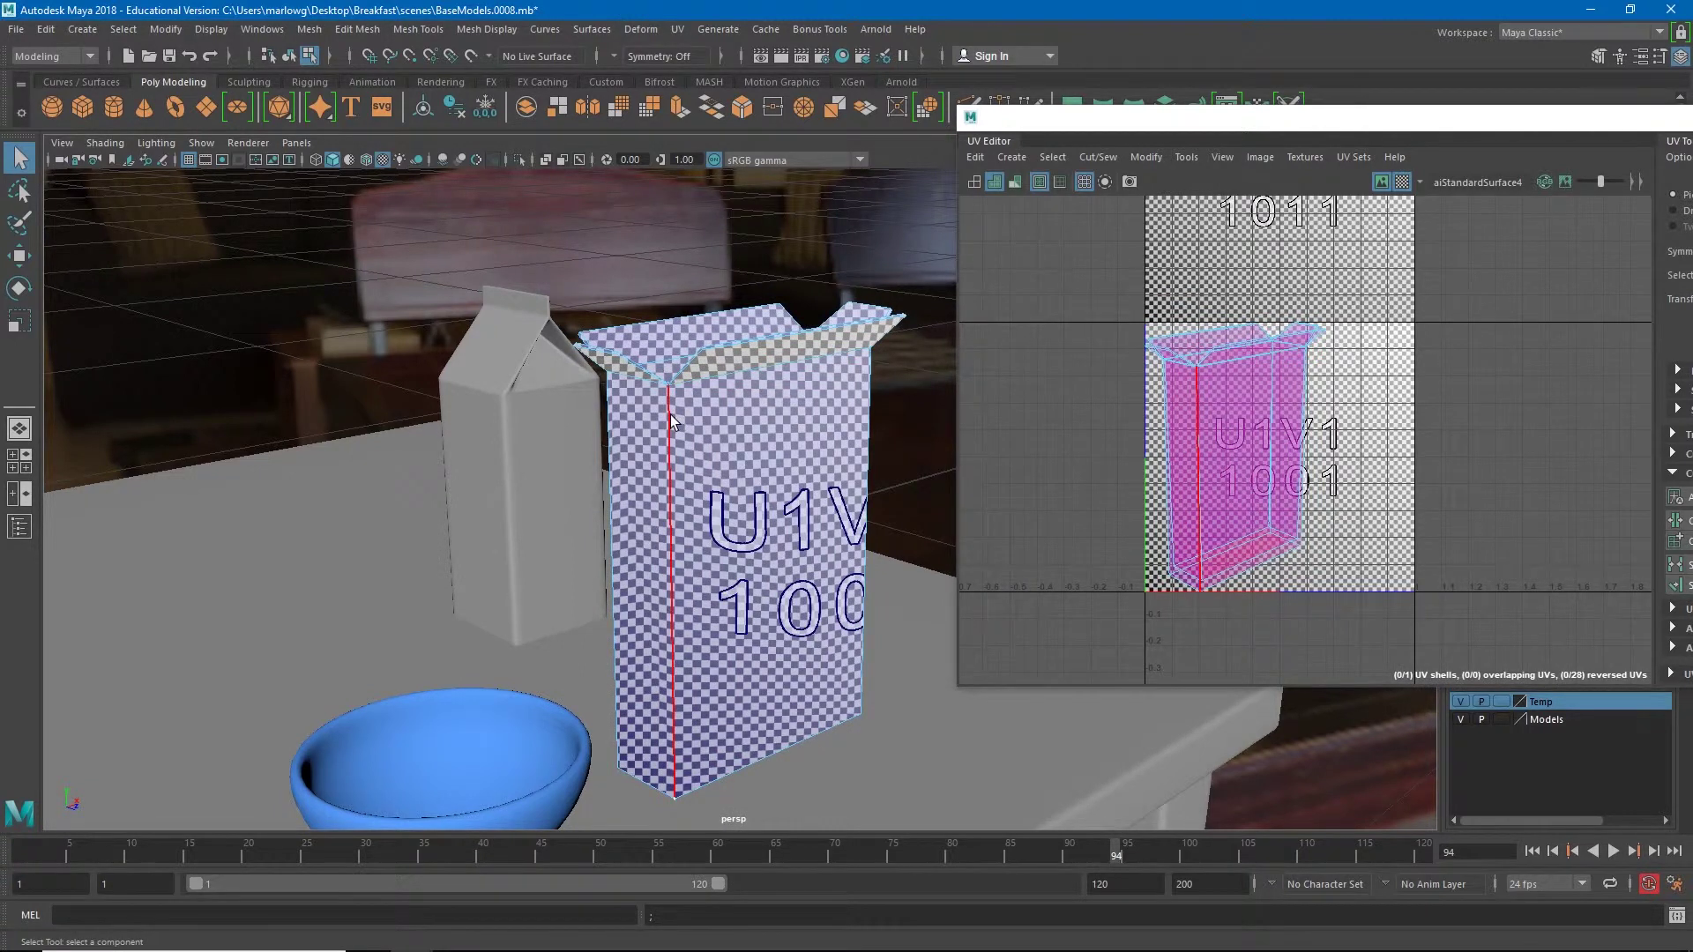
{"action": "left_click_drag", "start_coordinate": [672, 422], "coordinate": [767, 501], "text": "alt"}
{"action": "right_click_drag", "start_coordinate": [793, 480], "coordinate": [1024, 420], "text": "alt"}
{"action": "middle_click_drag", "start_coordinate": [696, 401], "coordinate": [716, 510], "text": "alt"}
{"action": "left_click_drag", "start_coordinate": [716, 509], "coordinate": [730, 518], "text": "alt"}
{"action": "right_click_drag", "start_coordinate": [730, 519], "coordinate": [838, 516], "text": "alt"}
Step: Select seam edges e[28] at a flap base, a top rim edge and the left flap's edge
{"action": "left_click", "coordinate": [788, 552]}
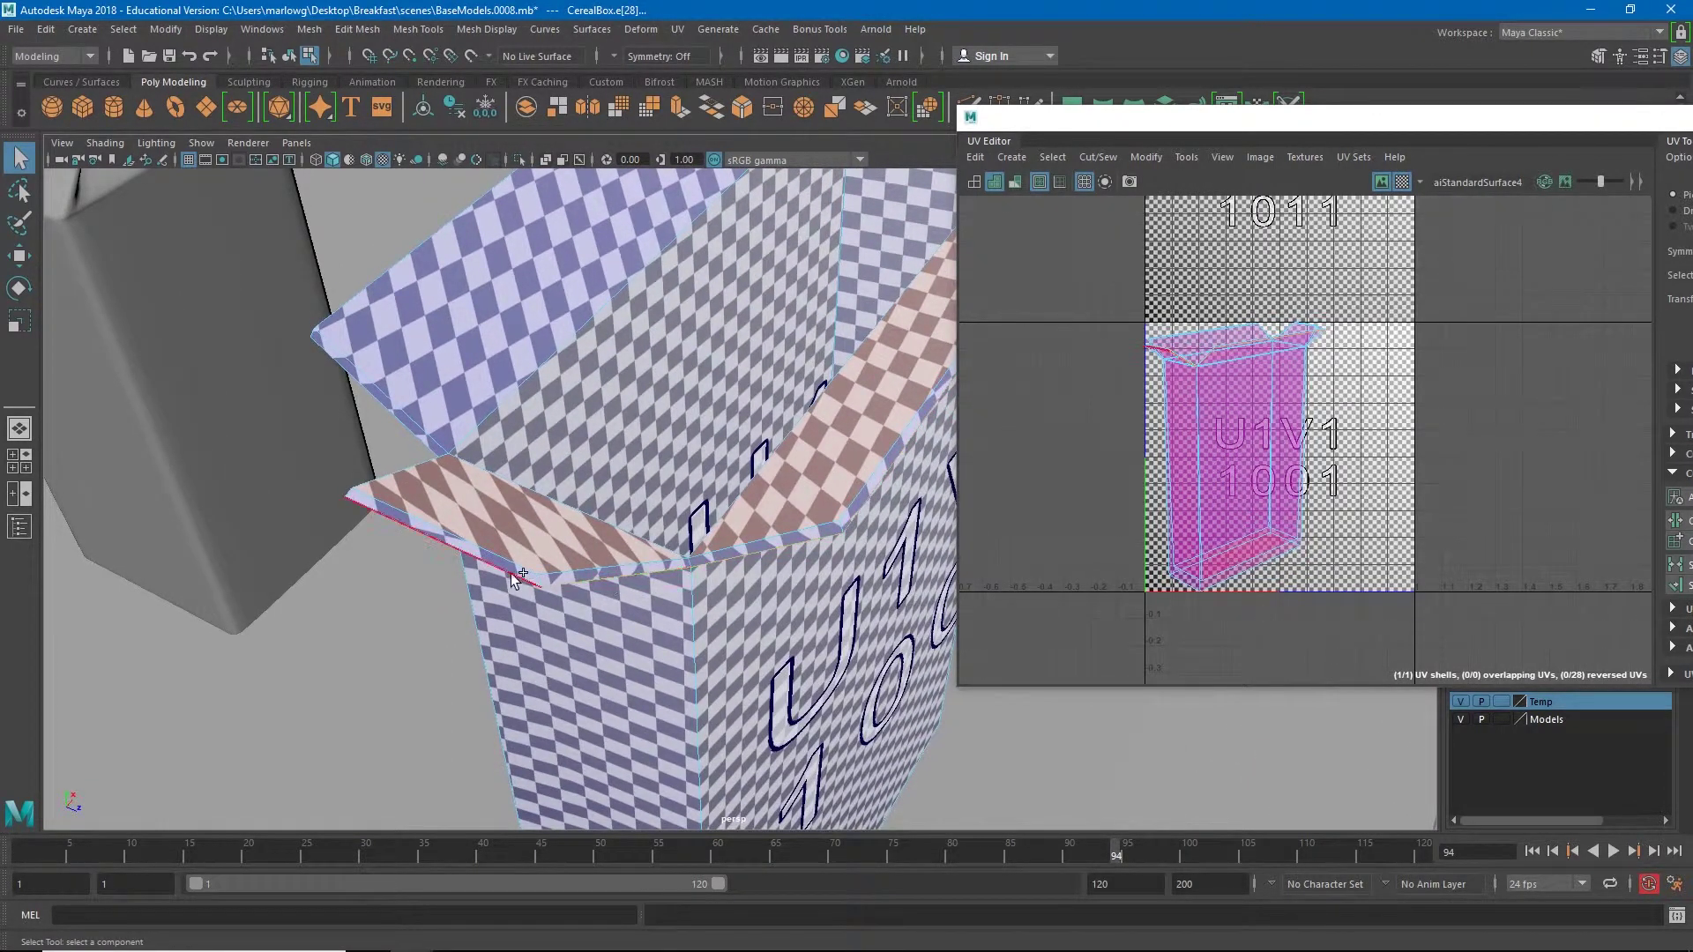
{"action": "left_click_drag", "start_coordinate": [433, 575], "coordinate": [525, 598], "text": "alt"}
{"action": "left_click", "coordinate": [524, 598], "text": "shift"}
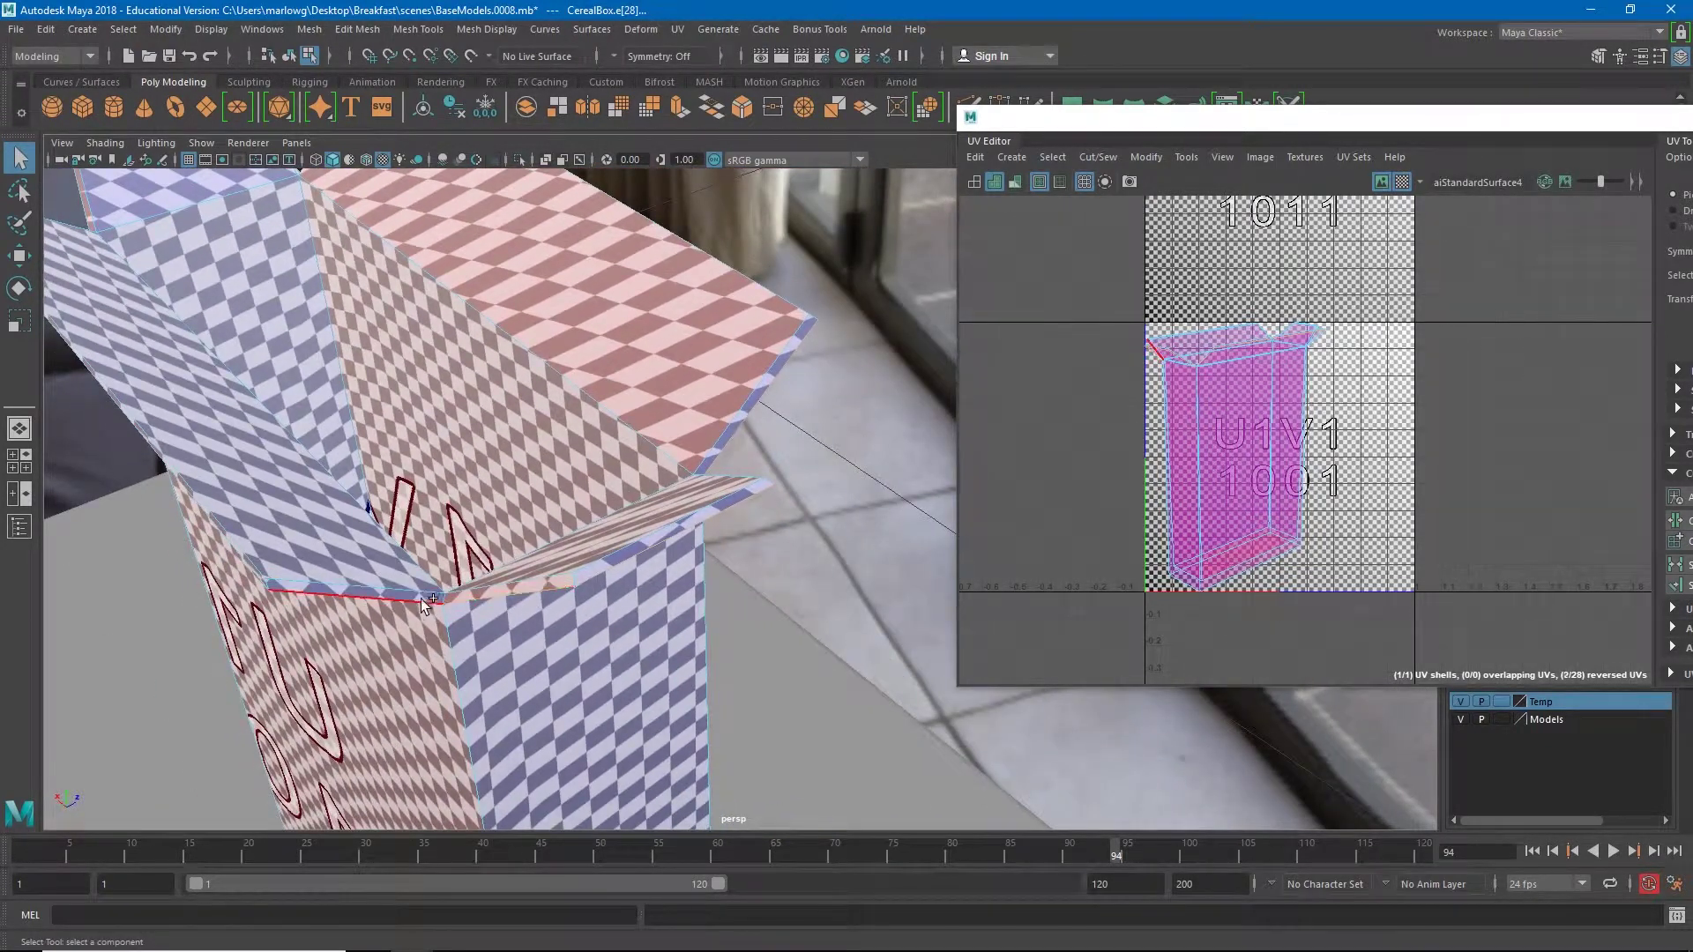
{"action": "left_click", "coordinate": [262, 577], "text": "shift"}
{"action": "left_click_drag", "start_coordinate": [262, 578], "coordinate": [450, 589], "text": "alt"}
{"action": "right_click_drag", "start_coordinate": [450, 589], "coordinate": [309, 608], "text": "alt"}
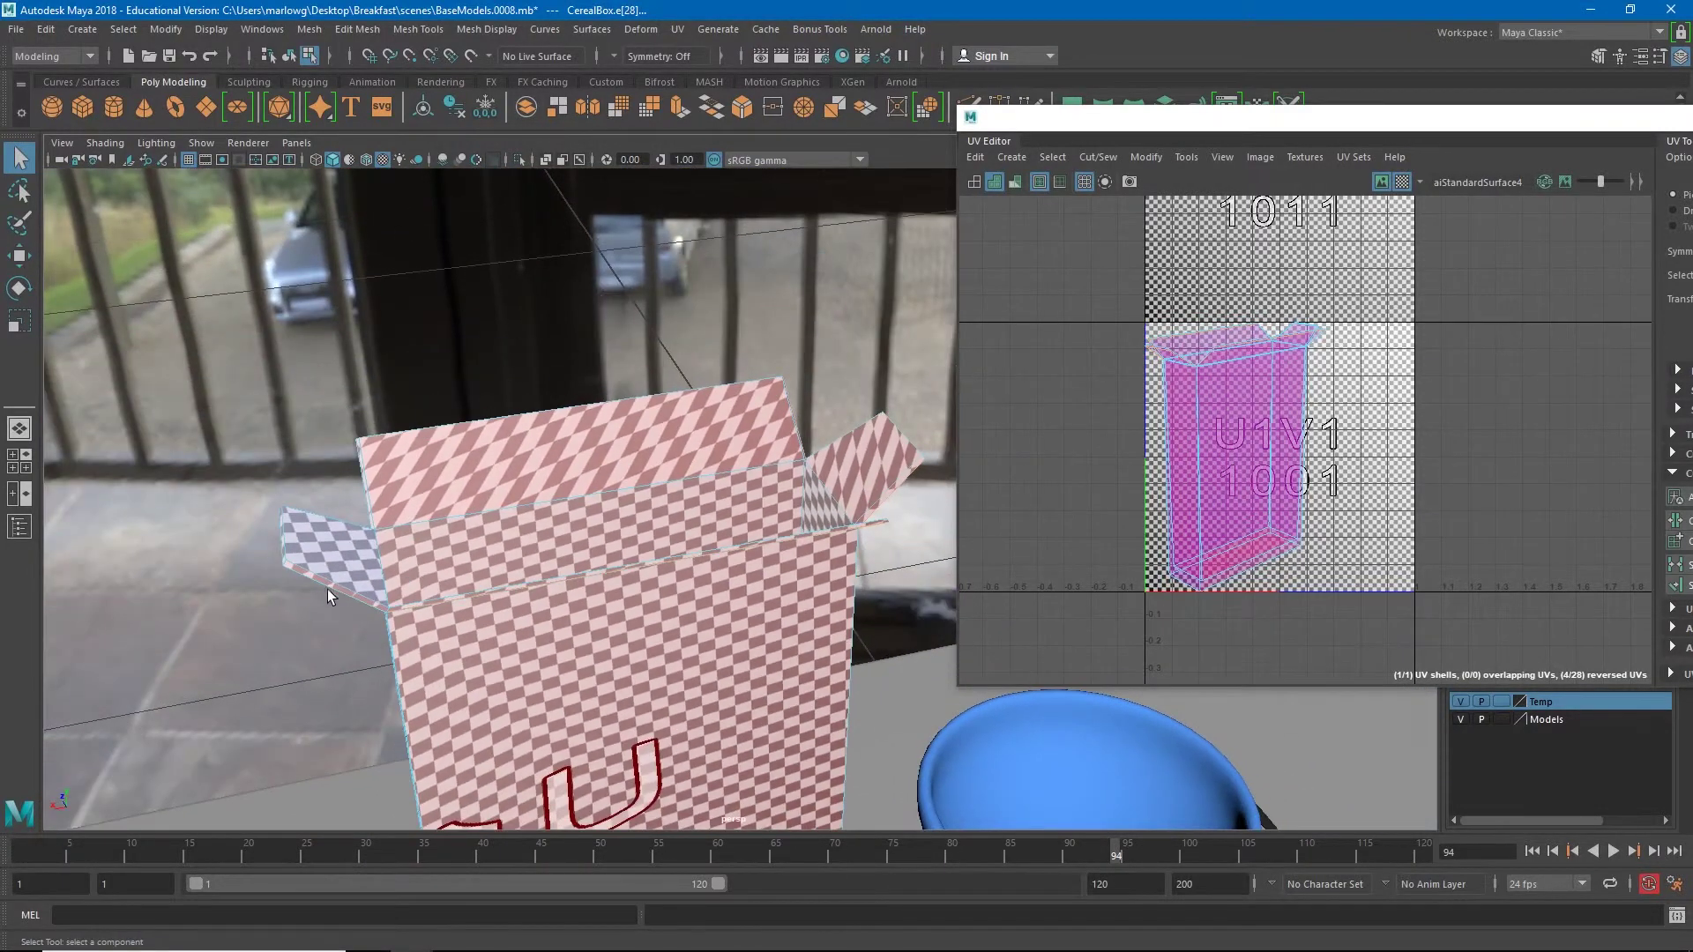
{"action": "middle_click_drag", "start_coordinate": [308, 608], "coordinate": [480, 537], "text": "alt"}
{"action": "right_click_drag", "start_coordinate": [446, 532], "coordinate": [494, 589], "text": "alt"}
{"action": "left_click_drag", "start_coordinate": [494, 589], "coordinate": [671, 563], "text": "alt"}
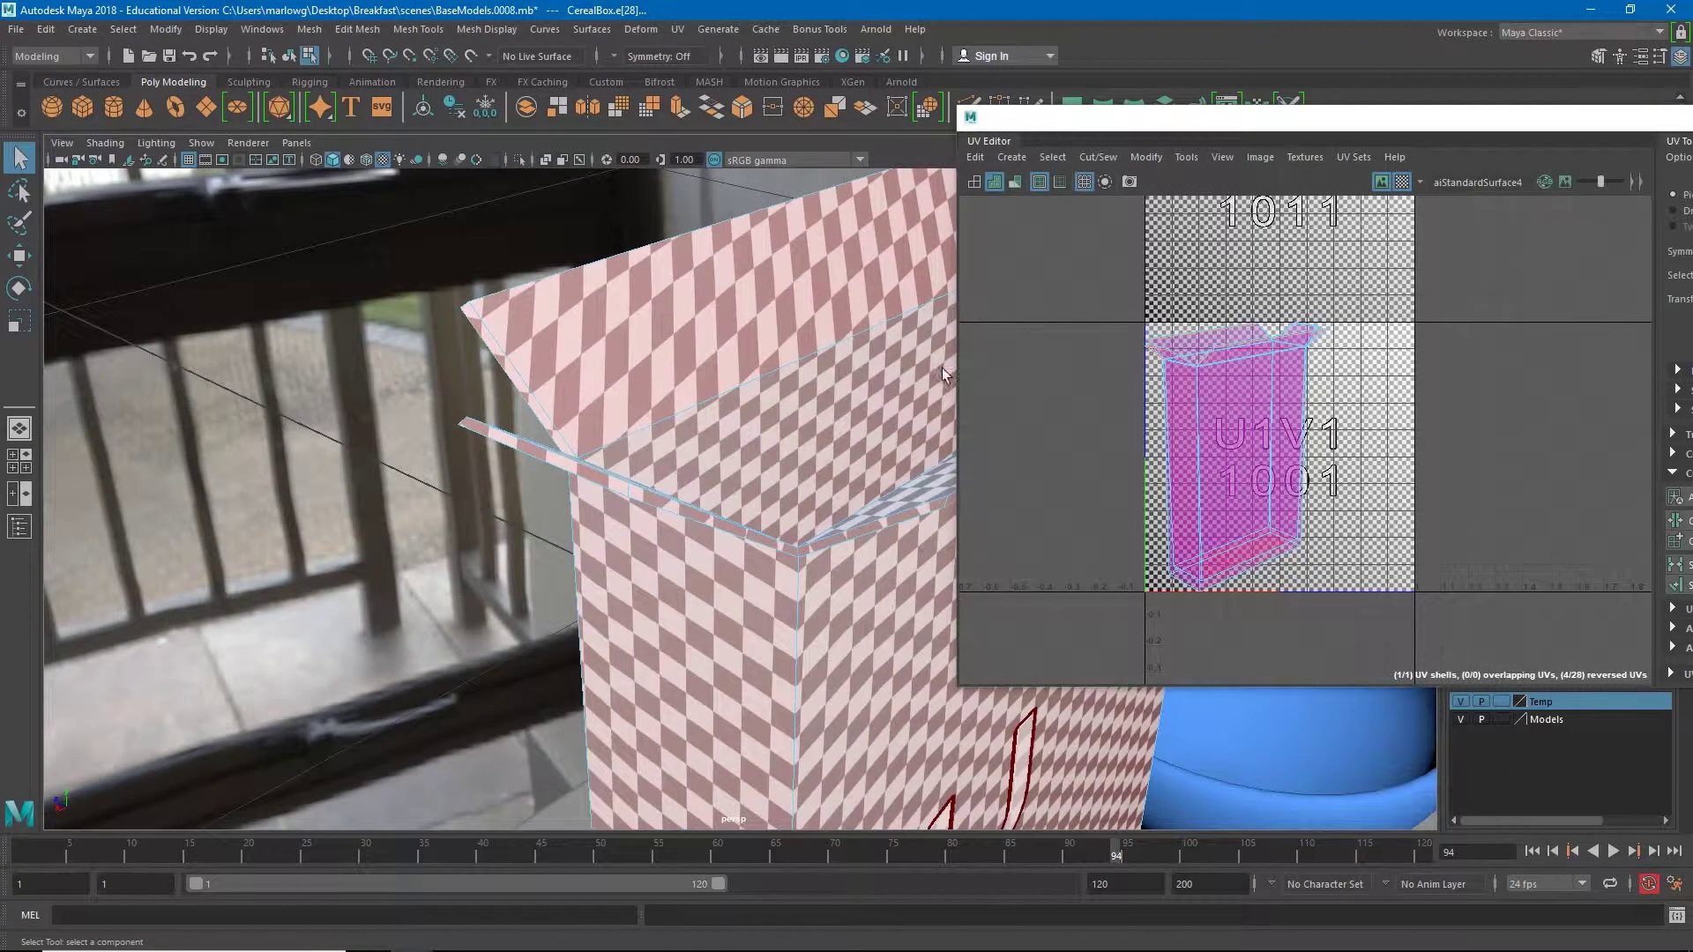
Step: Turn off the checker map and add the front flap's base edge to the seam selection
{"action": "left_click", "coordinate": [1402, 181]}
{"action": "right_click_drag", "start_coordinate": [738, 550], "coordinate": [561, 572], "text": "alt"}
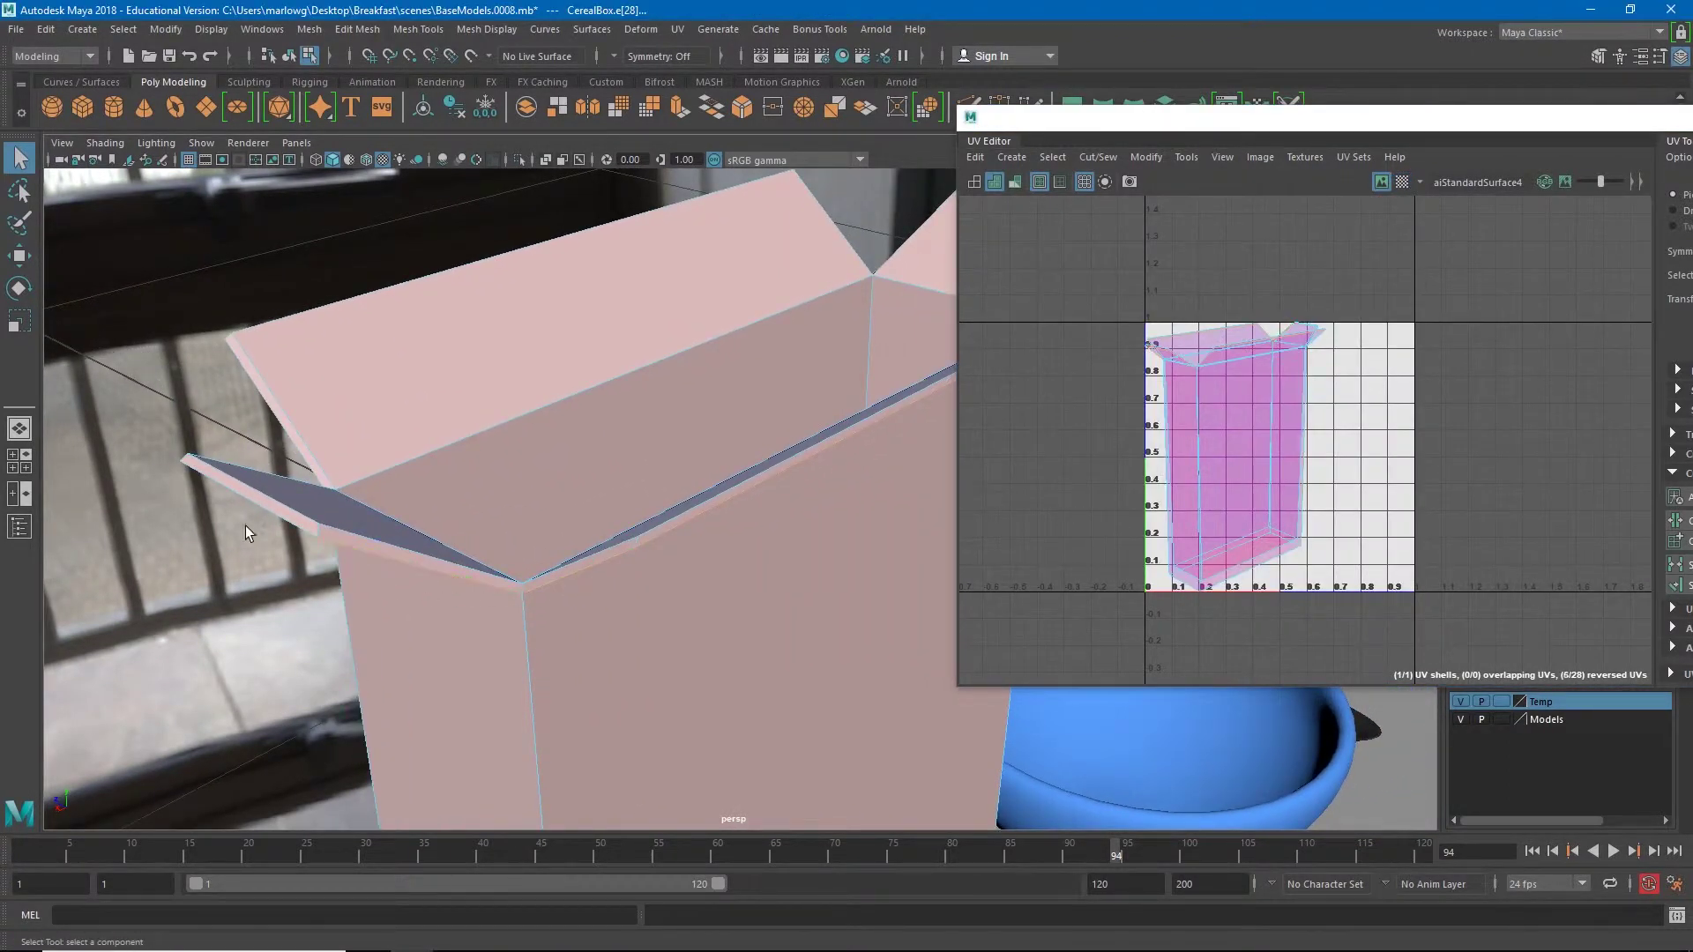
{"action": "left_click_drag", "start_coordinate": [250, 521], "coordinate": [236, 568], "text": "alt"}
{"action": "right_click_drag", "start_coordinate": [360, 554], "coordinate": [468, 536], "text": "alt"}
{"action": "left_click", "coordinate": [369, 461], "text": "shift"}
{"action": "left_click_drag", "start_coordinate": [643, 468], "coordinate": [368, 538], "text": "alt"}
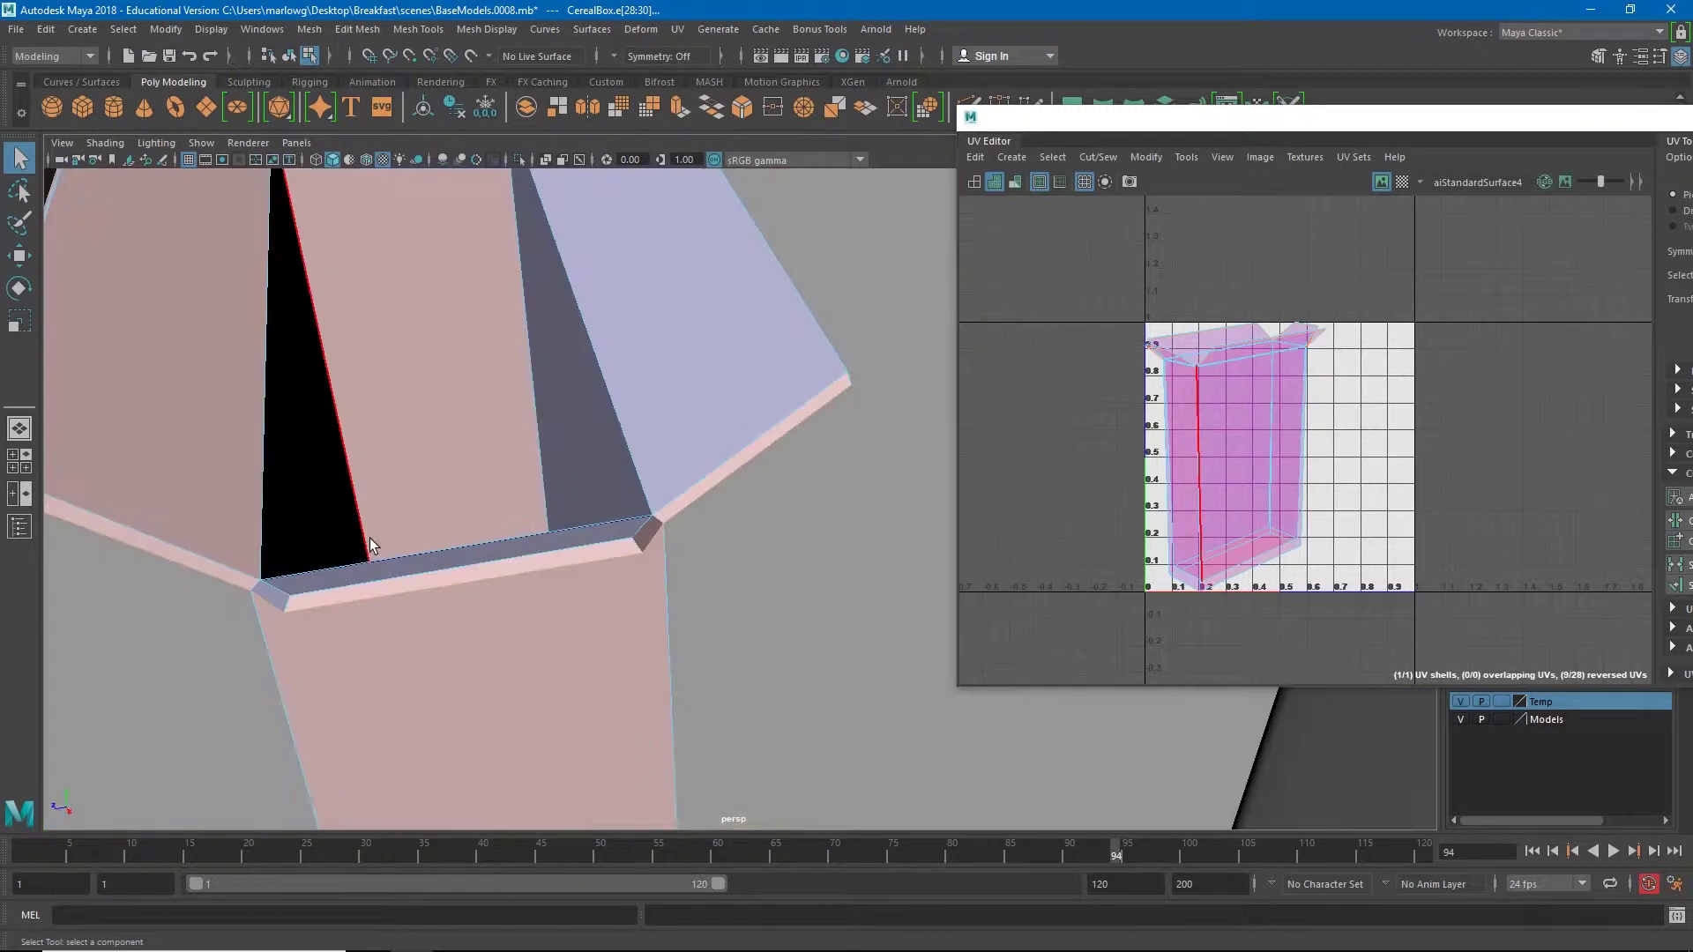
{"action": "left_click_drag", "start_coordinate": [1509, 121], "coordinate": [974, 119]}
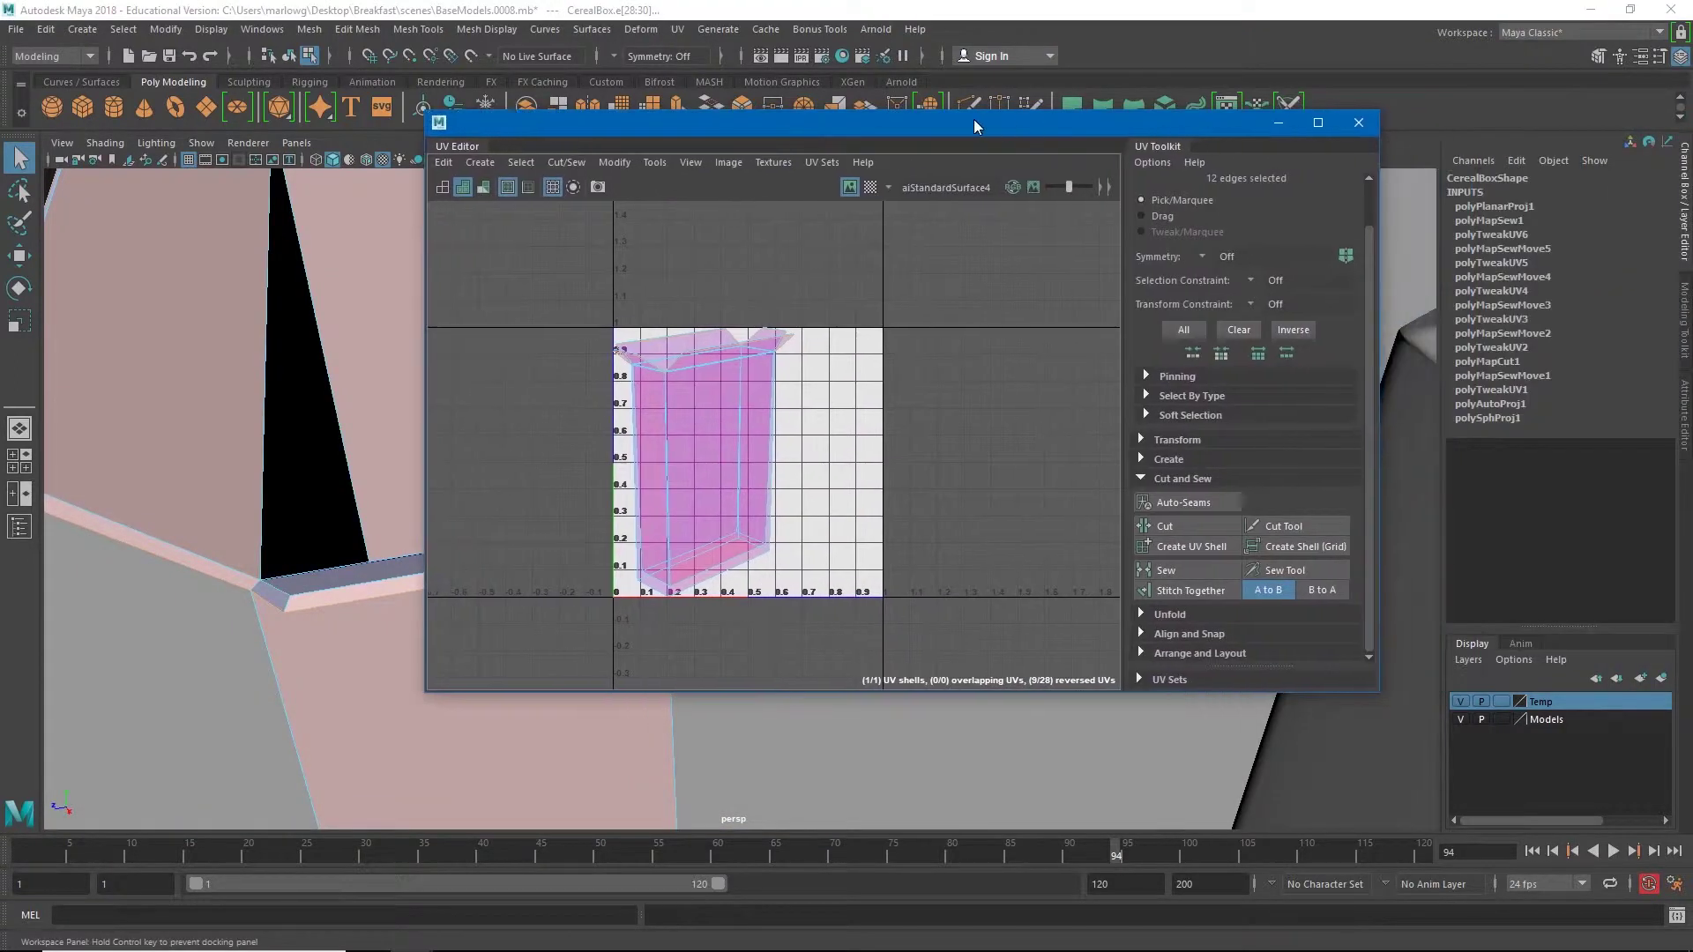
Step: Cut the UVs along the selected edges and move one shell right, outside the 0–1 tile
{"action": "left_click", "coordinate": [1183, 531]}
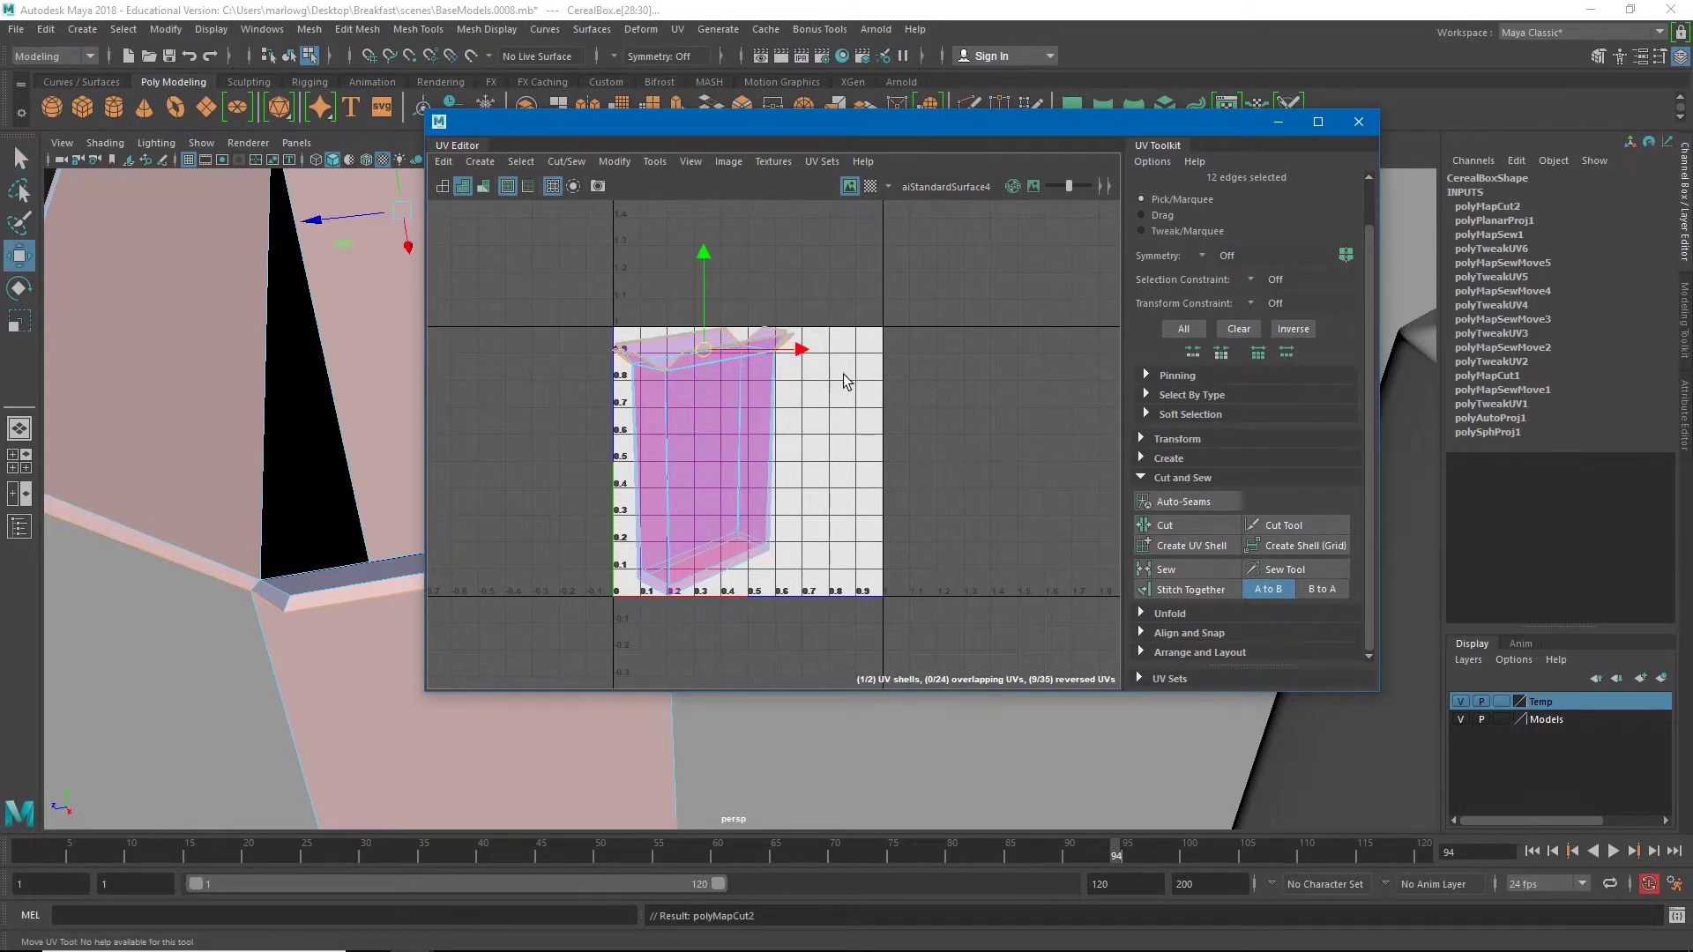
{"action": "left_click", "coordinate": [763, 367]}
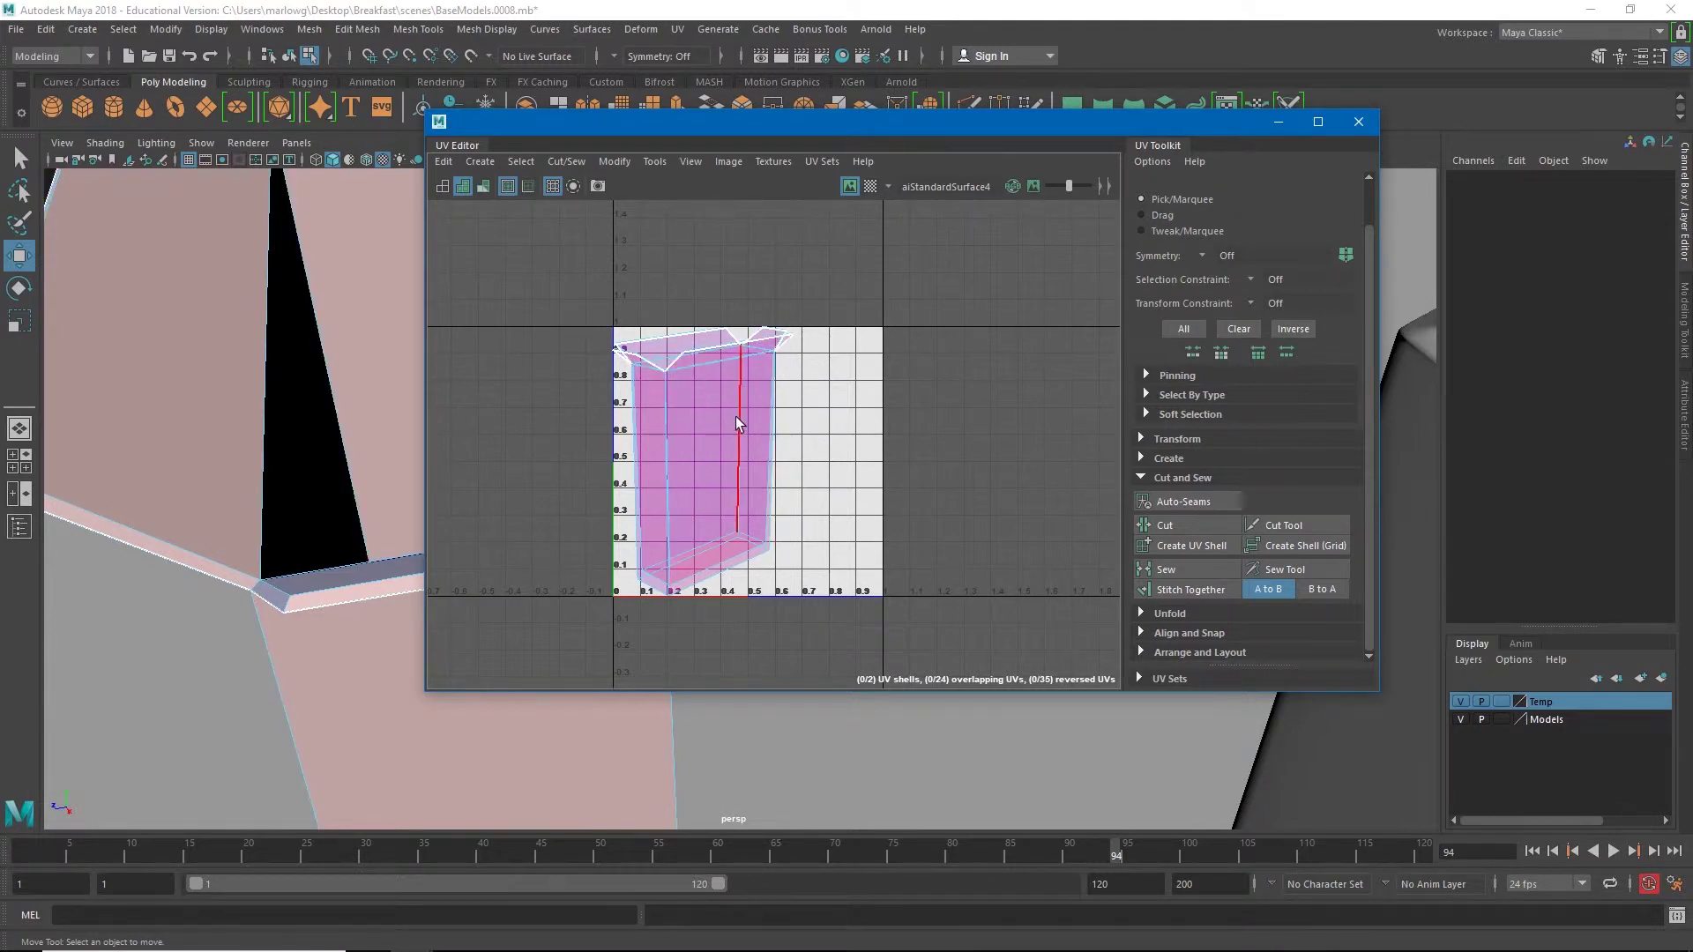
{"action": "right_click_drag", "start_coordinate": [744, 437], "coordinate": [695, 418]}
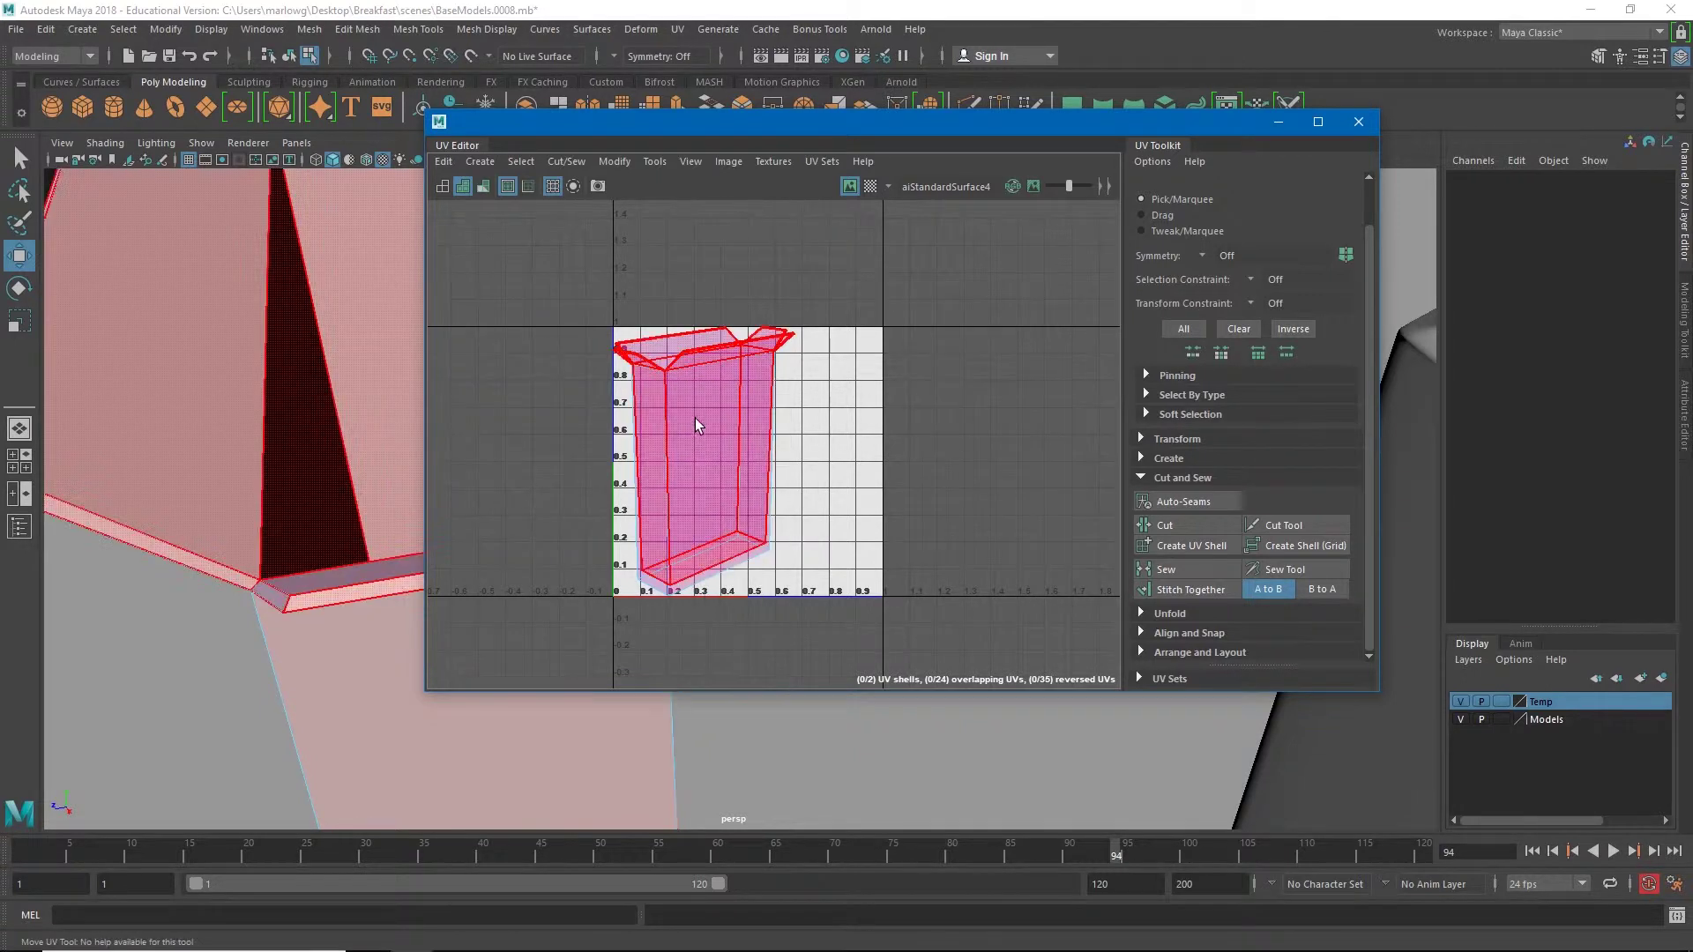
{"action": "left_click", "coordinate": [759, 516]}
{"action": "left_click_drag", "start_coordinate": [798, 462], "coordinate": [1056, 462]}
{"action": "left_click", "coordinate": [712, 483]}
{"action": "left_click", "coordinate": [531, 526]}
{"action": "left_click", "coordinate": [707, 527]}
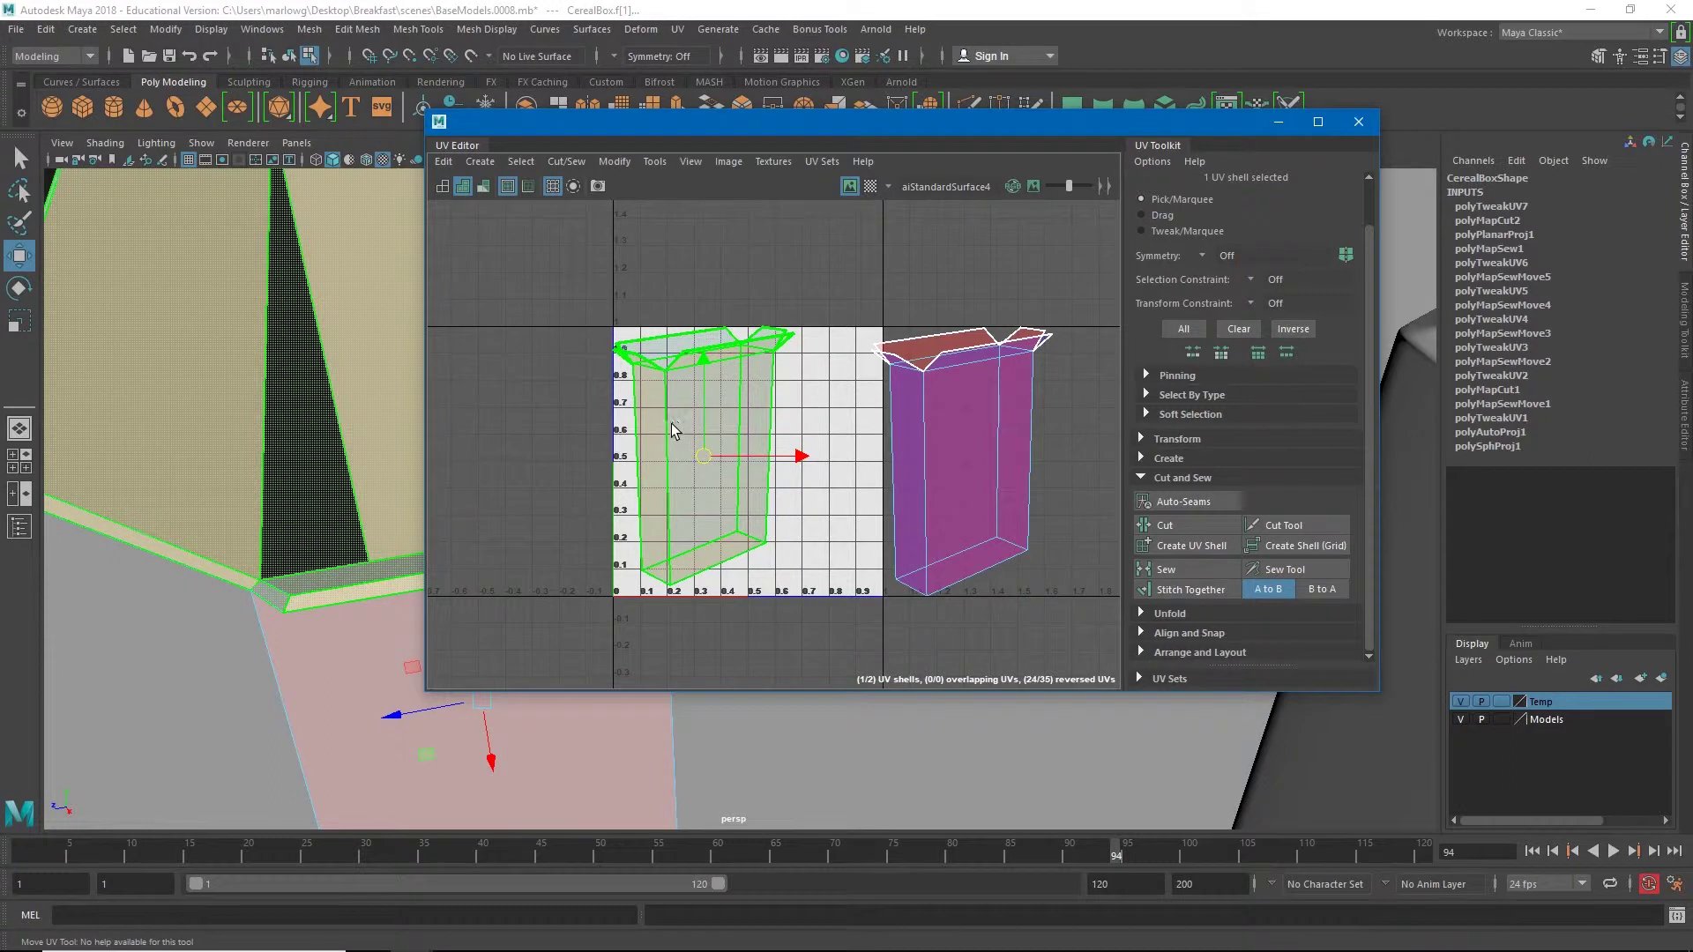
Step: Select four edges on the left shell's flap fold and cut along them (polyMapCut3)
{"action": "right_click_drag", "start_coordinate": [670, 425], "coordinate": [660, 379]}
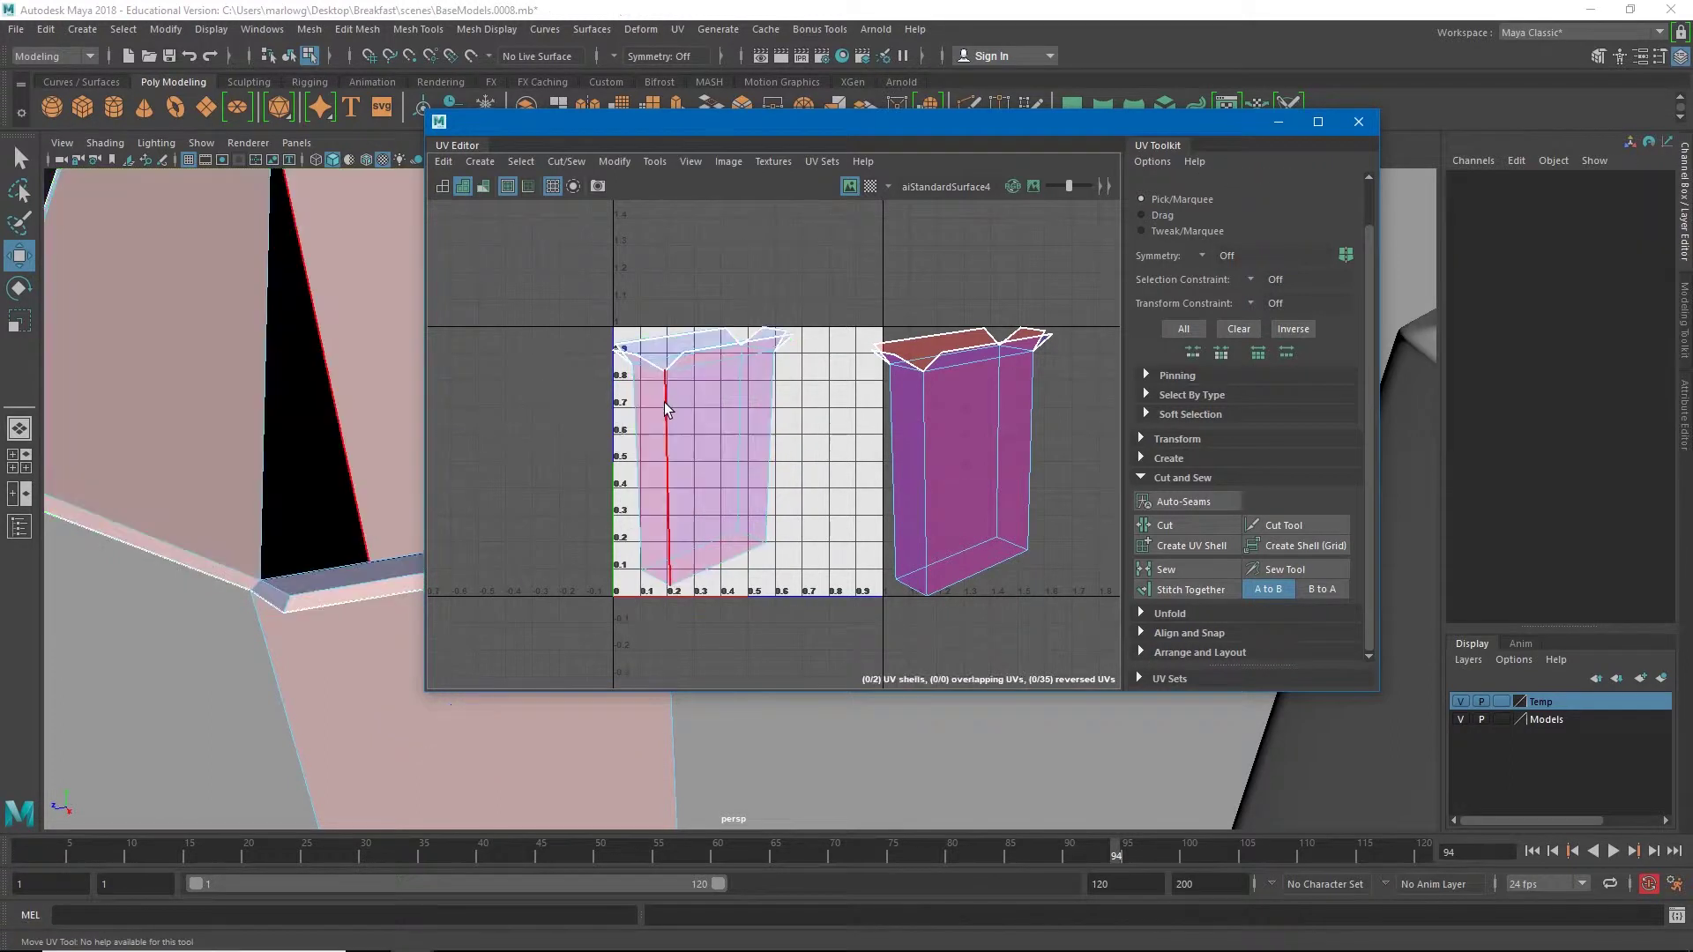
{"action": "left_click", "coordinate": [665, 406]}
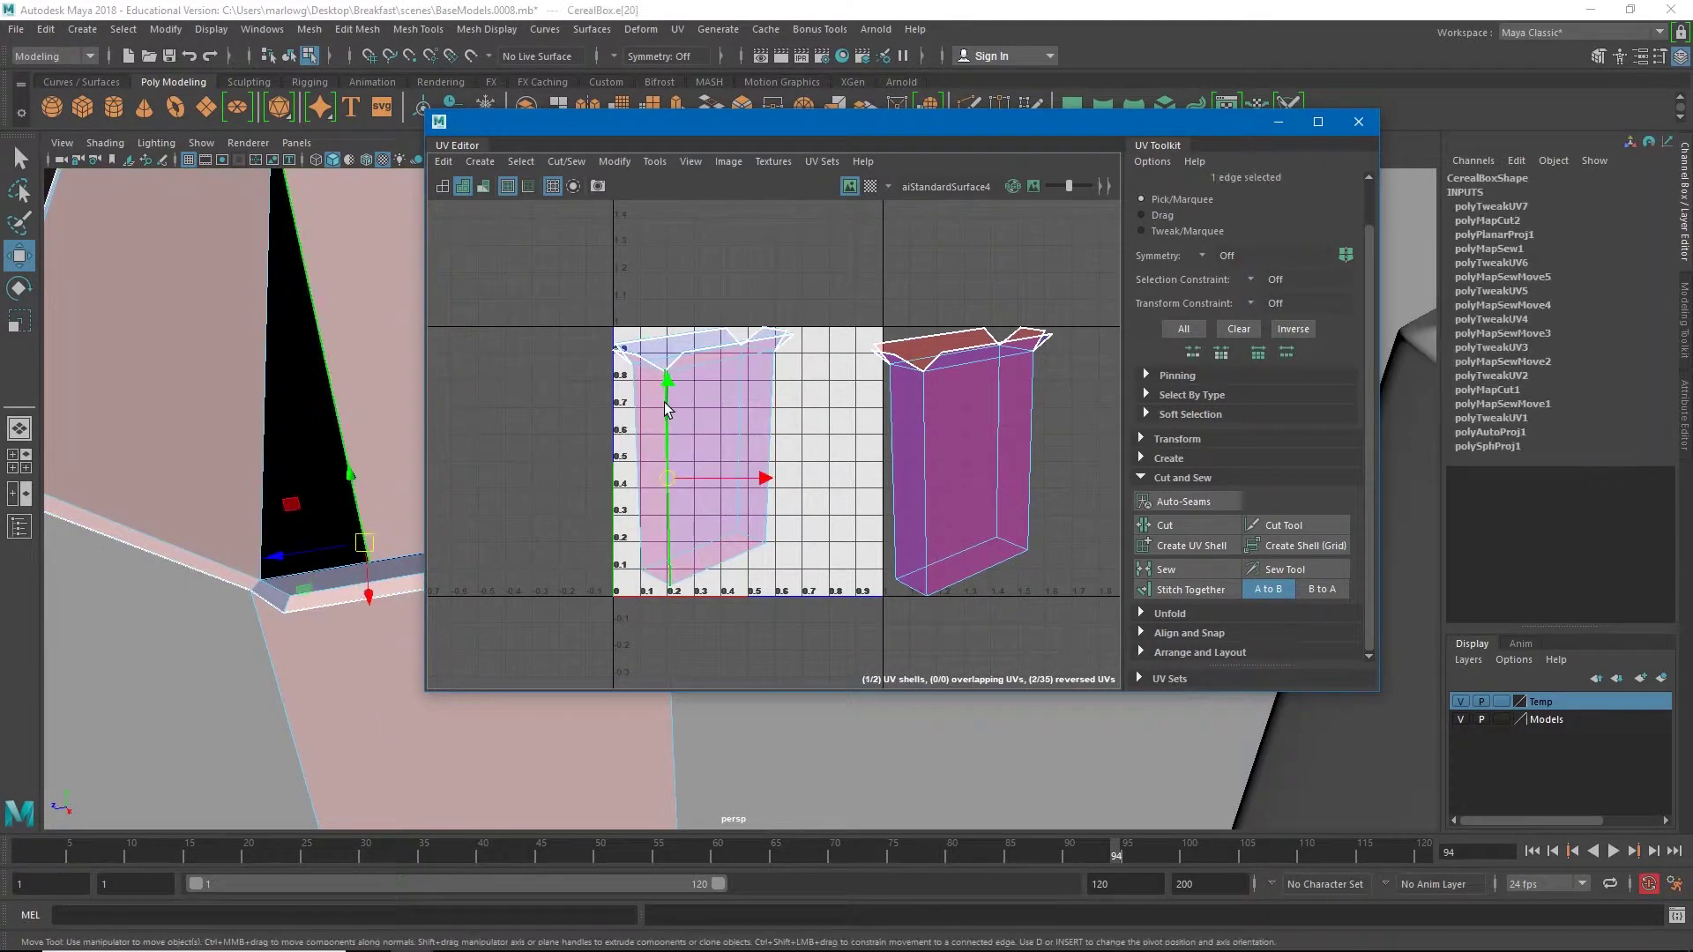
{"action": "left_click", "coordinate": [731, 558], "text": "shift"}
{"action": "left_click", "coordinate": [659, 580], "text": "shift"}
{"action": "left_click", "coordinate": [659, 581], "text": "shift"}
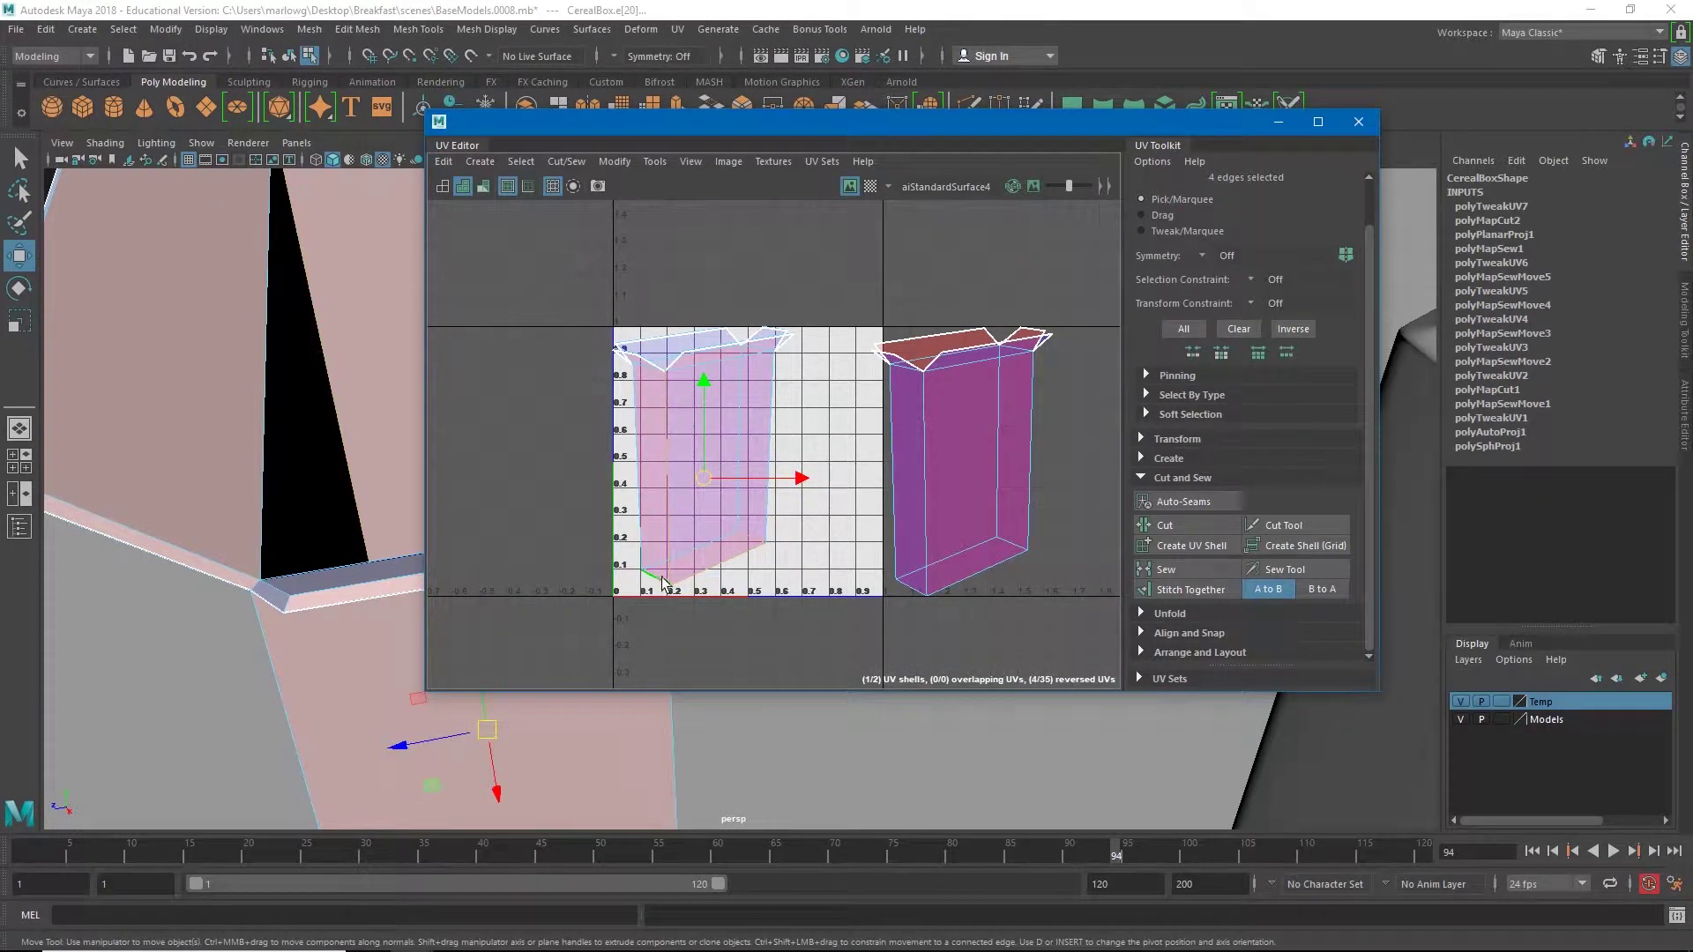
{"action": "left_click", "coordinate": [1163, 528]}
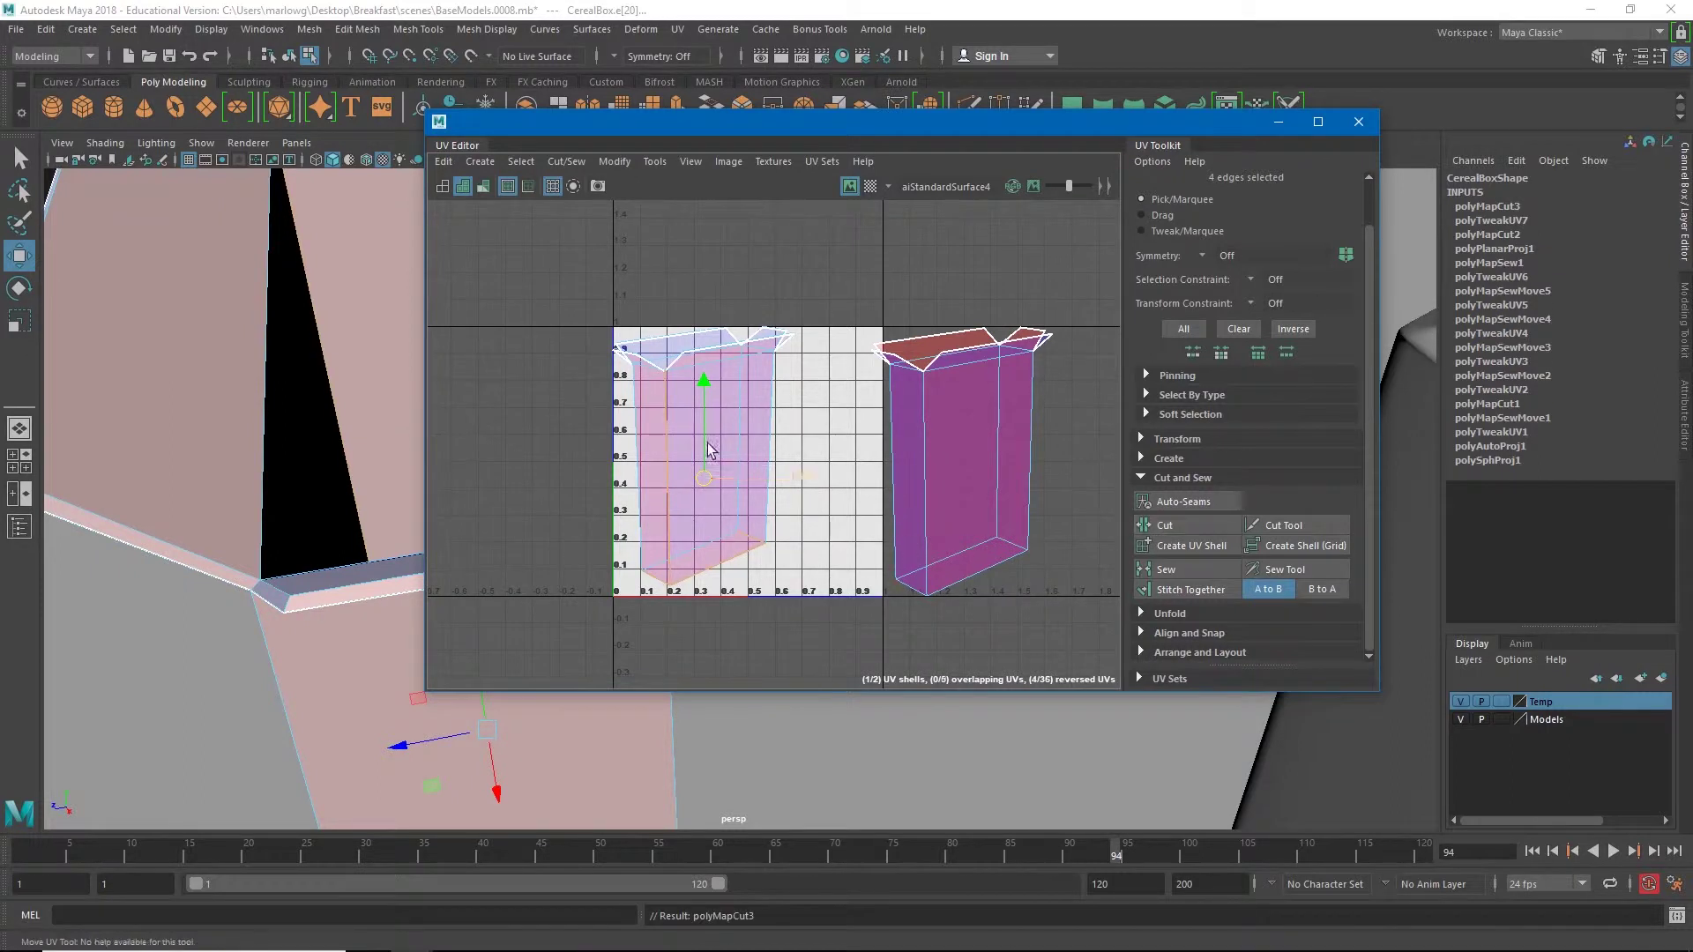
{"action": "scroll", "coordinate": [692, 361], "scroll_direction": "up", "scroll_amount": 5}
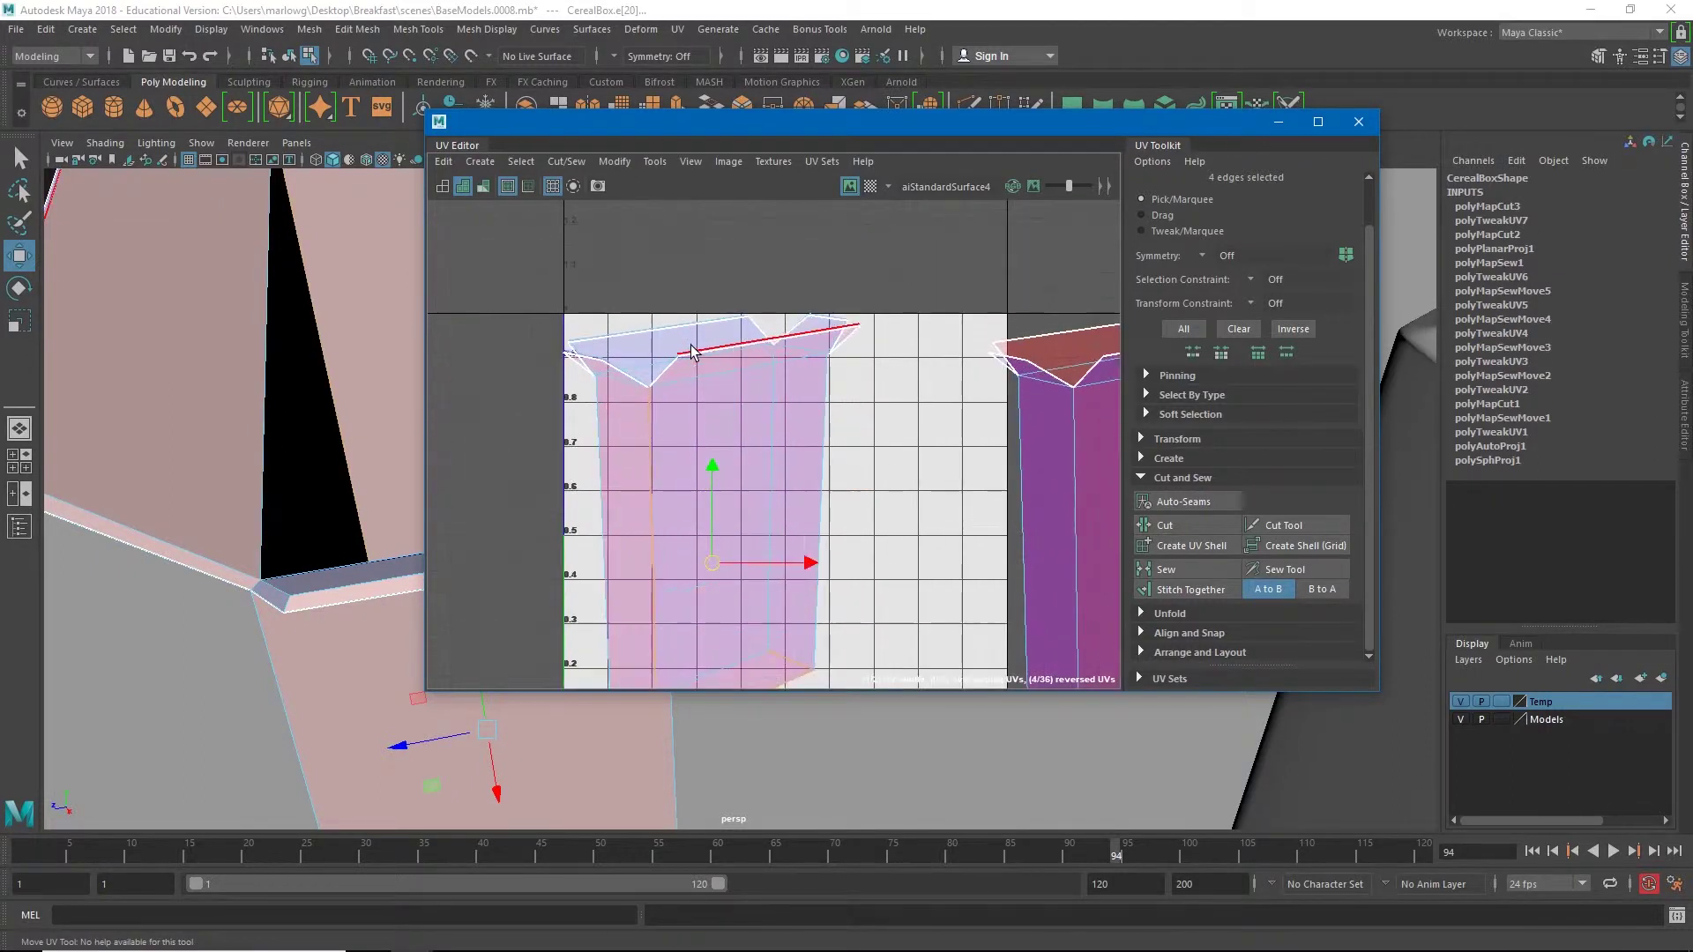
{"action": "scroll", "coordinate": [686, 358], "scroll_direction": "up", "scroll_amount": 4}
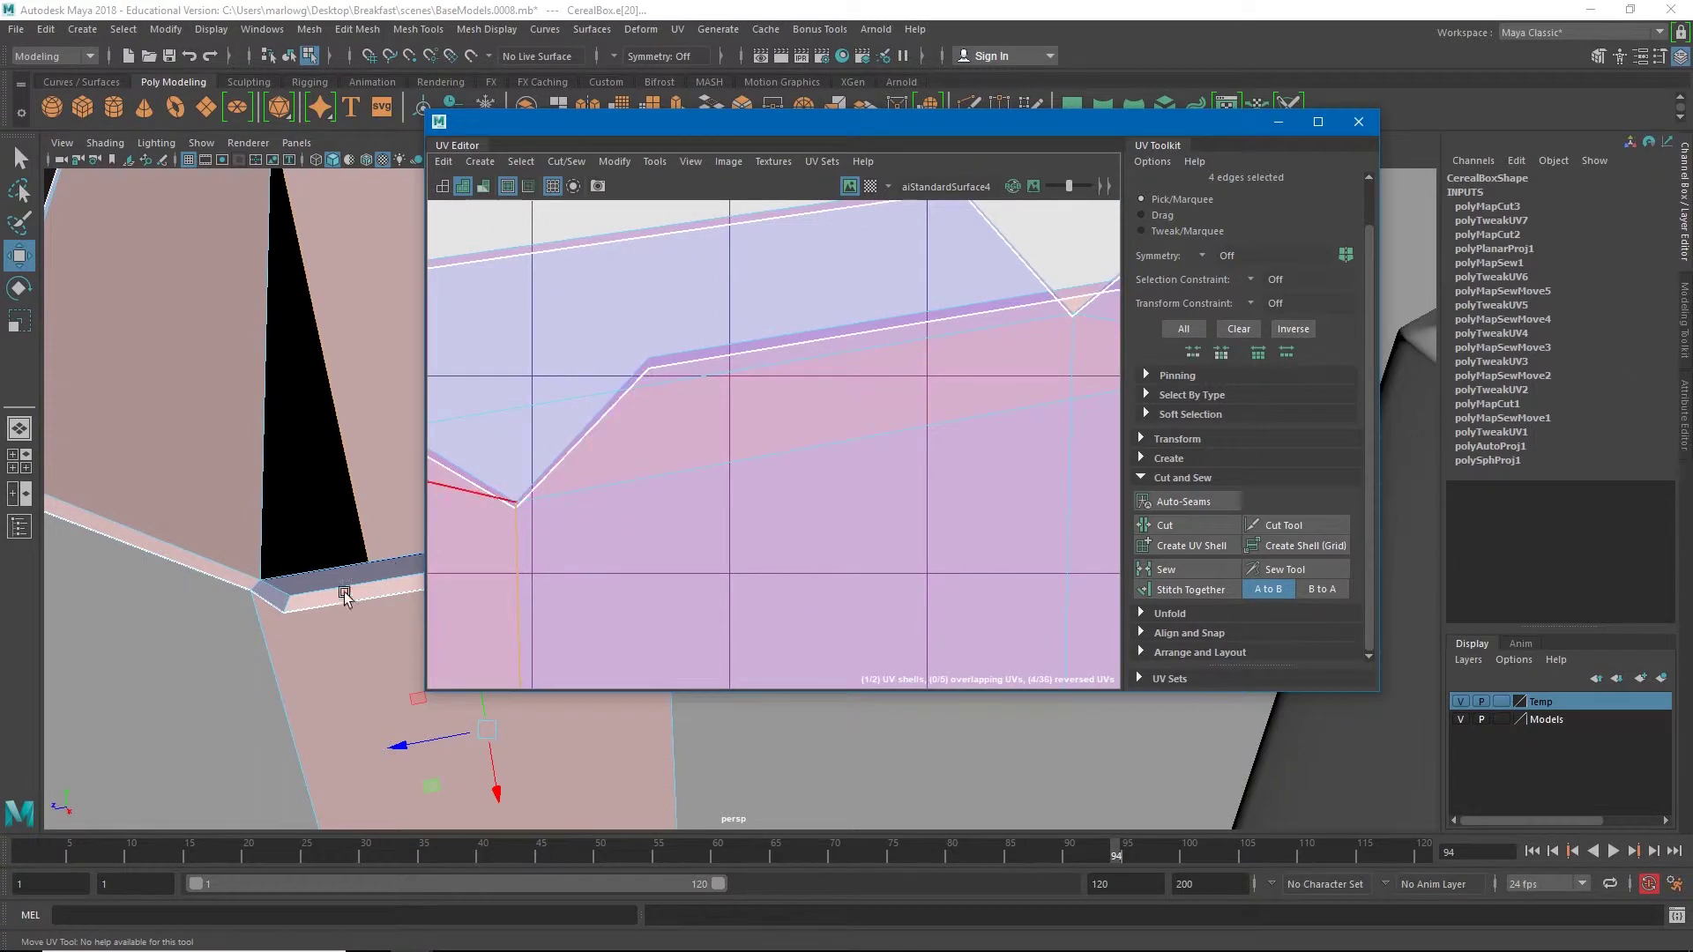
Step: Select the flap fold edge plus the flap-tip, diagonal and bottom rim edges
{"action": "left_click", "coordinate": [648, 365]}
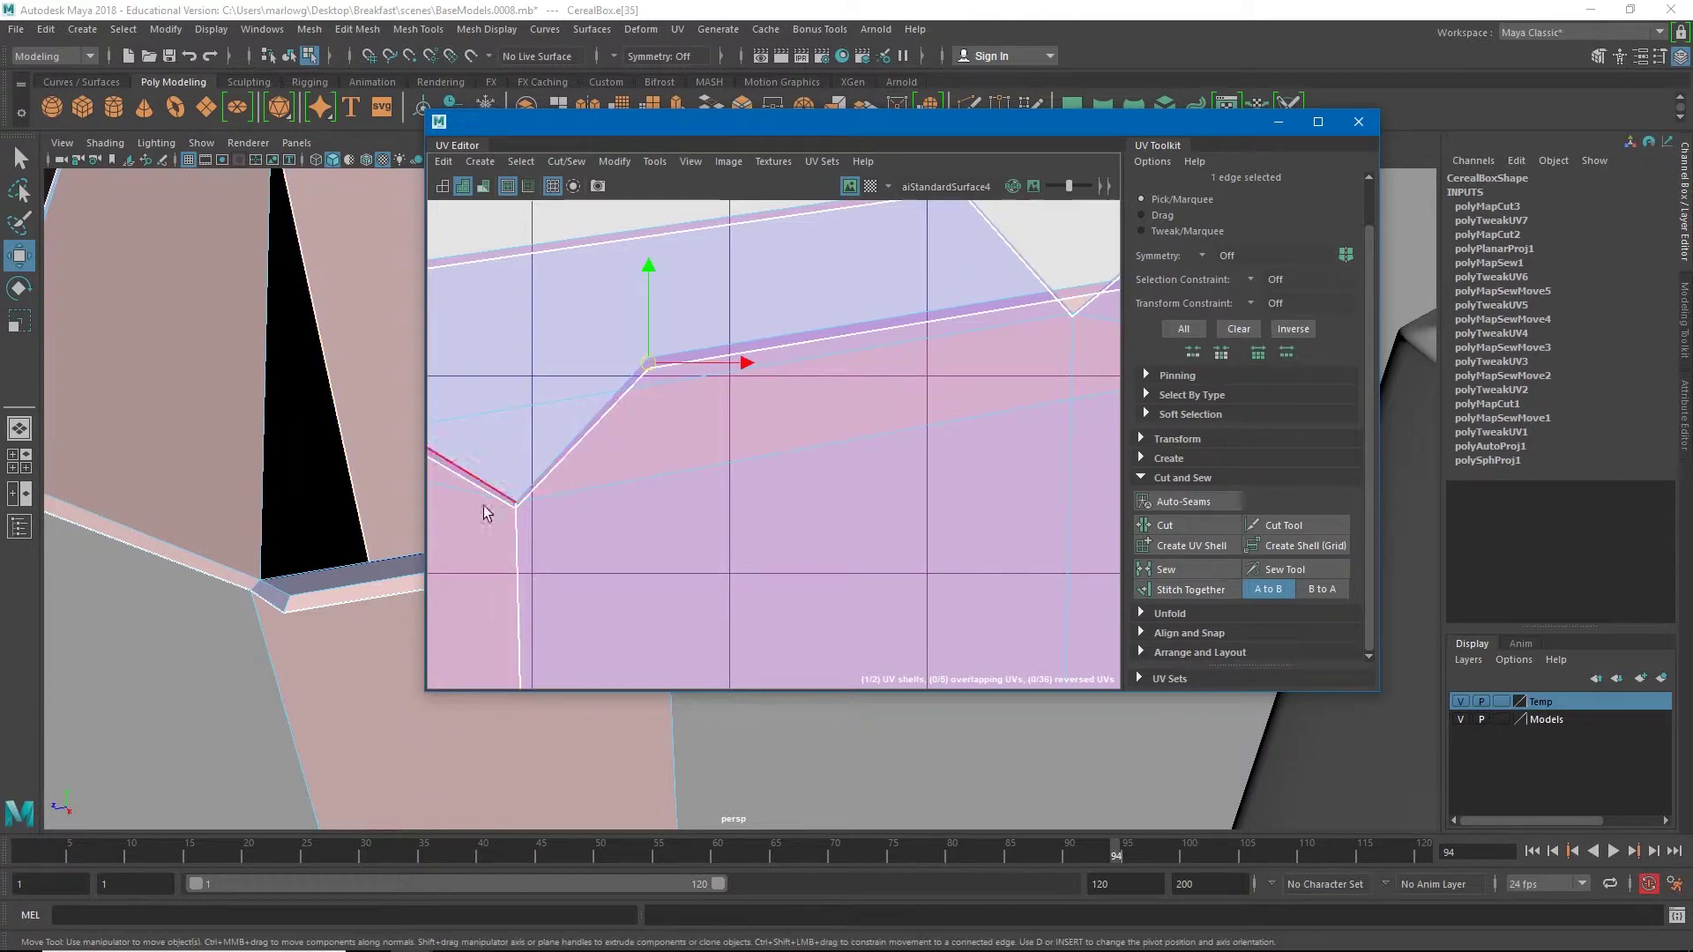
{"action": "left_click", "coordinate": [287, 605], "text": "shift"}
{"action": "left_click_drag", "start_coordinate": [287, 605], "coordinate": [221, 617], "text": "alt"}
{"action": "left_click_drag", "start_coordinate": [627, 123], "coordinate": [1238, 102]}
{"action": "left_click", "coordinate": [723, 529], "text": "shift"}
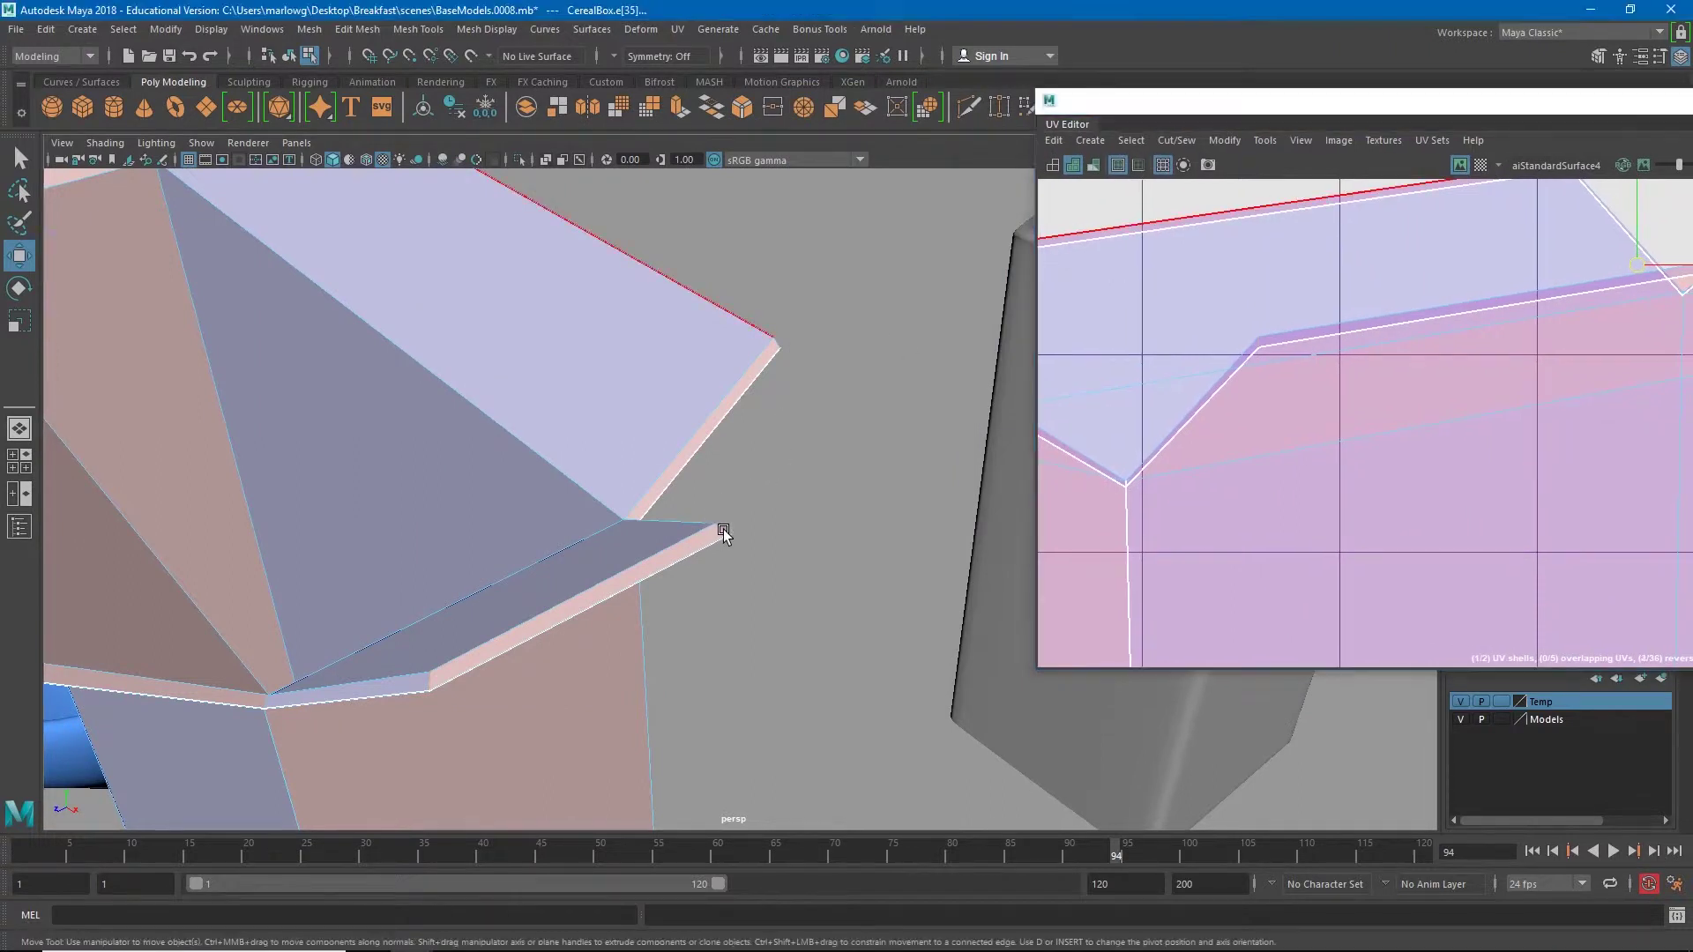
{"action": "left_click", "coordinate": [774, 349]}
{"action": "left_click", "coordinate": [291, 699]}
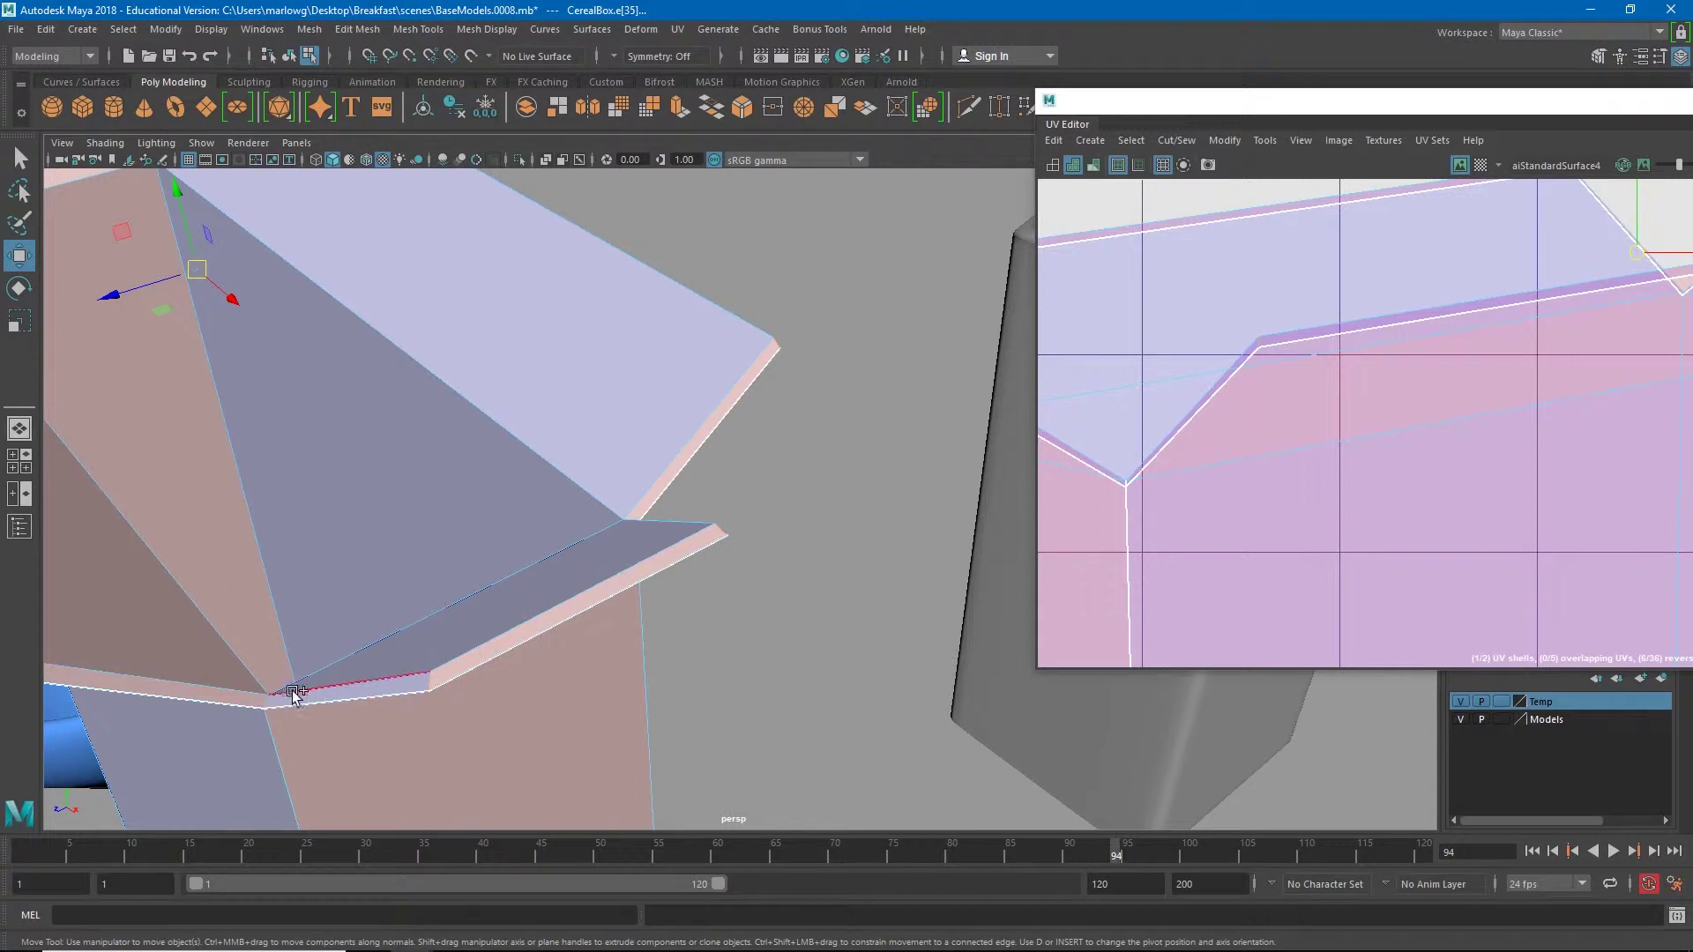
Step: Zoom in on the box corner and add the slanted corner edge and top-front rim edge
{"action": "middle_click_drag", "start_coordinate": [293, 706], "coordinate": [401, 661], "text": "alt"}
{"action": "right_click_drag", "start_coordinate": [402, 661], "coordinate": [503, 638], "text": "alt"}
{"action": "middle_click_drag", "start_coordinate": [502, 639], "coordinate": [514, 639], "text": "alt"}
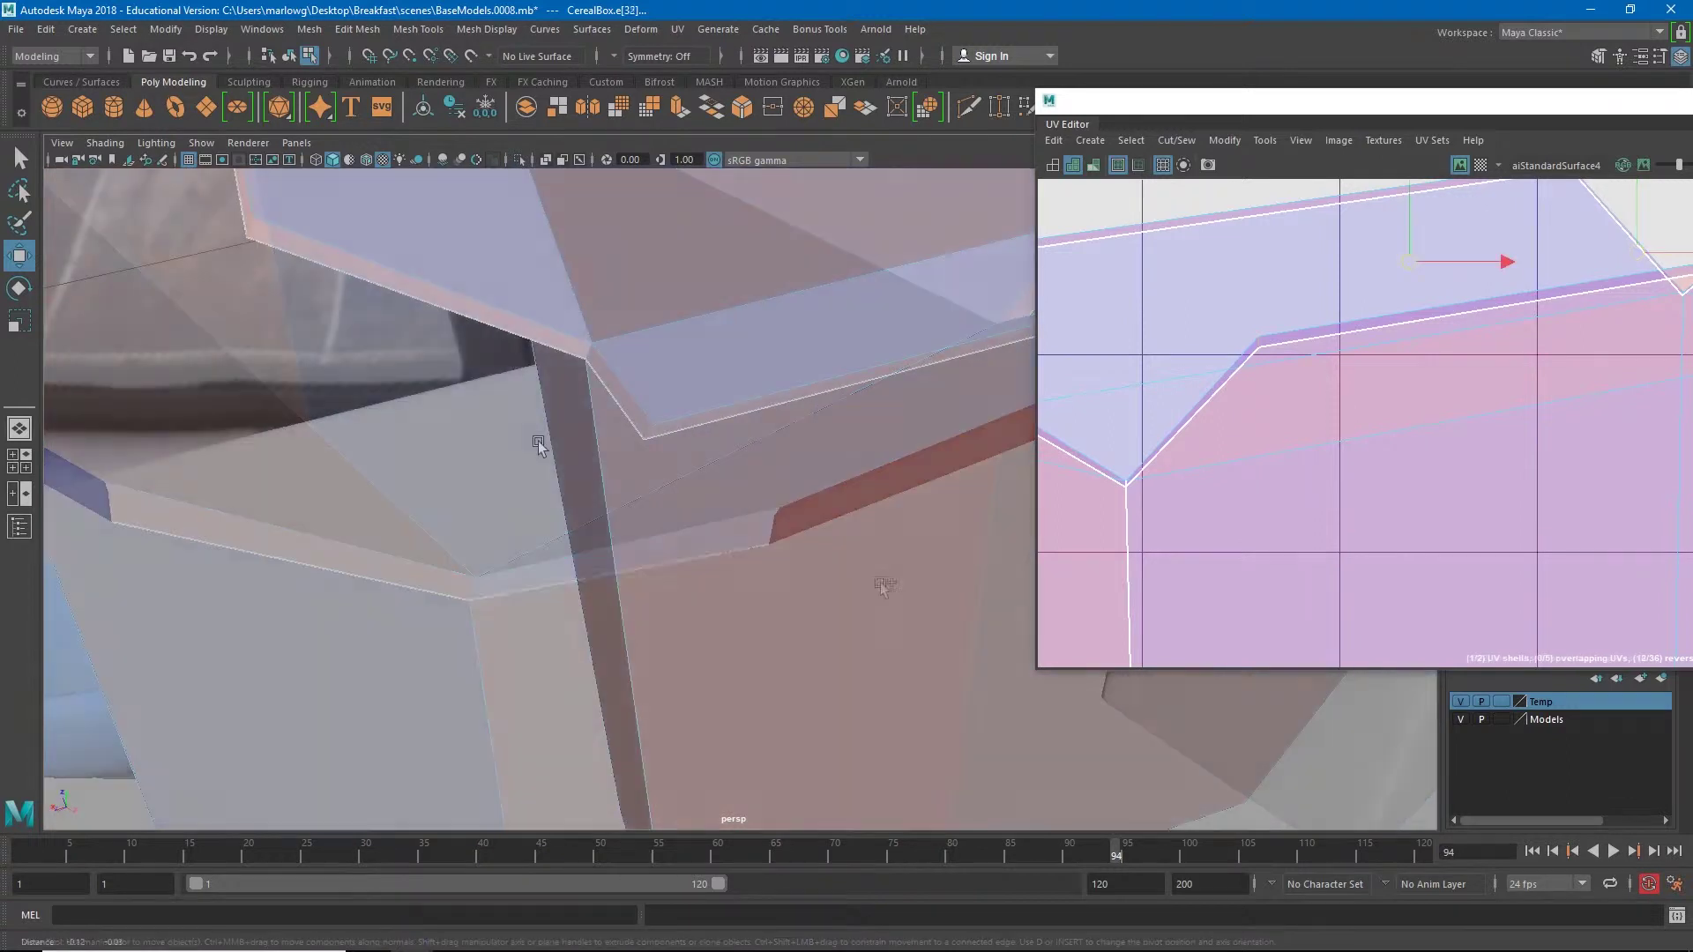
{"action": "right_click_drag", "start_coordinate": [539, 446], "coordinate": [679, 447], "text": "alt"}
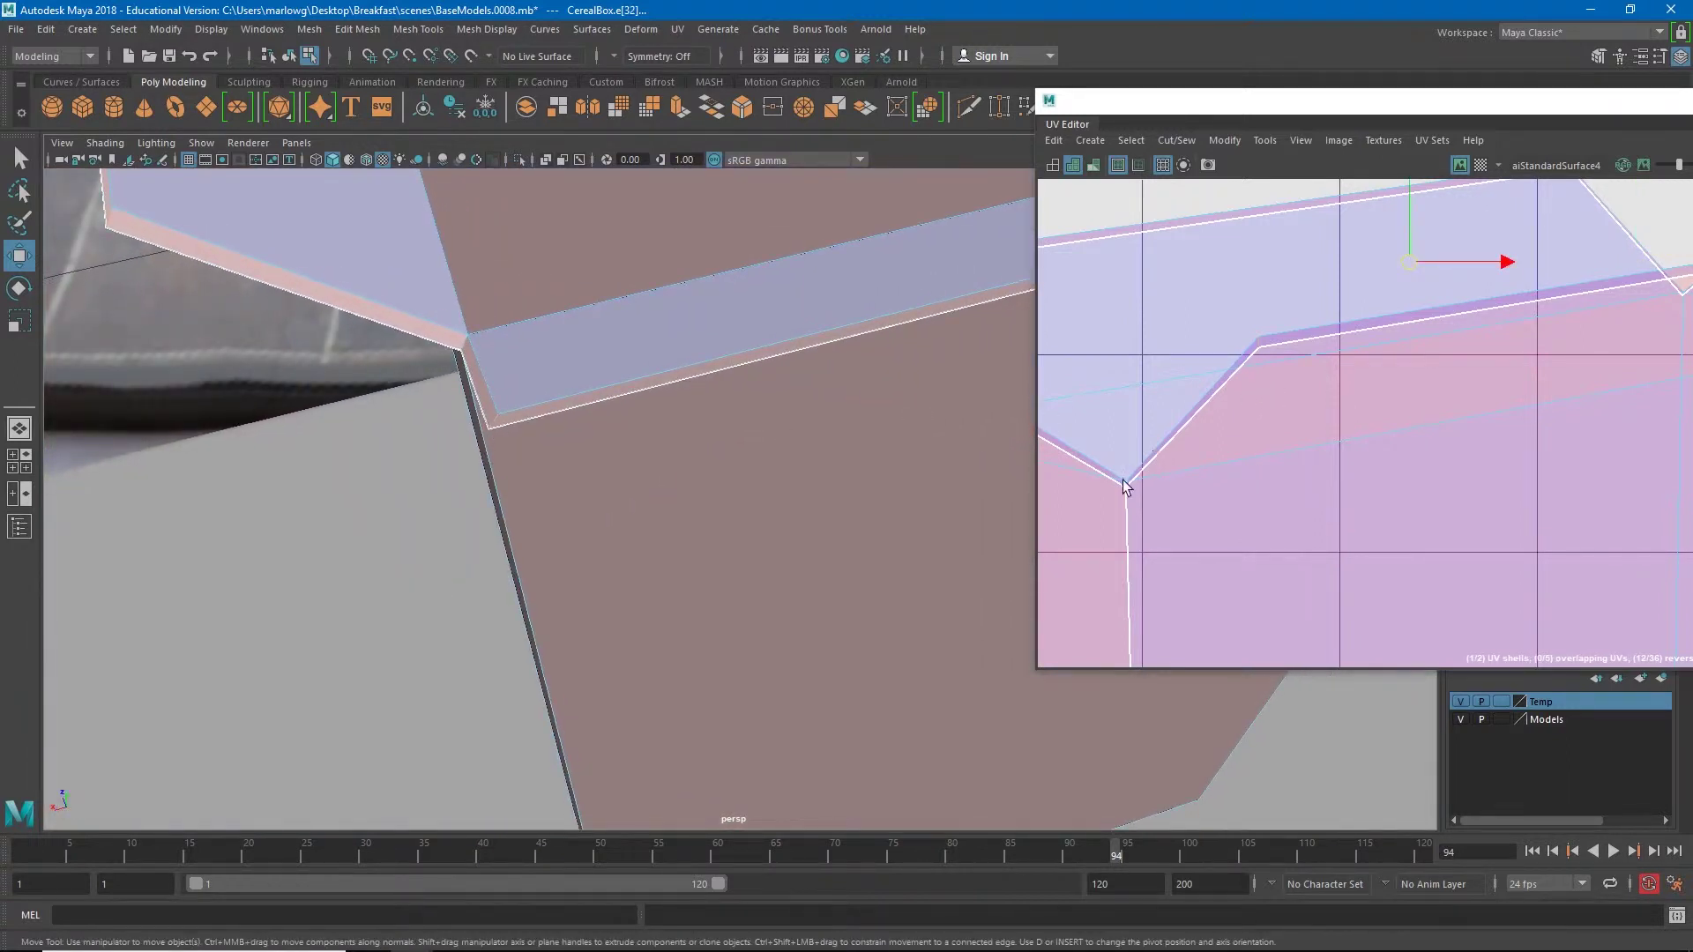
{"action": "middle_click_drag", "start_coordinate": [1160, 492], "coordinate": [1369, 370], "text": "alt"}
{"action": "right_click_drag", "start_coordinate": [1300, 369], "coordinate": [1508, 395], "text": "alt"}
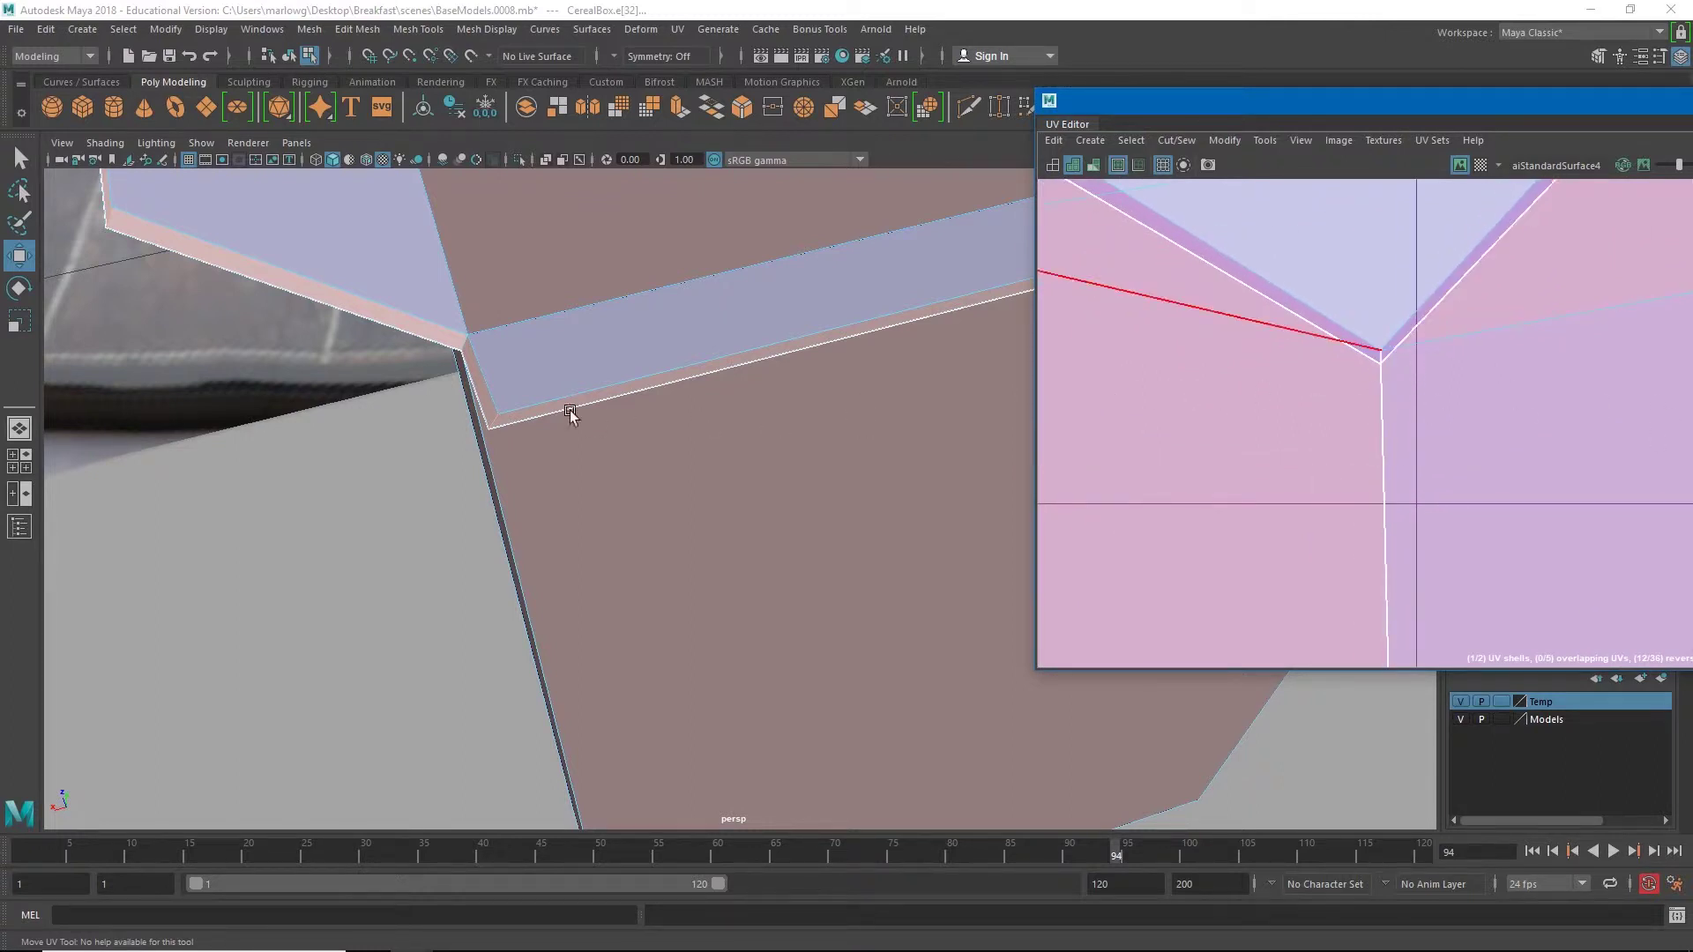
{"action": "right_click_drag", "start_coordinate": [1466, 420], "coordinate": [706, 309], "text": "alt"}
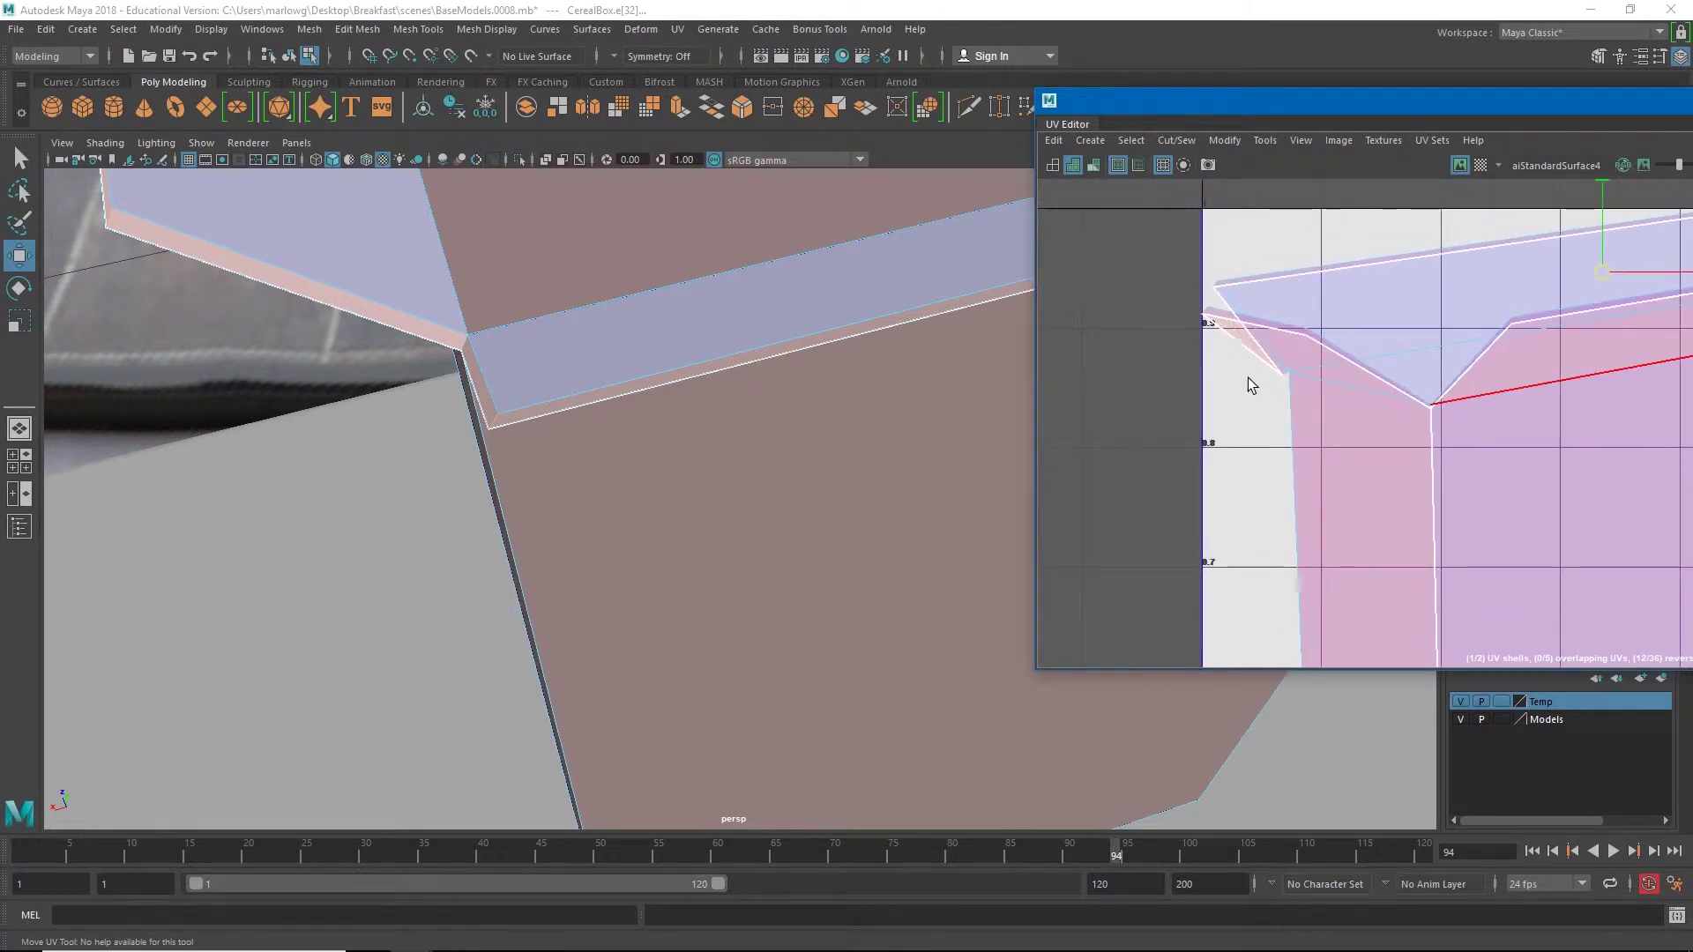
{"action": "left_click", "coordinate": [1289, 374]}
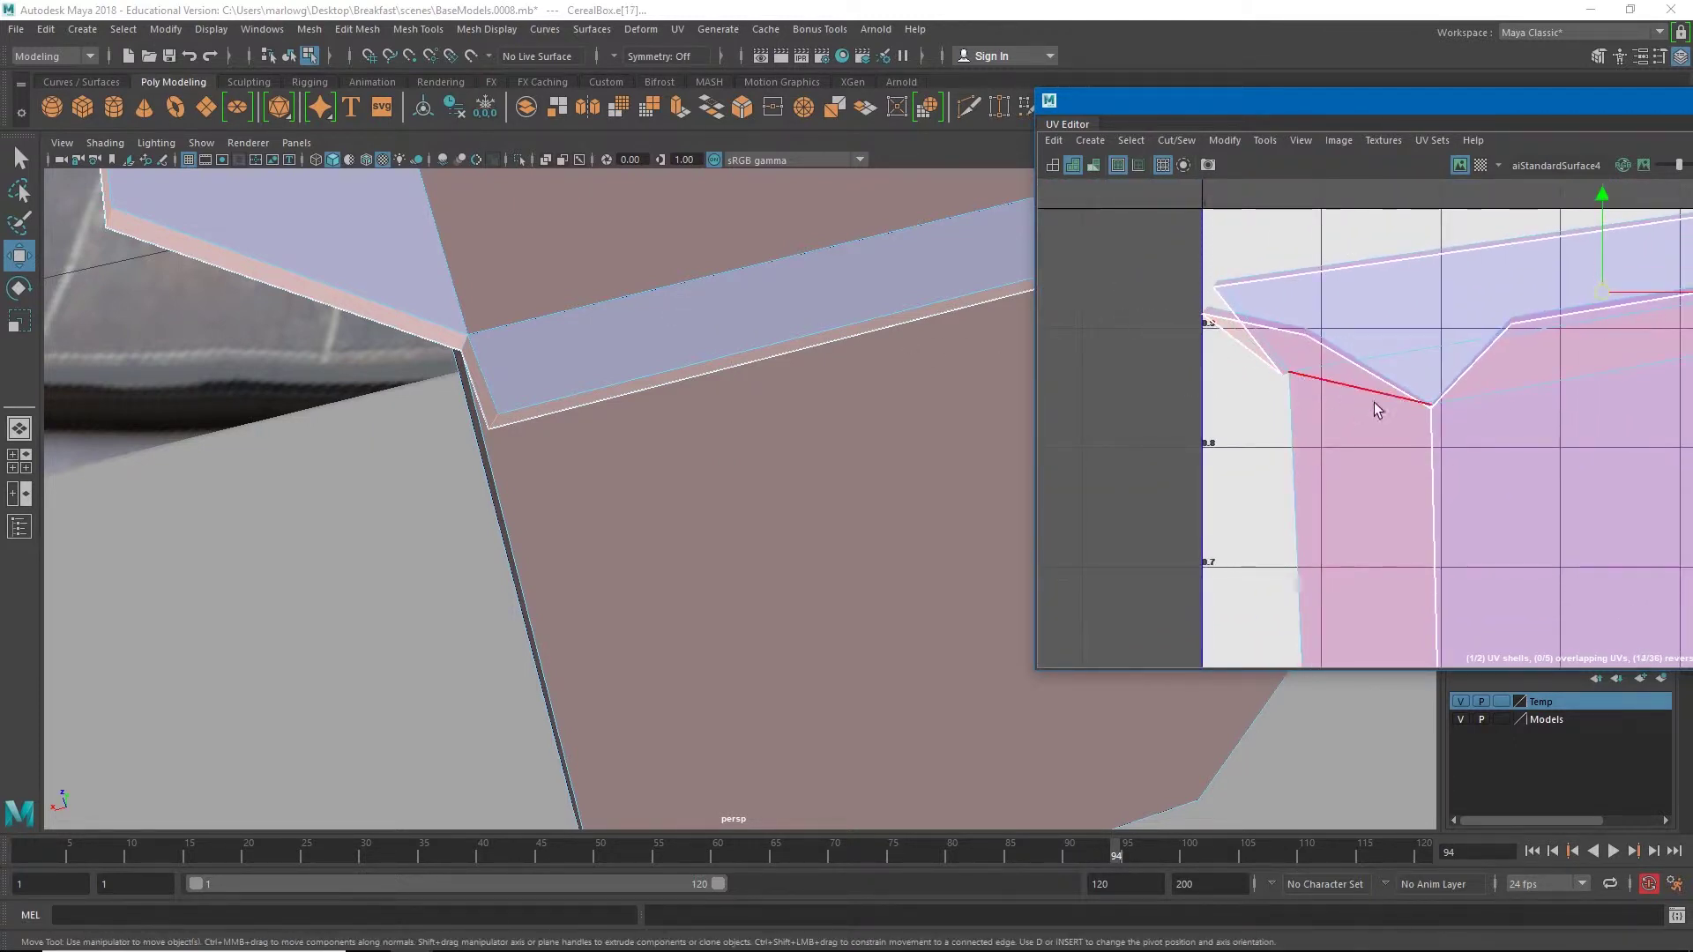
{"action": "left_click_drag", "start_coordinate": [420, 389], "coordinate": [506, 371], "text": "alt"}
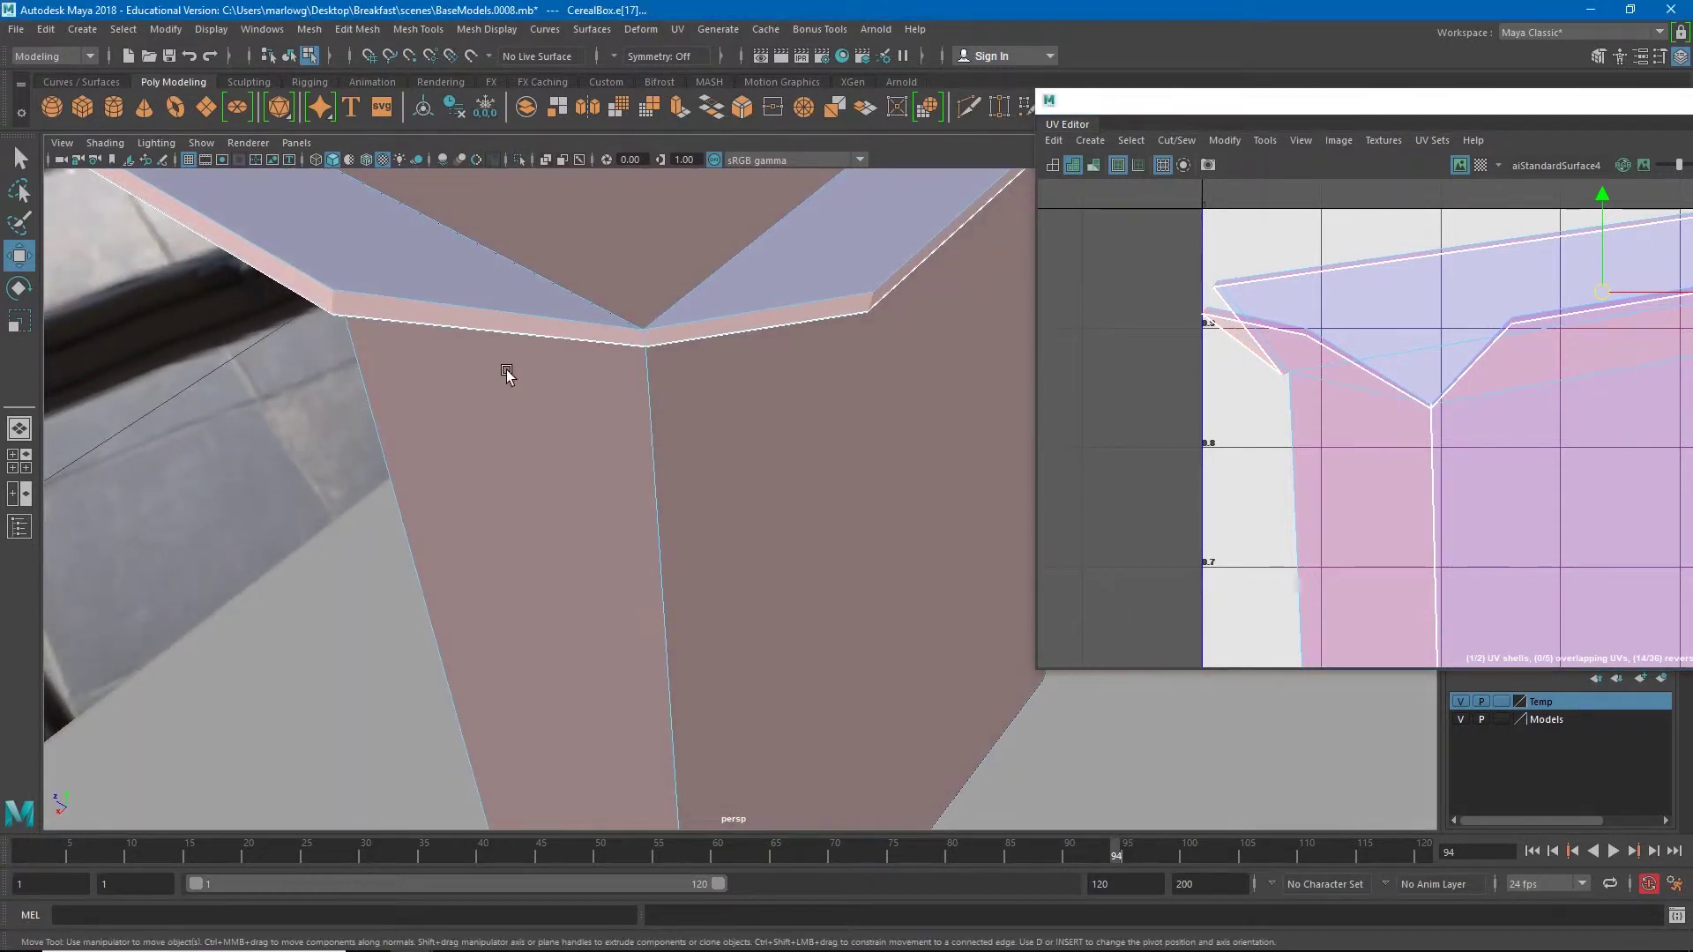
{"action": "left_click", "coordinate": [644, 344]}
Step: Cut the selected flap rim edges into a seam
{"action": "left_click_drag", "start_coordinate": [1530, 101], "coordinate": [866, 111]}
{"action": "left_click", "coordinate": [1139, 516]}
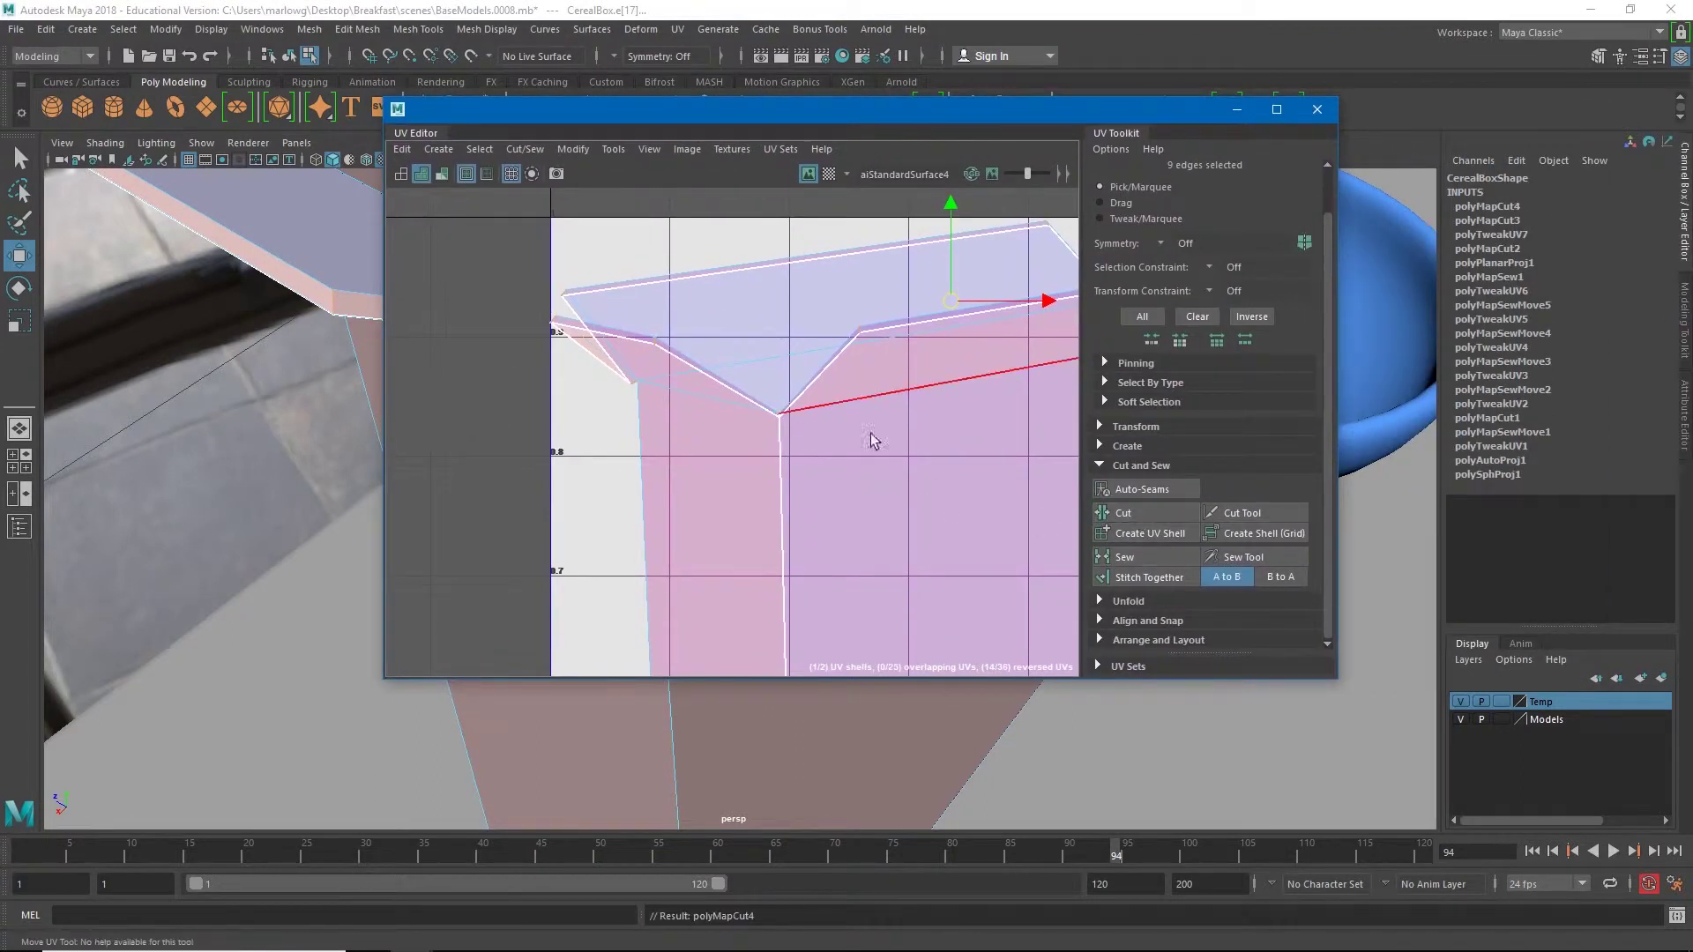
{"action": "left_click", "coordinate": [676, 247]}
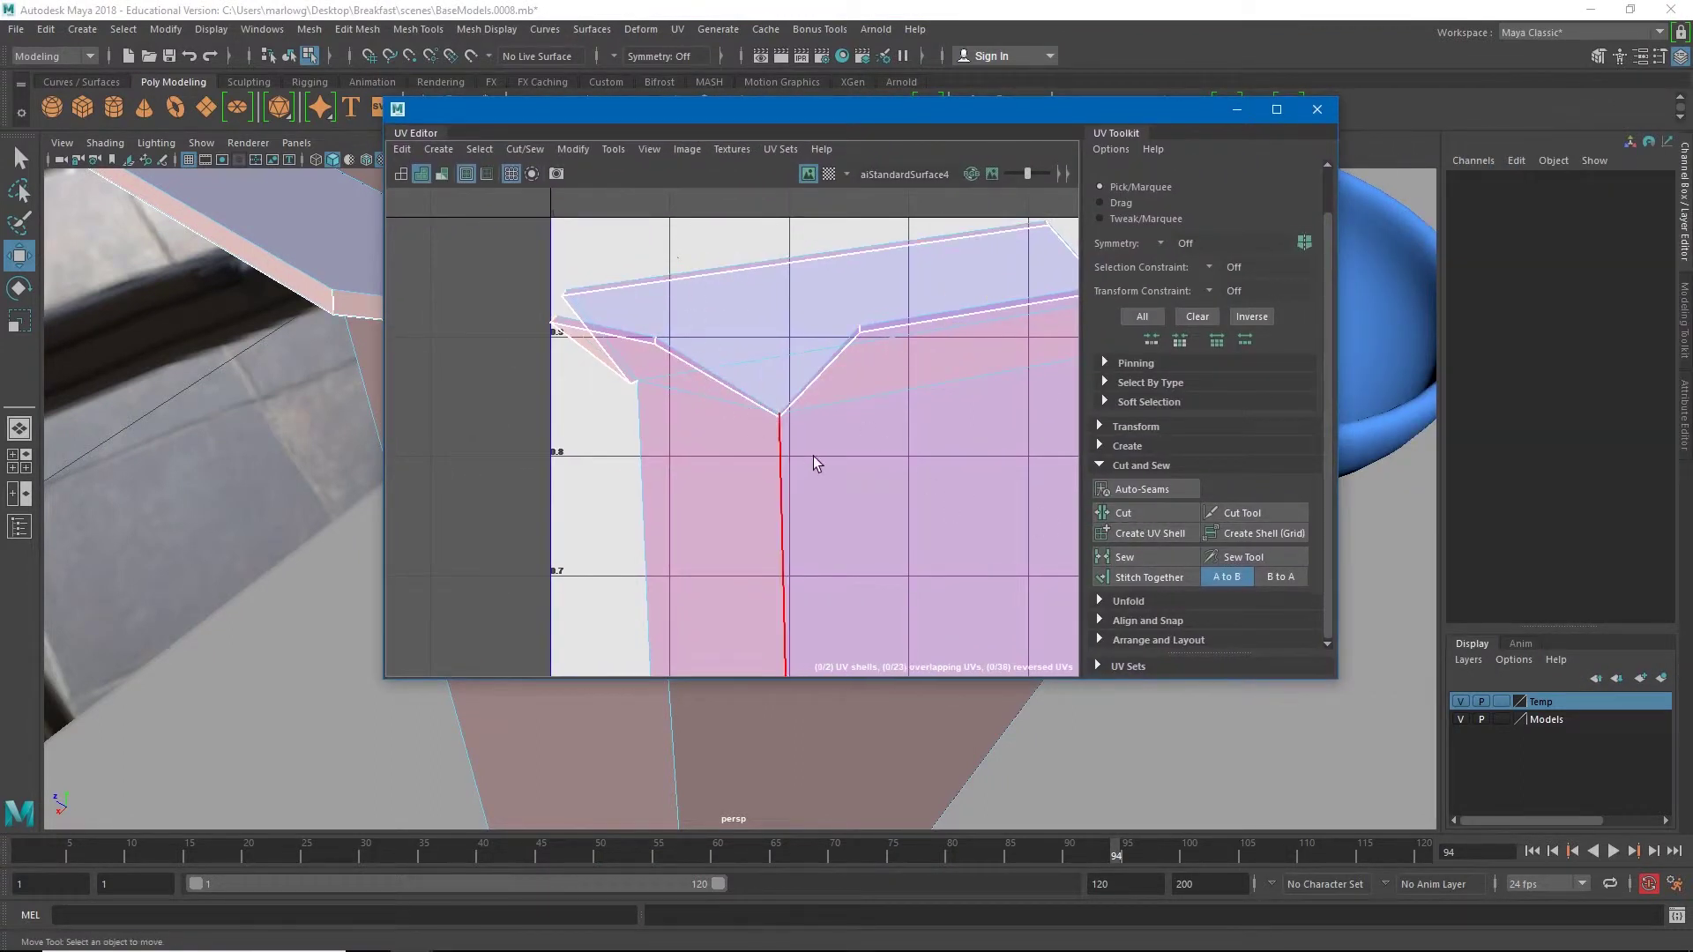
Step: Select corner edge e[13] in the UV Editor and cut it
{"action": "middle_click_drag", "start_coordinate": [897, 444], "coordinate": [645, 519], "text": "alt"}
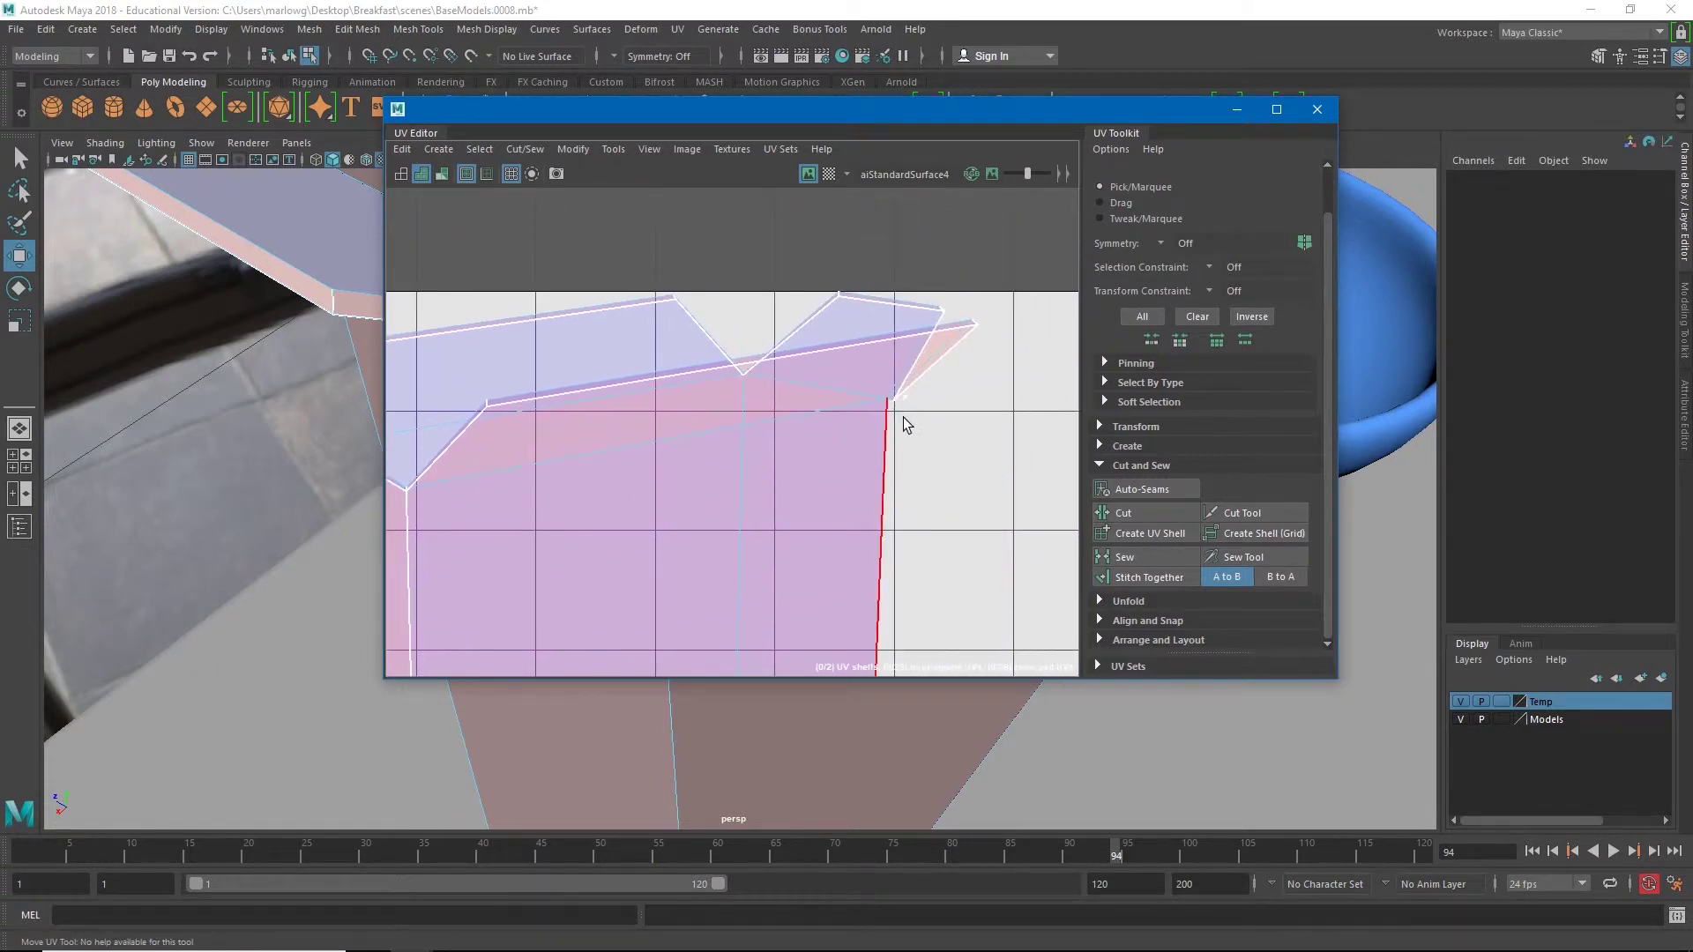
{"action": "scroll", "coordinate": [907, 420], "scroll_direction": "up", "scroll_amount": 5}
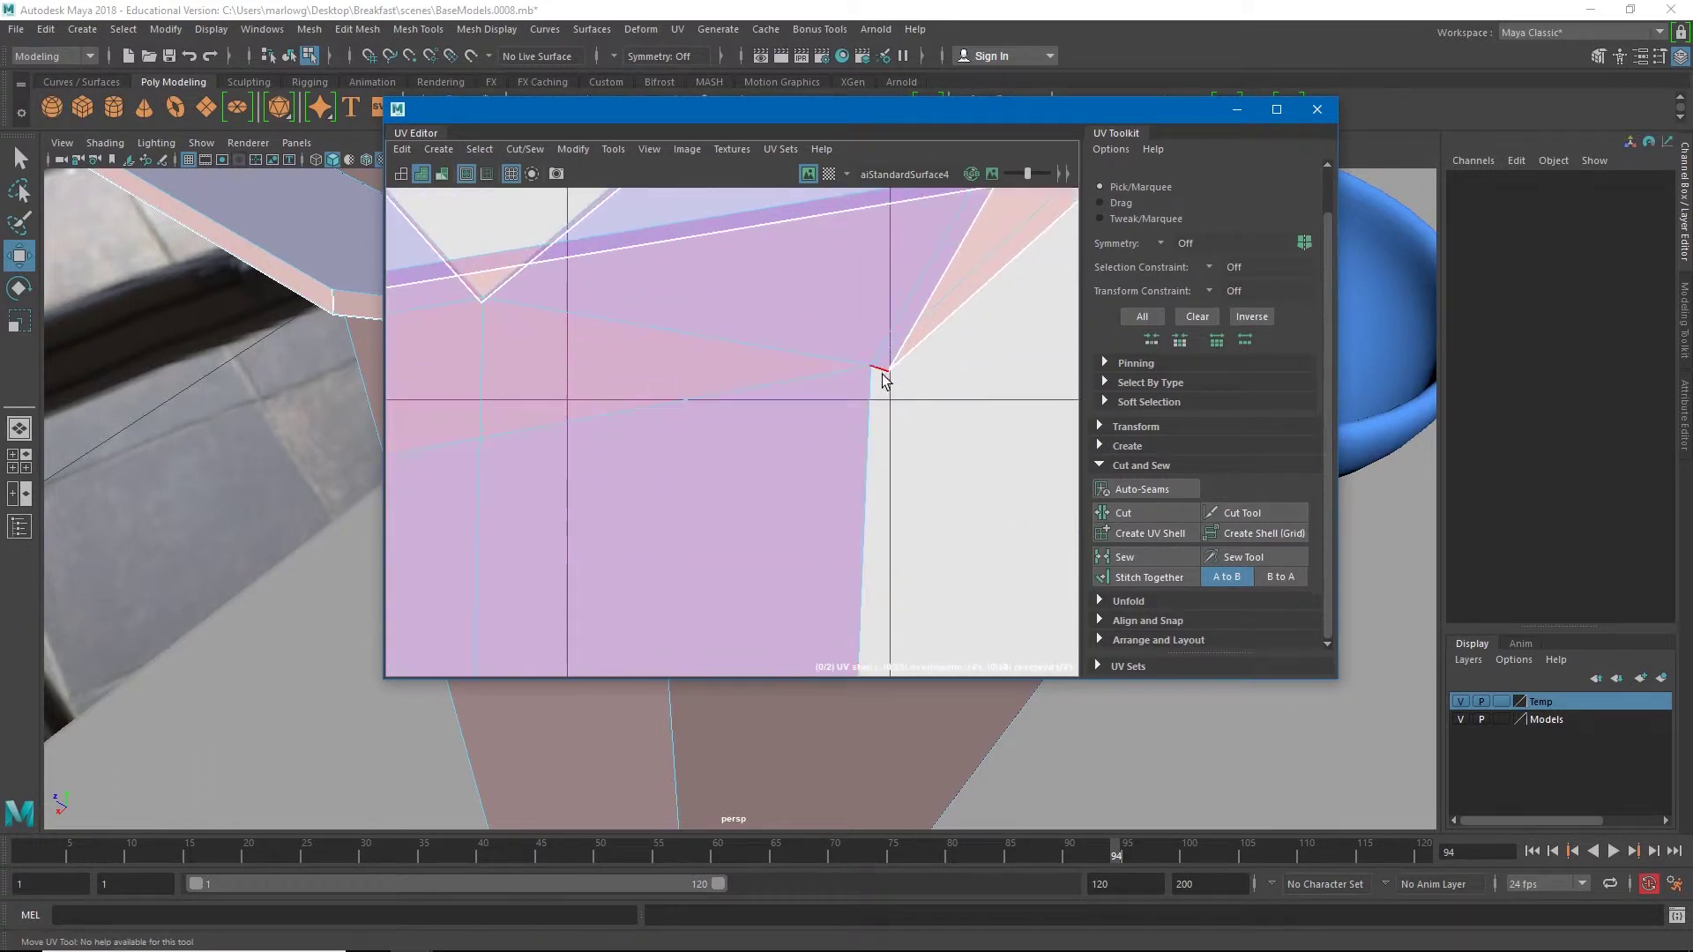
{"action": "left_click", "coordinate": [882, 372]}
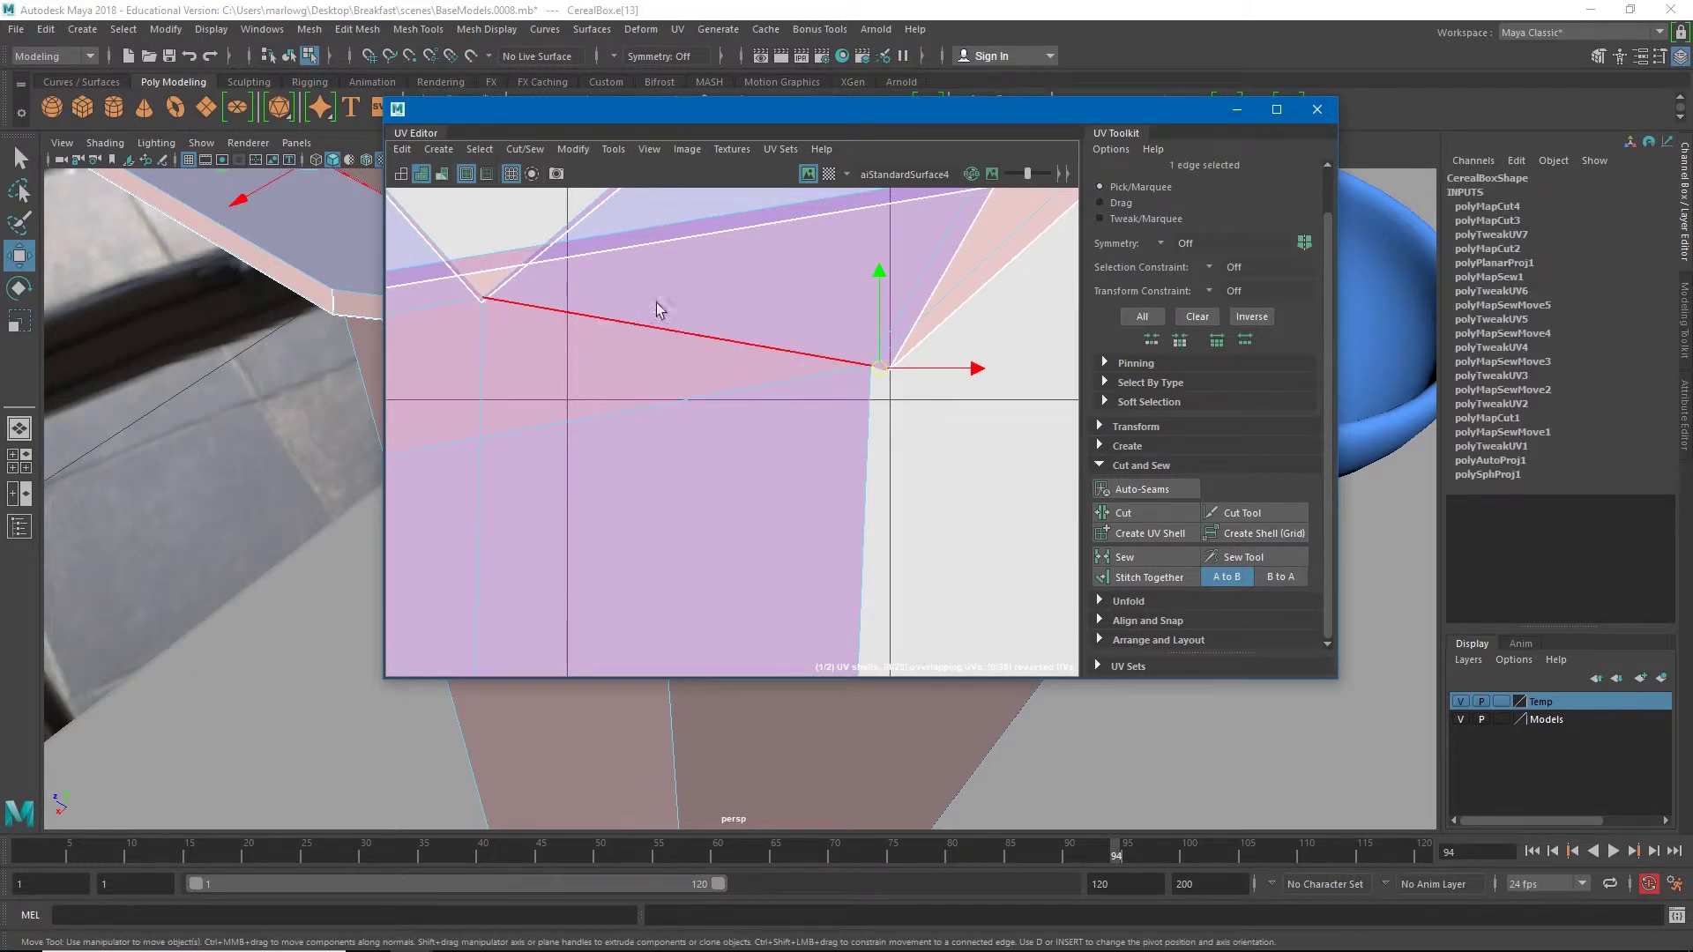
{"action": "scroll", "coordinate": [792, 423], "scroll_direction": "down", "scroll_amount": 5}
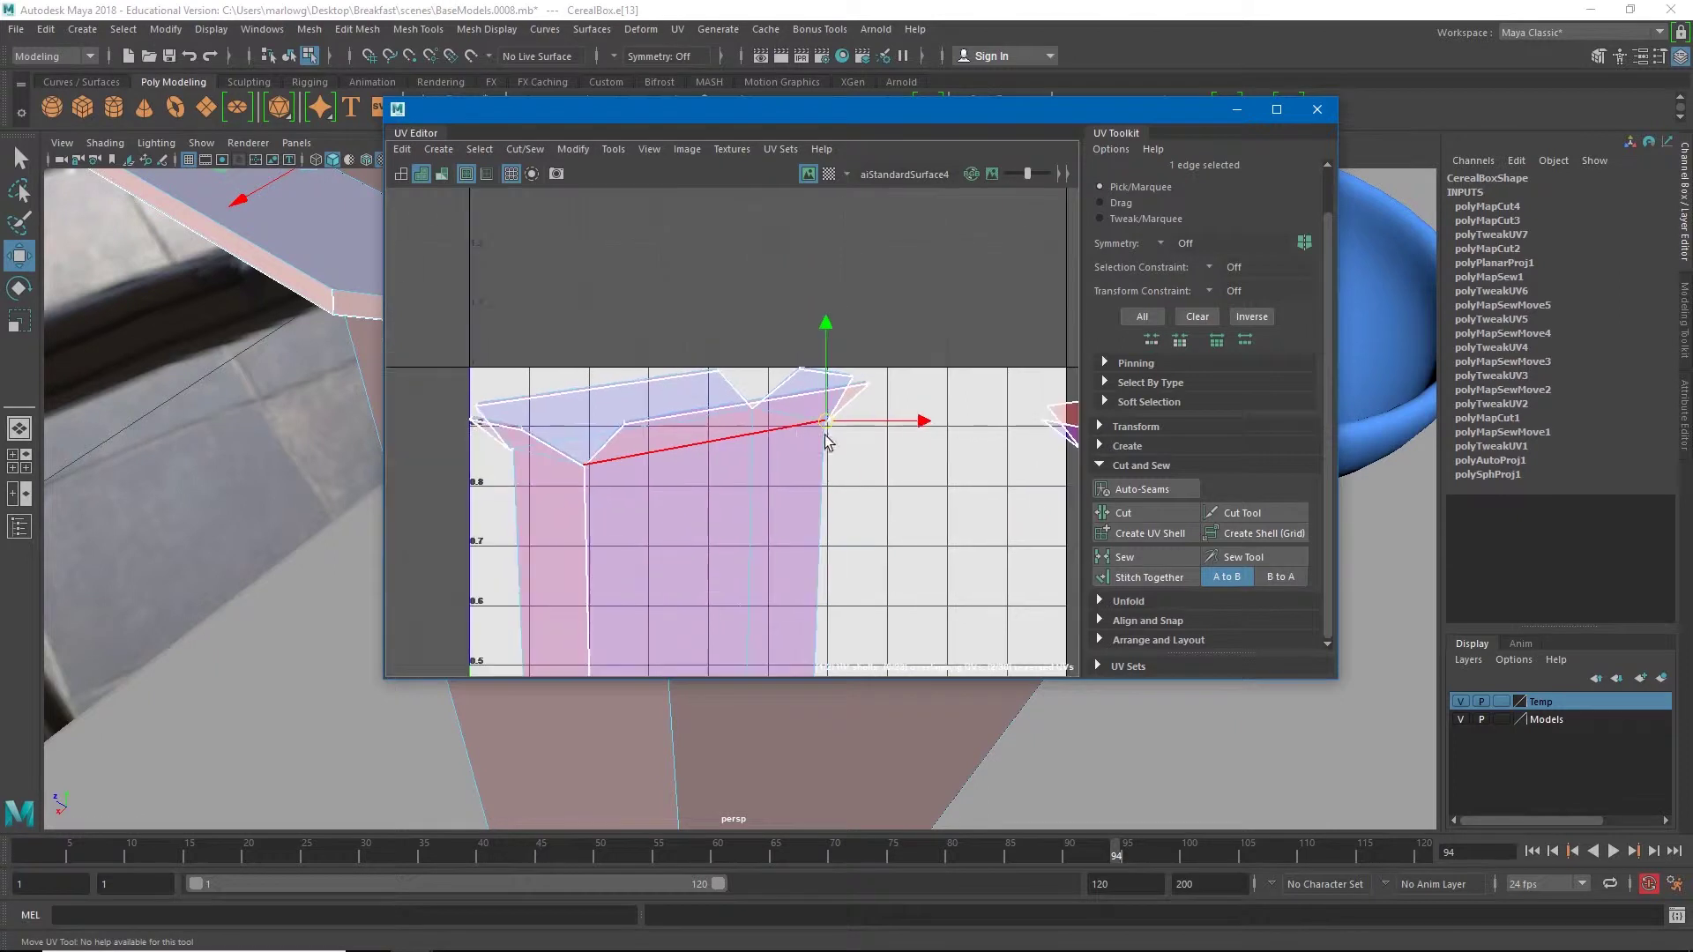
{"action": "left_click", "coordinate": [1123, 513]}
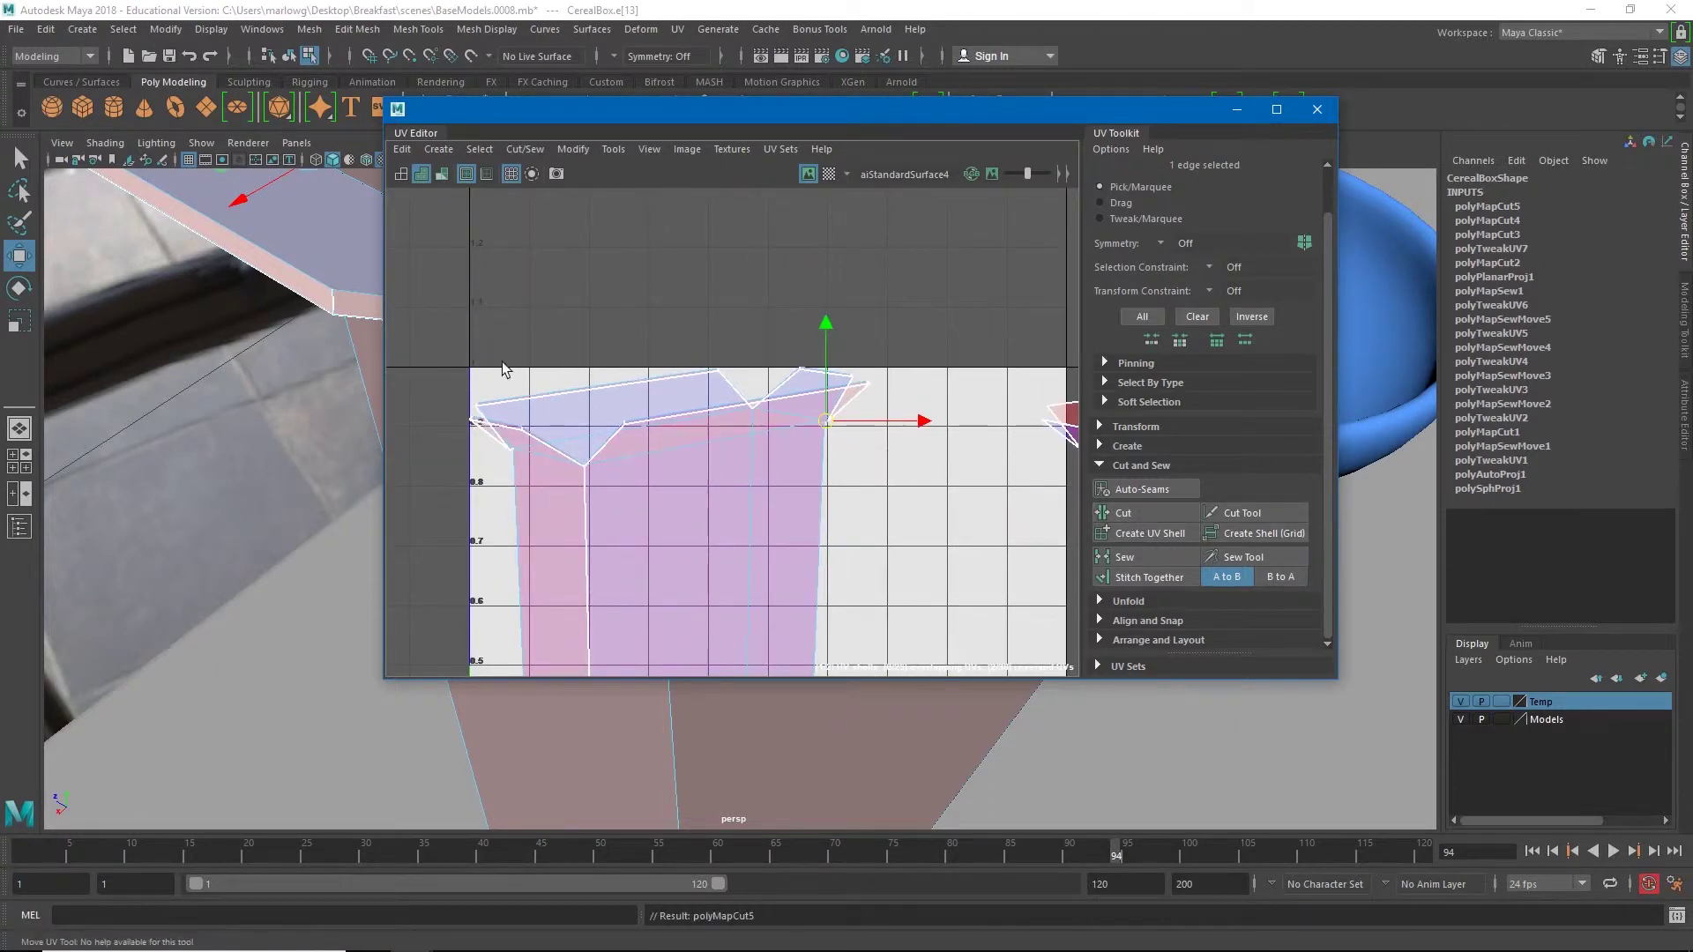
Step: Bring the separated shell into view and select its vertical corner edge e[4]
{"action": "scroll", "coordinate": [864, 517], "scroll_direction": "down", "scroll_amount": 4}
{"action": "middle_click_drag", "start_coordinate": [961, 562], "coordinate": [789, 397], "text": "alt"}
{"action": "left_click", "coordinate": [837, 401]}
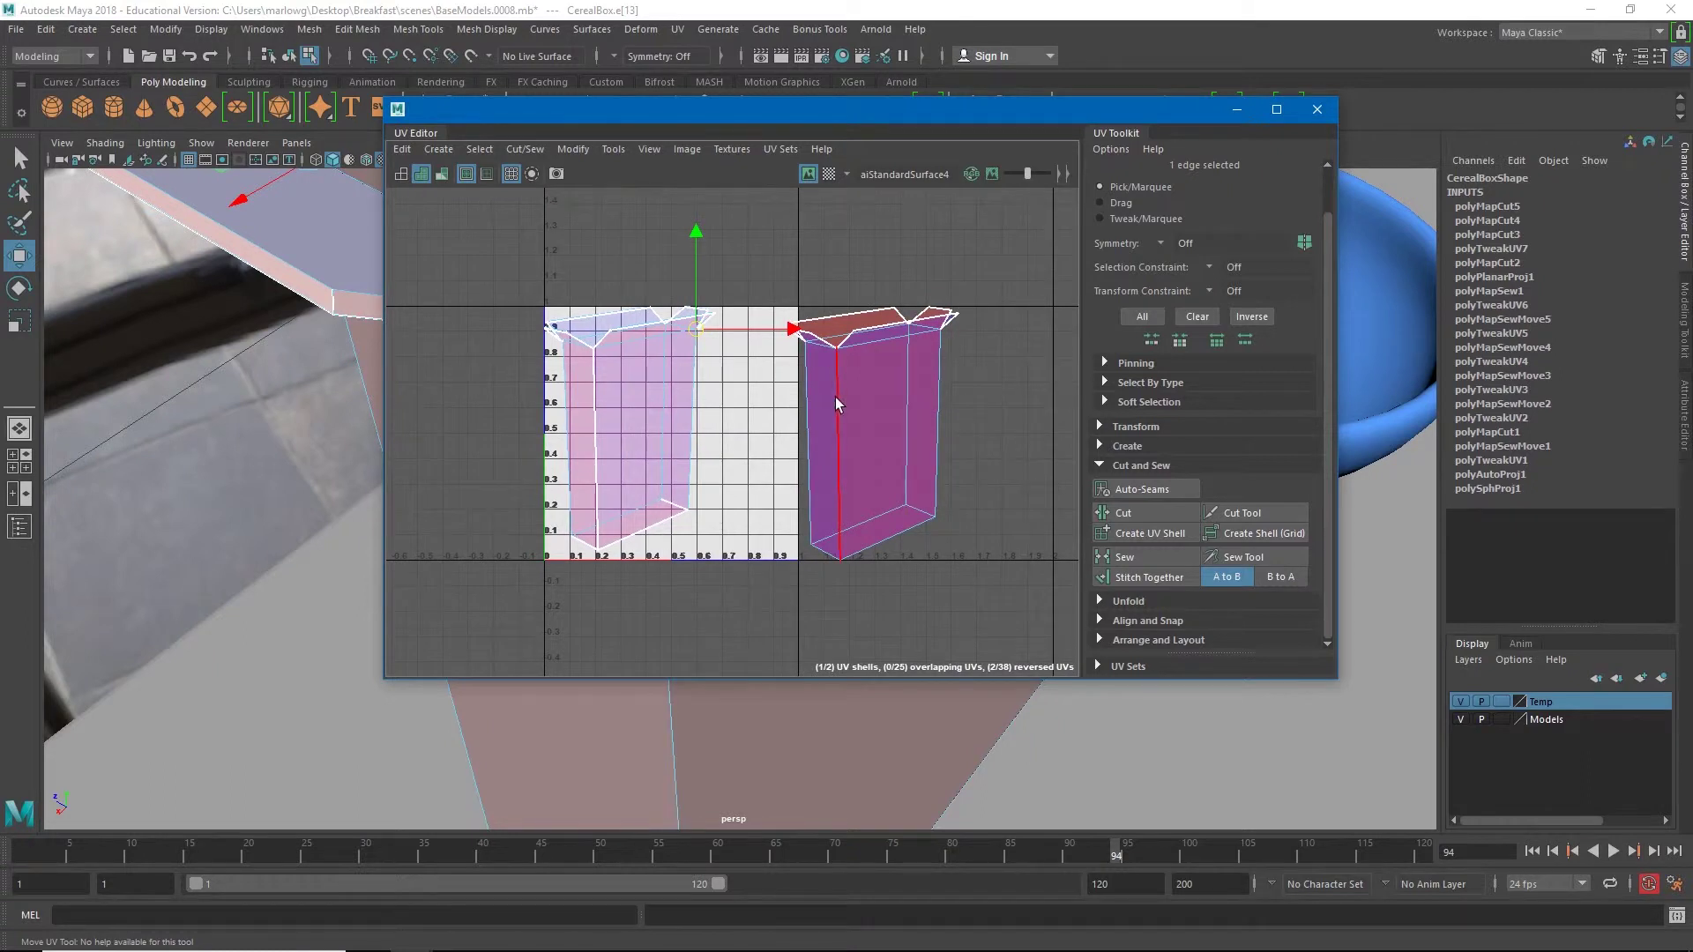
{"action": "left_click", "coordinate": [836, 399]}
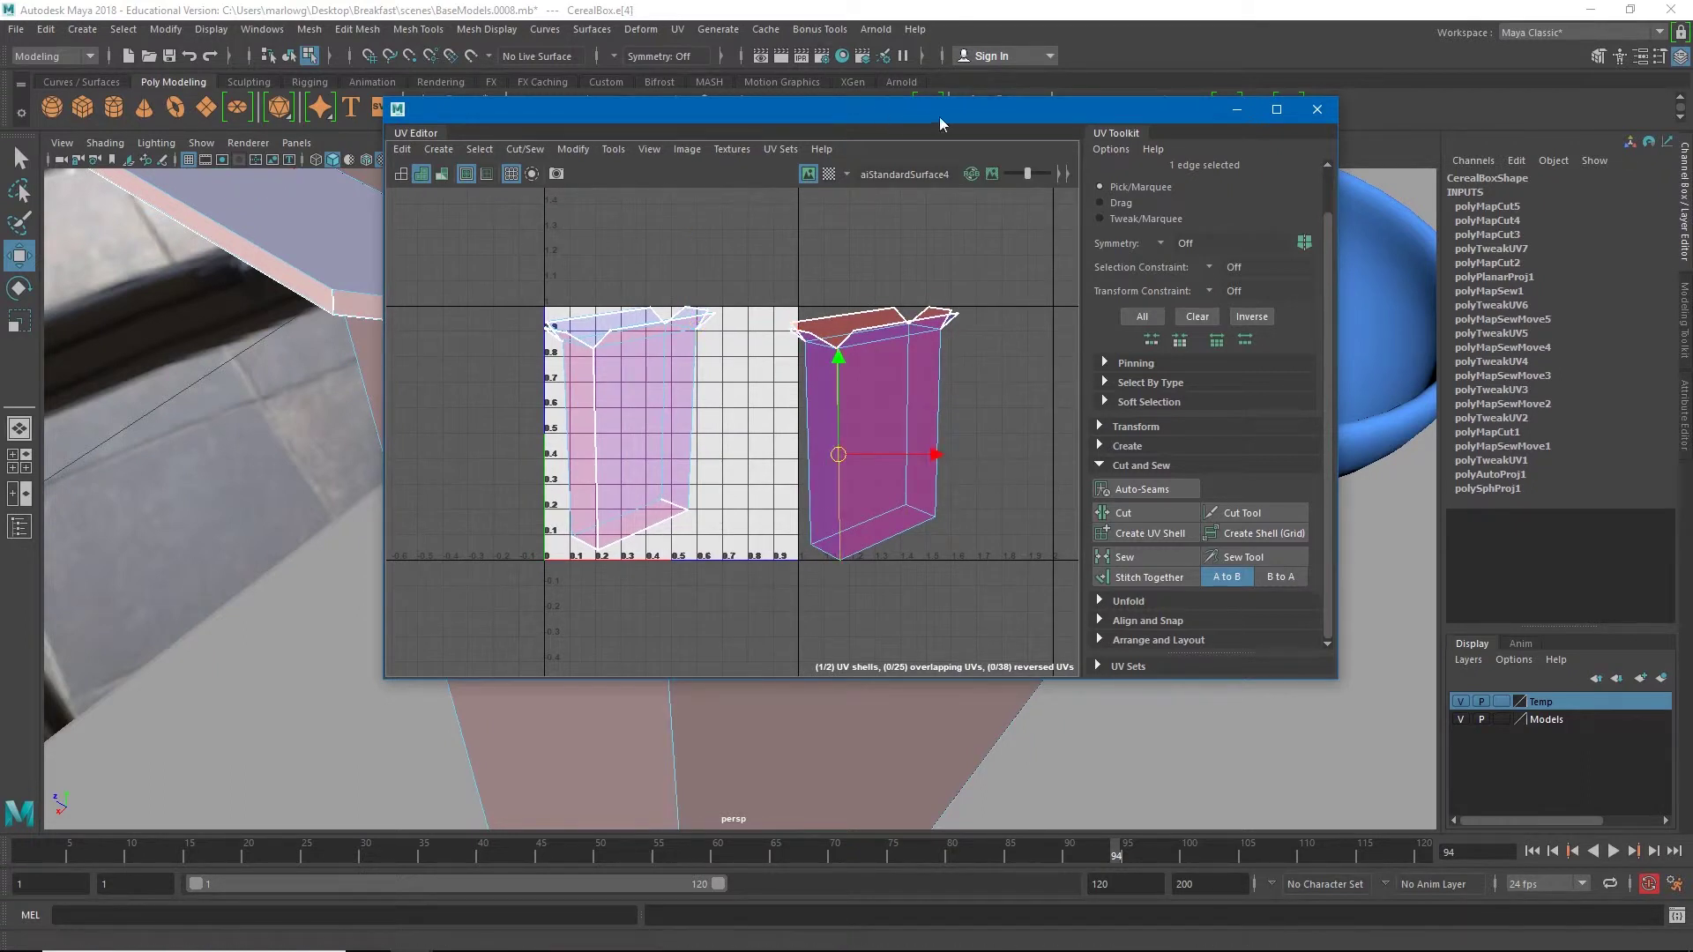
Step: Reframe the box from its other side and select its vertical corner edge
{"action": "left_click_drag", "start_coordinate": [943, 115], "coordinate": [1467, 83]}
{"action": "right_click_drag", "start_coordinate": [768, 541], "coordinate": [505, 436], "text": "alt"}
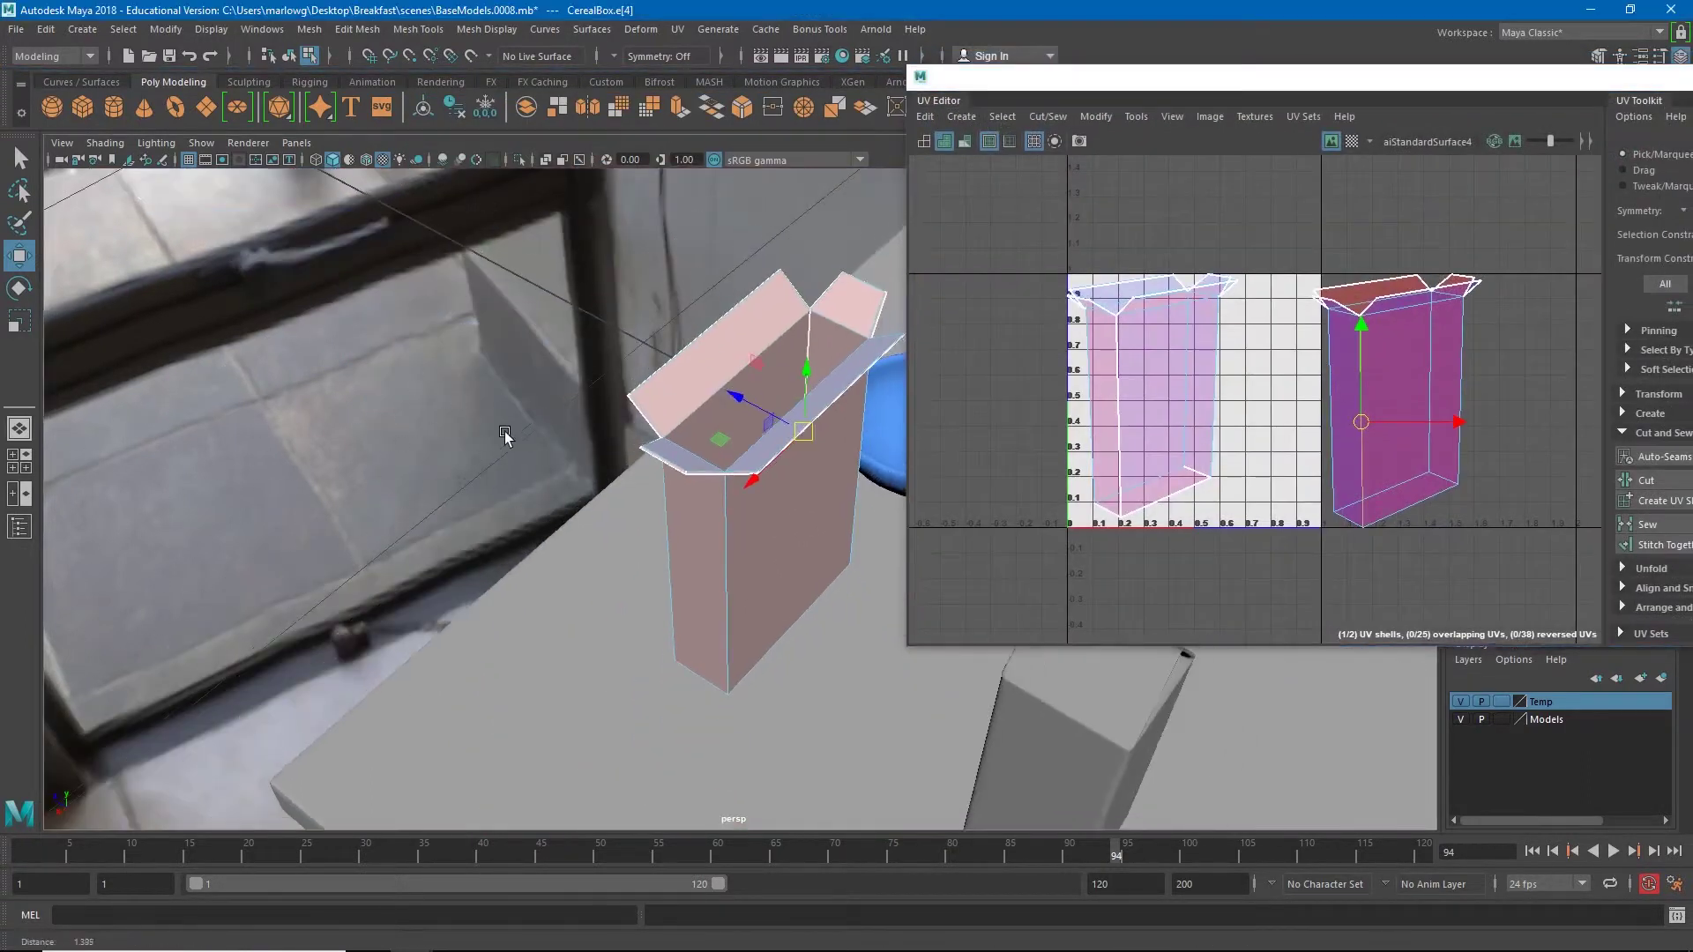
{"action": "left_click_drag", "start_coordinate": [506, 436], "coordinate": [378, 484], "text": "alt"}
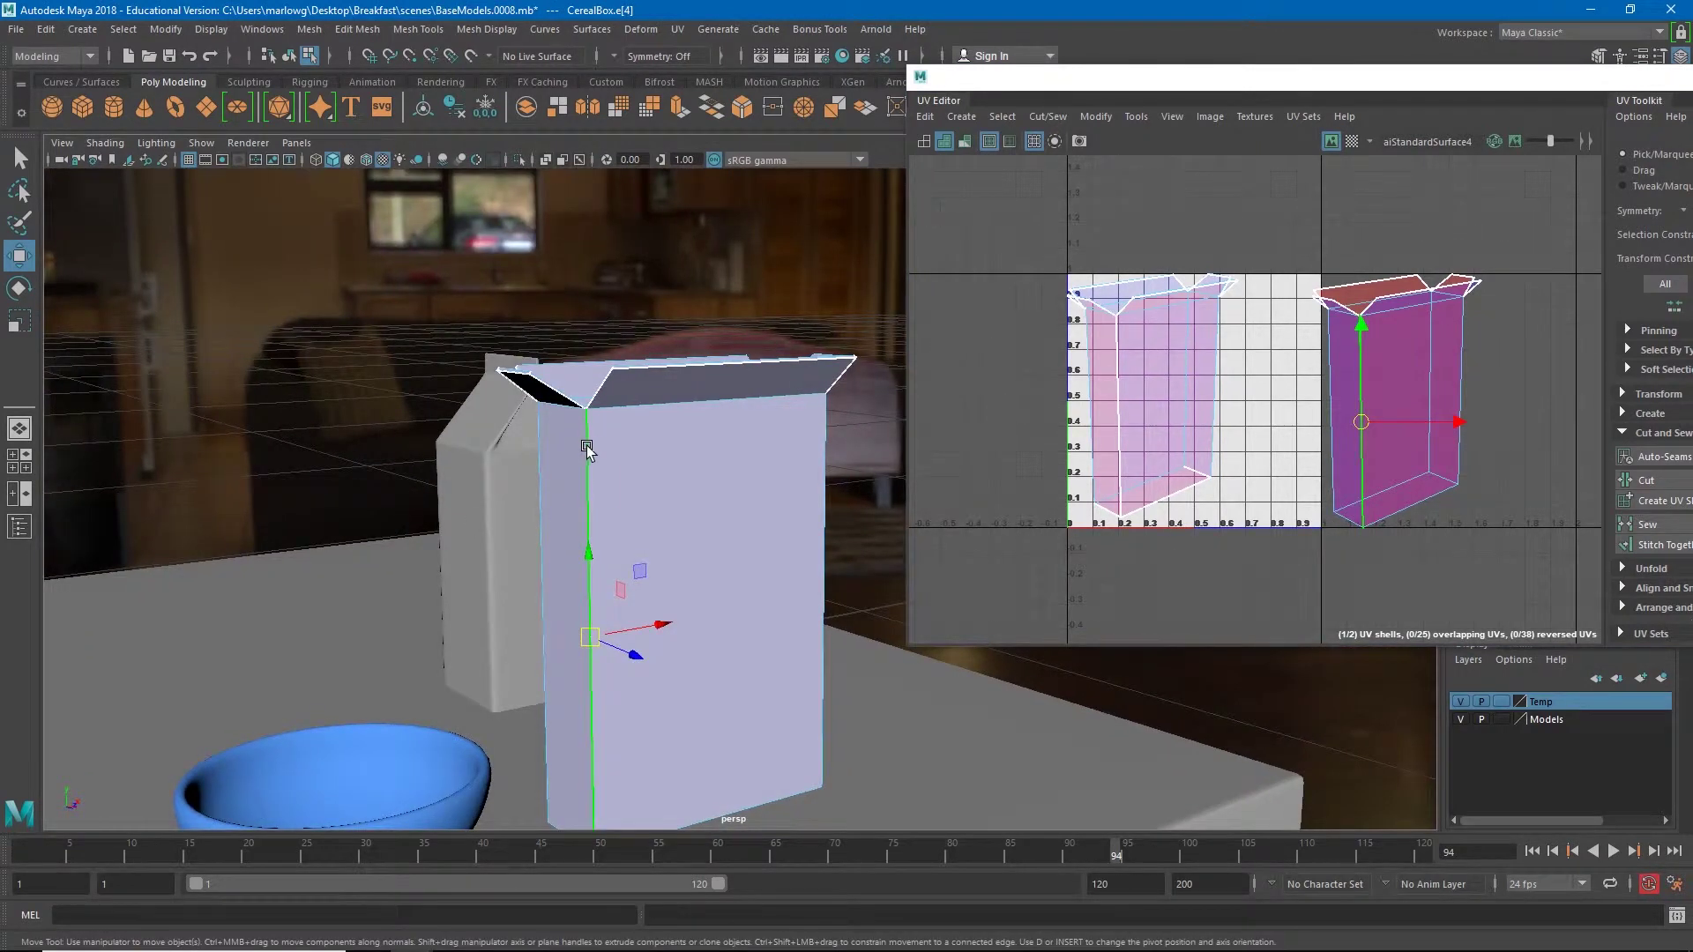
{"action": "middle_click_drag", "start_coordinate": [586, 692], "coordinate": [755, 648], "text": "alt"}
{"action": "middle_click_drag", "start_coordinate": [616, 669], "coordinate": [703, 565], "text": "alt"}
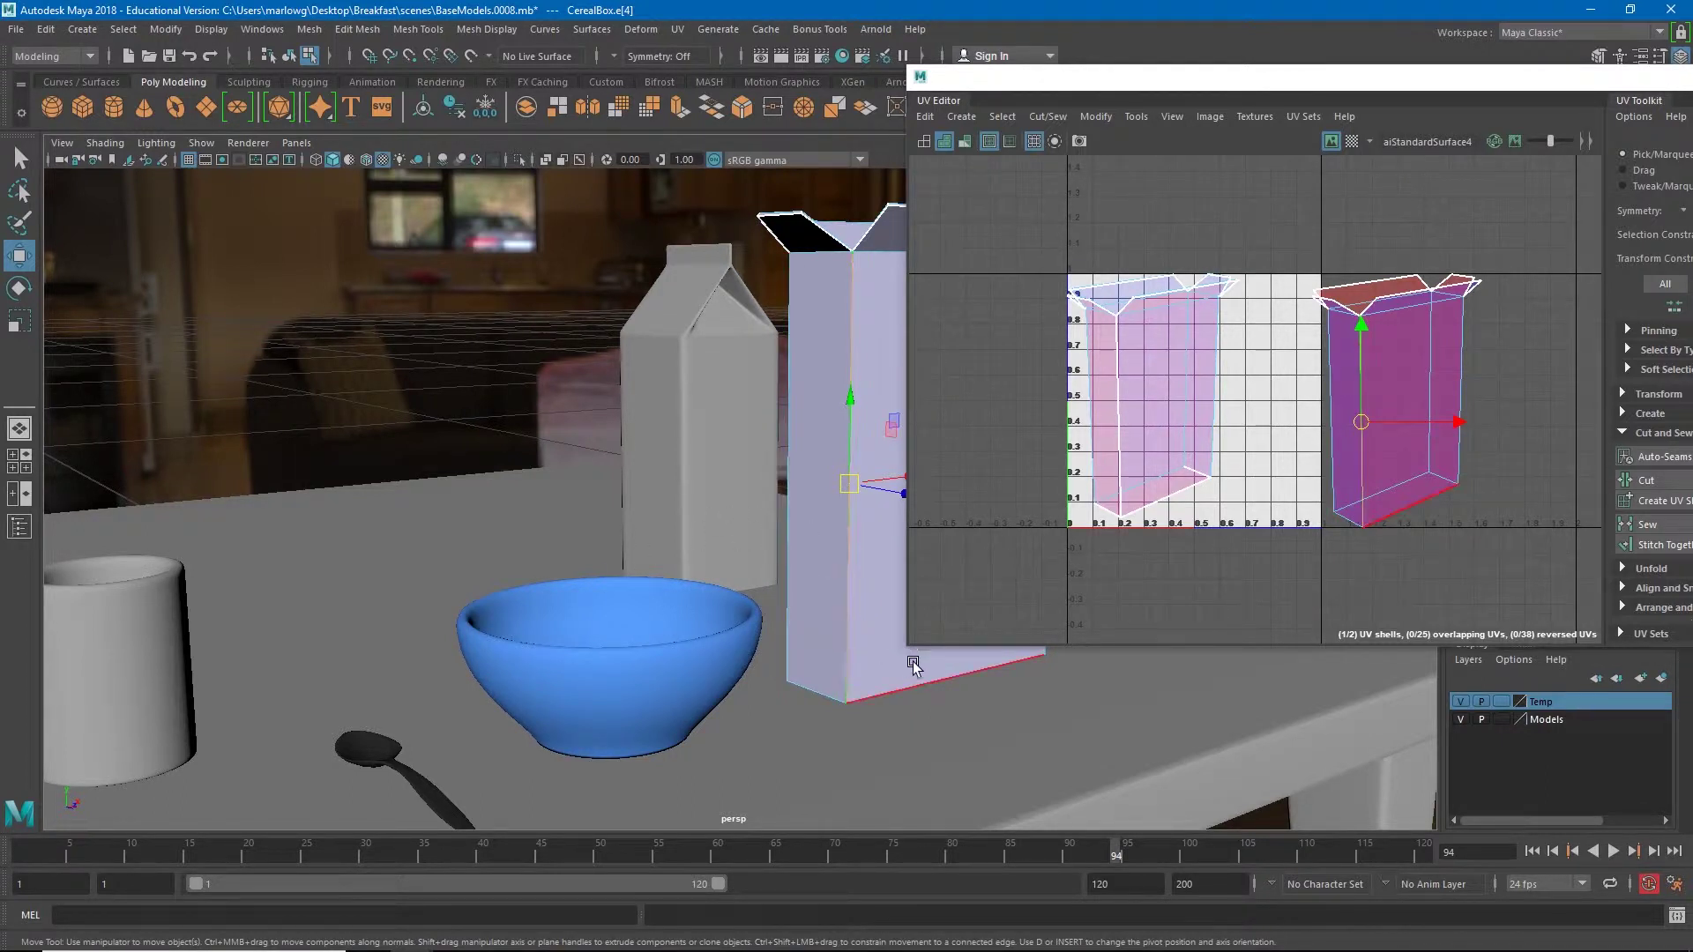
{"action": "left_click_drag", "start_coordinate": [935, 674], "coordinate": [608, 711], "text": "alt"}
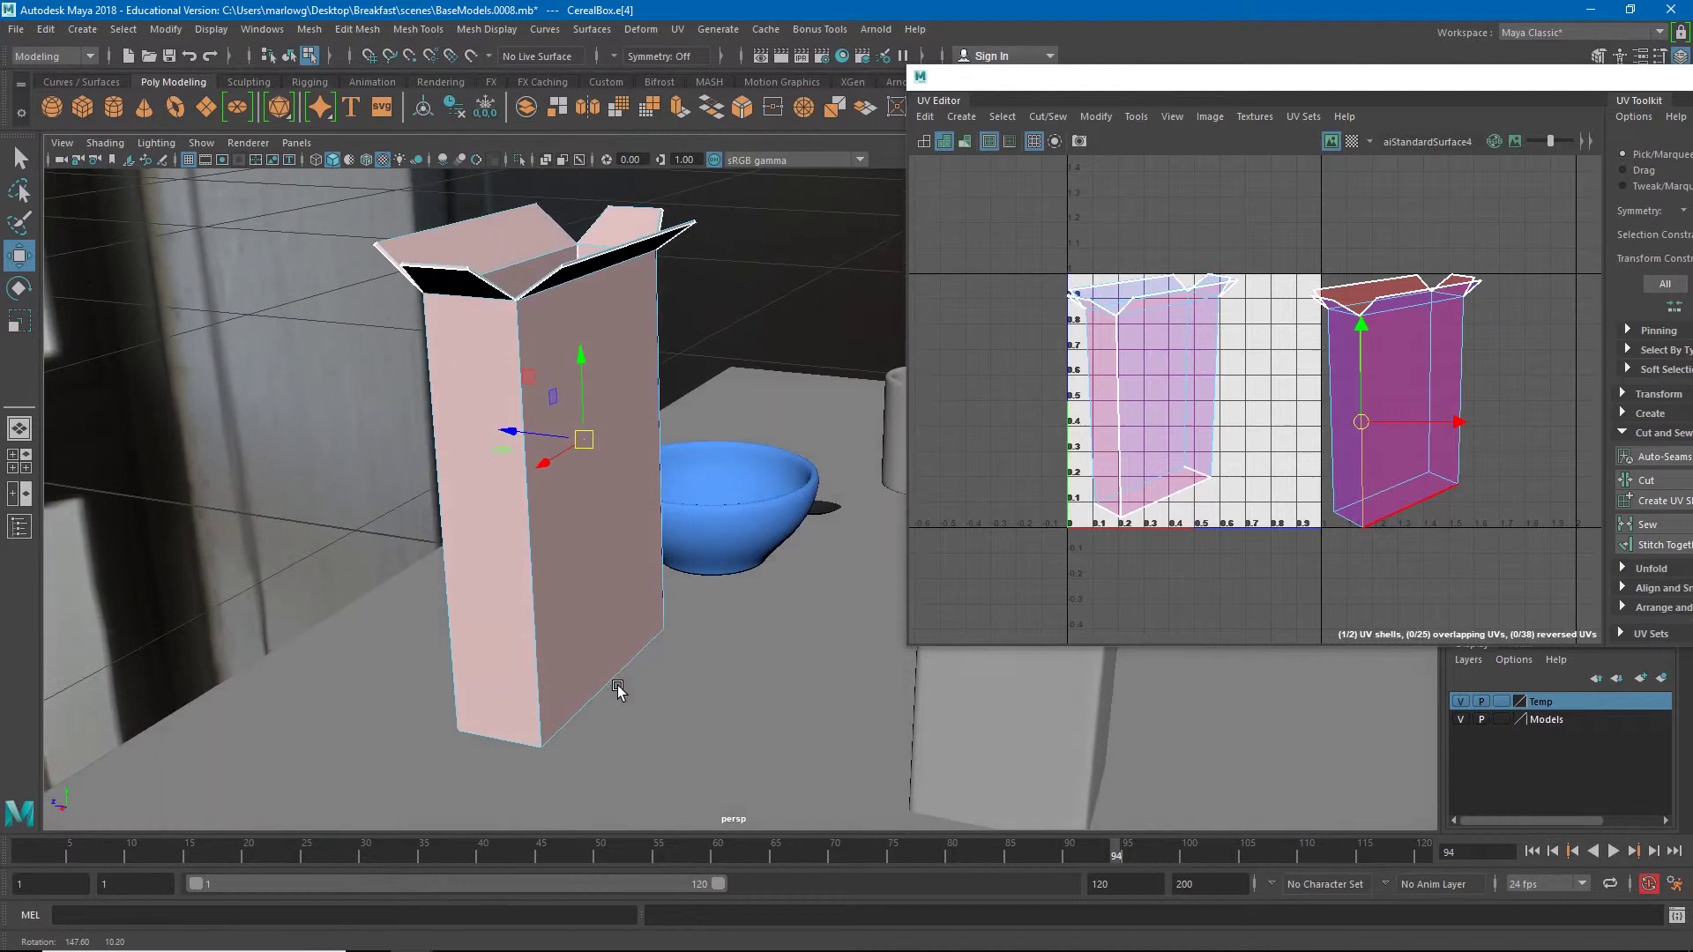
{"action": "left_click", "coordinate": [534, 651]}
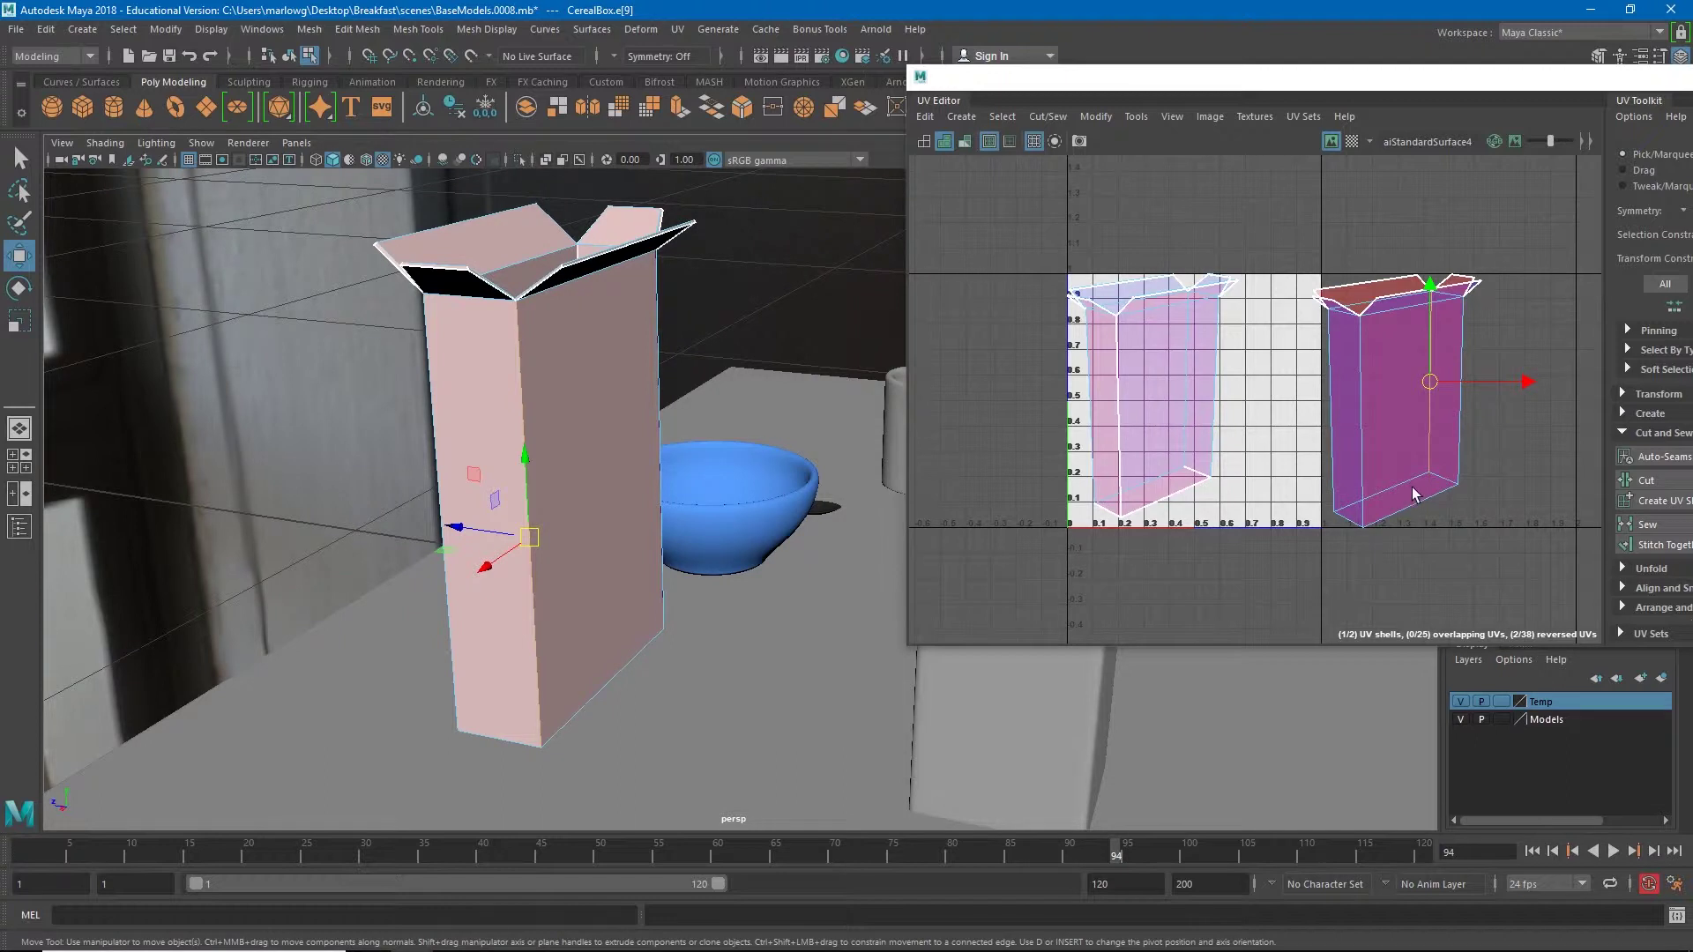
Step: Add two bottom edges, cut them as seams (polyMapCut6), and select the CerealBox object
{"action": "middle_click_drag", "start_coordinate": [1446, 493], "coordinate": [1299, 476], "text": "alt"}
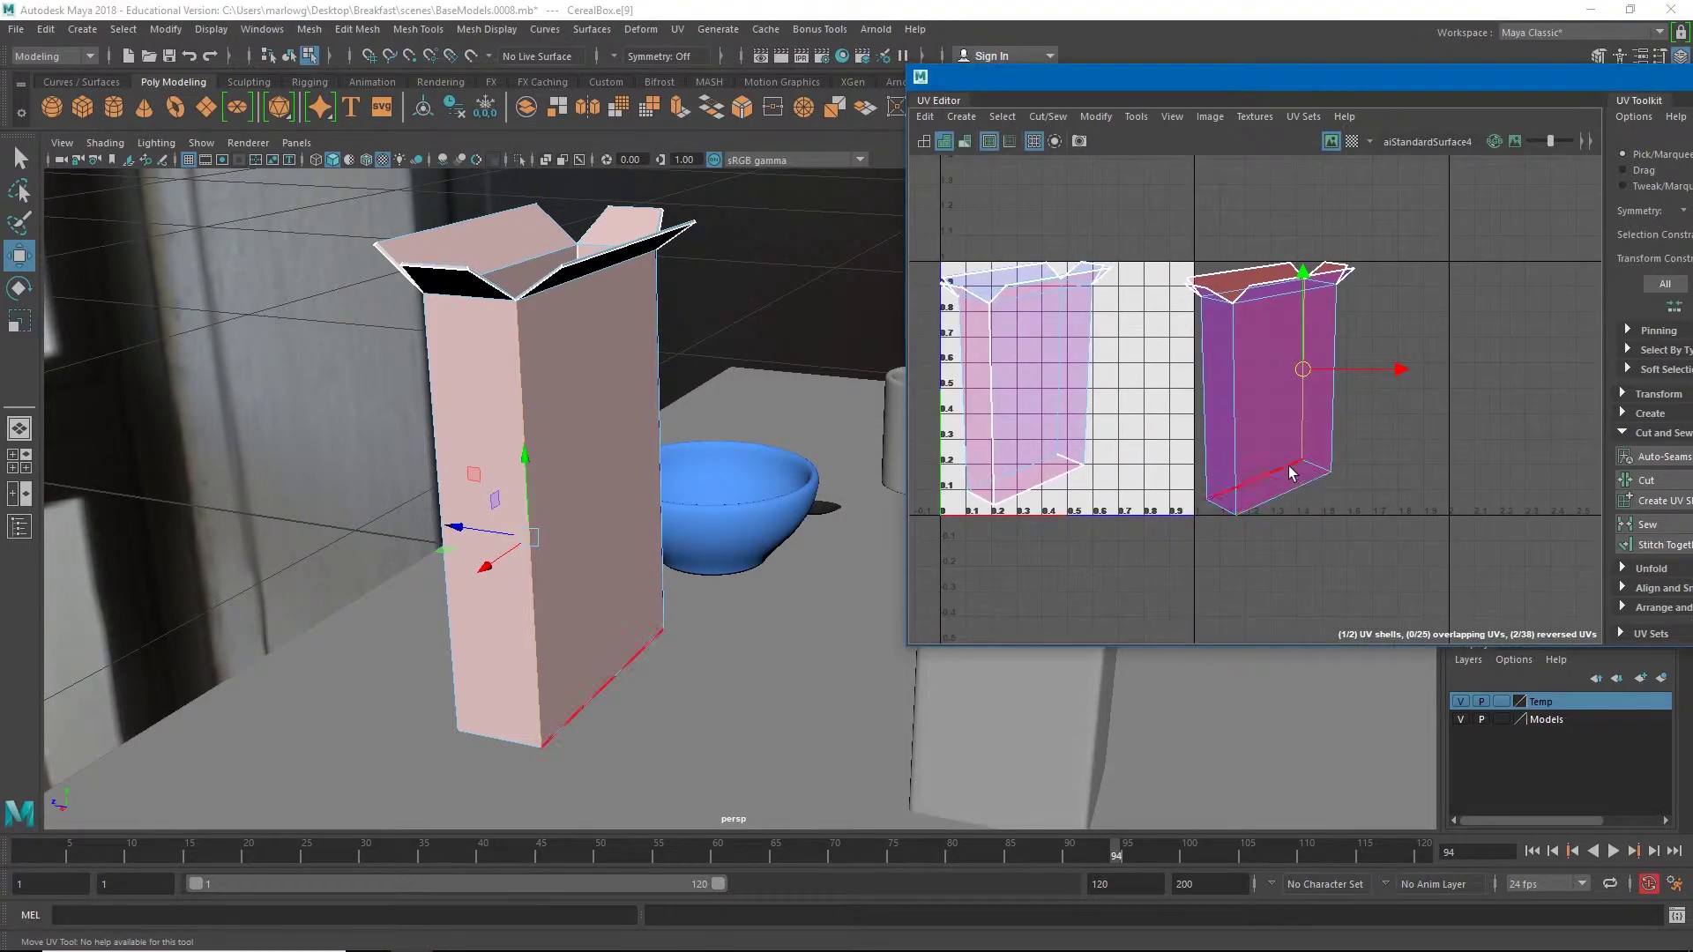
{"action": "left_click", "coordinate": [1290, 474]}
{"action": "left_click", "coordinate": [1323, 475]}
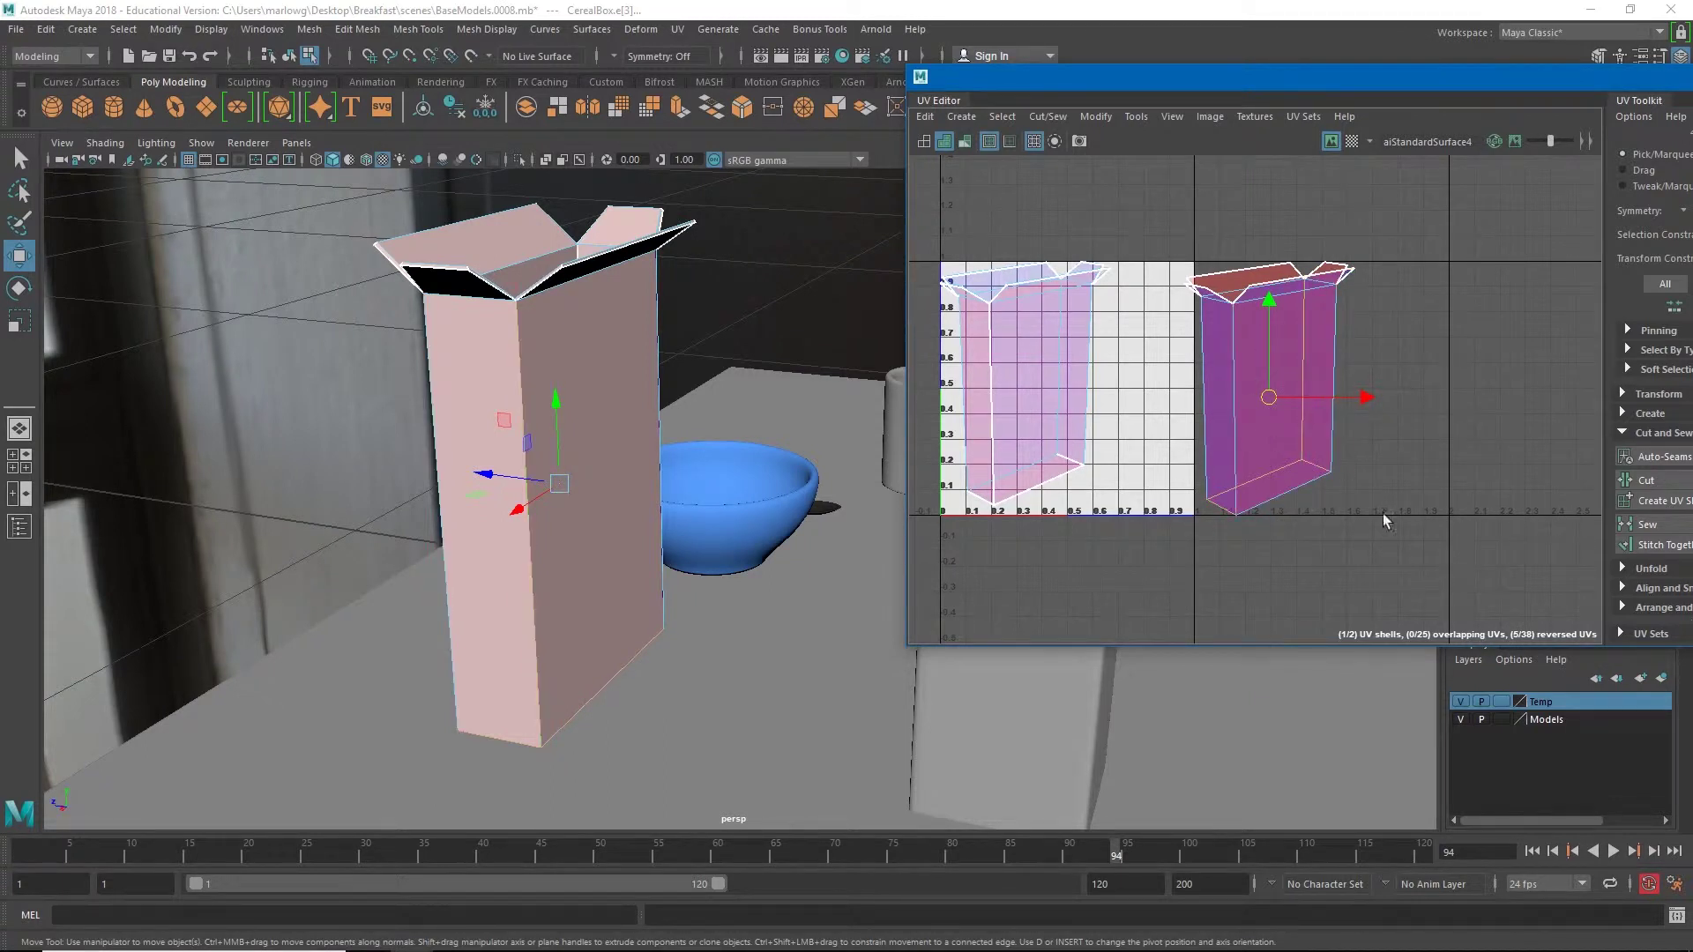
{"action": "left_click_drag", "start_coordinate": [1410, 78], "coordinate": [1052, 69]}
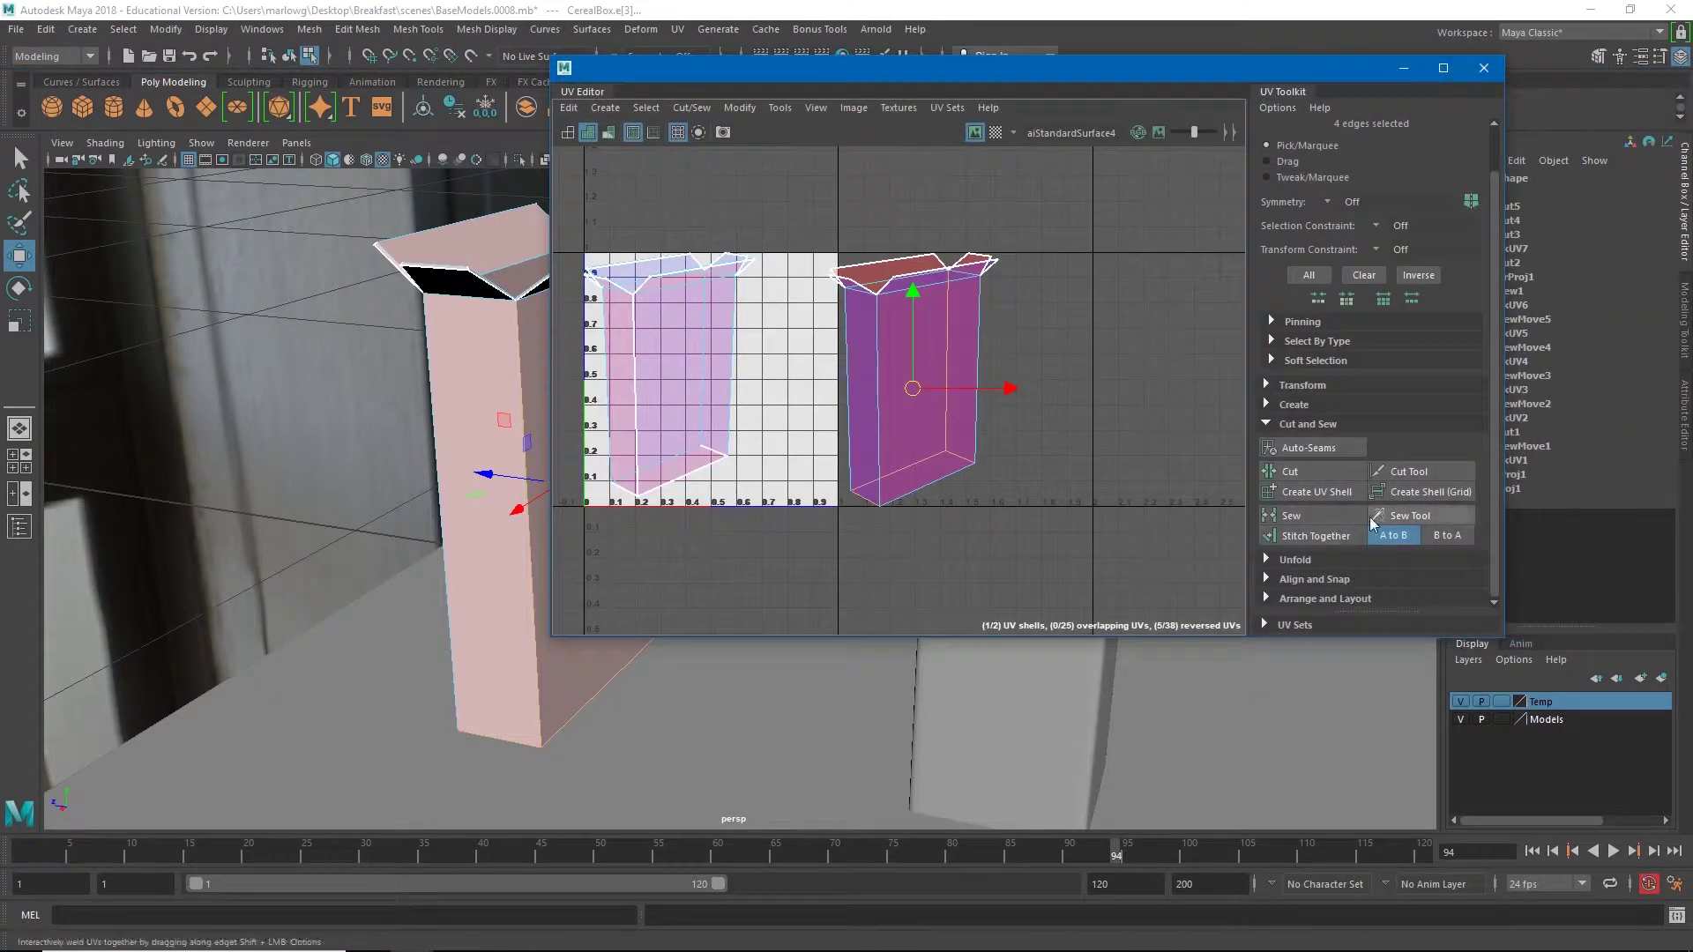
{"action": "left_click", "coordinate": [1319, 473]}
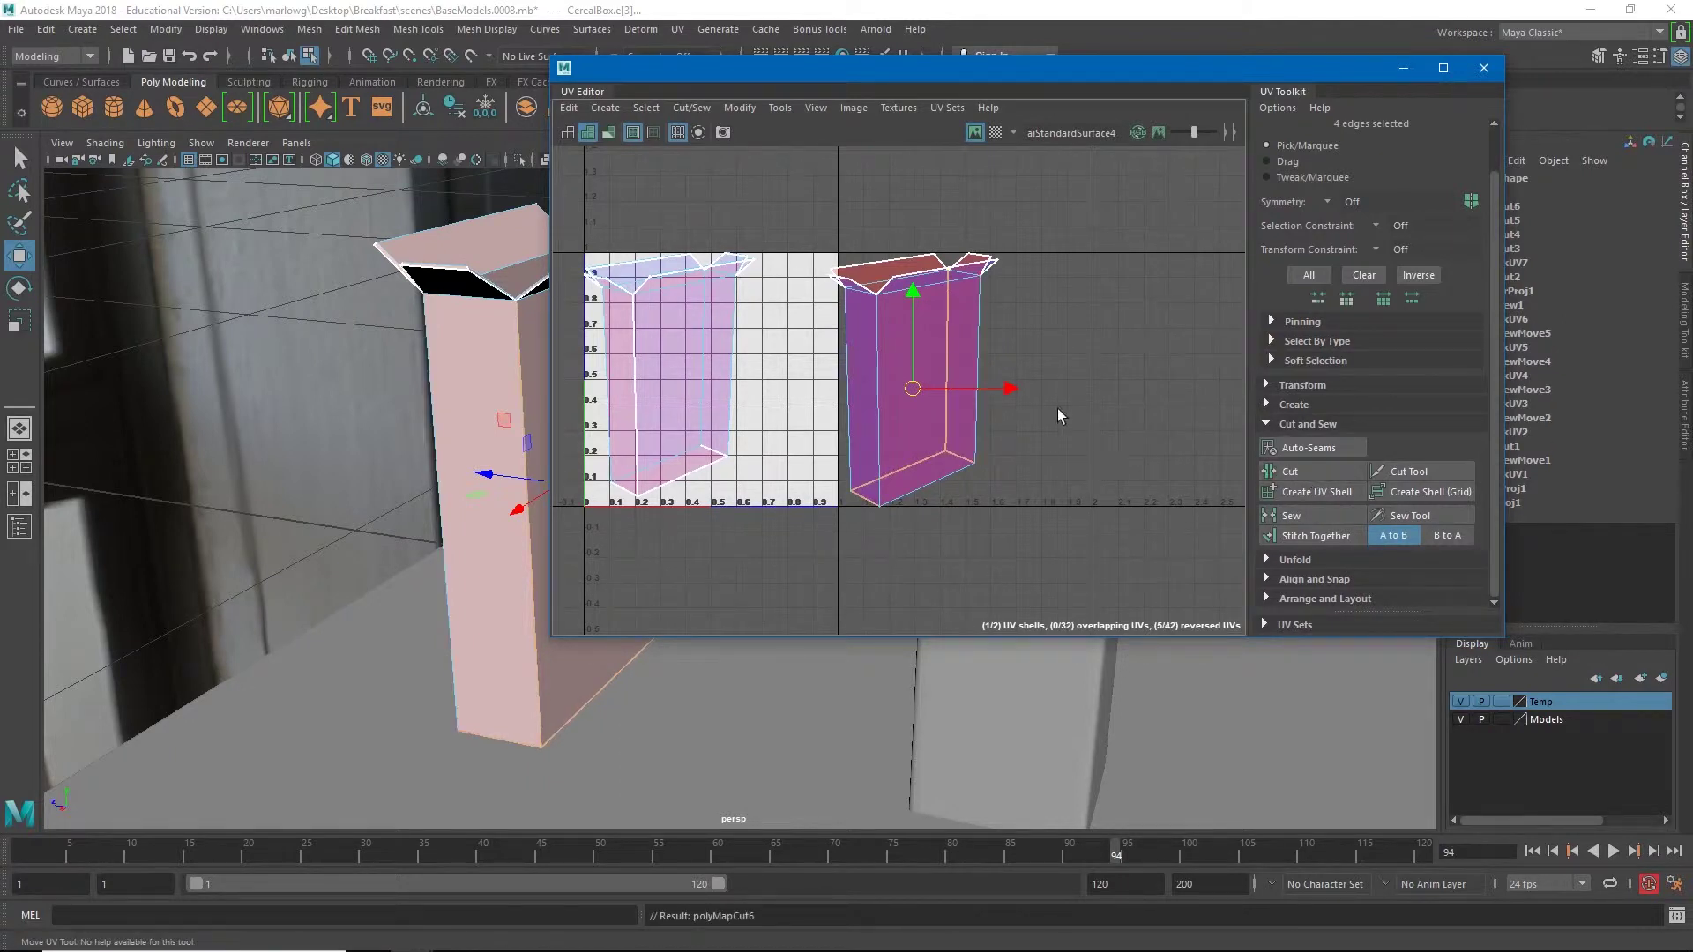
{"action": "left_click_drag", "start_coordinate": [1125, 73], "coordinate": [1034, 395]}
{"action": "right_click_drag", "start_coordinate": [583, 289], "coordinate": [618, 280]}
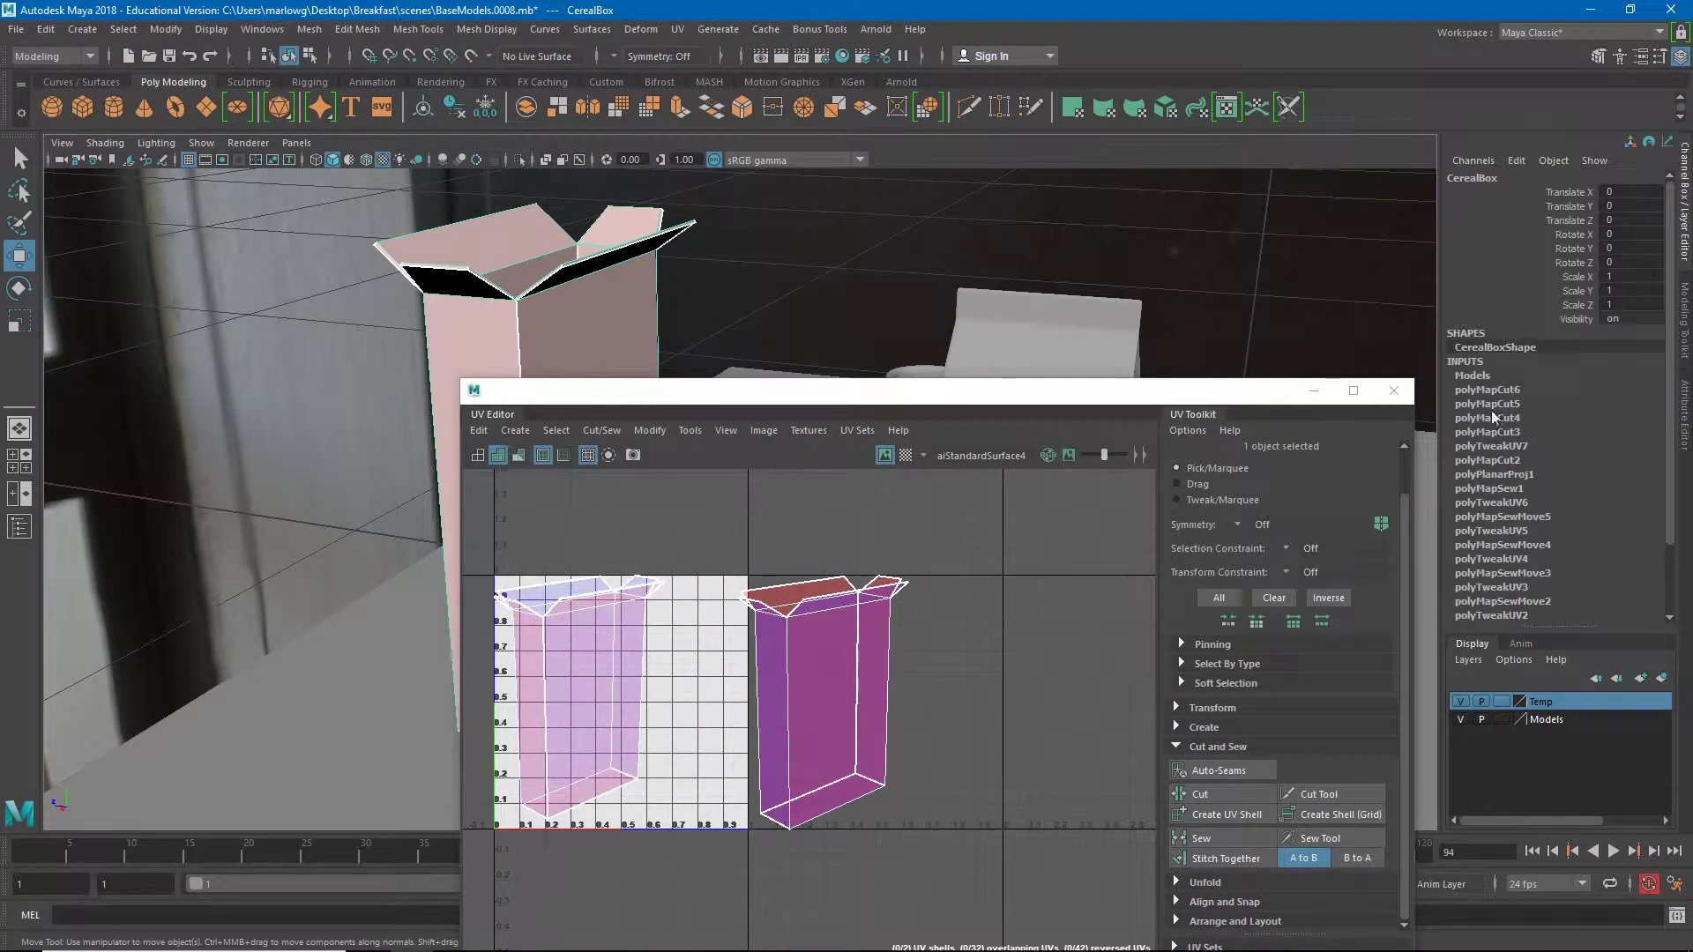
Step: Delete the CerealBox's construction history with Edit > Delete by Type > History
{"action": "scroll", "coordinate": [1524, 582], "scroll_direction": "down", "scroll_amount": 3}
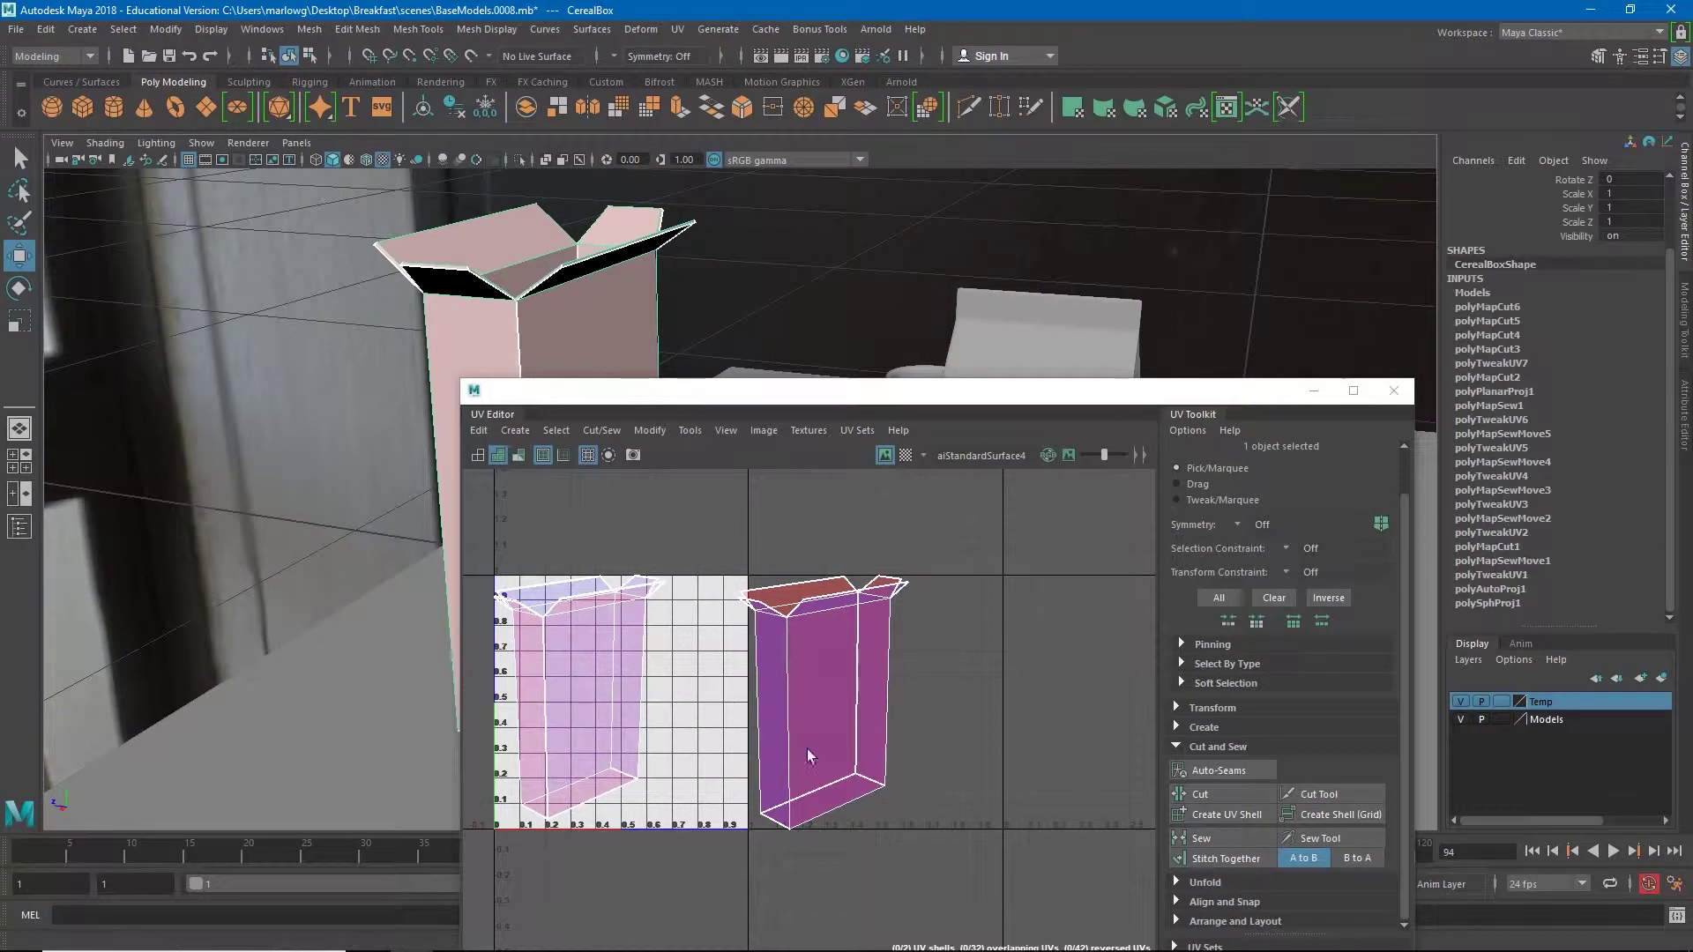
{"action": "scroll", "coordinate": [1541, 476], "scroll_direction": "up", "scroll_amount": 3}
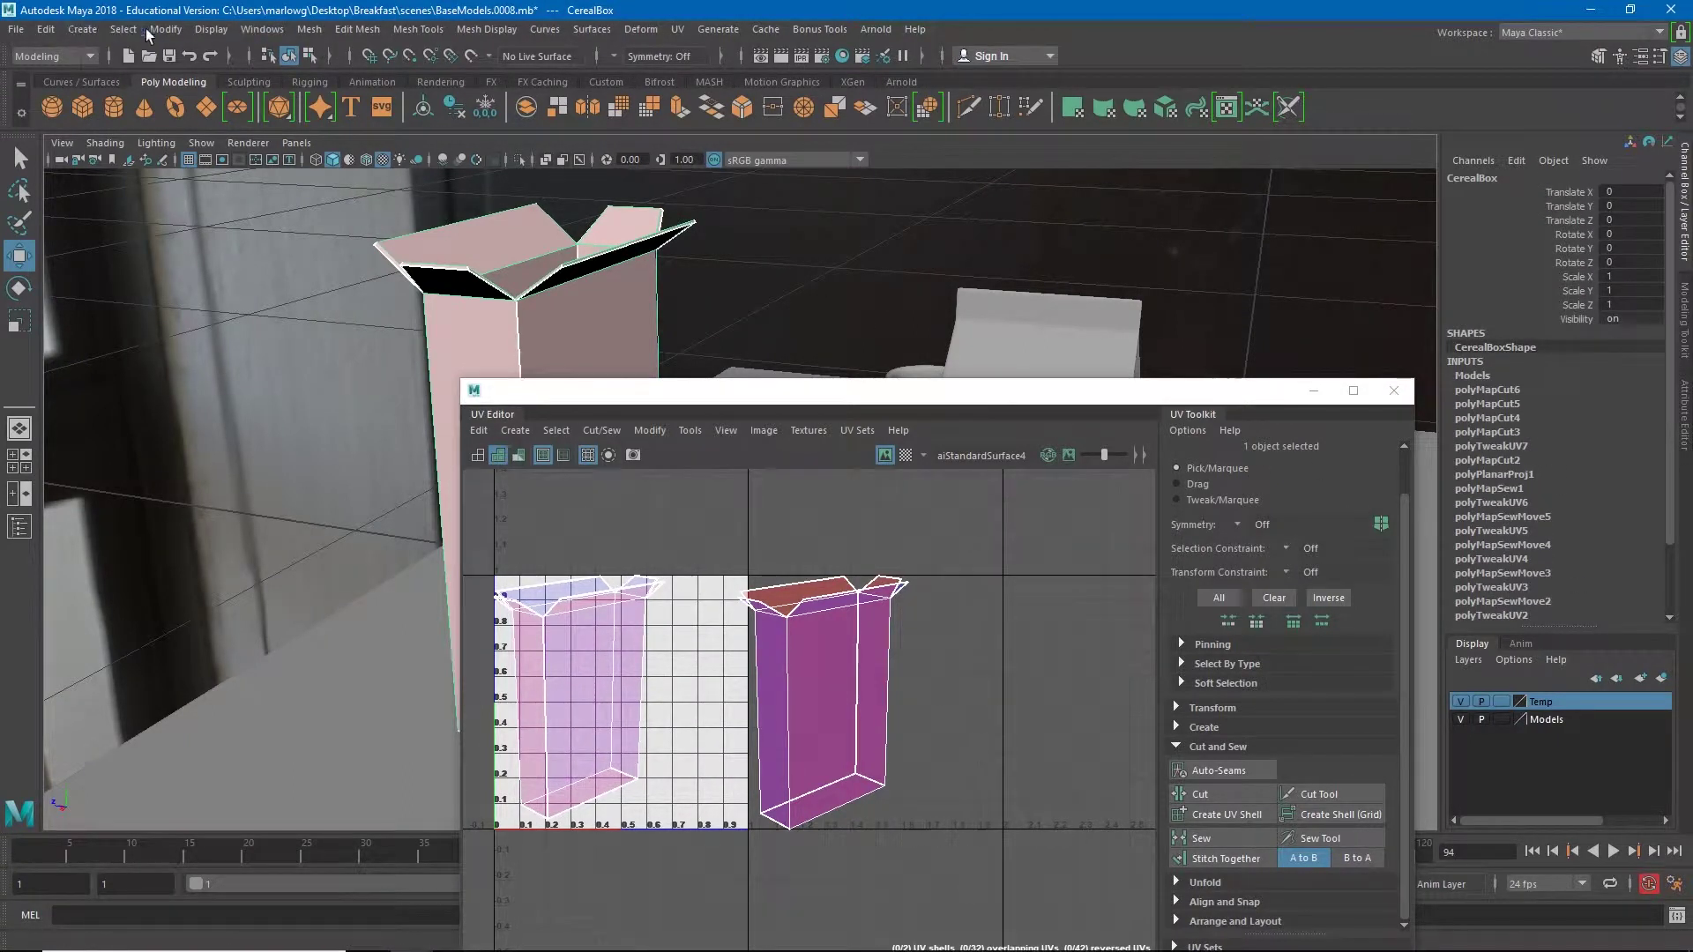
{"action": "left_click", "coordinate": [44, 34]}
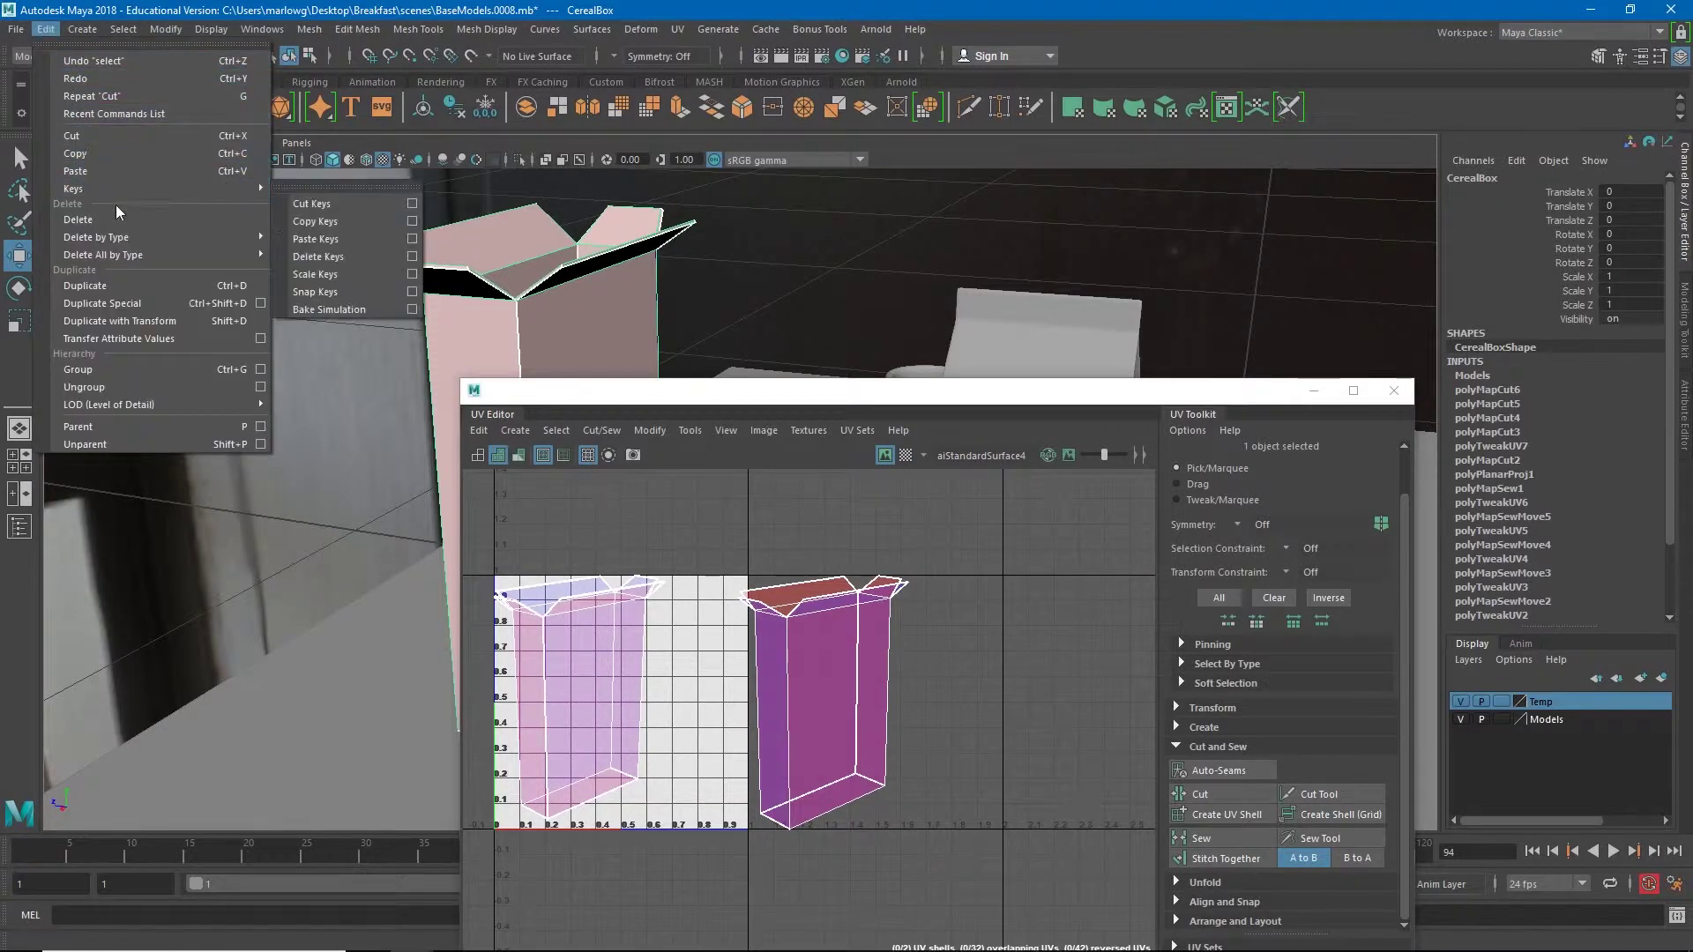
{"action": "mouse_move", "coordinate": [121, 240]}
{"action": "left_click", "coordinate": [318, 252]}
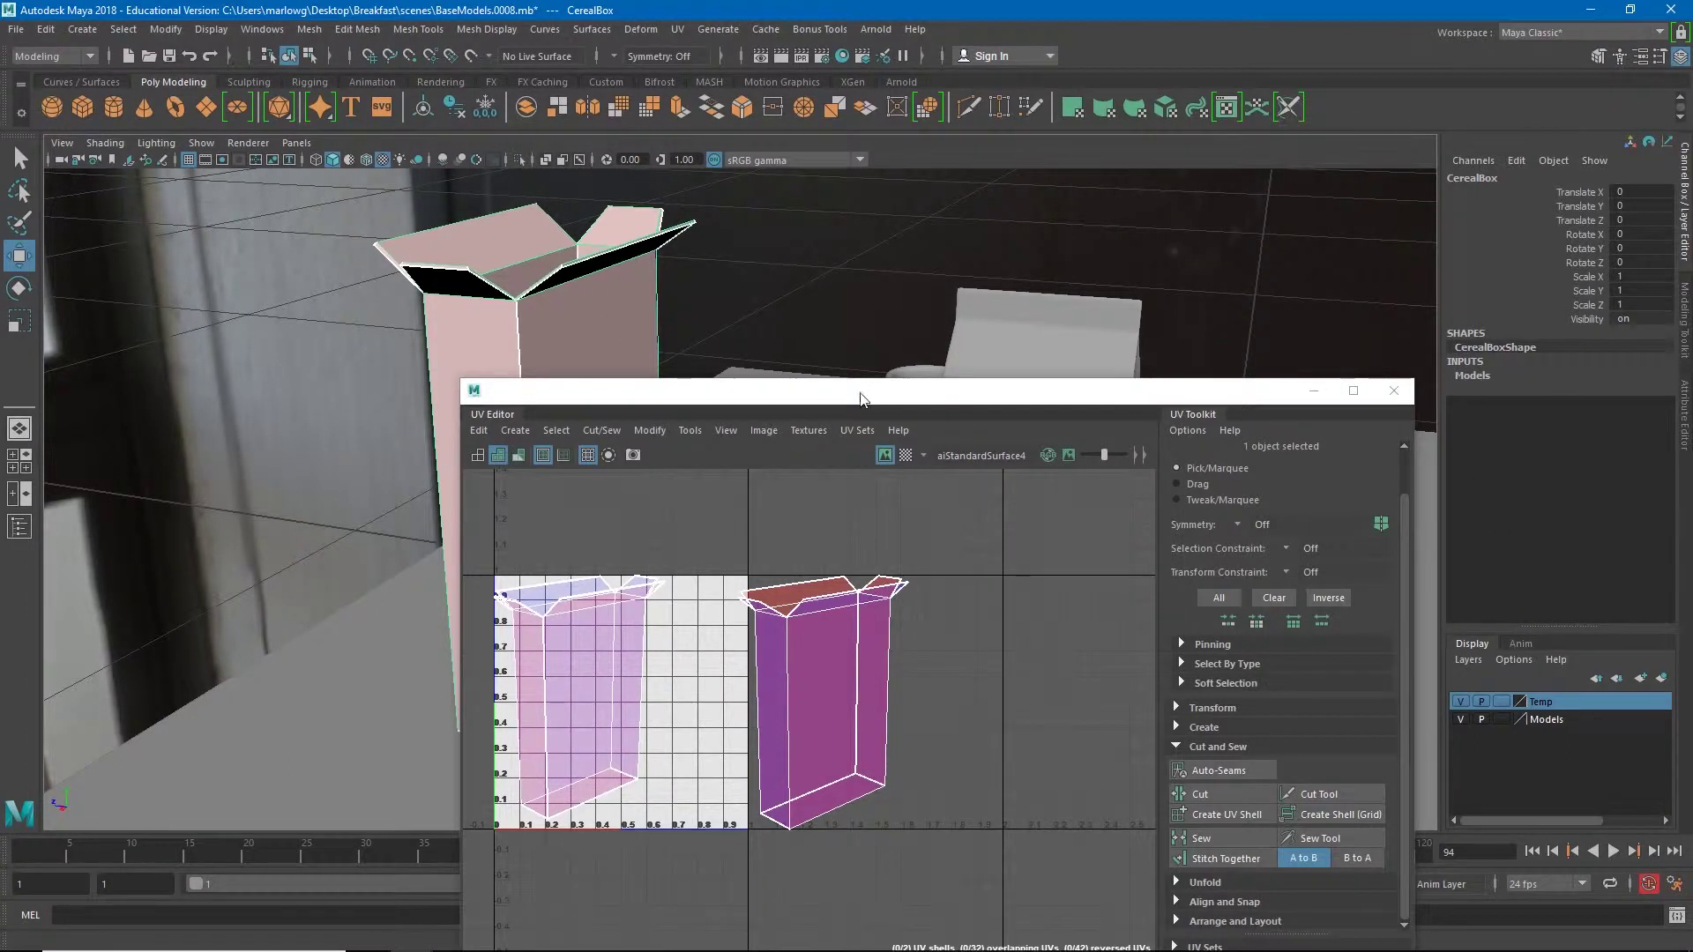
Step: Unfold the right-hand box shell in the UV Editor
{"action": "left_click_drag", "start_coordinate": [859, 394], "coordinate": [810, 144]}
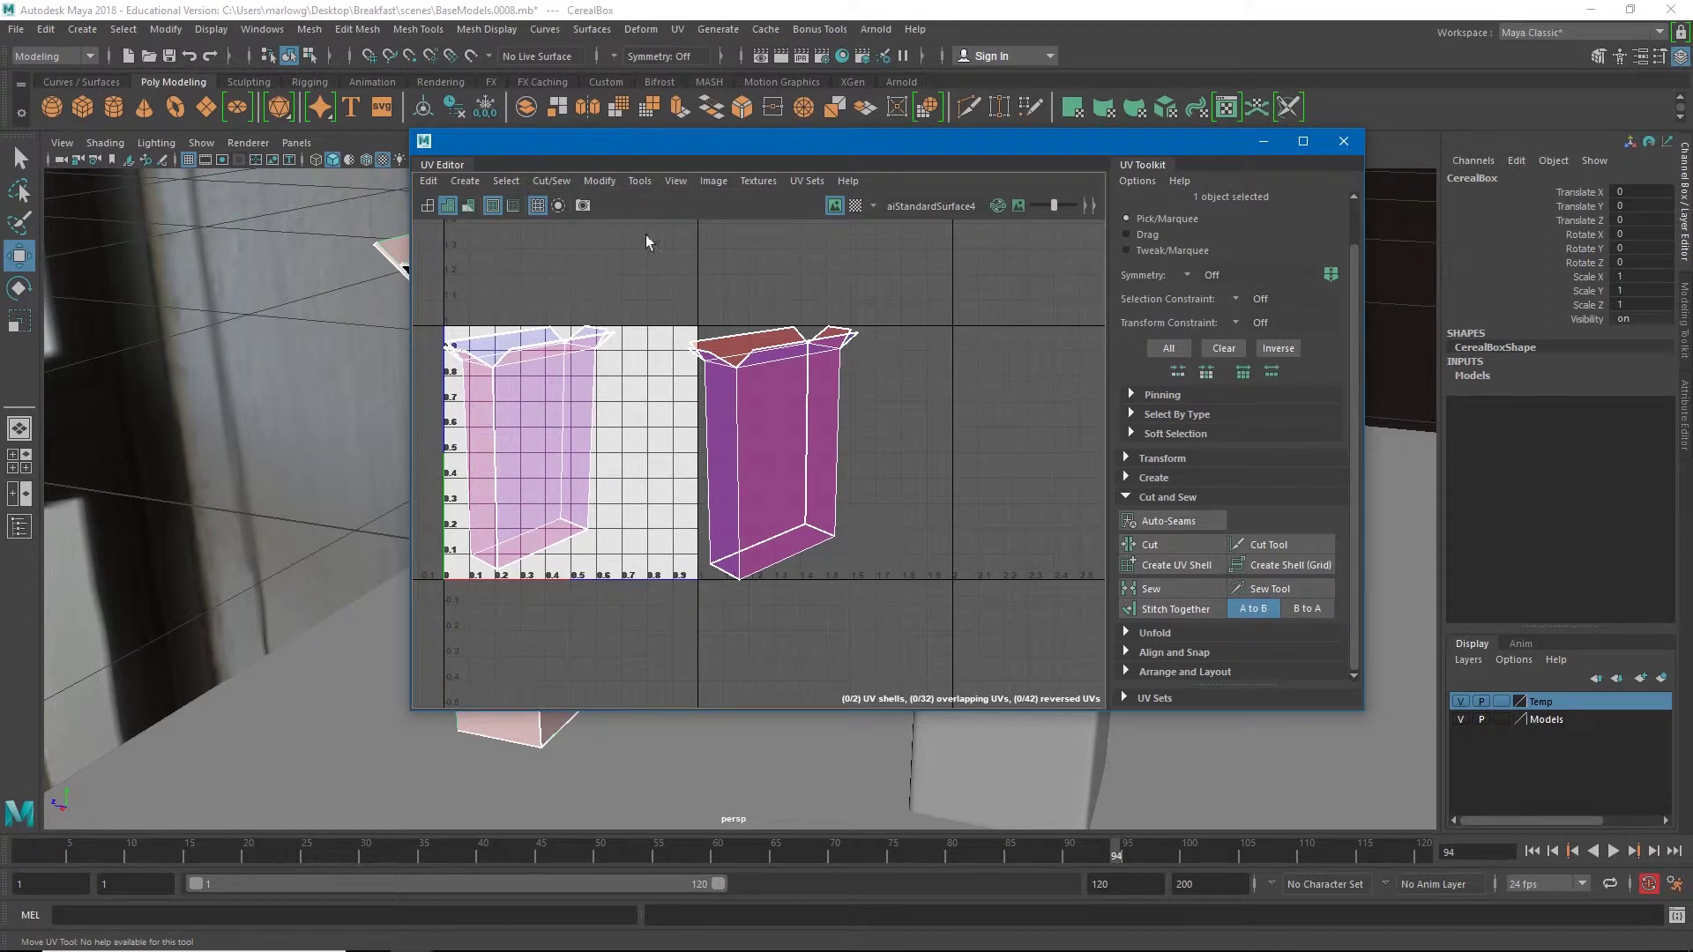
{"action": "left_click", "coordinate": [600, 181]}
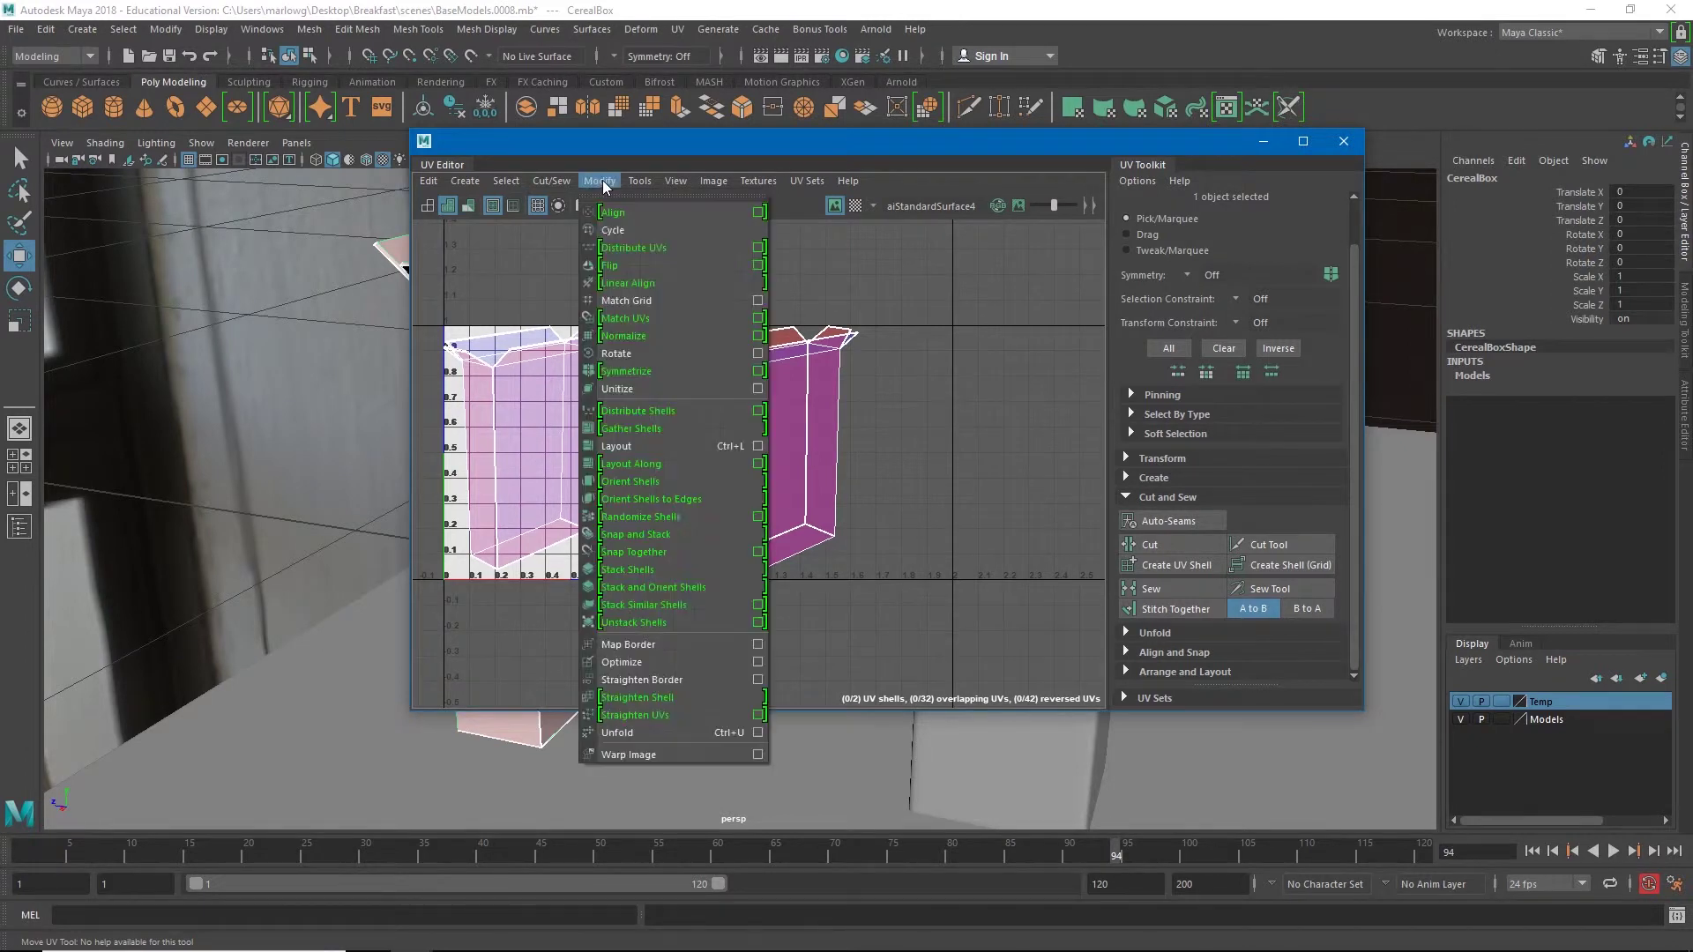
{"action": "left_click", "coordinate": [650, 740]}
Step: Select all 61 UVs of both shells and open the Unfold UVs Options
{"action": "right_click", "coordinate": [766, 513]}
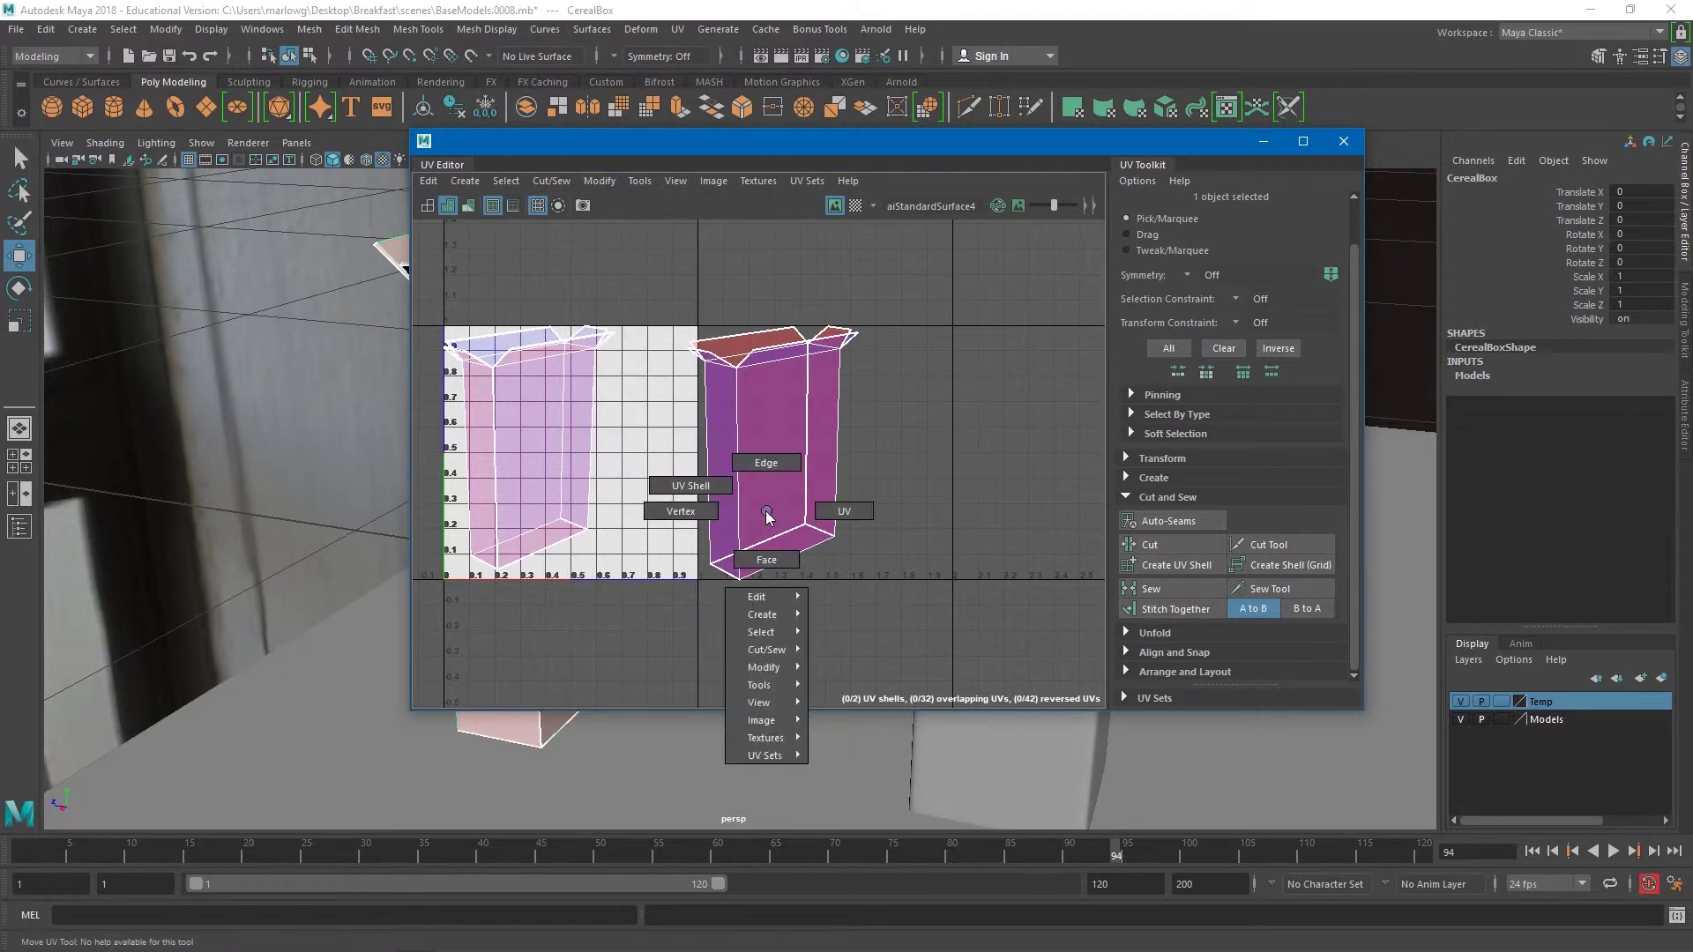
{"action": "left_click", "coordinate": [844, 512]}
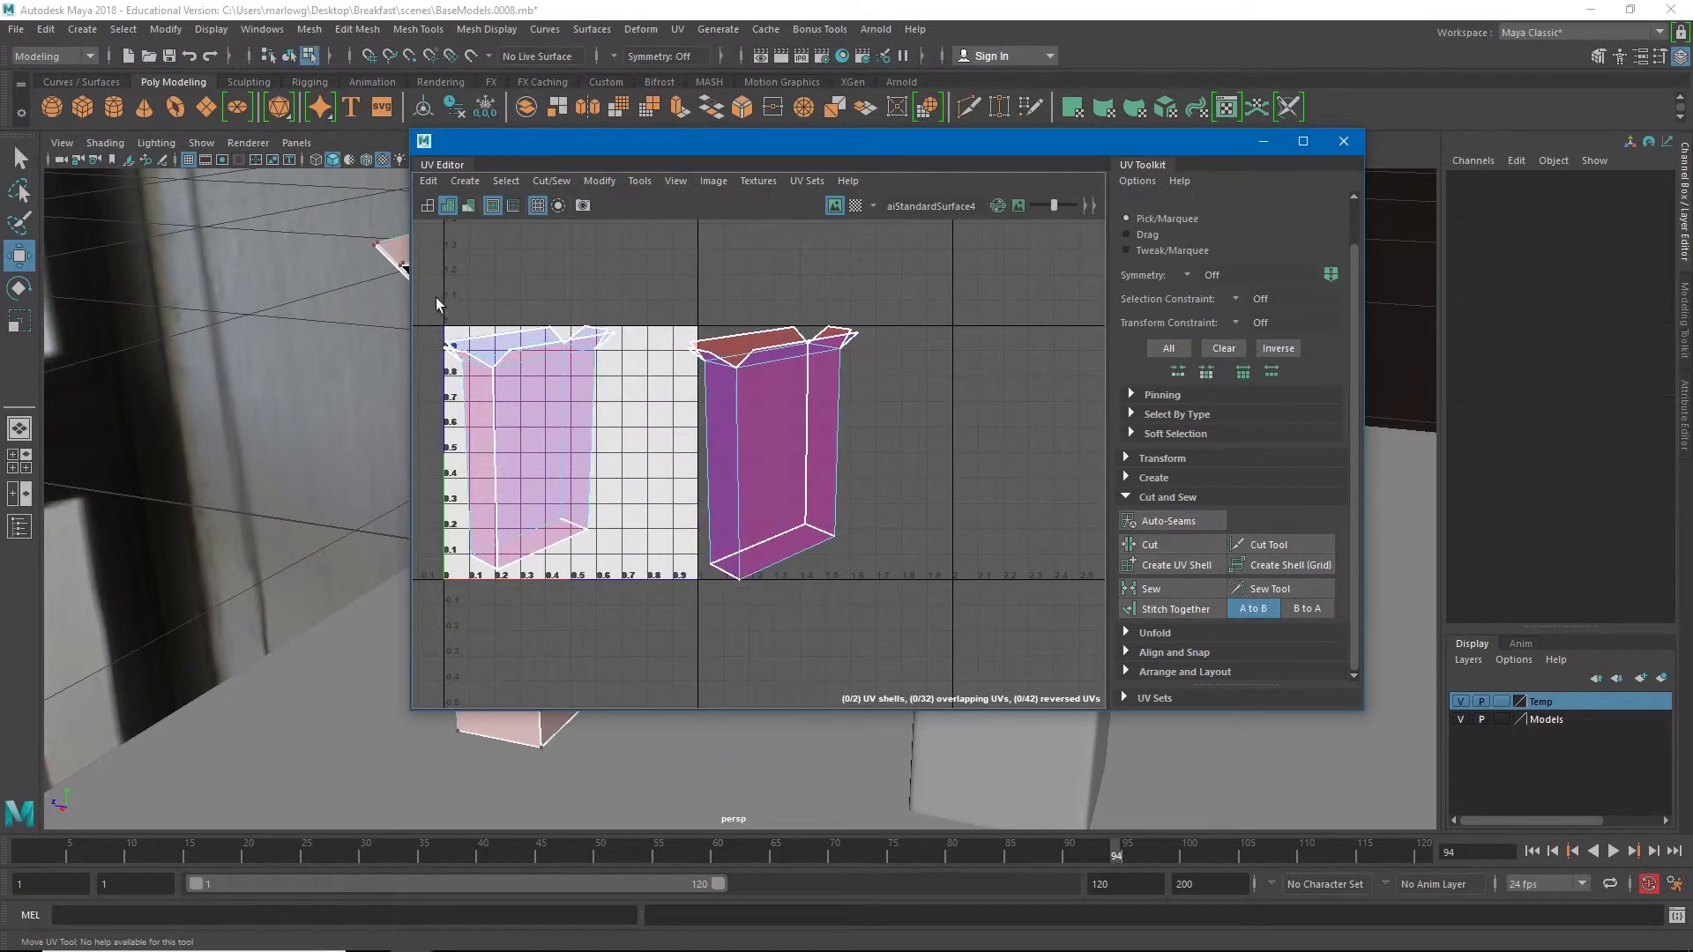
{"action": "left_click_drag", "start_coordinate": [429, 300], "coordinate": [913, 626]}
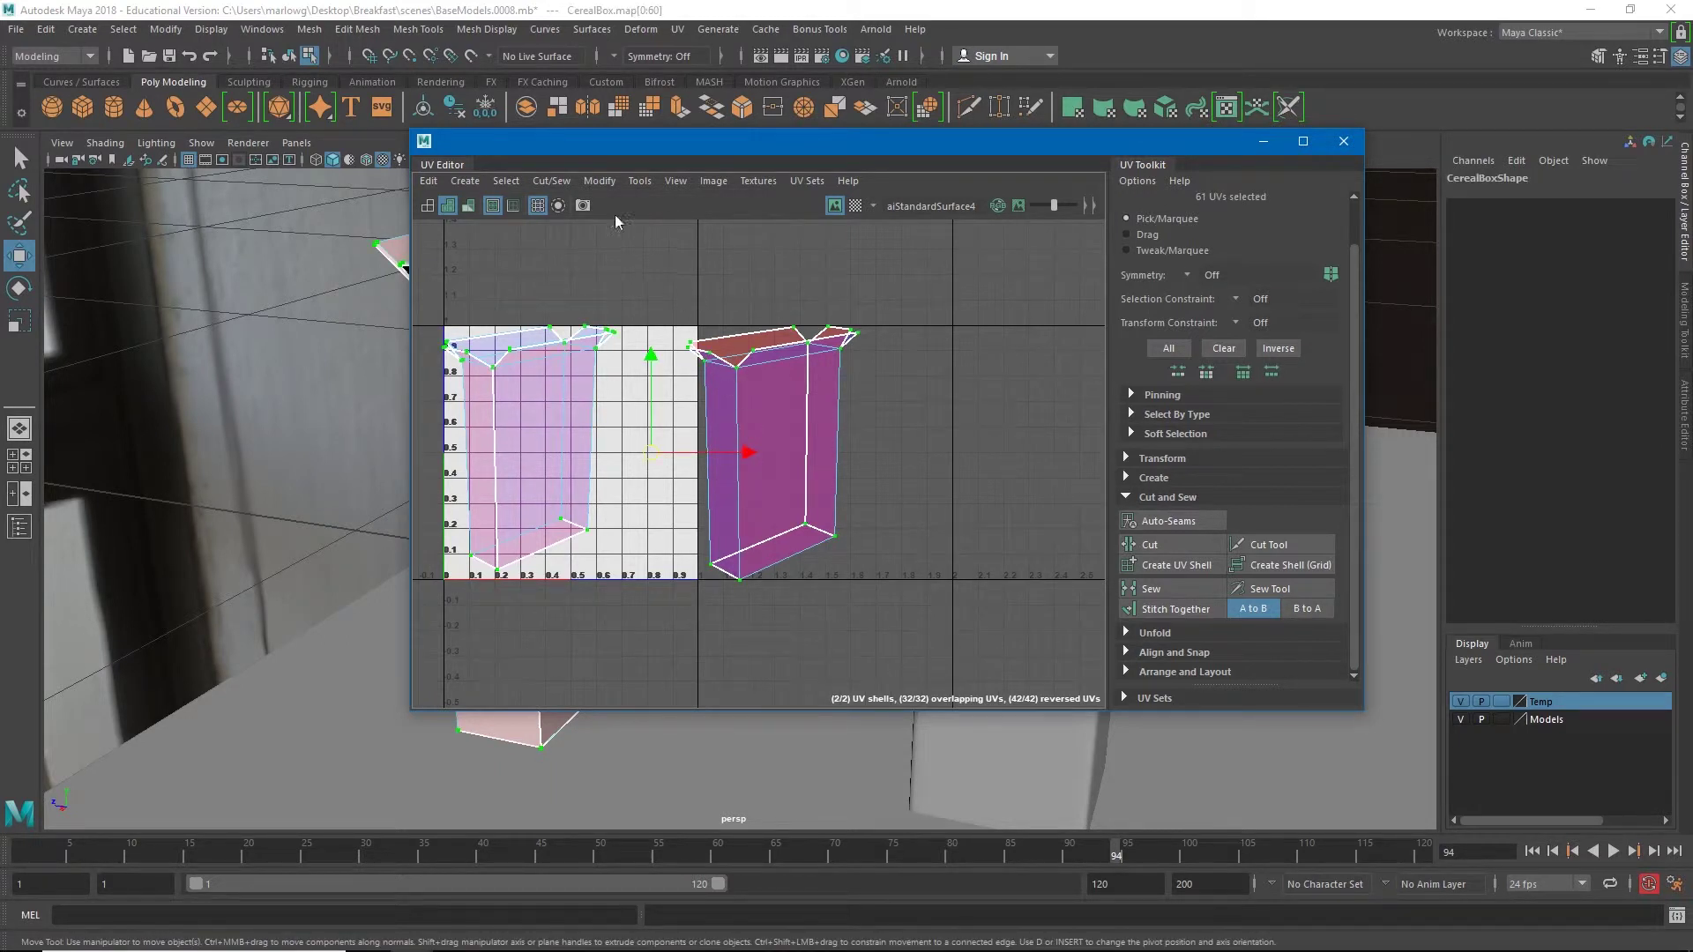
{"action": "left_click", "coordinate": [599, 181]}
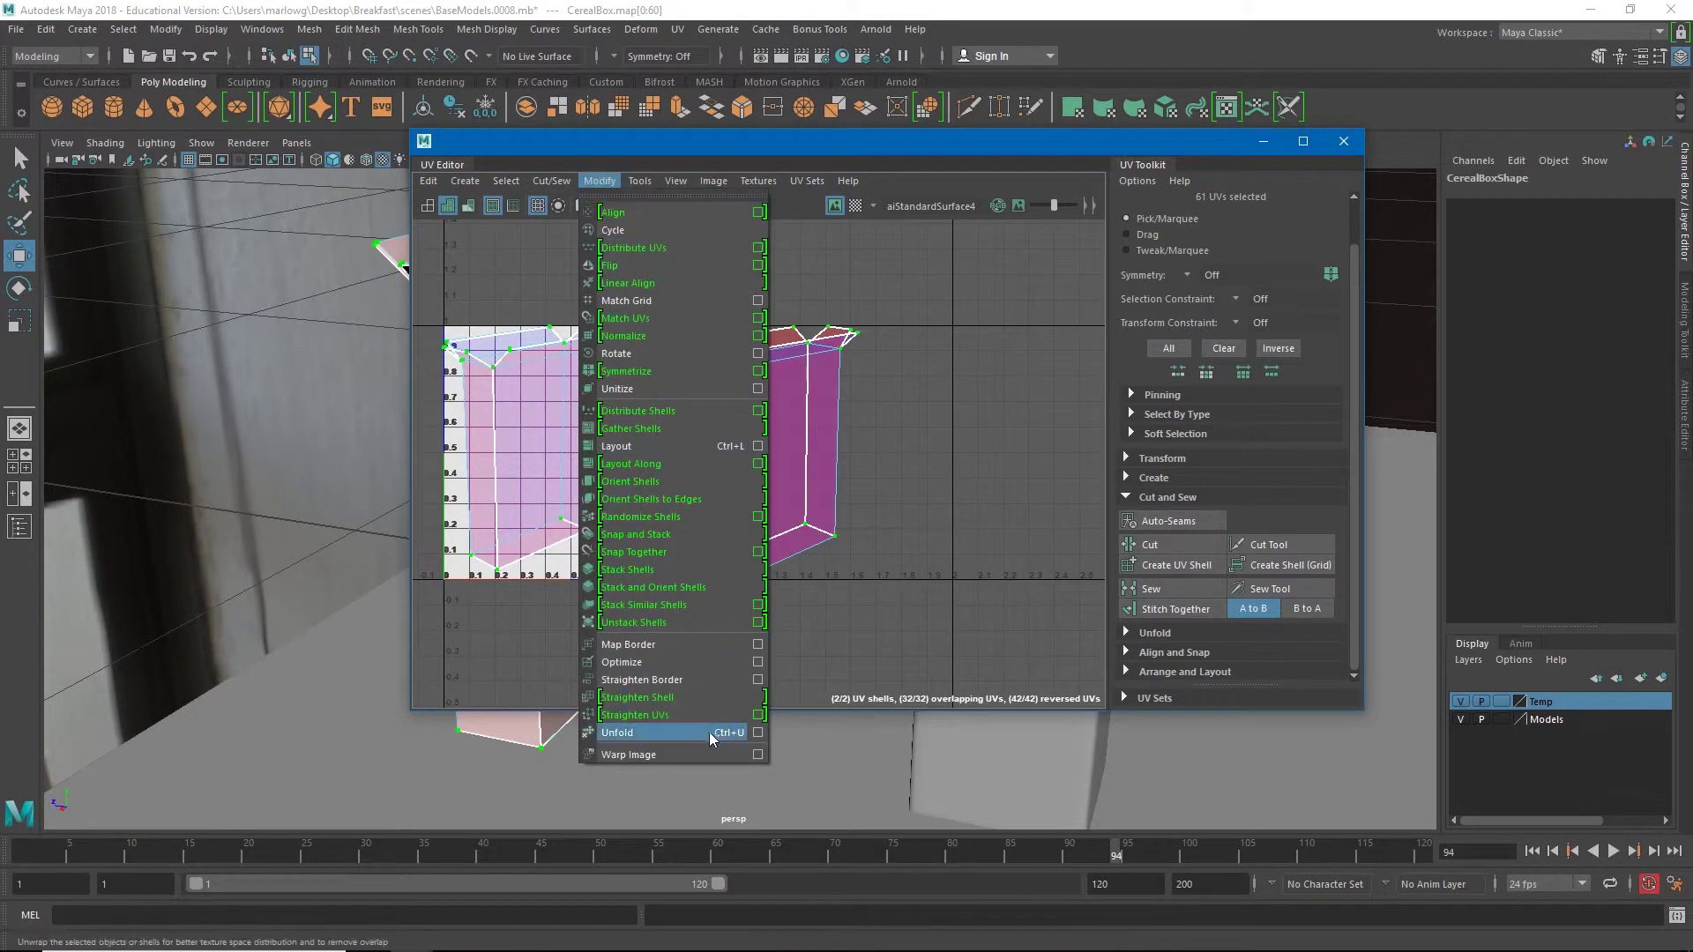
{"action": "left_click", "coordinate": [755, 732]}
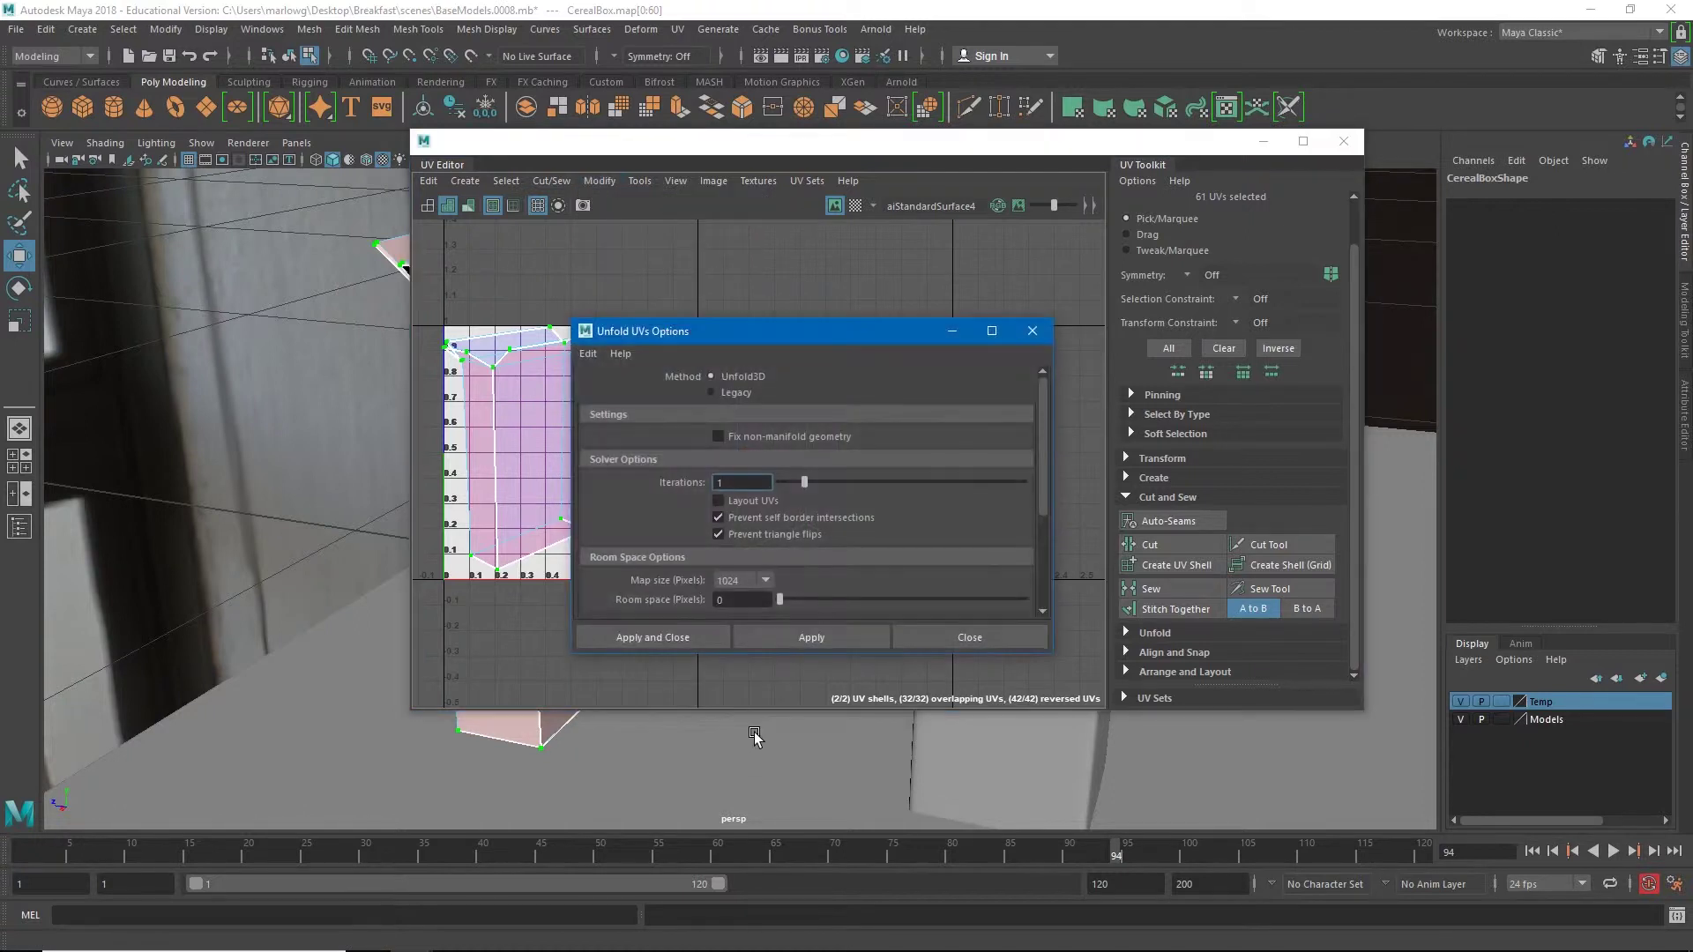
{"action": "left_click_drag", "start_coordinate": [784, 330], "coordinate": [1097, 152]}
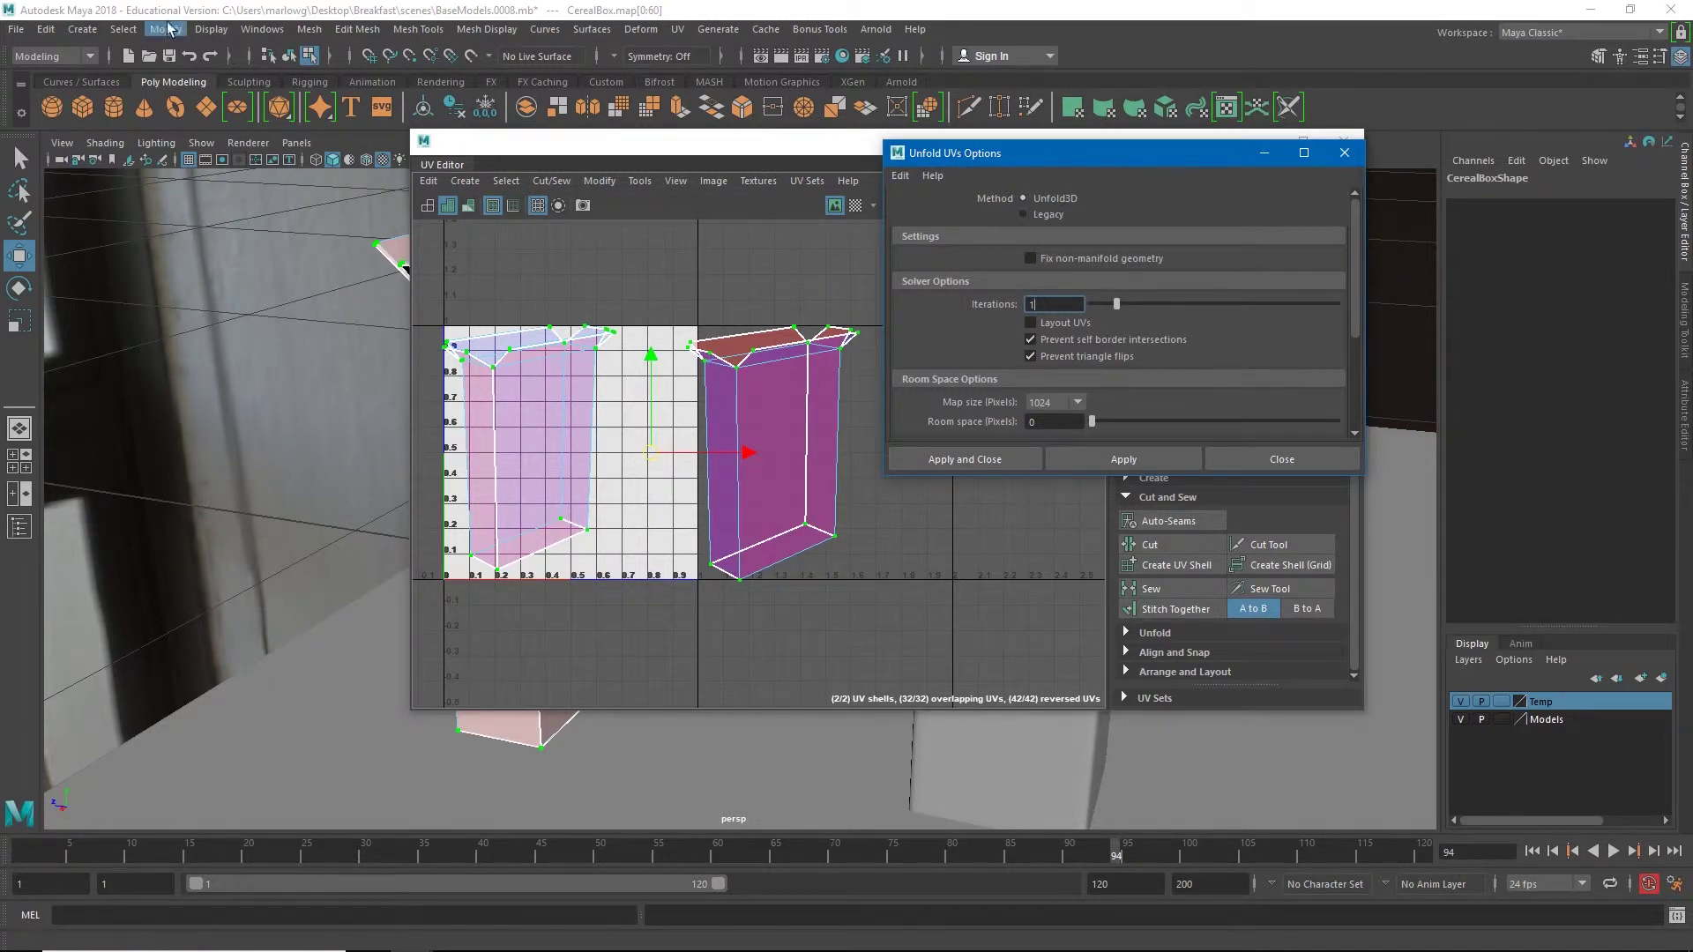
{"action": "left_click", "coordinate": [262, 29]}
{"action": "mouse_move", "coordinate": [319, 199]}
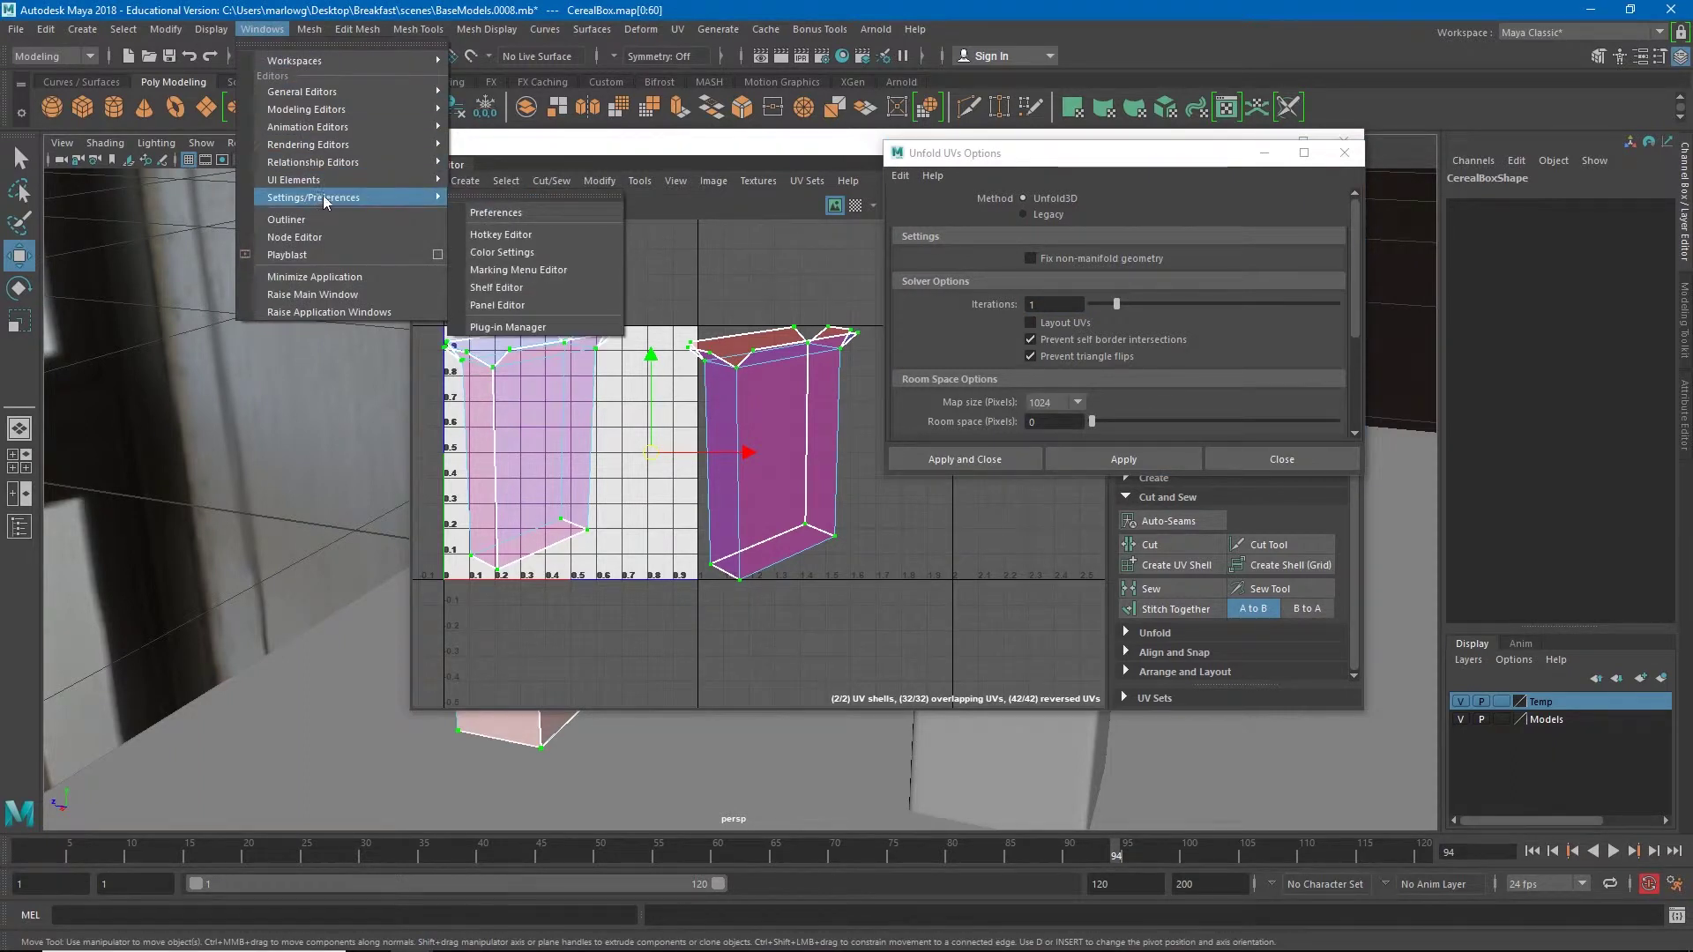
{"action": "left_click", "coordinate": [508, 327]}
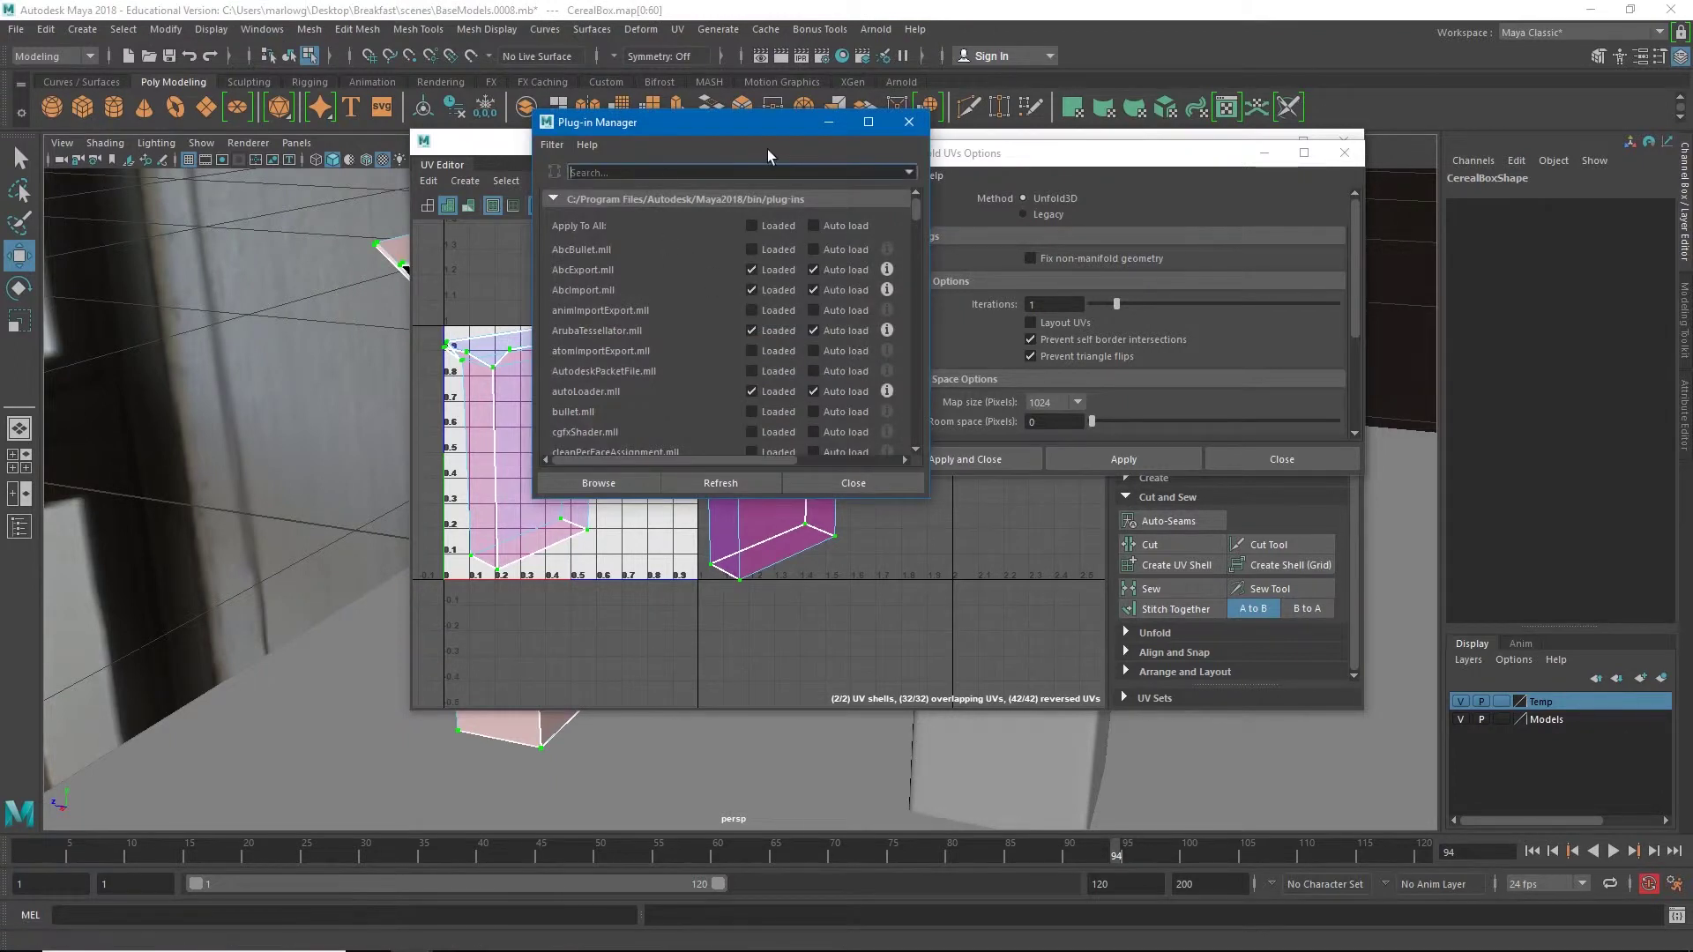
{"action": "type", "text": "unfo"}
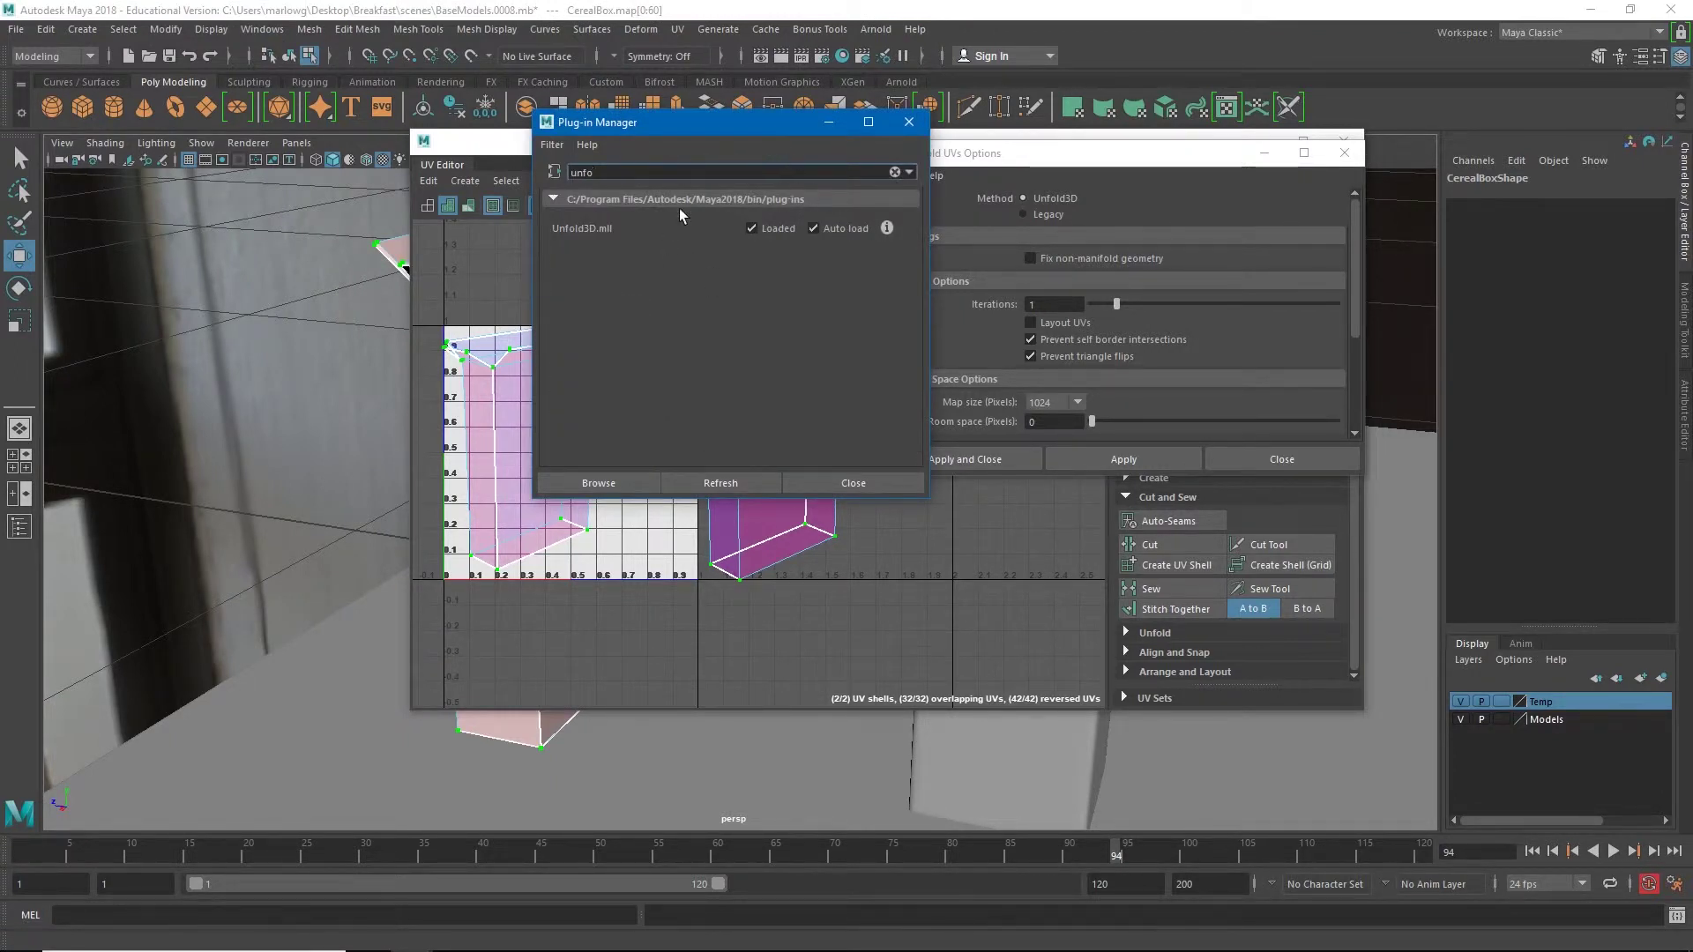
{"action": "left_click", "coordinate": [909, 124]}
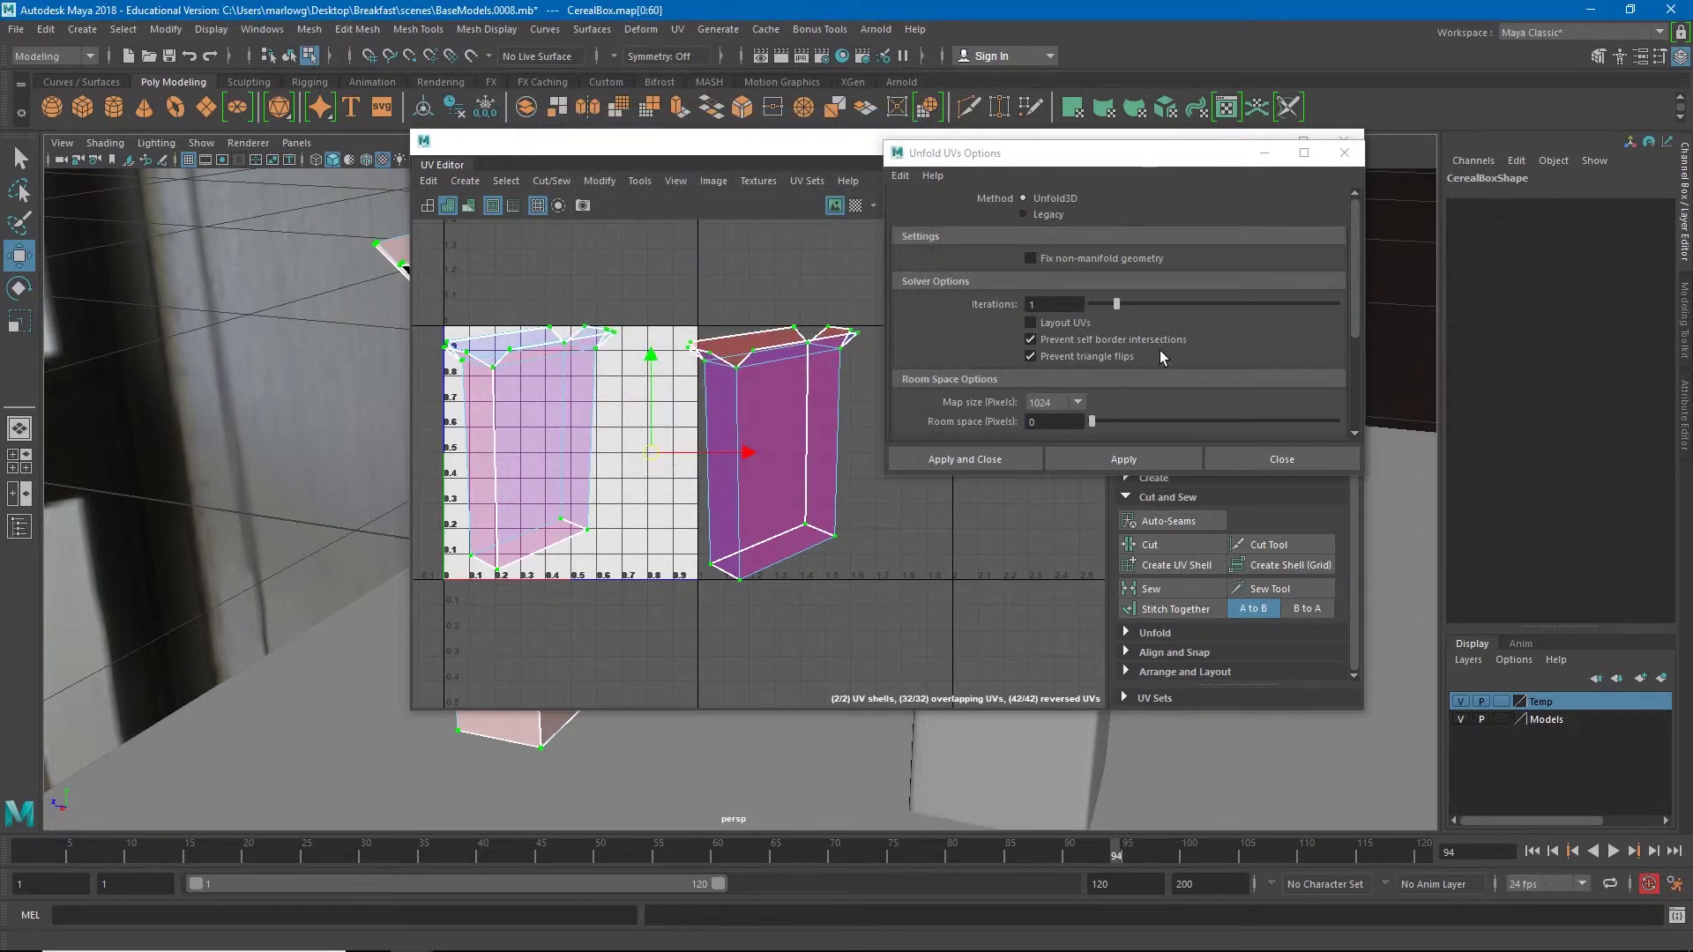
Step: Apply an Unfold3D unfold to all 61 UVs of both box shells
{"action": "left_click", "coordinate": [1343, 153]}
{"action": "left_click", "coordinate": [599, 180]}
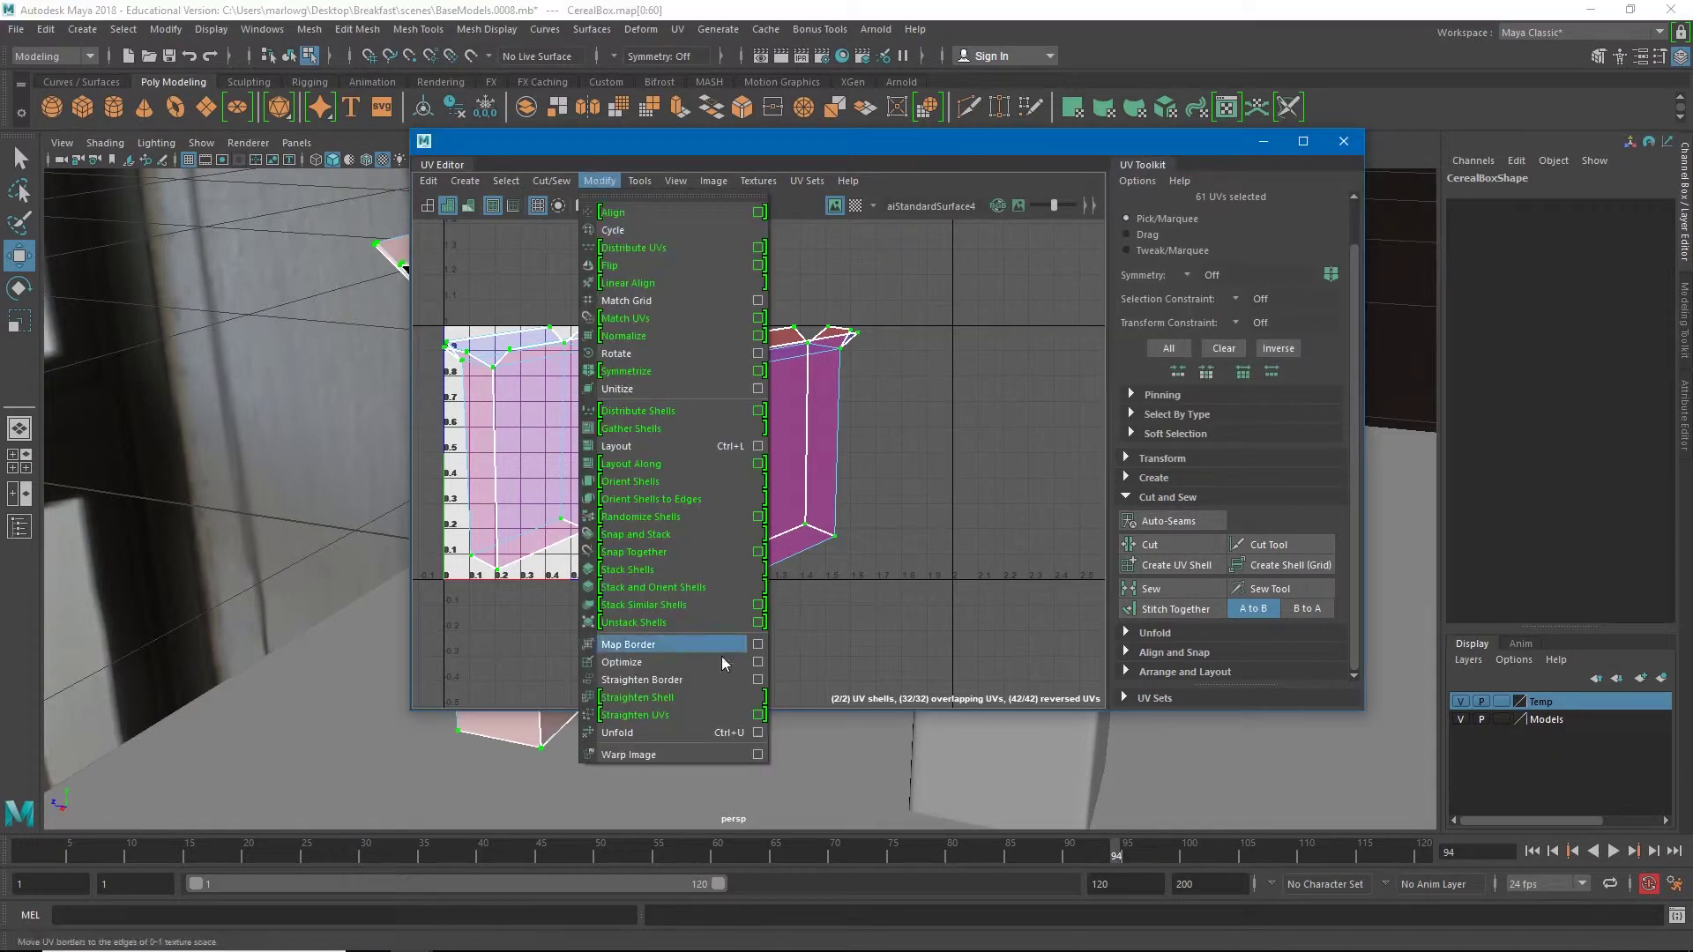
{"action": "left_click", "coordinate": [761, 734]}
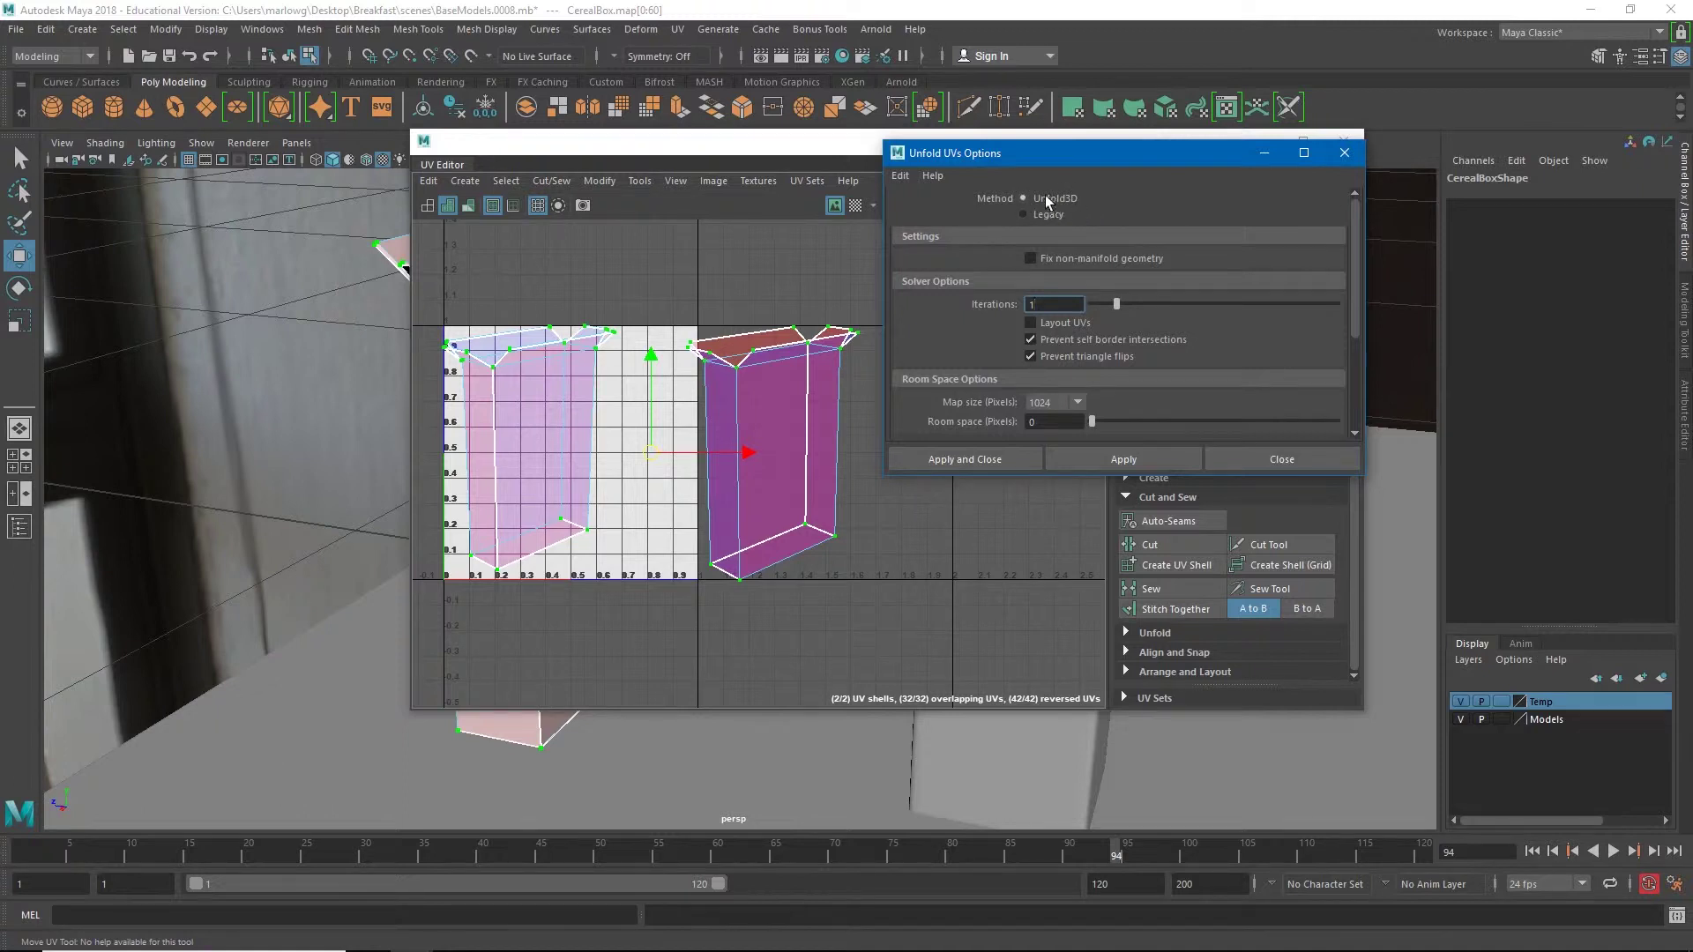
{"action": "scroll", "coordinate": [1126, 336], "scroll_direction": "down", "scroll_amount": 2}
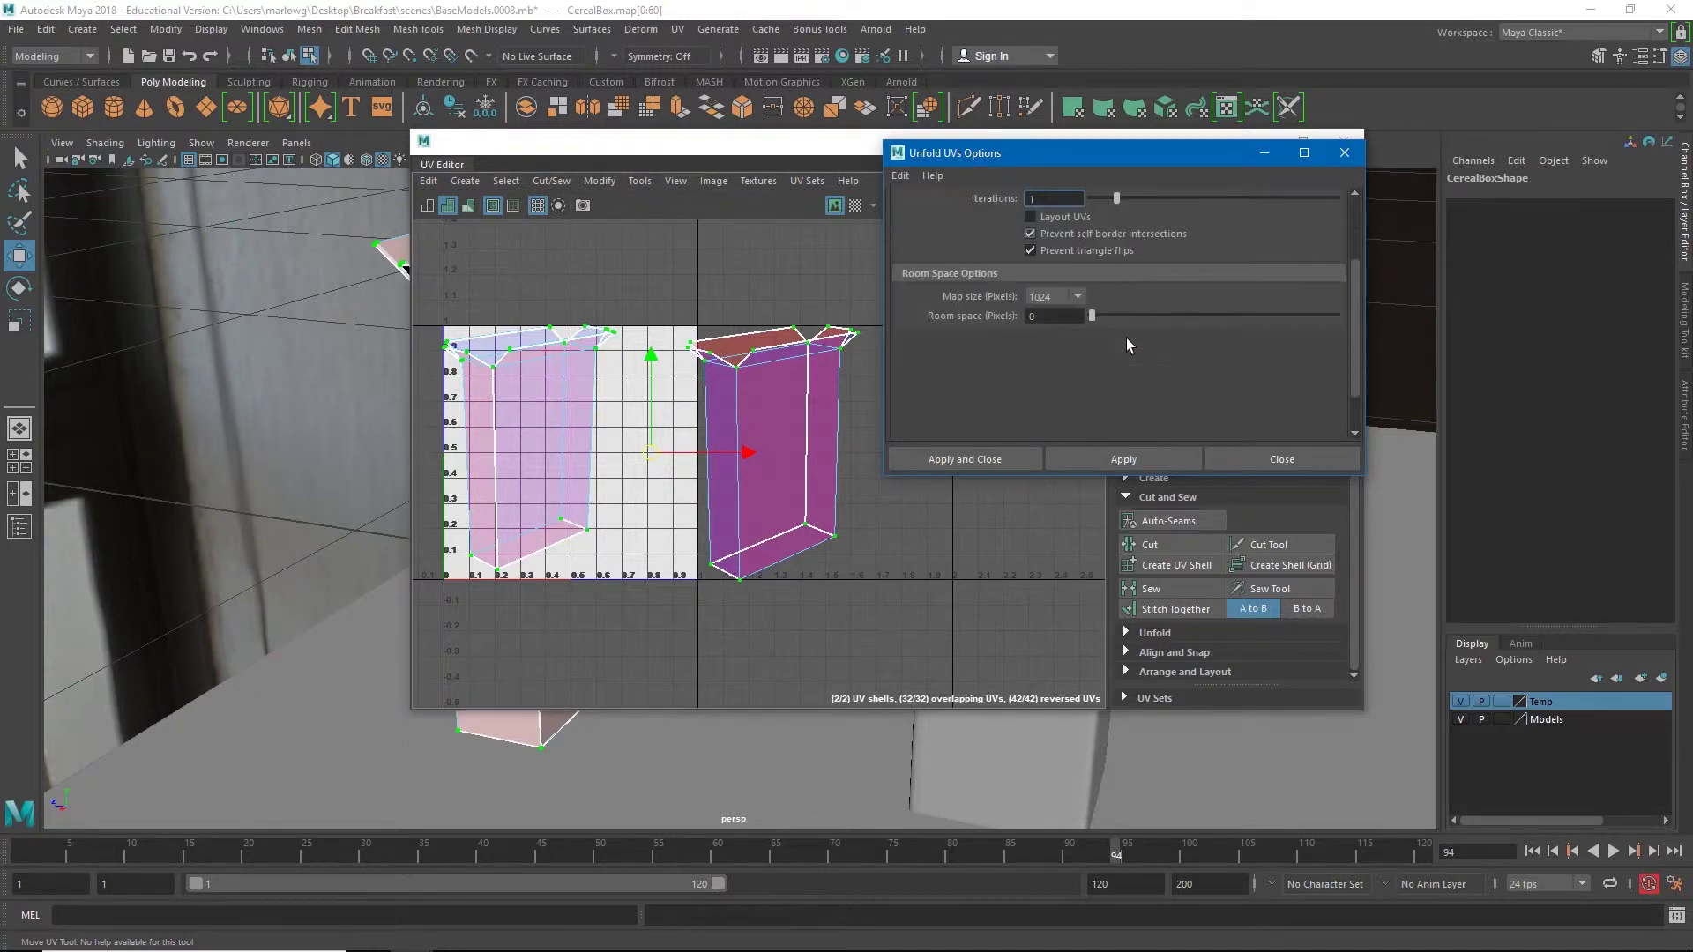
{"action": "scroll", "coordinate": [1125, 348], "scroll_direction": "up", "scroll_amount": 2}
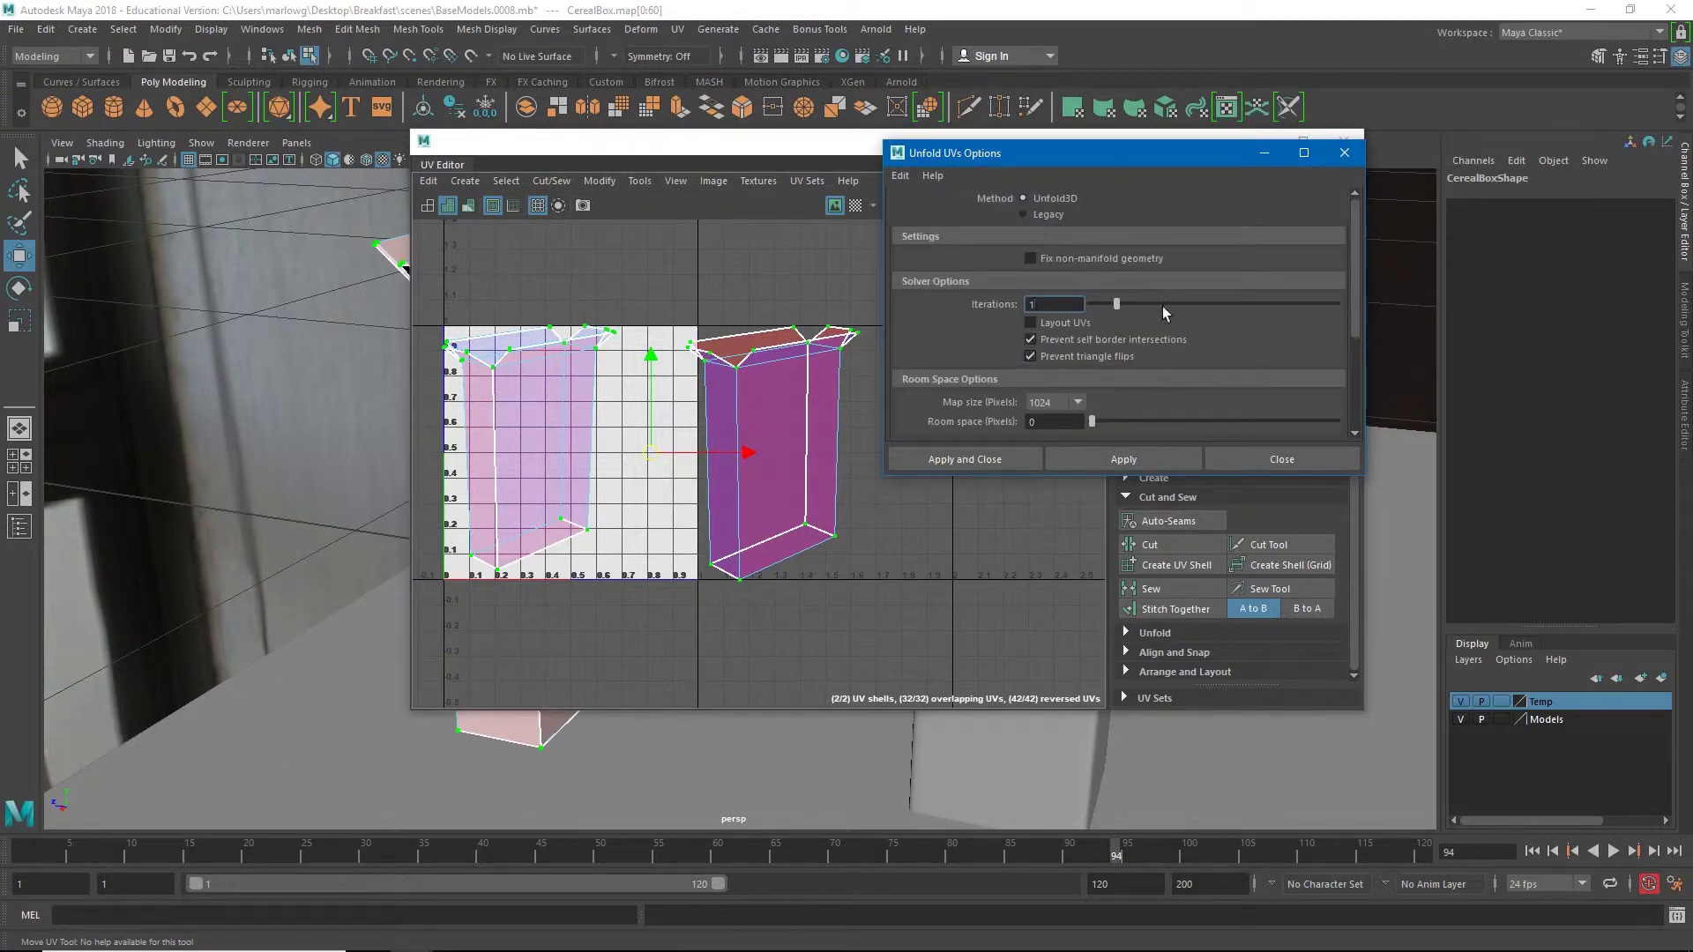
{"action": "left_click", "coordinate": [983, 460]}
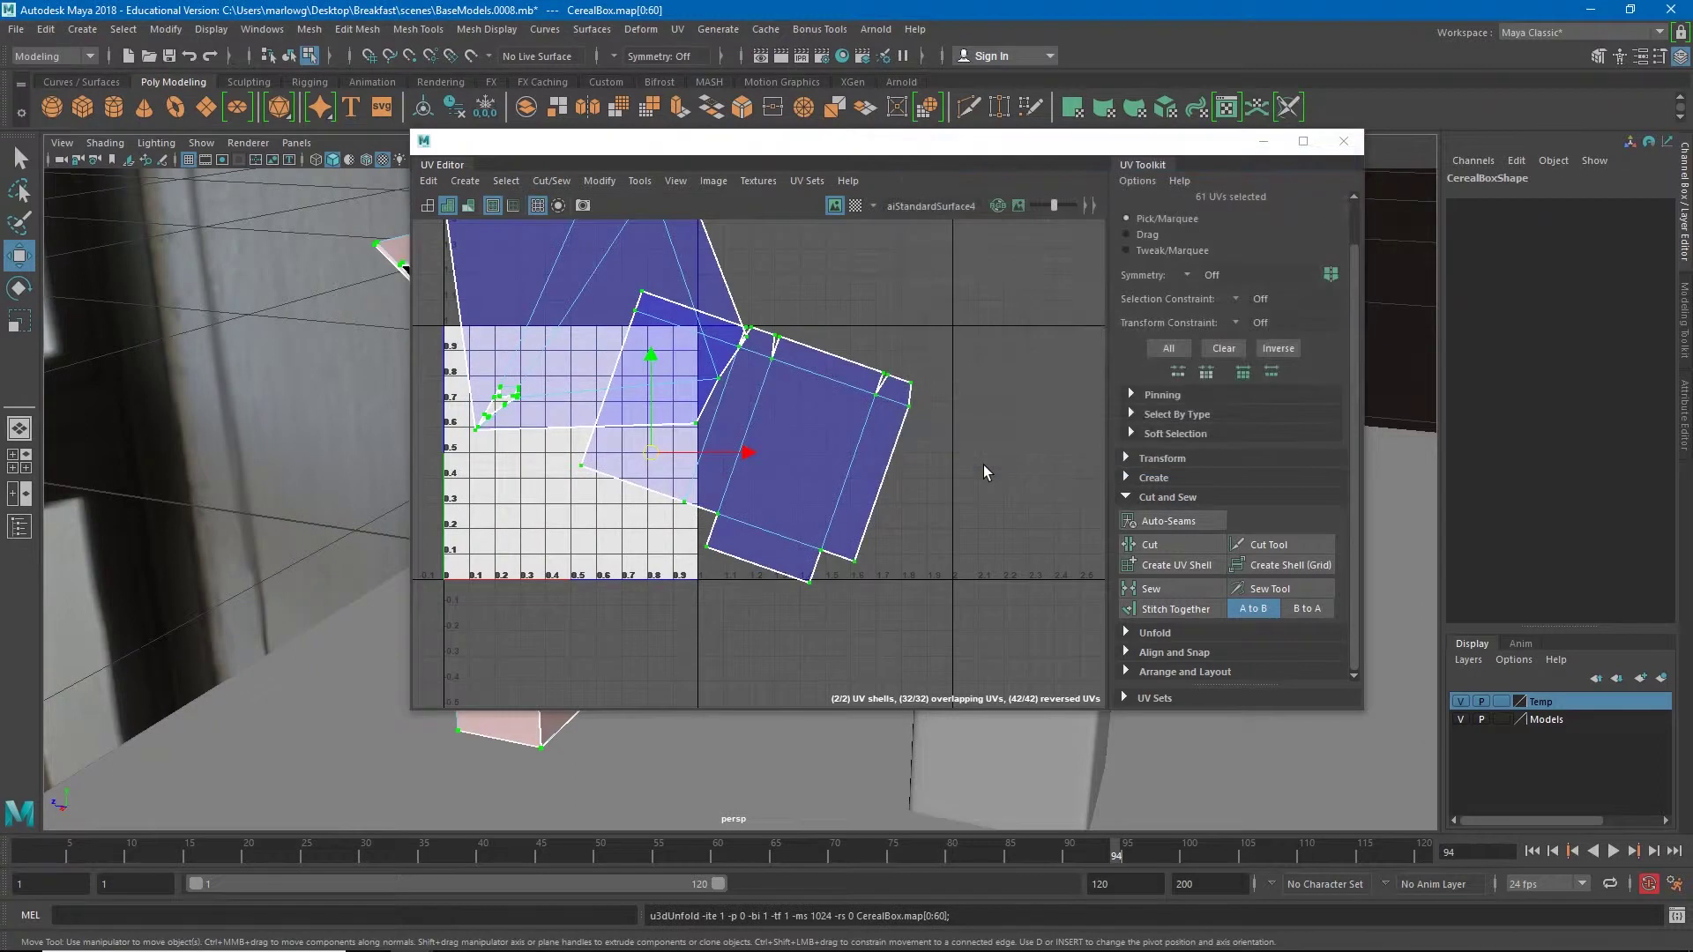
Step: Move the lower-right UV shell right and down, off the other shell
{"action": "scroll", "coordinate": [733, 509], "scroll_direction": "down", "scroll_amount": 2}
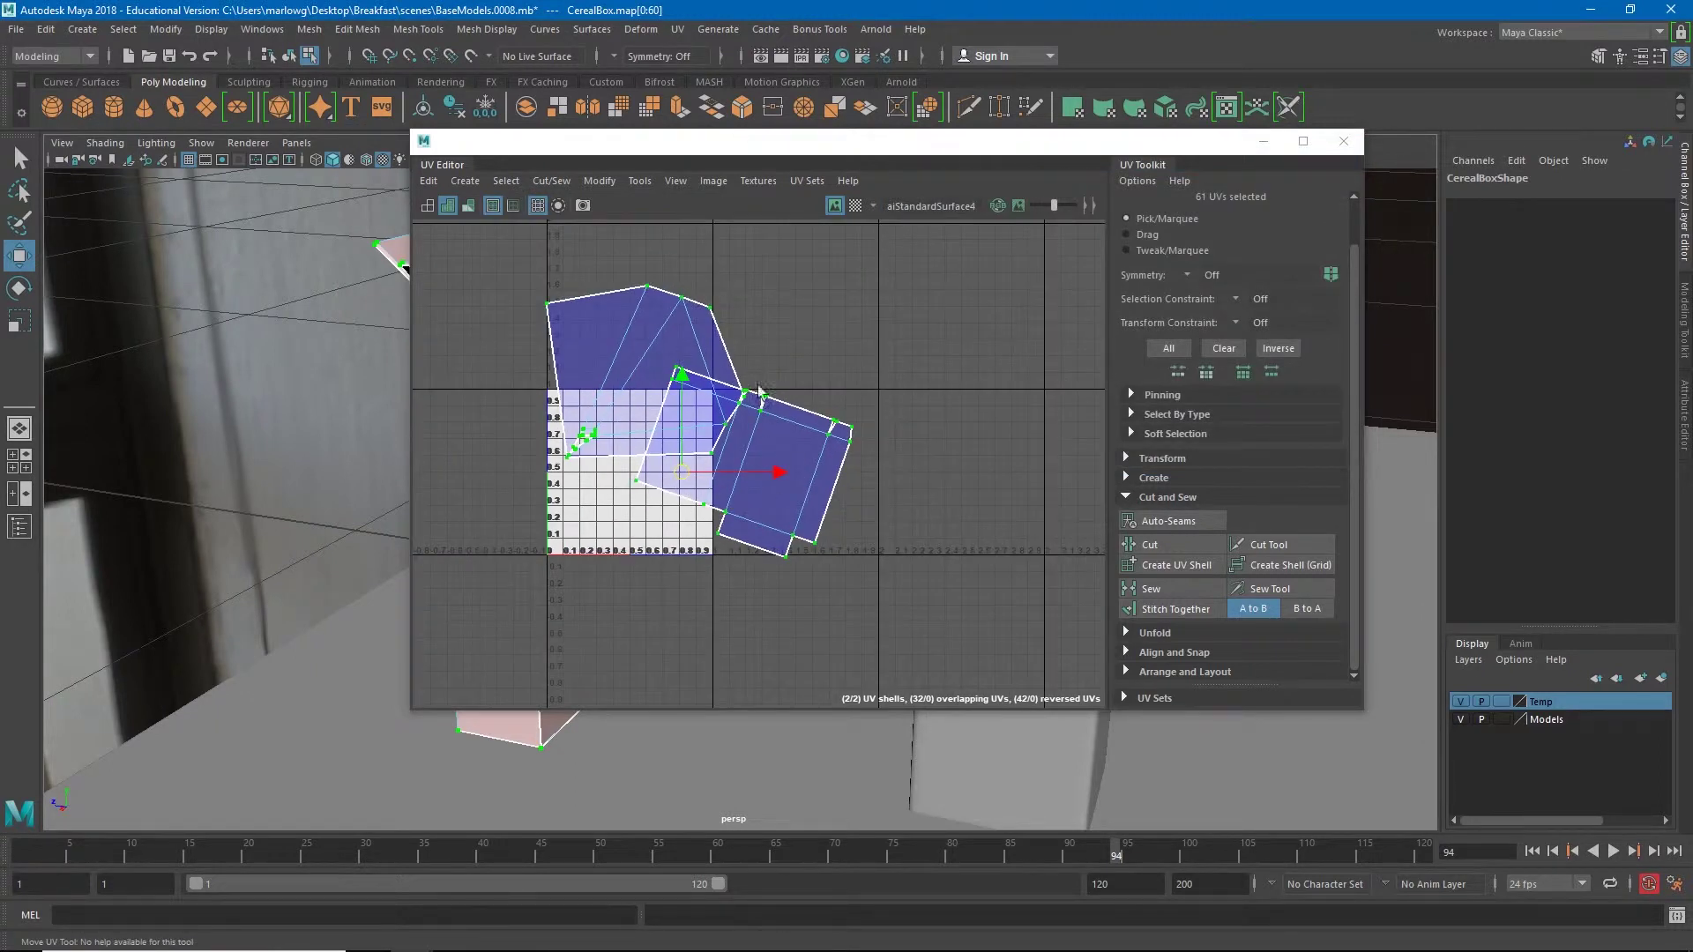
{"action": "scroll", "coordinate": [732, 520], "scroll_direction": "up", "scroll_amount": 3}
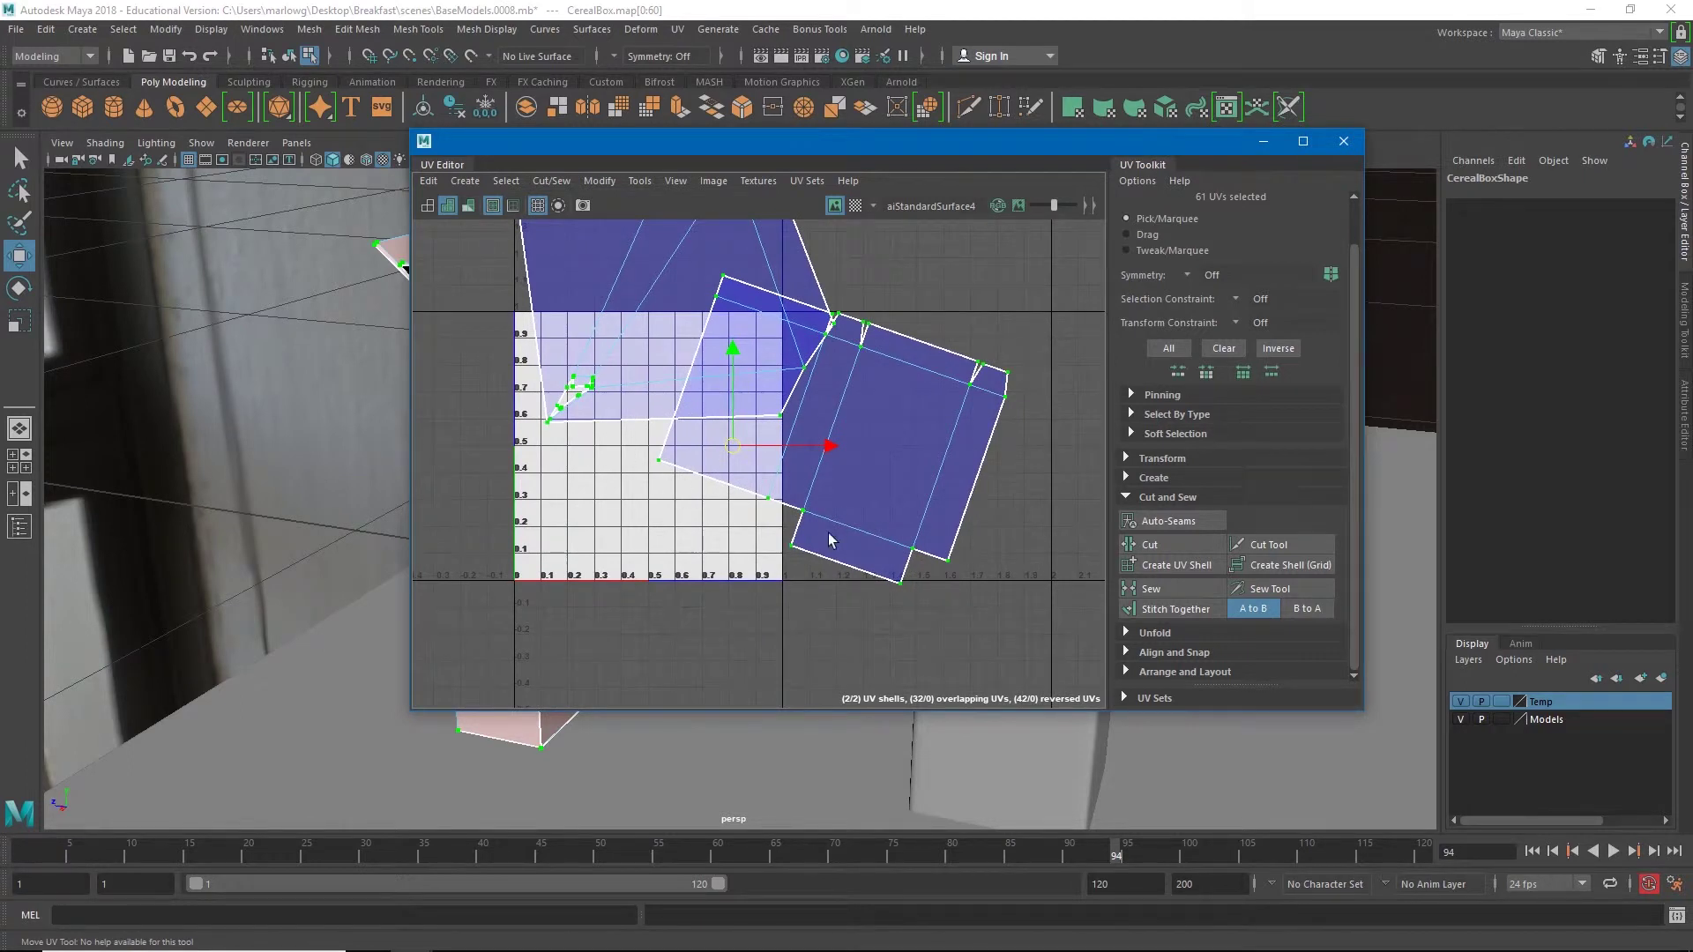
{"action": "right_click_drag", "start_coordinate": [829, 541], "coordinate": [776, 520]}
{"action": "left_click", "coordinate": [861, 499]}
{"action": "left_click_drag", "start_coordinate": [838, 471], "coordinate": [941, 535]}
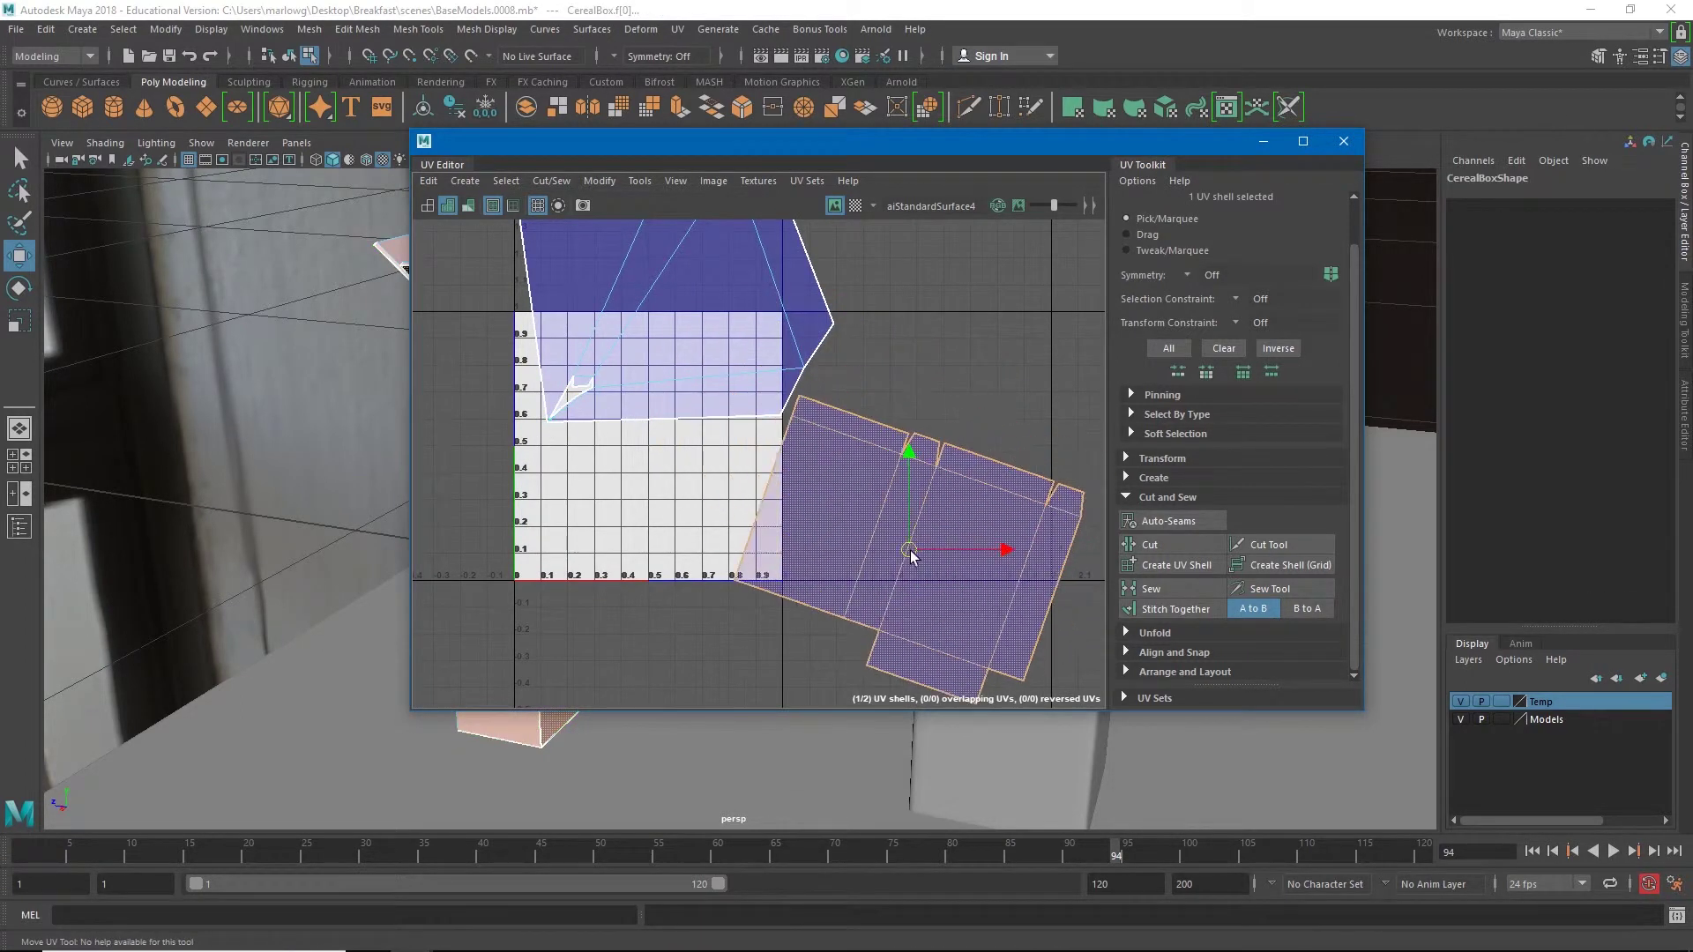
Step: Cut the UVs along the edge at the upper shell's corner
{"action": "left_click_drag", "start_coordinate": [643, 146], "coordinate": [756, 129]}
{"action": "scroll", "coordinate": [652, 415], "scroll_direction": "up", "scroll_amount": 10}
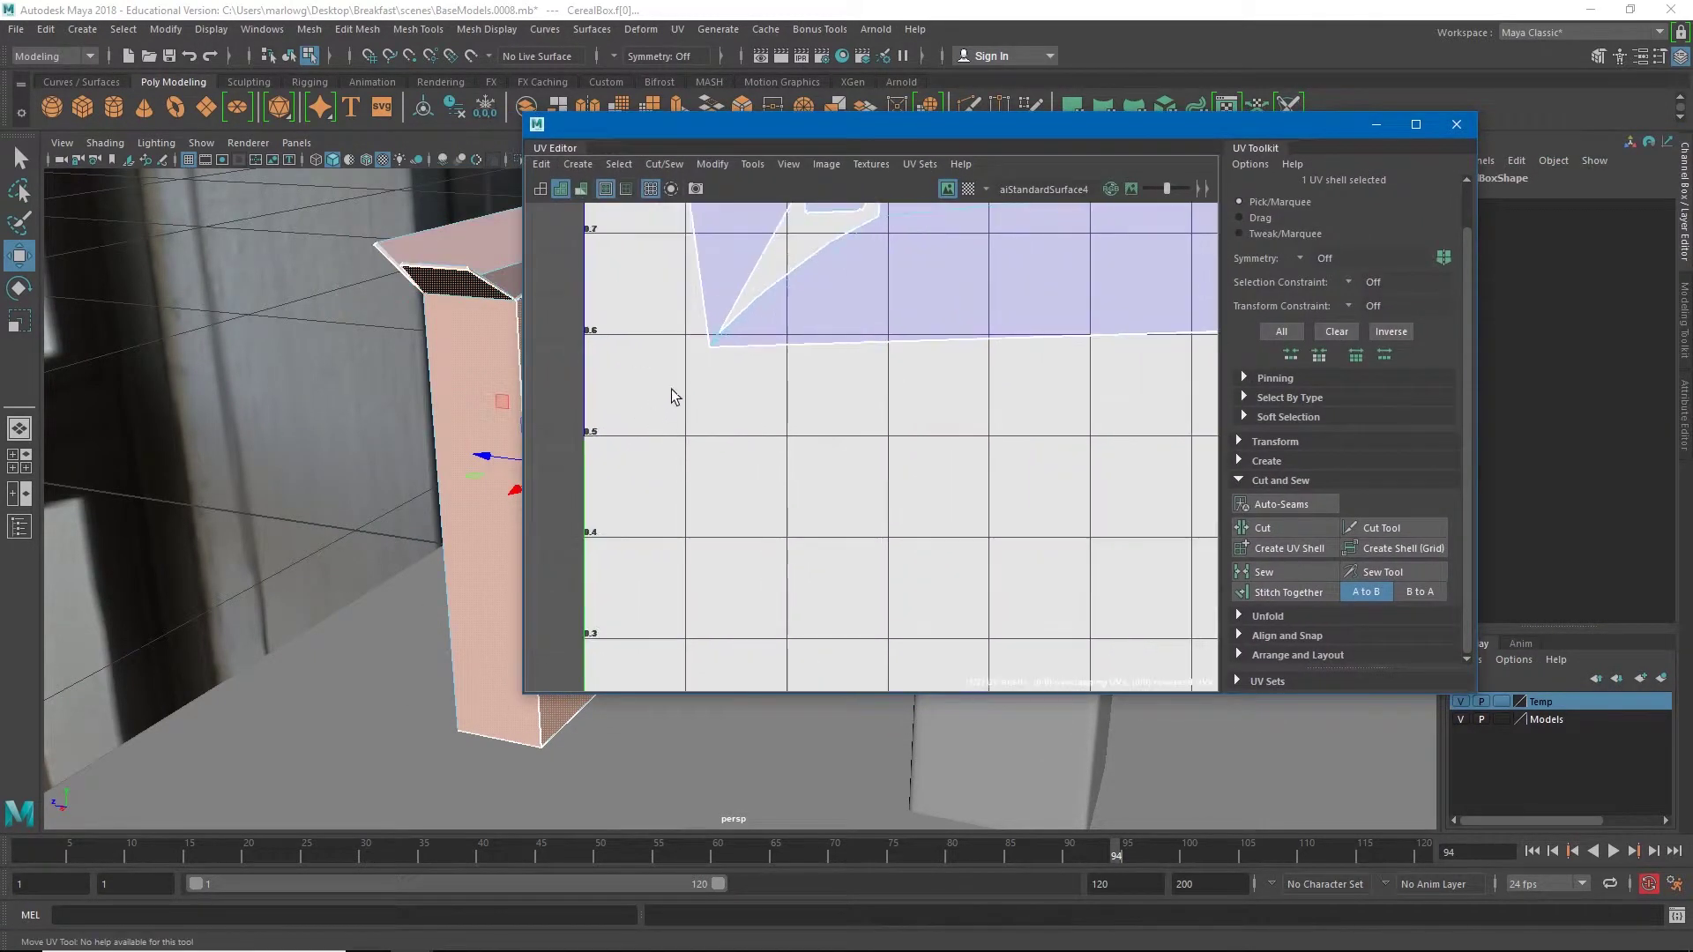
{"action": "middle_click_drag", "start_coordinate": [810, 324], "coordinate": [840, 469], "text": "alt"}
{"action": "right_click_drag", "start_coordinate": [736, 407], "coordinate": [1179, 476], "text": "alt"}
{"action": "right_click_drag", "start_coordinate": [846, 466], "coordinate": [857, 422]}
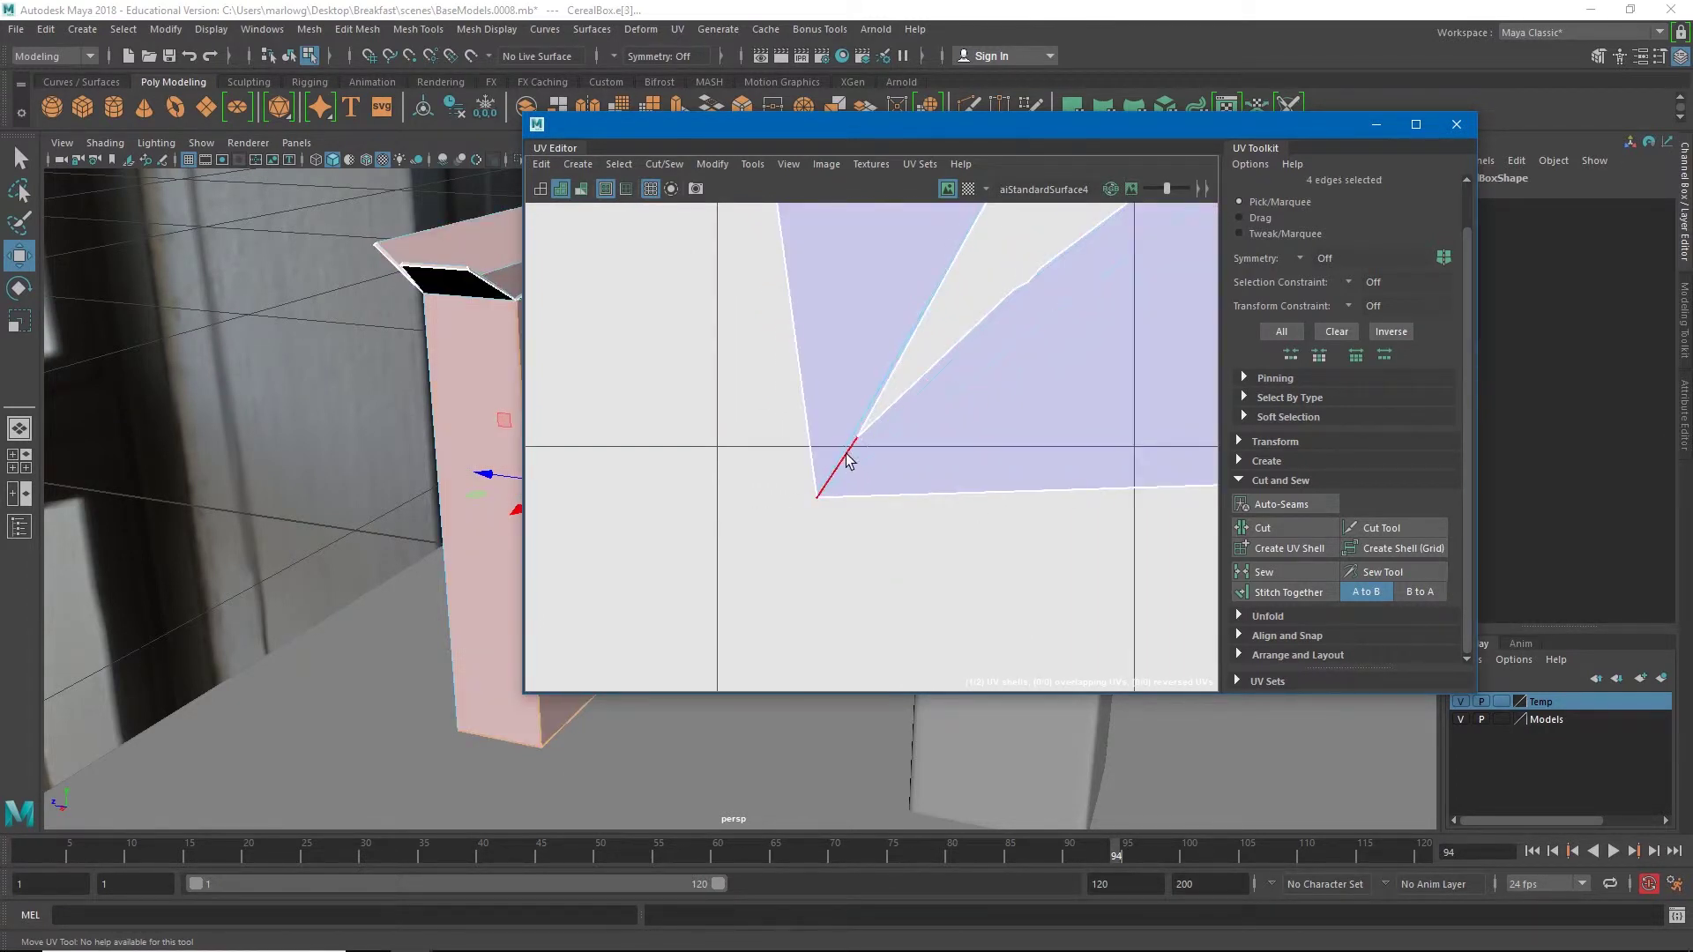
{"action": "left_click", "coordinate": [846, 460]}
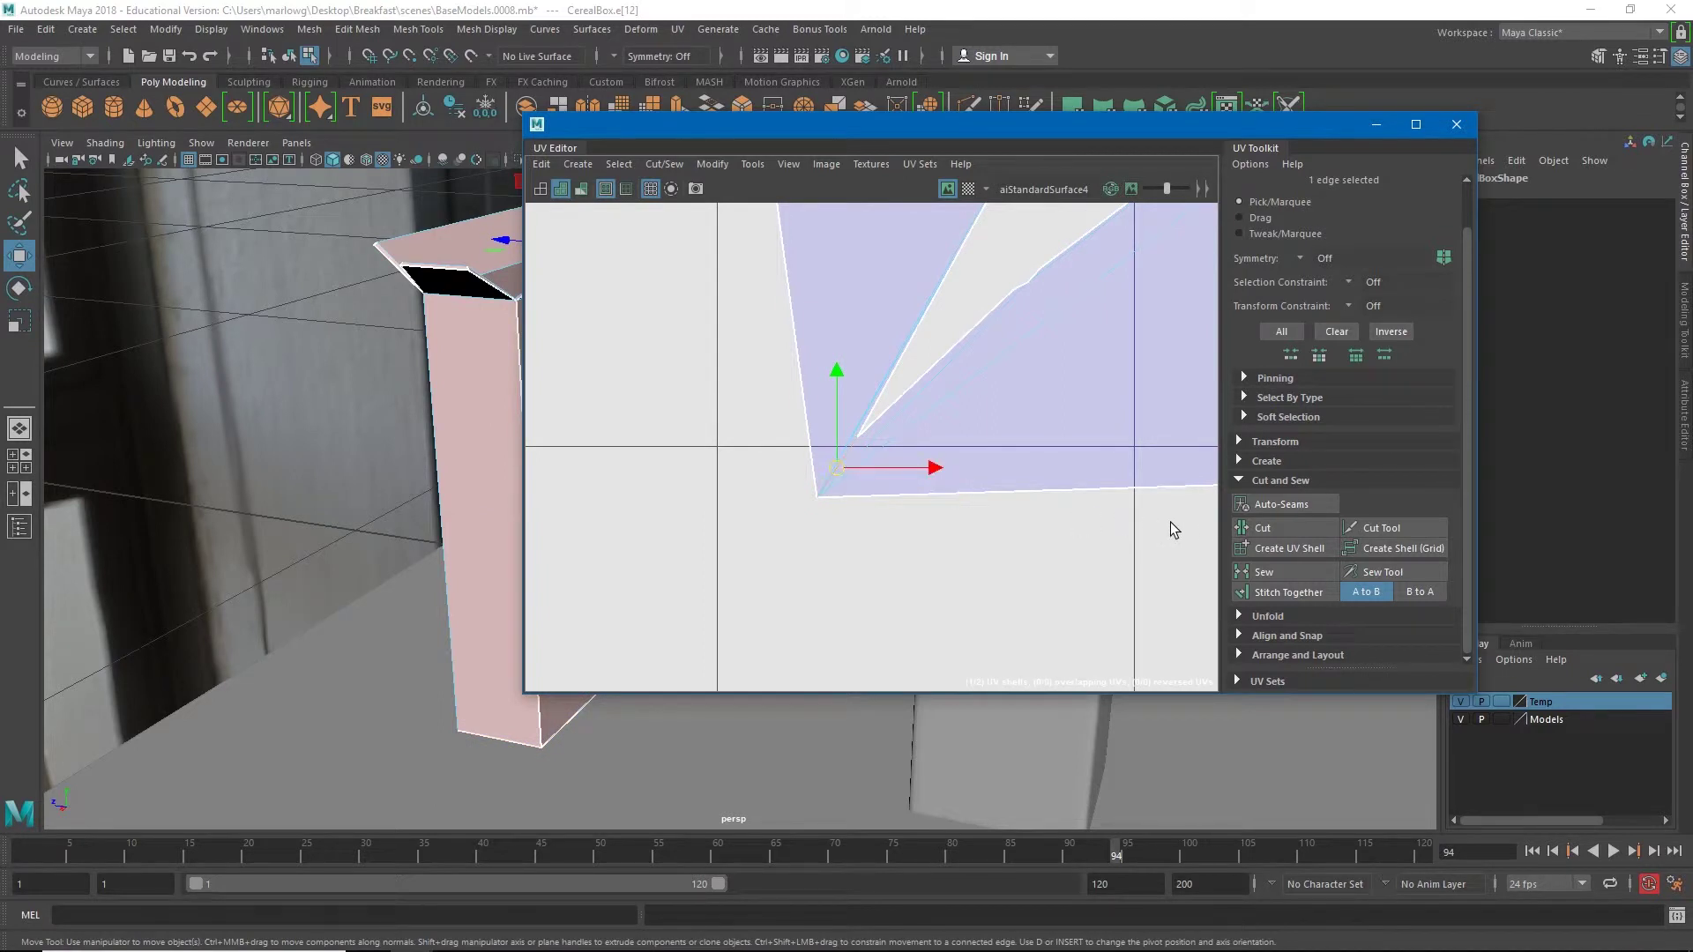
{"action": "left_click", "coordinate": [1268, 529]}
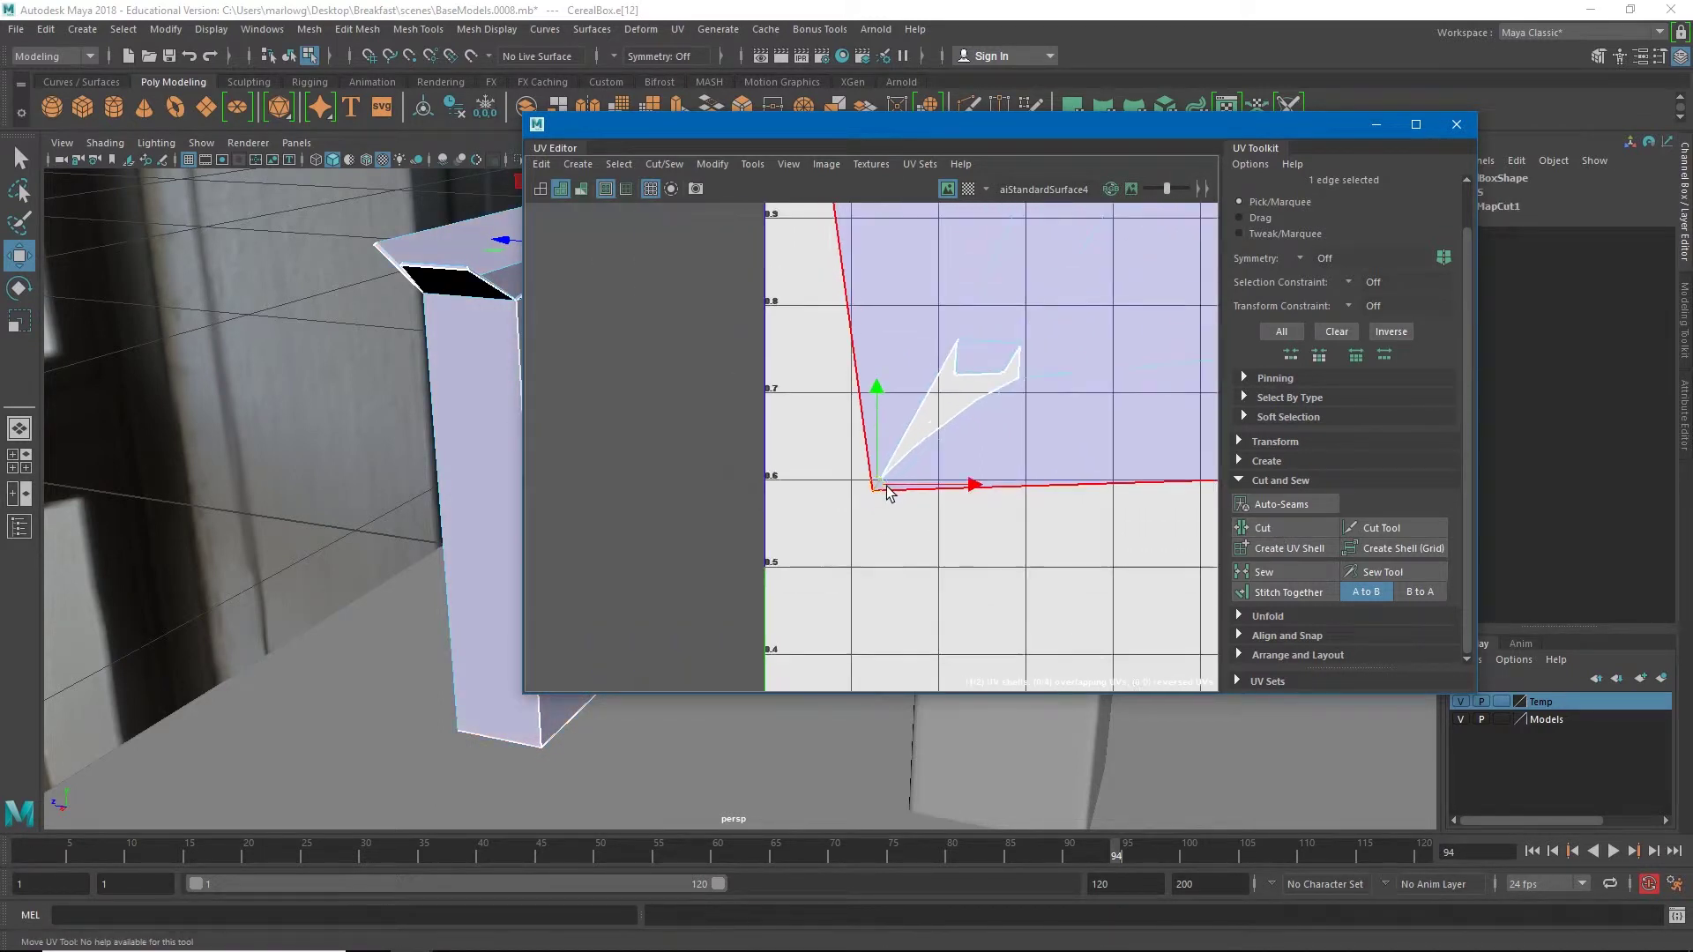
Step: Select all 63 UVs of both shells in UV mode
{"action": "scroll", "coordinate": [887, 492], "scroll_direction": "down", "scroll_amount": 5}
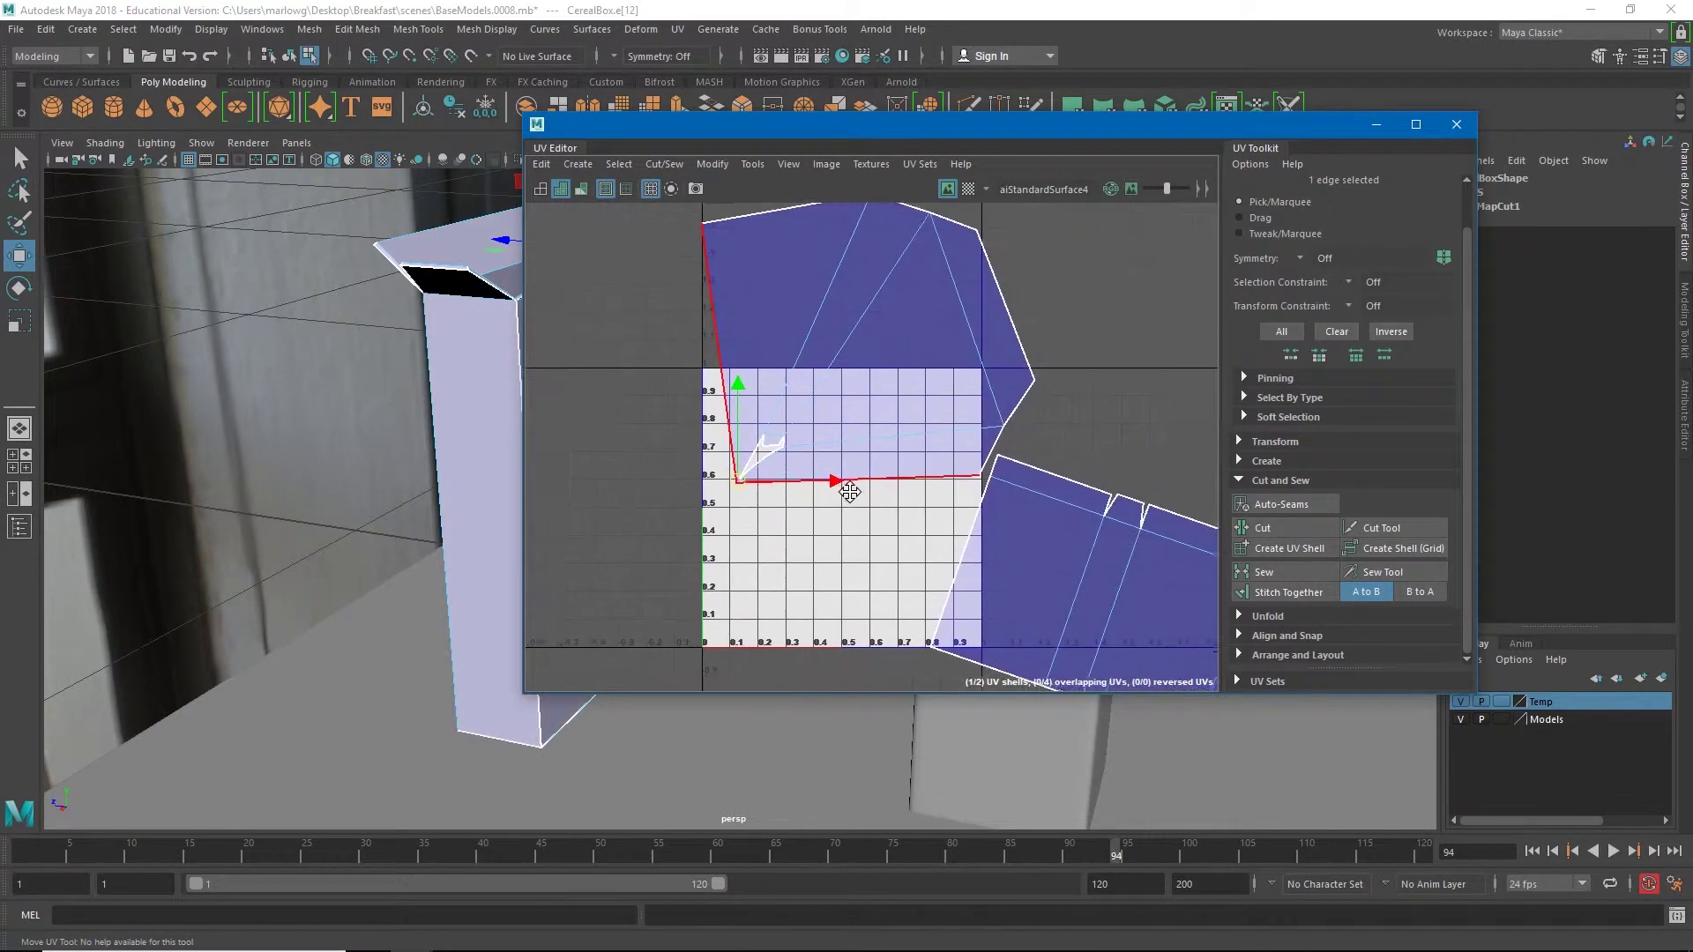
{"action": "middle_click_drag", "start_coordinate": [847, 491], "coordinate": [836, 490], "text": "alt"}
{"action": "right_click", "coordinate": [850, 393]}
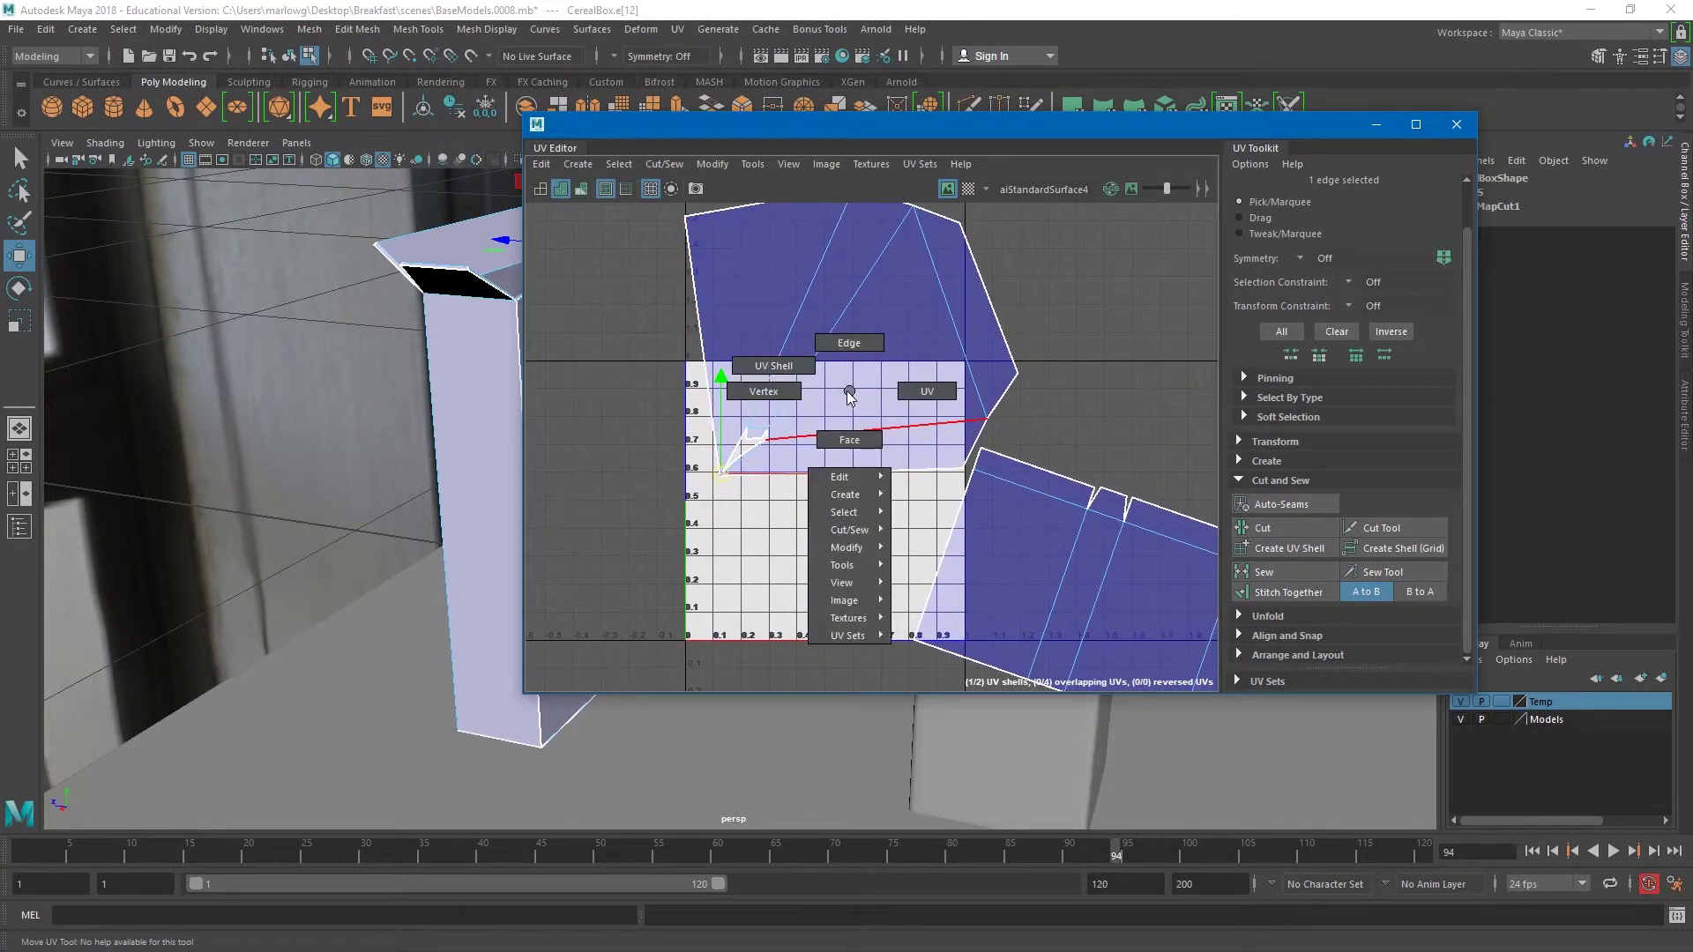
{"action": "left_click", "coordinate": [901, 393]}
{"action": "scroll", "coordinate": [882, 397], "scroll_direction": "down", "scroll_amount": 3}
{"action": "left_click_drag", "start_coordinate": [762, 249], "coordinate": [1184, 679]}
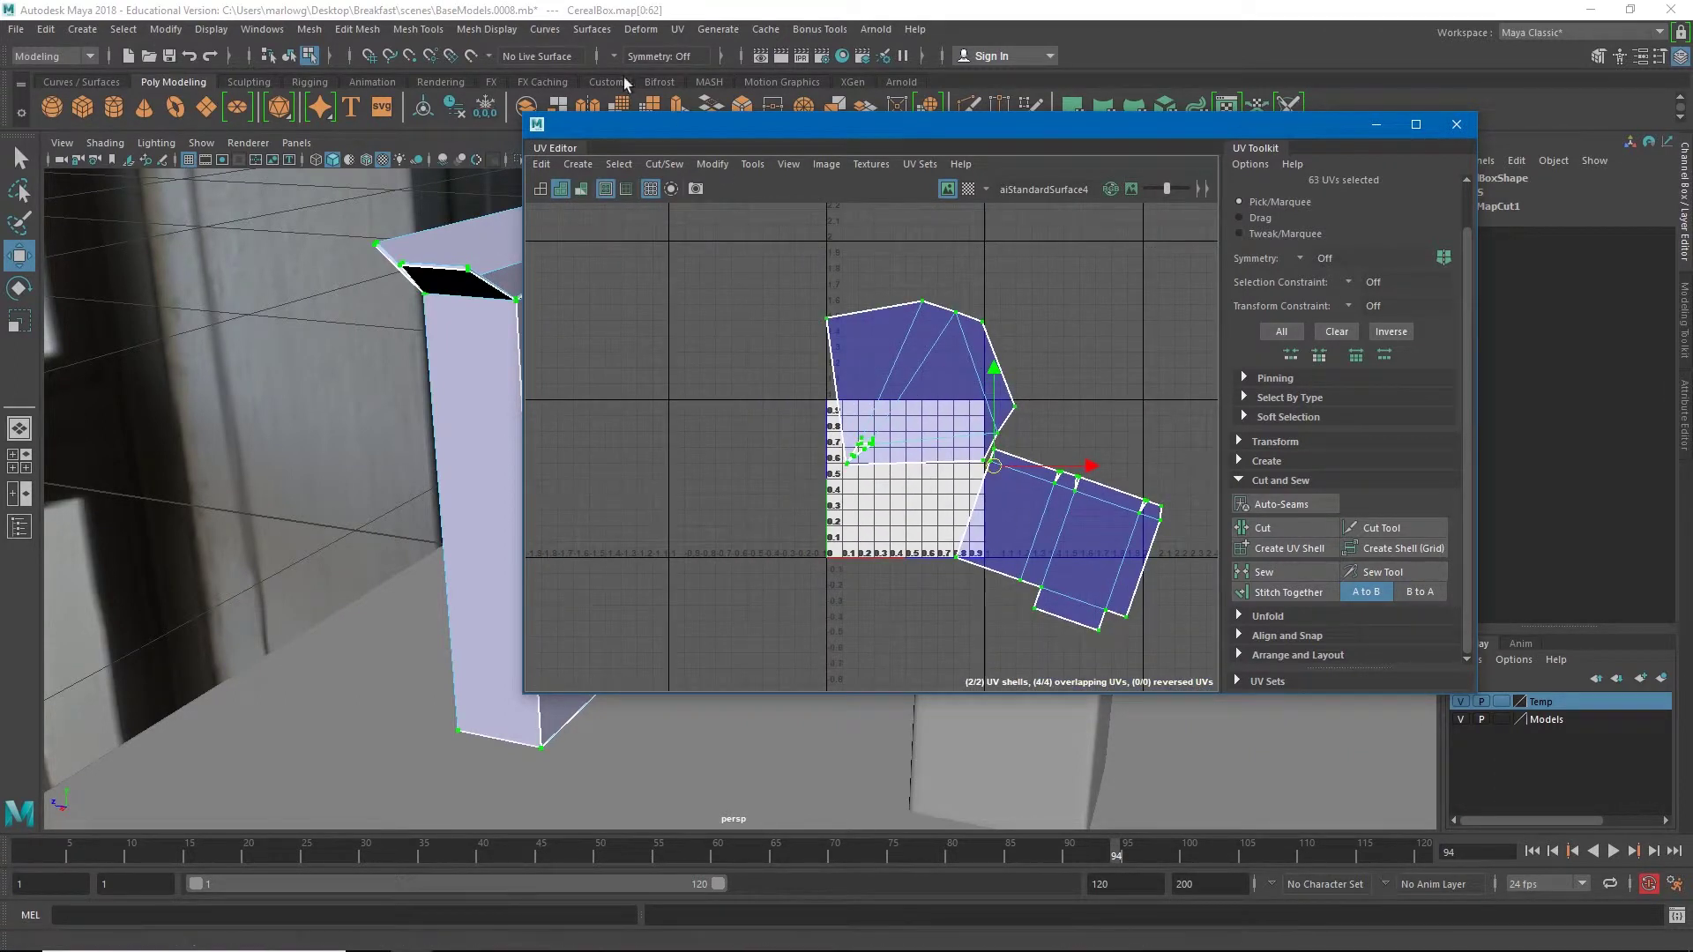
Step: Re-run the Unfold3D unfold on all 63 selected UVs
{"action": "left_click", "coordinate": [752, 166]}
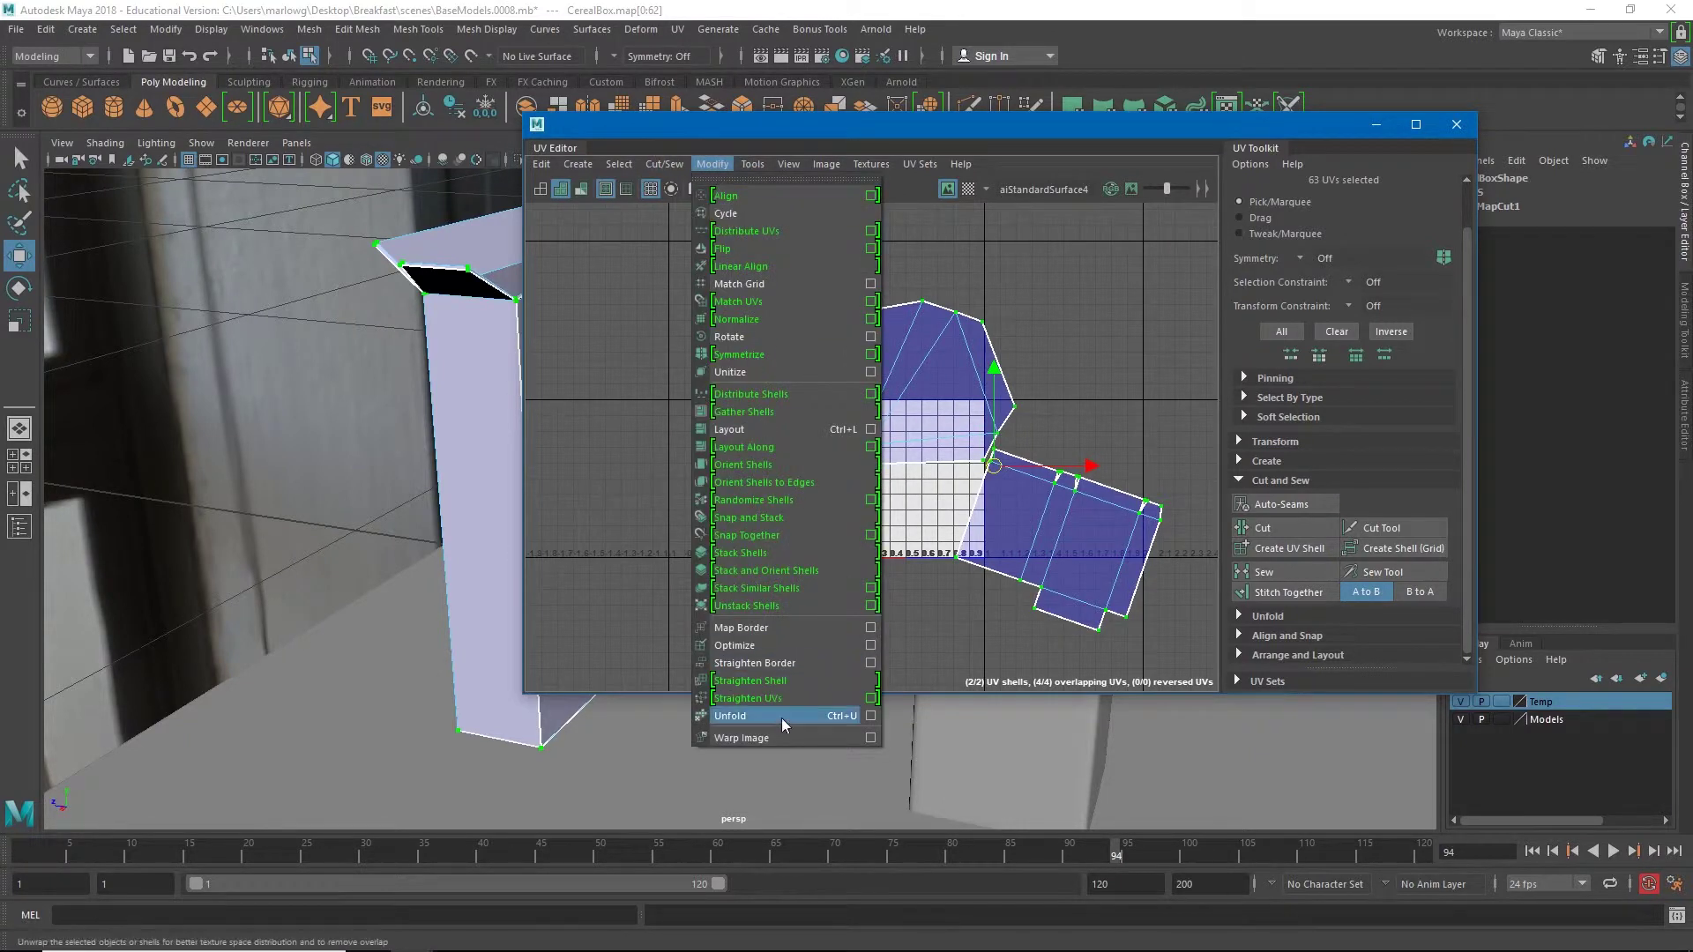
{"action": "left_click", "coordinate": [869, 716]}
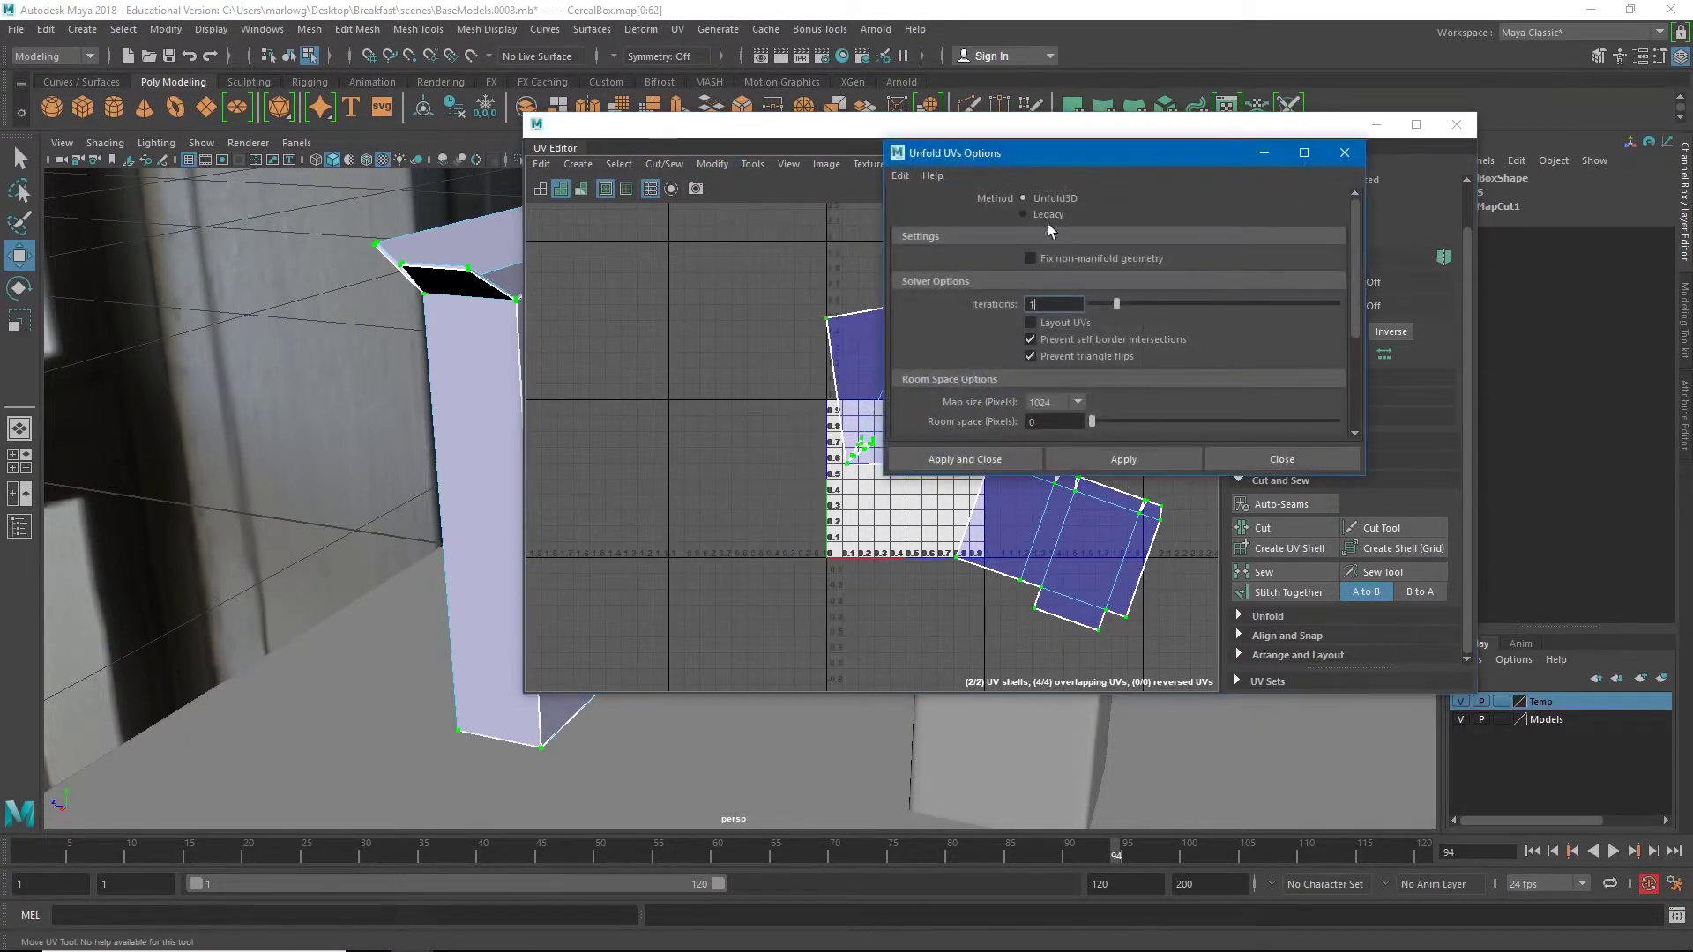
{"action": "left_click", "coordinate": [967, 461]}
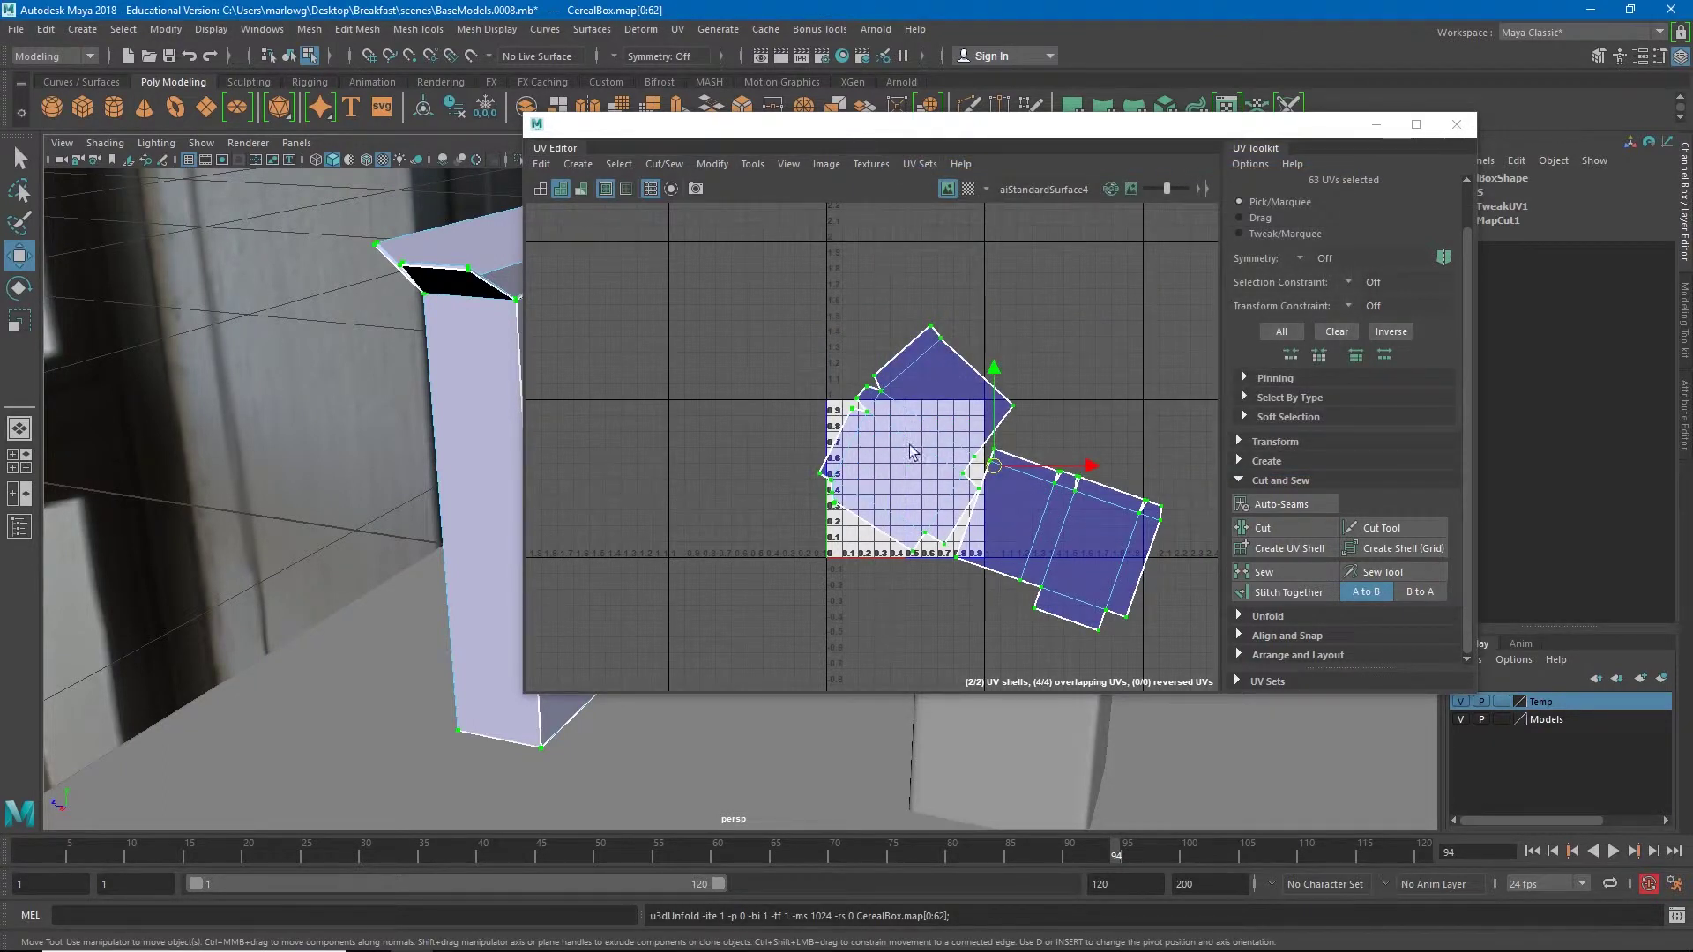
{"action": "scroll", "coordinate": [839, 474], "scroll_direction": "up", "scroll_amount": 4}
{"action": "scroll", "coordinate": [927, 369], "scroll_direction": "up", "scroll_amount": 3}
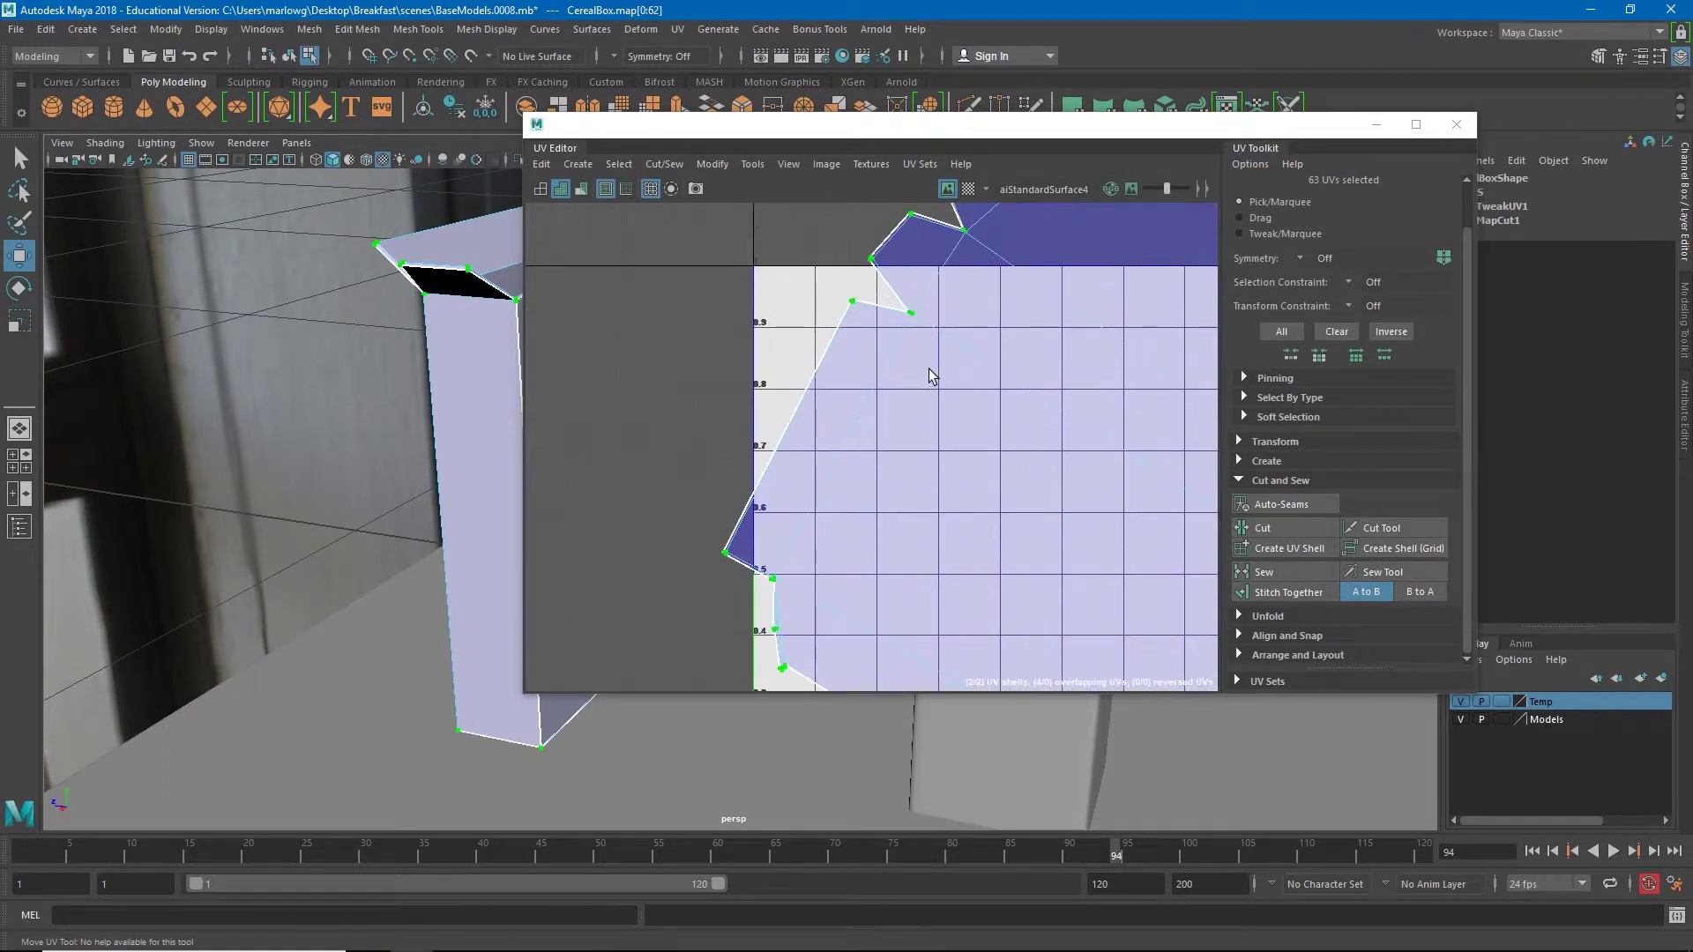
Step: Select the edge at the left shell's top-left notch
{"action": "middle_click_drag", "start_coordinate": [915, 291], "coordinate": [532, 446], "text": "alt"}
{"action": "scroll", "coordinate": [1105, 449], "scroll_direction": "down", "scroll_amount": 4}
{"action": "scroll", "coordinate": [1077, 448], "scroll_direction": "down", "scroll_amount": 4}
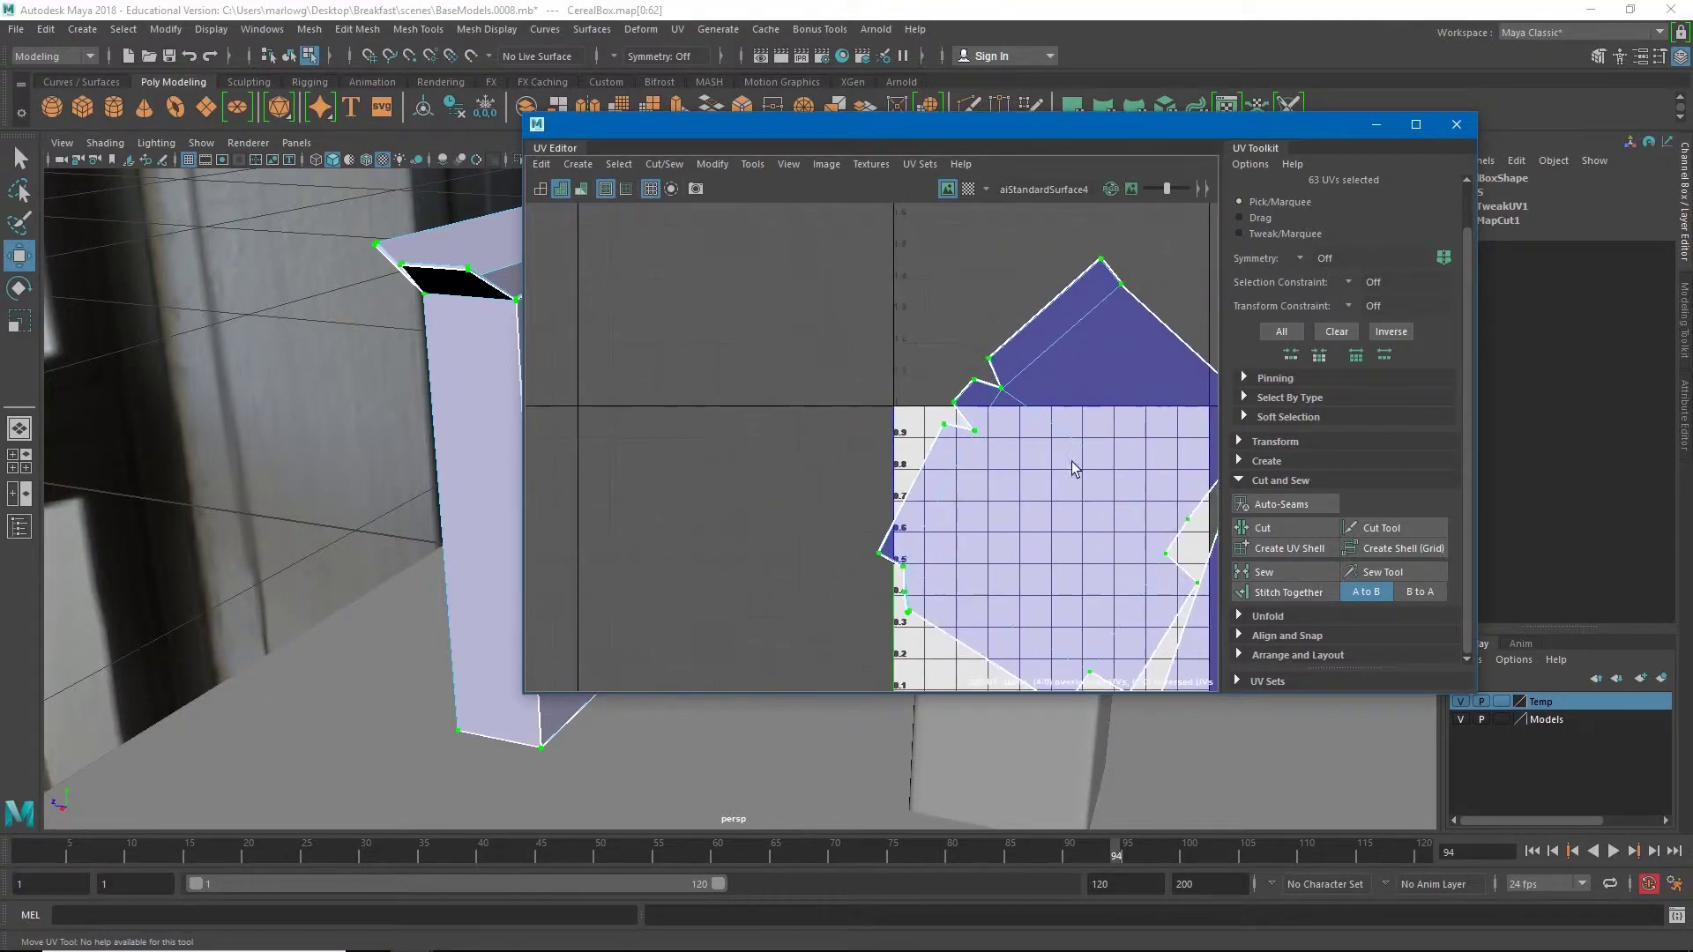
{"action": "middle_click_drag", "start_coordinate": [1145, 482], "coordinate": [1032, 374], "text": "alt"}
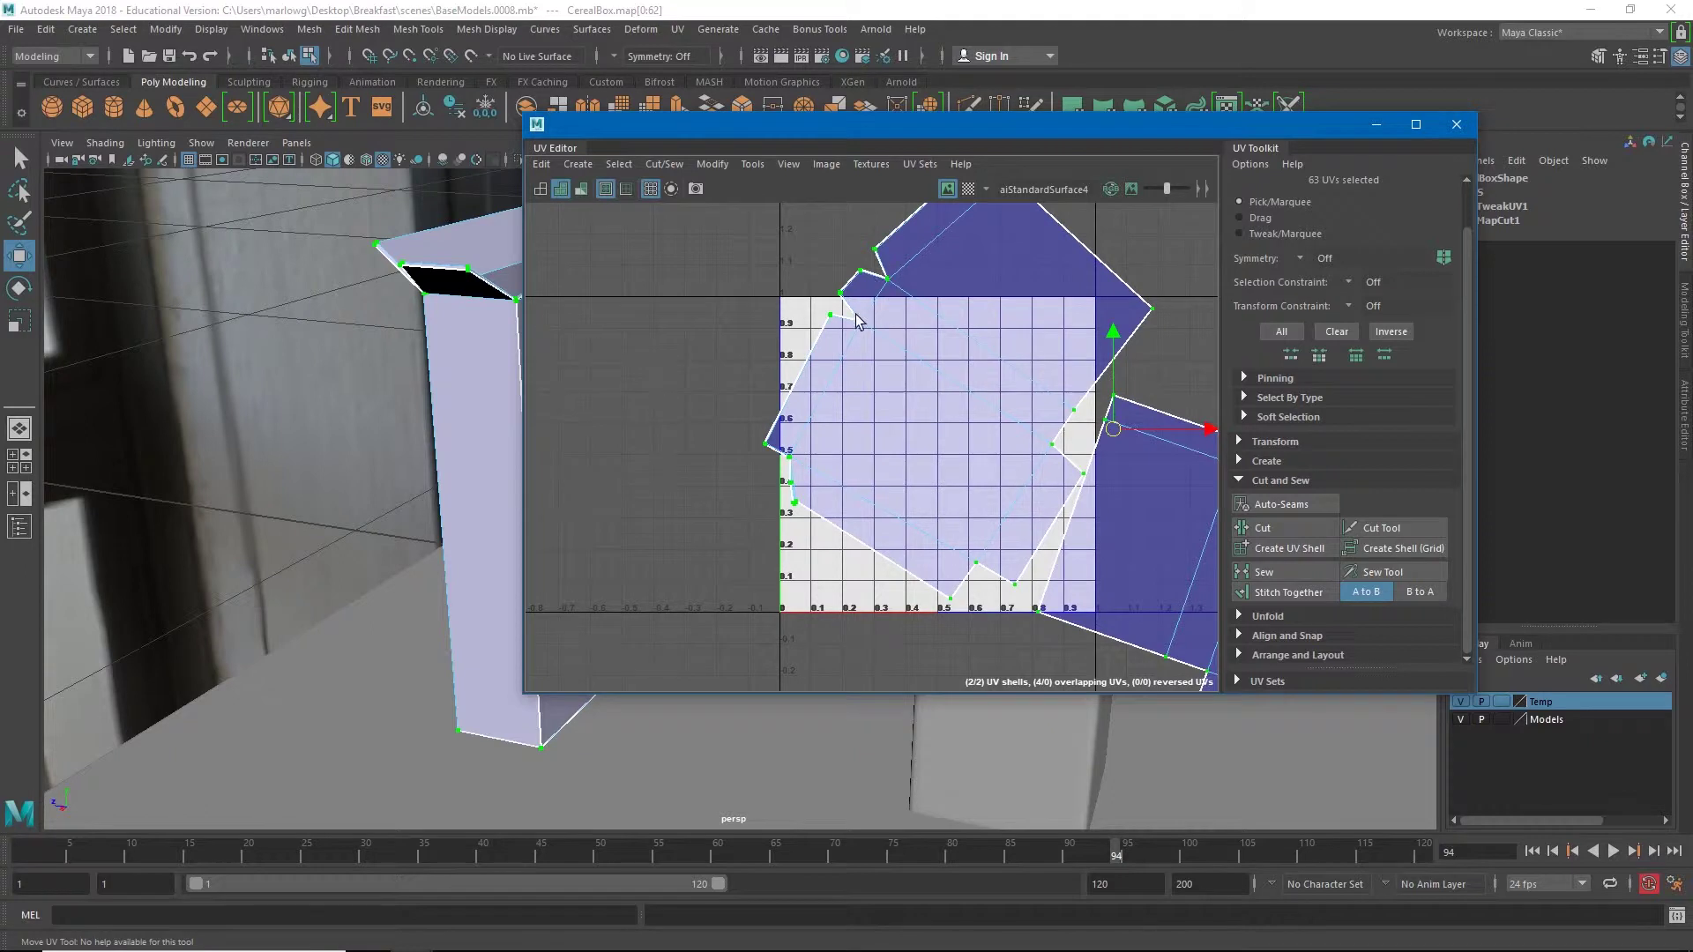
{"action": "scroll", "coordinate": [858, 319], "scroll_direction": "up", "scroll_amount": 8}
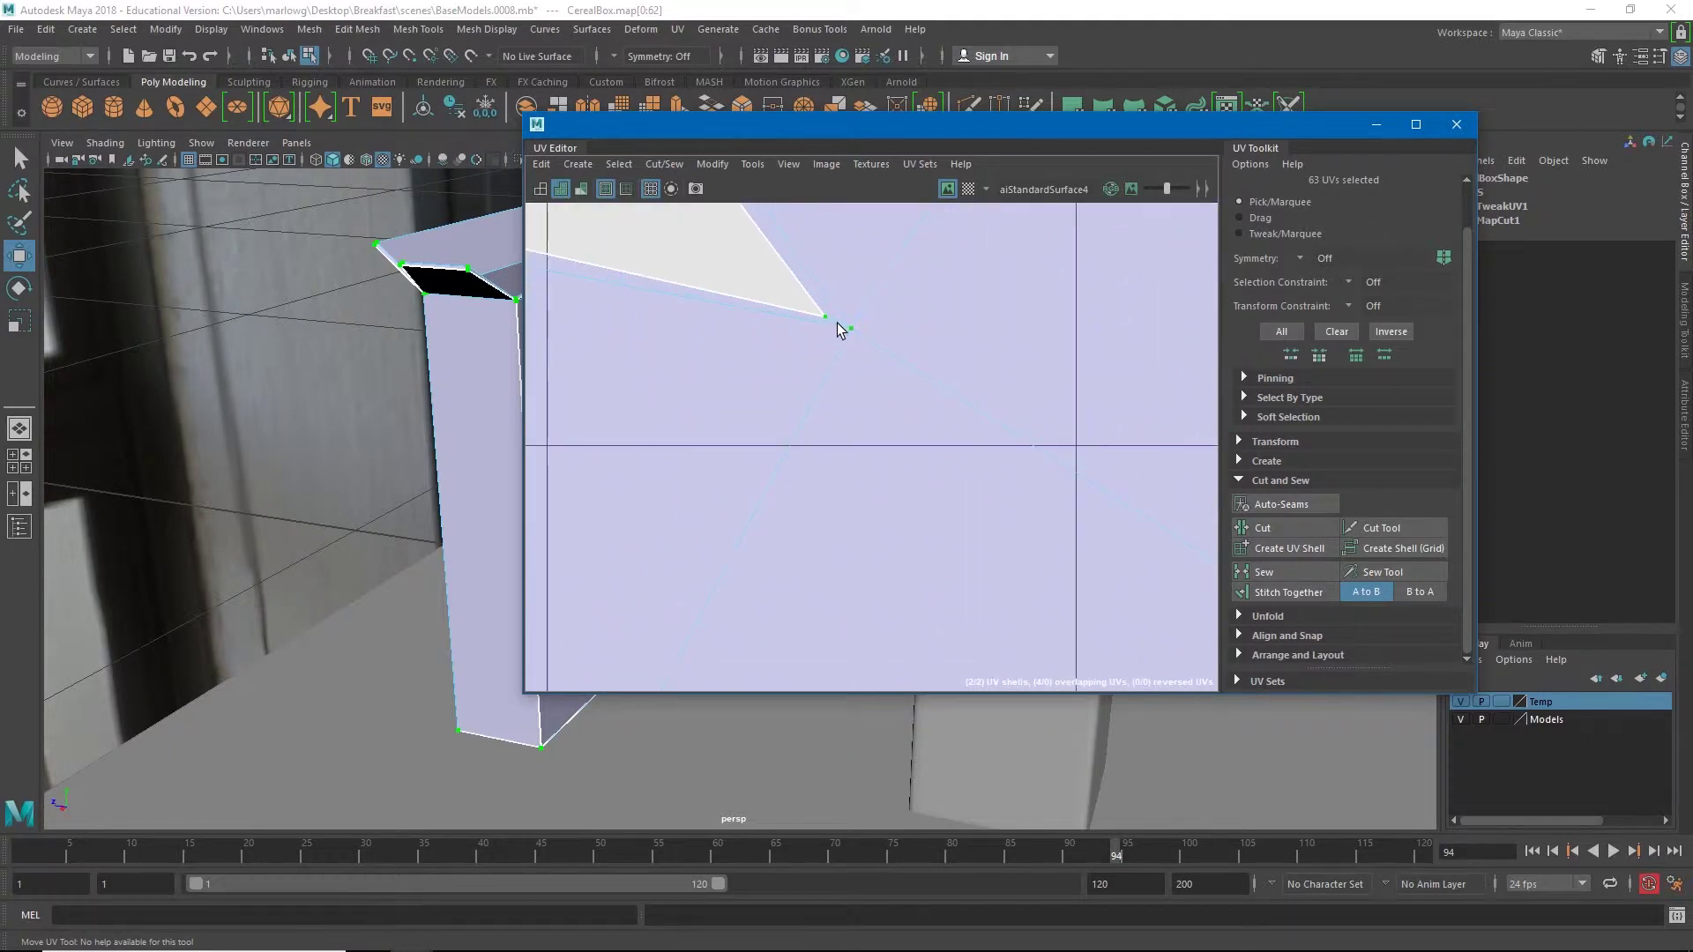
{"action": "right_click_drag", "start_coordinate": [838, 324], "coordinate": [836, 276]}
{"action": "left_click", "coordinate": [842, 312]}
Step: Cut the UVs along the selected notch edge
{"action": "scroll", "coordinate": [933, 329], "scroll_direction": "down", "scroll_amount": 5}
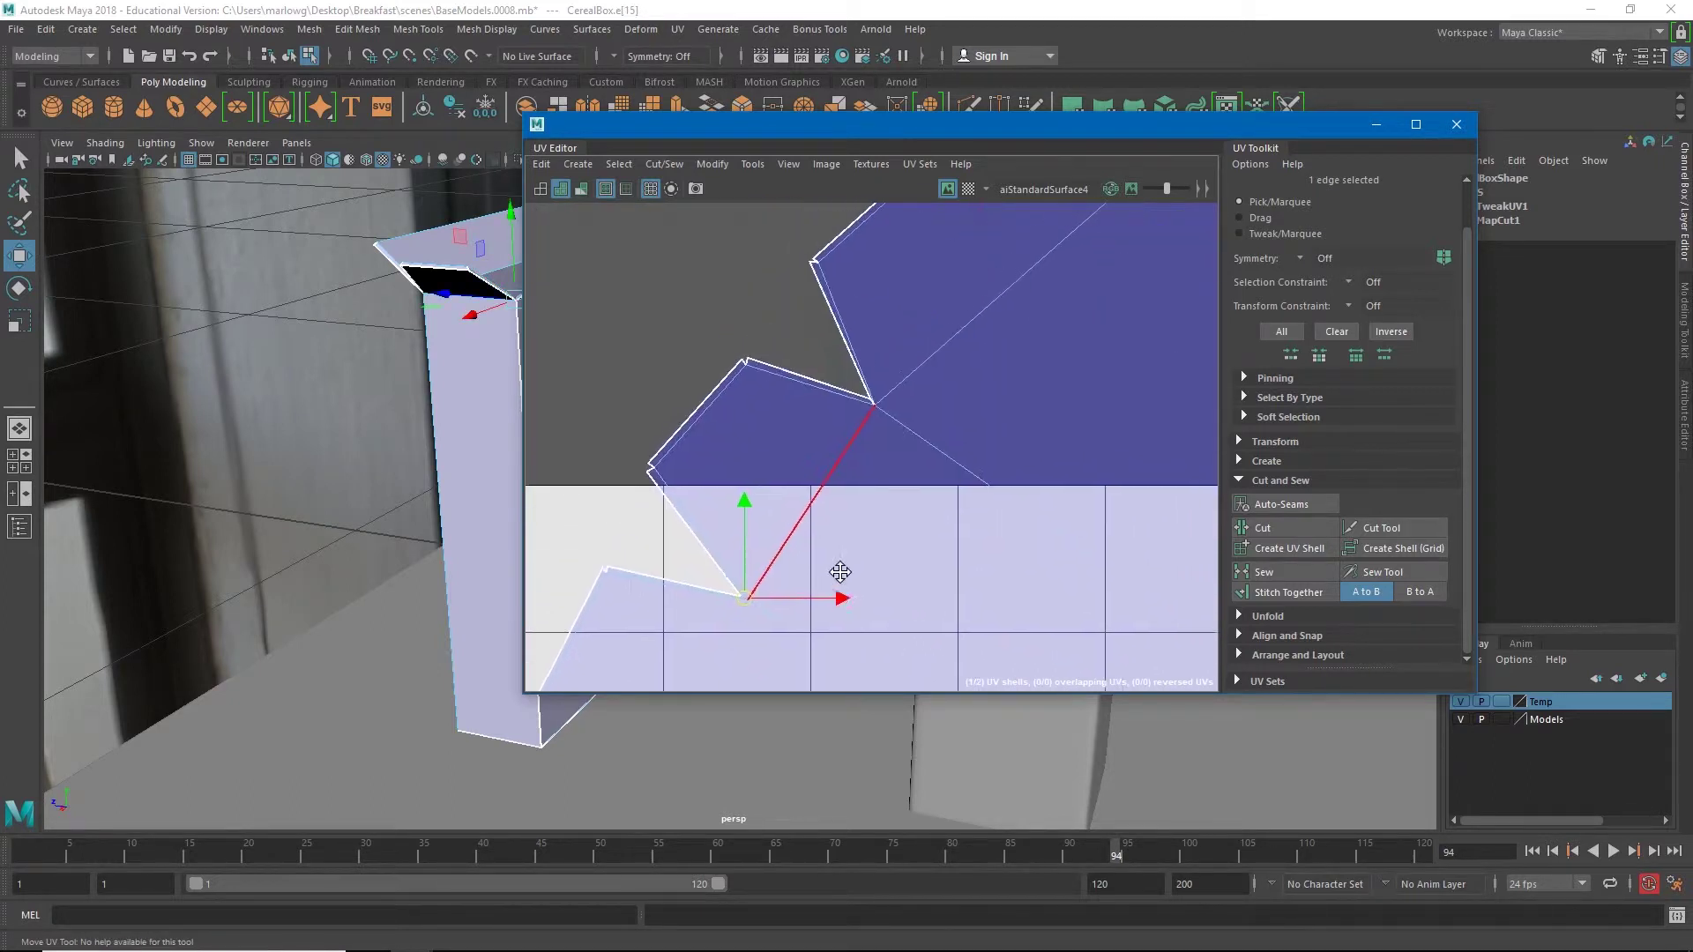
{"action": "scroll", "coordinate": [870, 409], "scroll_direction": "up", "scroll_amount": 5}
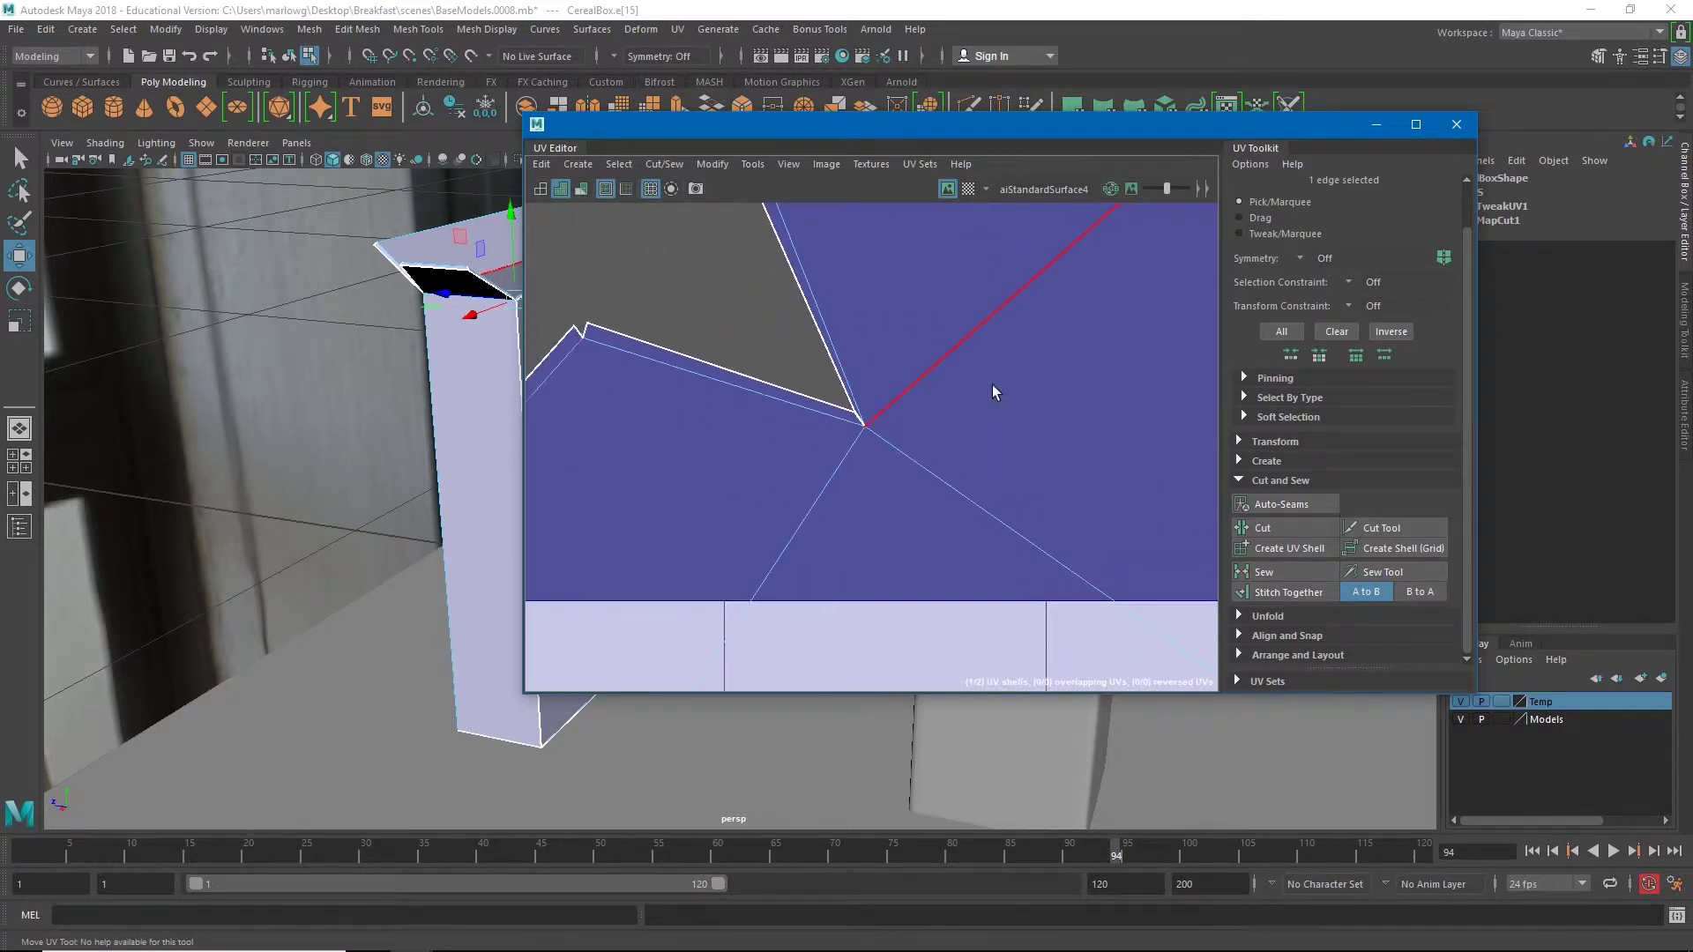
{"action": "scroll", "coordinate": [718, 649], "scroll_direction": "up", "scroll_amount": 5}
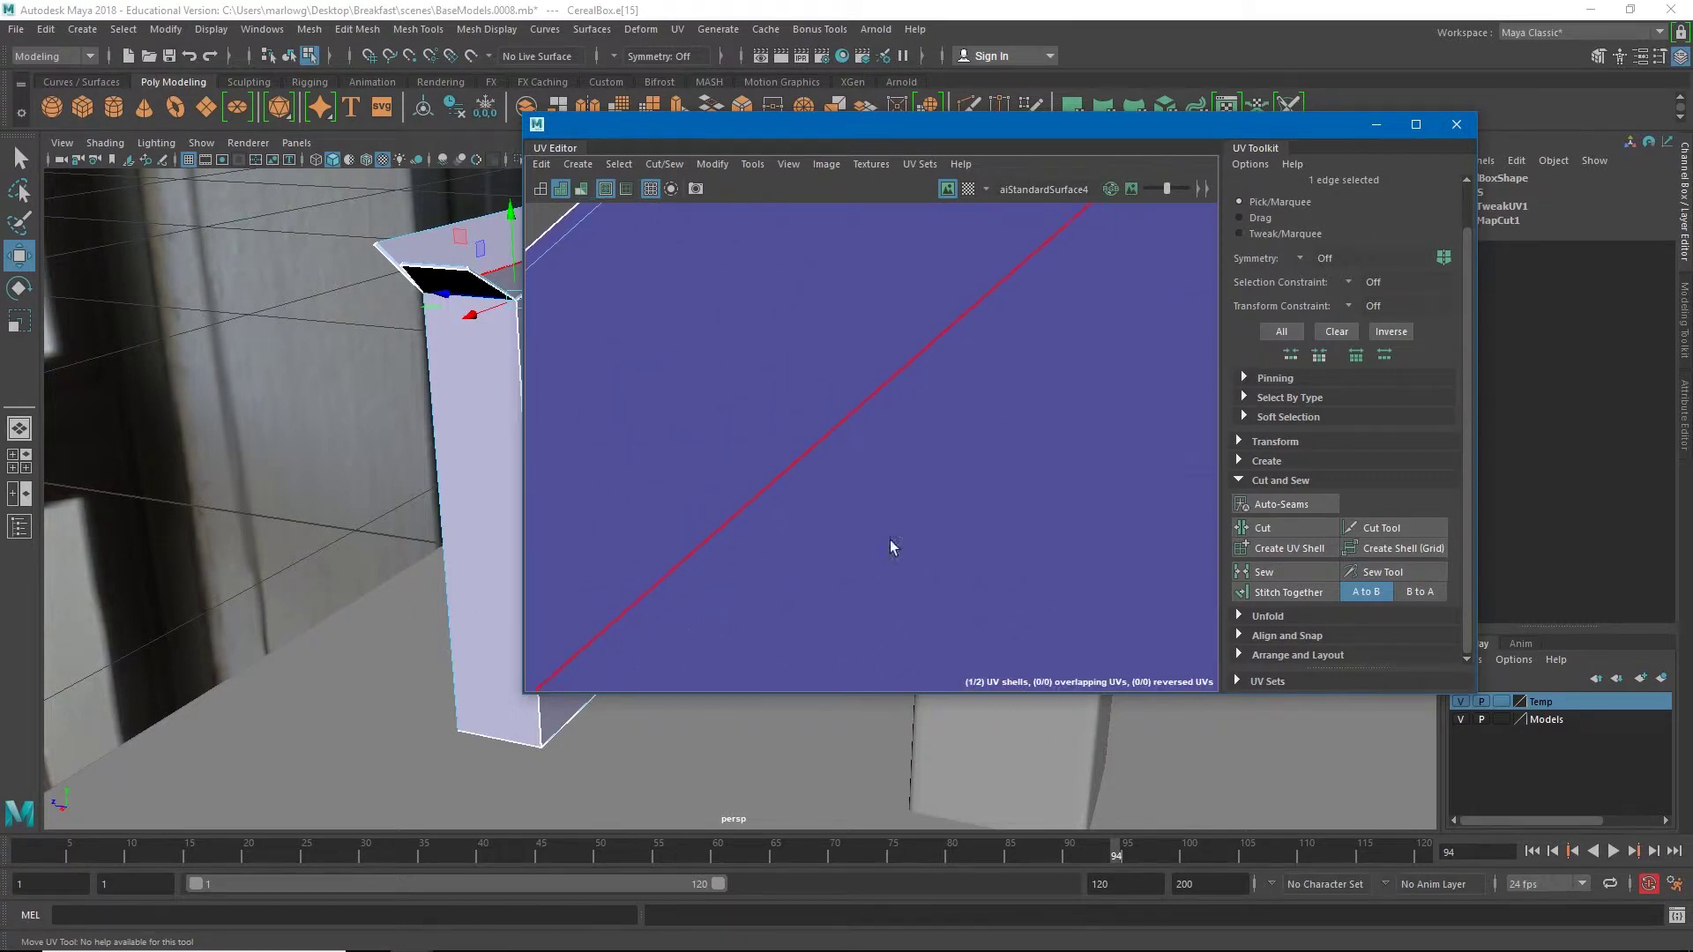
{"action": "scroll", "coordinate": [933, 485], "scroll_direction": "down", "scroll_amount": 1}
{"action": "middle_click_drag", "start_coordinate": [924, 466], "coordinate": [1158, 245], "text": "alt"}
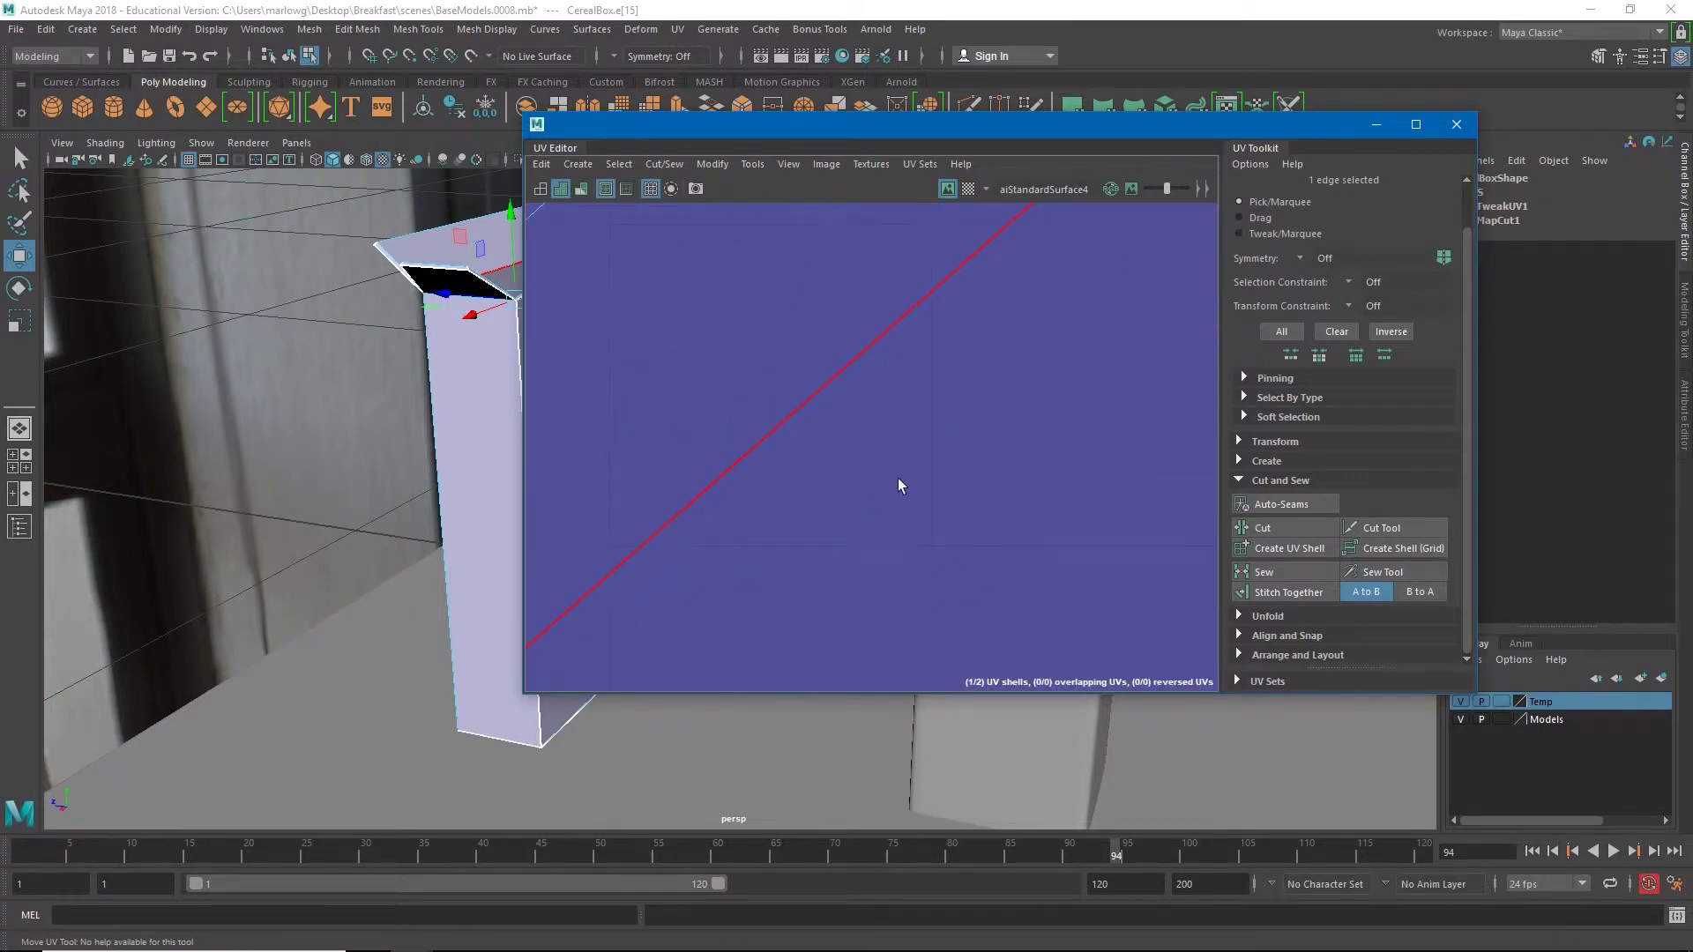
{"action": "scroll", "coordinate": [898, 478], "scroll_direction": "down", "scroll_amount": 5}
{"action": "middle_click_drag", "start_coordinate": [871, 552], "coordinate": [1063, 244], "text": "alt"}
{"action": "middle_click_drag", "start_coordinate": [802, 575], "coordinate": [958, 295], "text": "alt"}
{"action": "scroll", "coordinate": [873, 446], "scroll_direction": "up", "scroll_amount": 6}
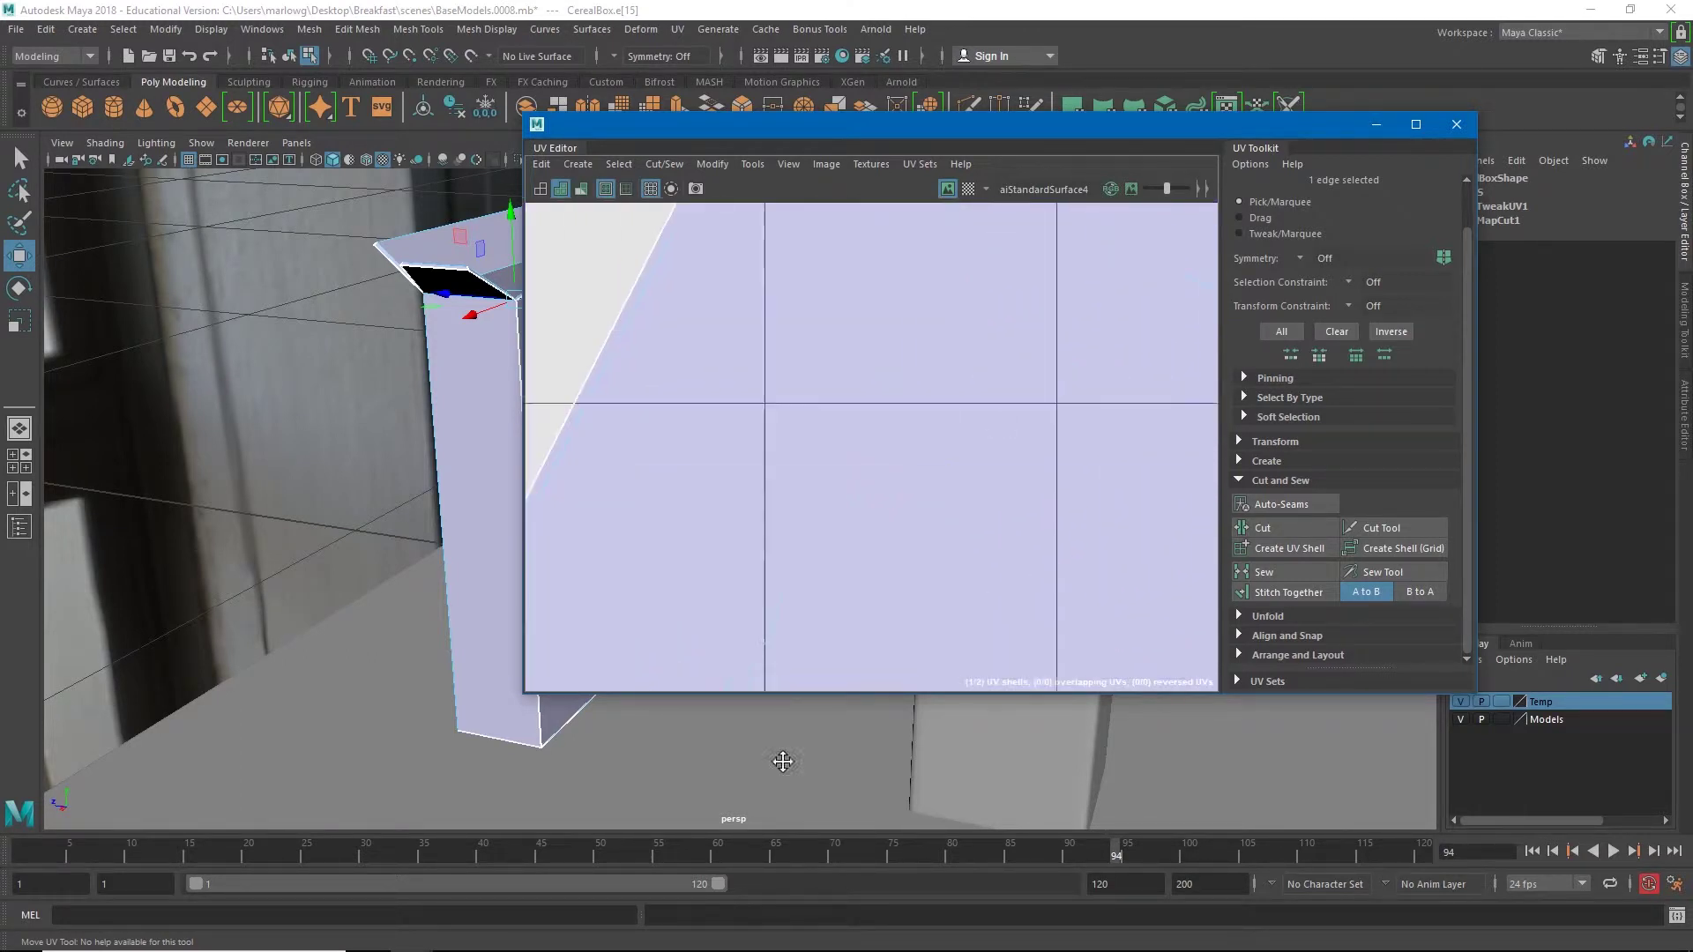
{"action": "middle_click_drag", "start_coordinate": [851, 564], "coordinate": [718, 718], "text": "alt"}
{"action": "middle_click_drag", "start_coordinate": [881, 449], "coordinate": [764, 631], "text": "alt"}
{"action": "middle_click_drag", "start_coordinate": [926, 344], "coordinate": [803, 511], "text": "alt"}
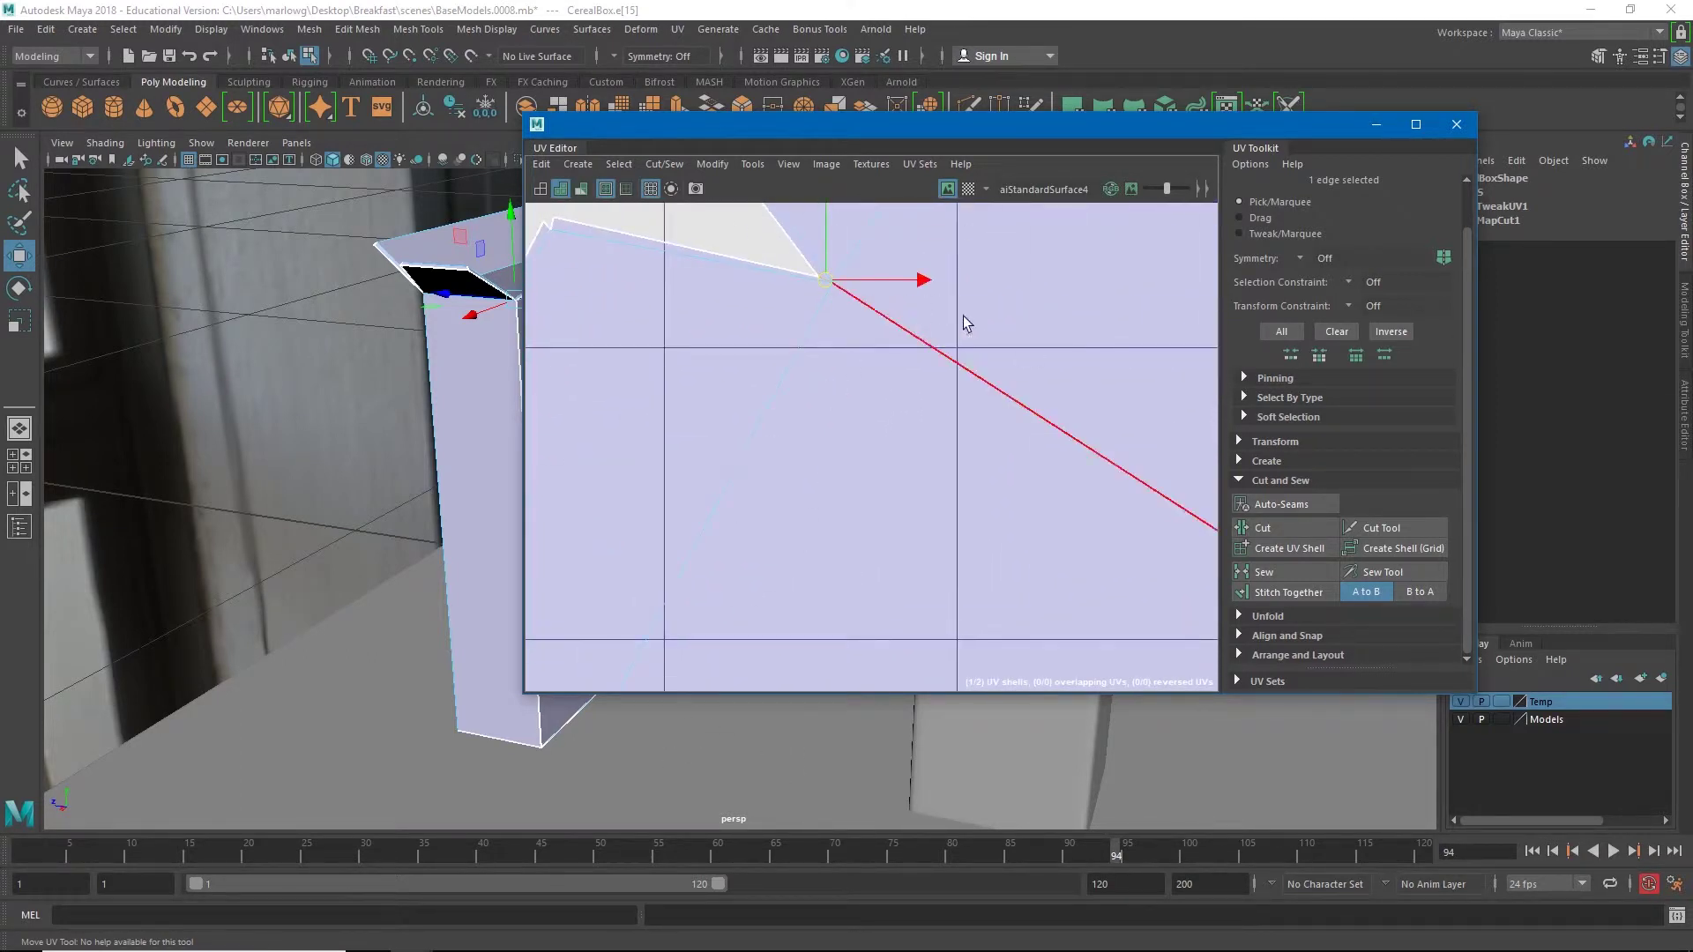
{"action": "left_click", "coordinate": [1287, 528]}
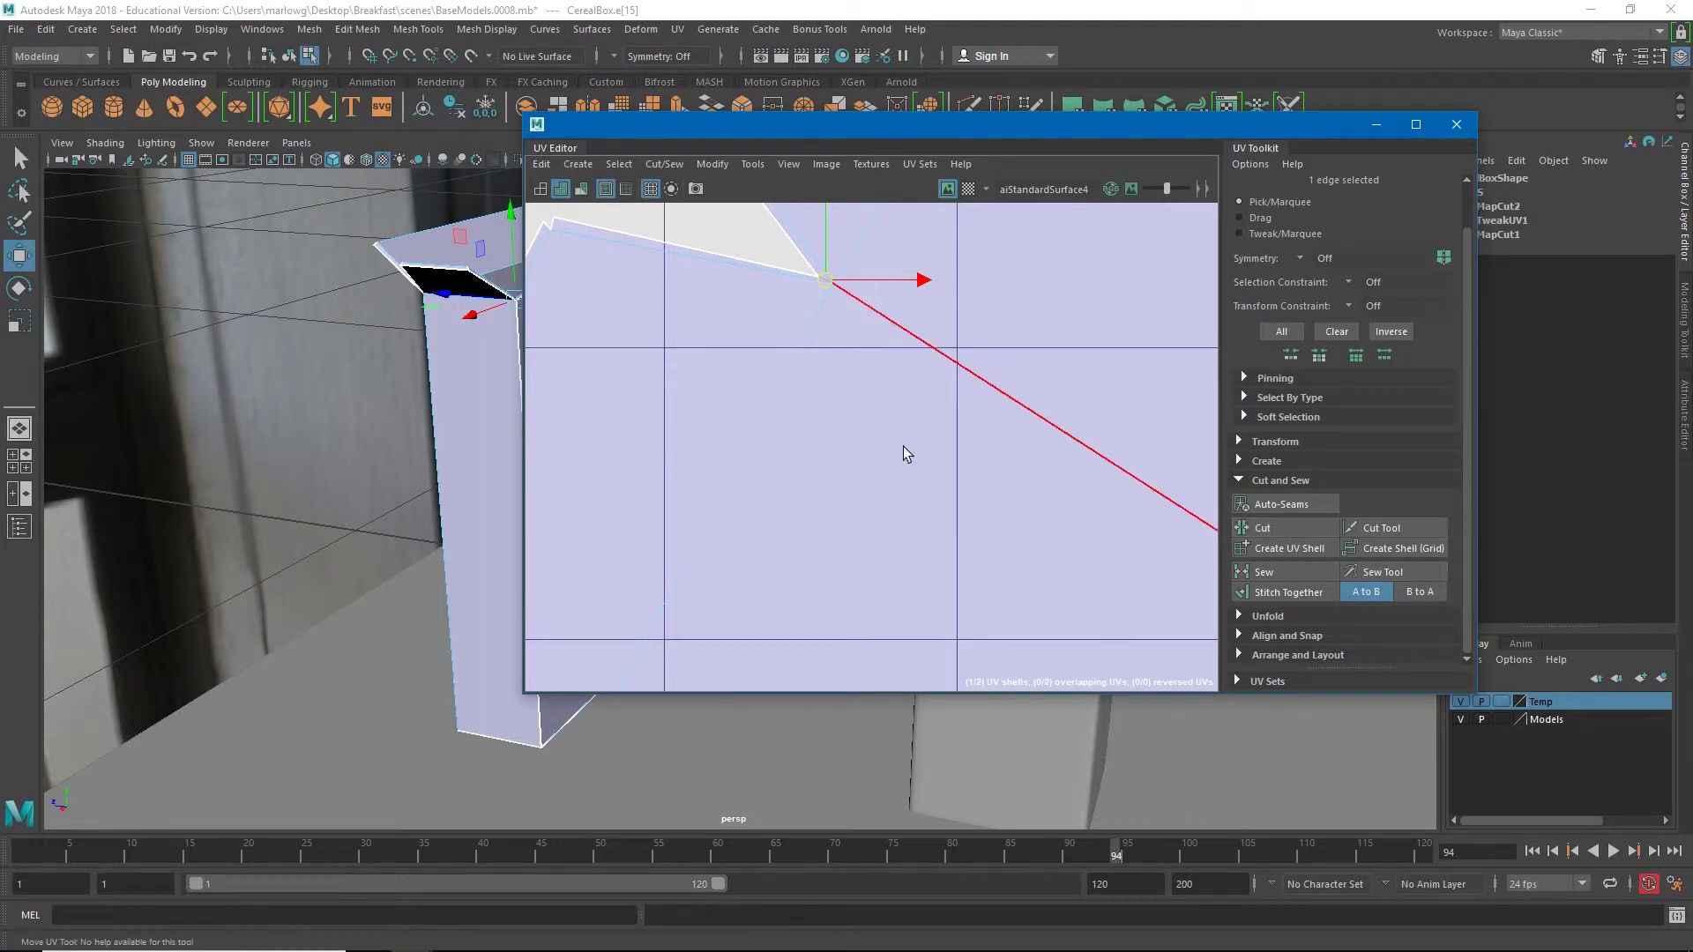
Step: Clear the selection and orbit the 3D view to inspect the new seam on the box
{"action": "scroll", "coordinate": [822, 506], "scroll_direction": "down", "scroll_amount": 5}
{"action": "middle_click_drag", "start_coordinate": [816, 556], "coordinate": [916, 168], "text": "alt"}
{"action": "middle_click_drag", "start_coordinate": [711, 584], "coordinate": [806, 427], "text": "alt"}
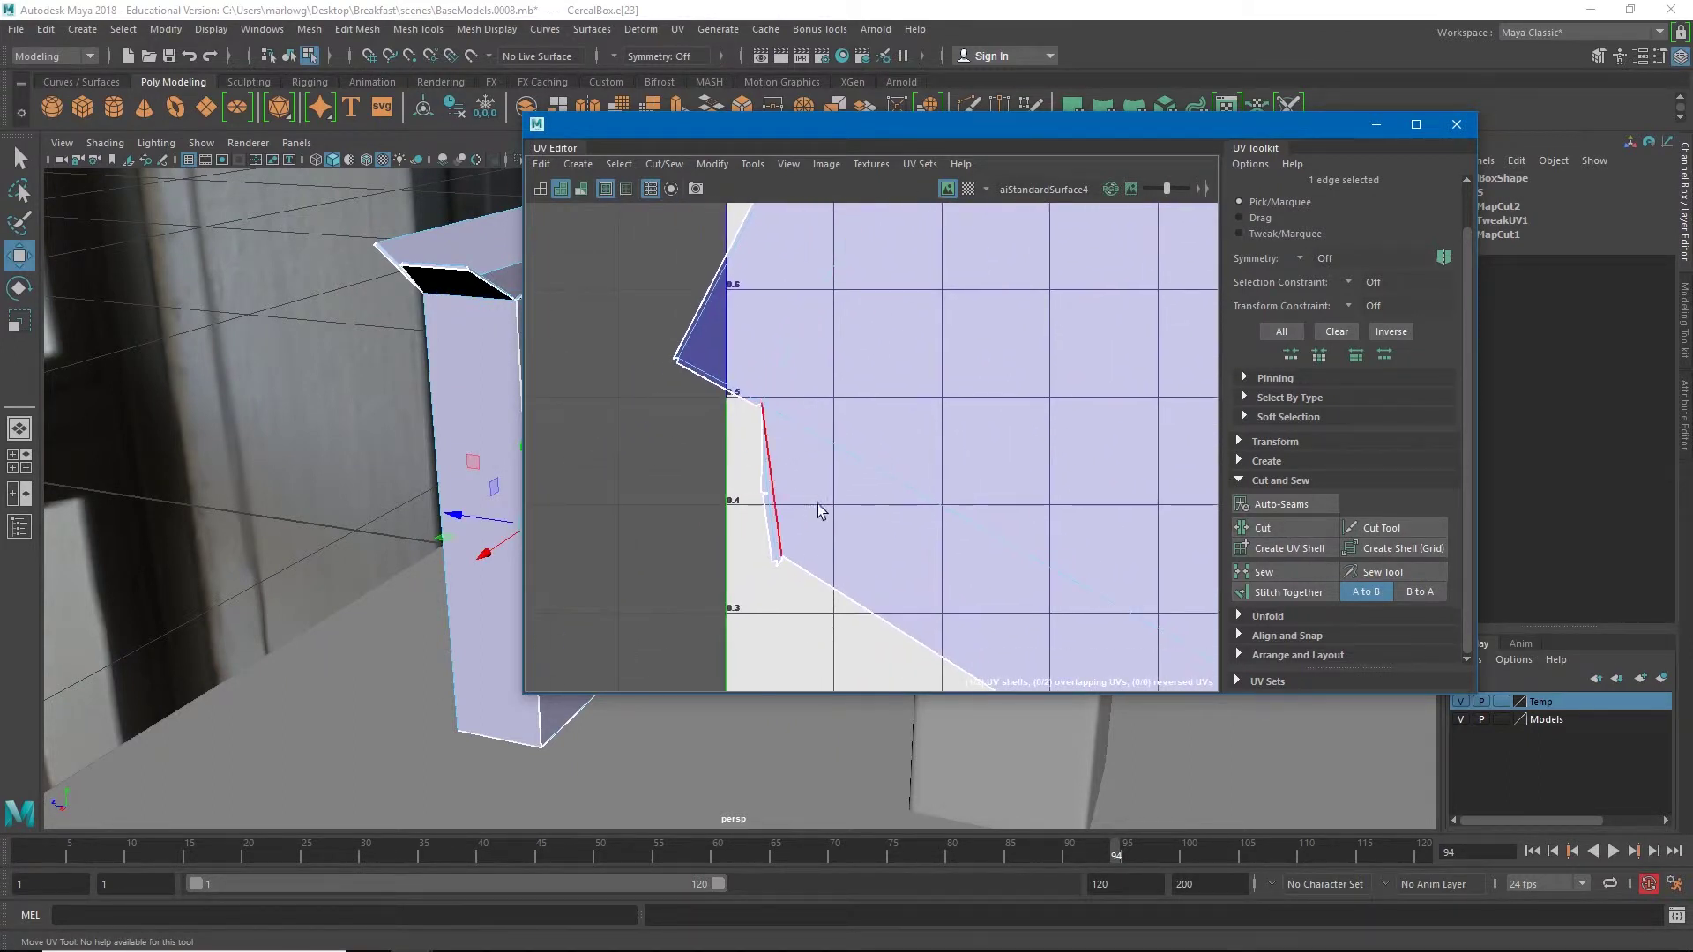
{"action": "left_click", "coordinate": [779, 599]}
{"action": "key", "text": "w"}
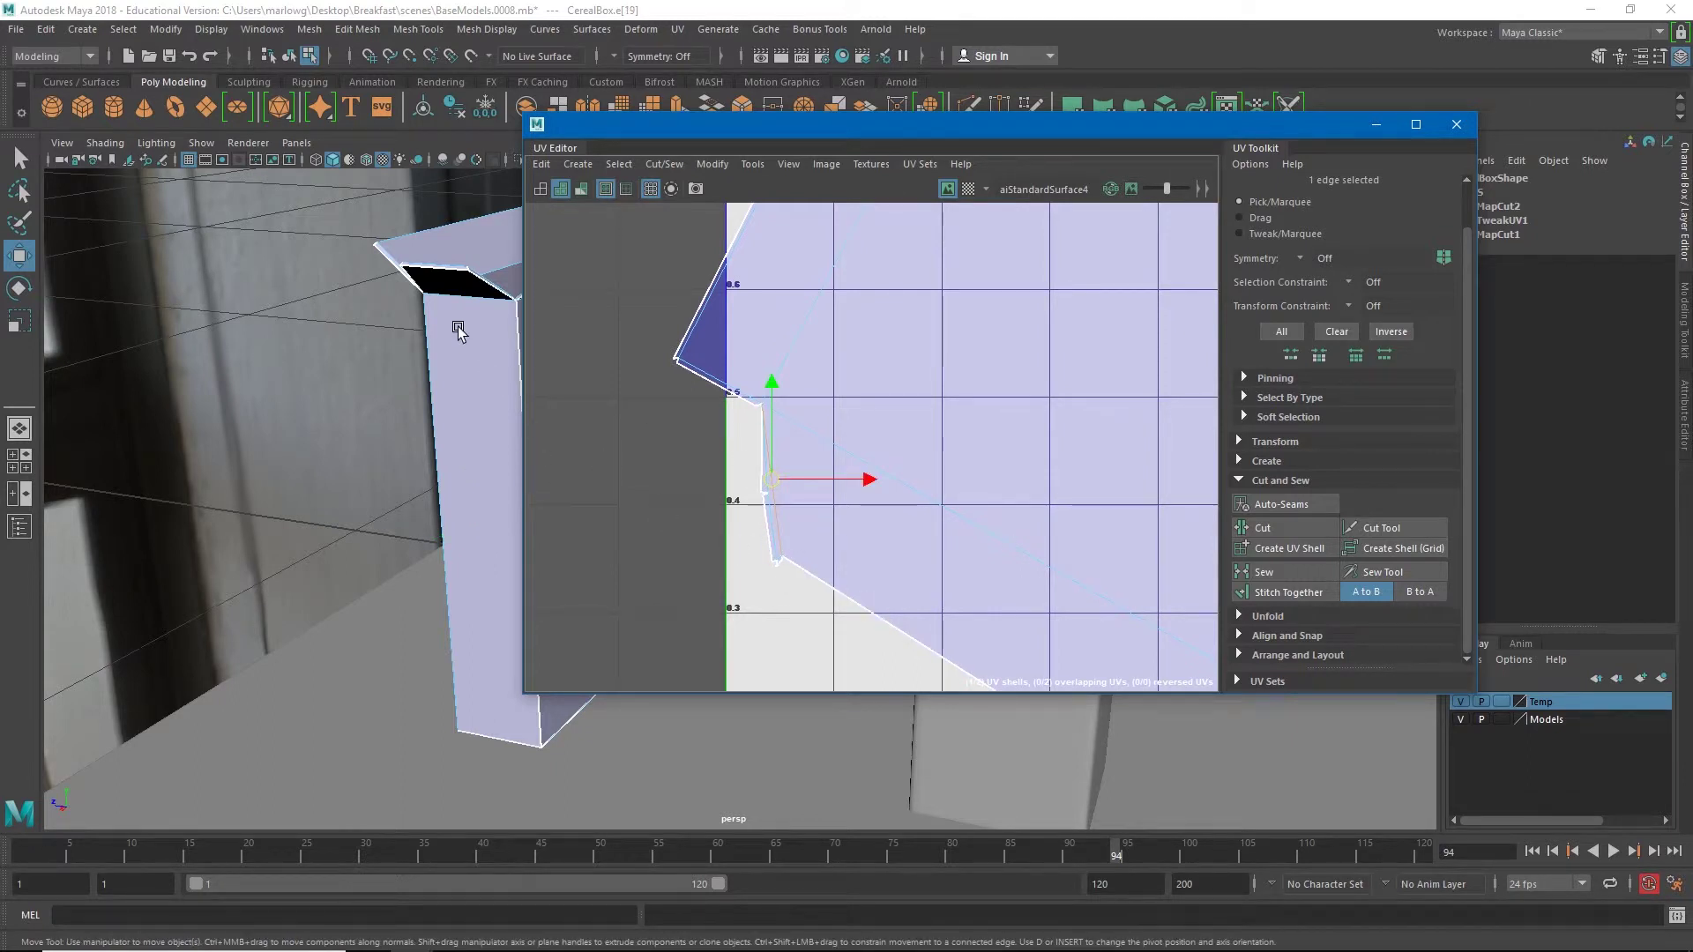
{"action": "key", "text": "f"}
{"action": "left_click_drag", "start_coordinate": [360, 440], "coordinate": [446, 505], "text": "alt"}
{"action": "mouse_move", "coordinate": [446, 505]}
{"action": "right_mouse_down", "text": "alt"}
{"action": "mouse_move", "coordinate": [315, 464]}
{"action": "mouse_move", "coordinate": [332, 489]}
{"action": "mouse_move", "coordinate": [432, 502]}
{"action": "right_mouse_up", "text": "alt"}
{"action": "left_click_drag", "start_coordinate": [352, 559], "coordinate": [828, 716], "text": "alt"}
{"action": "middle_click_drag", "start_coordinate": [945, 694], "coordinate": [838, 523], "text": "alt"}
{"action": "middle_click_drag", "start_coordinate": [1133, 782], "coordinate": [886, 704], "text": "alt"}
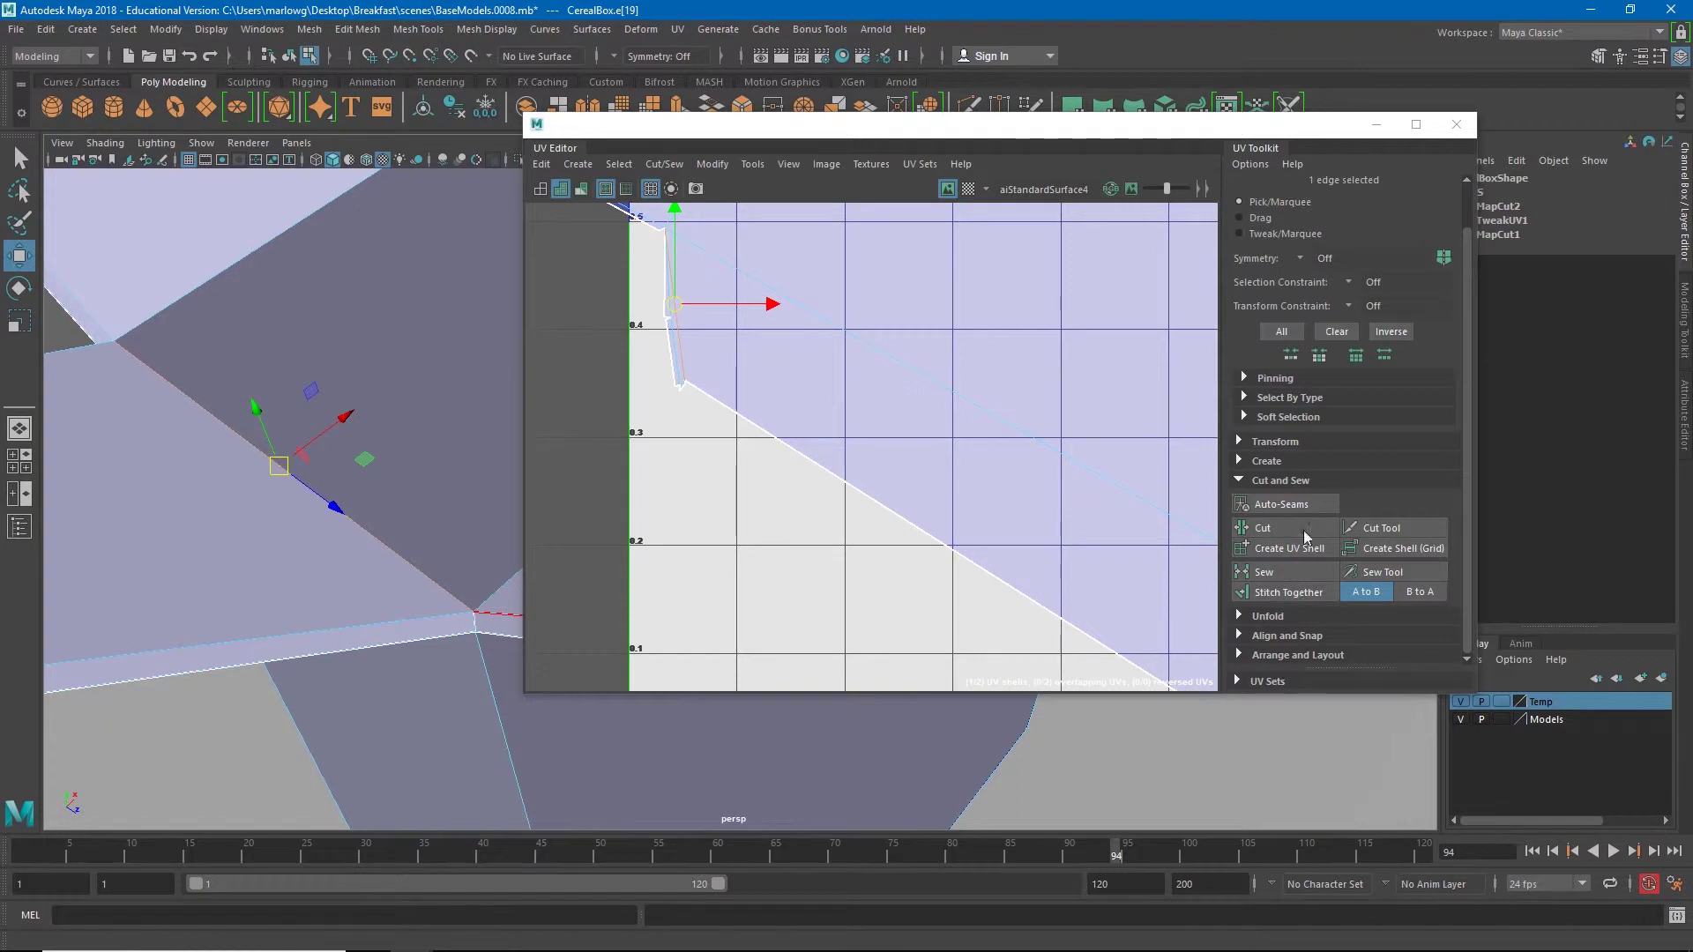
Step: Select all 64 UVs of both shells in UV mode
{"action": "right_click_drag", "start_coordinate": [1007, 431], "coordinate": [1086, 431]}
{"action": "scroll", "coordinate": [1007, 483], "scroll_direction": "down", "scroll_amount": 4}
{"action": "scroll", "coordinate": [1007, 491], "scroll_direction": "down", "scroll_amount": 5}
{"action": "left_click_drag", "start_coordinate": [764, 298], "coordinate": [1209, 684]}
Step: Unfold the selected UVs so the left shell becomes more compact
{"action": "left_click", "coordinate": [725, 169]}
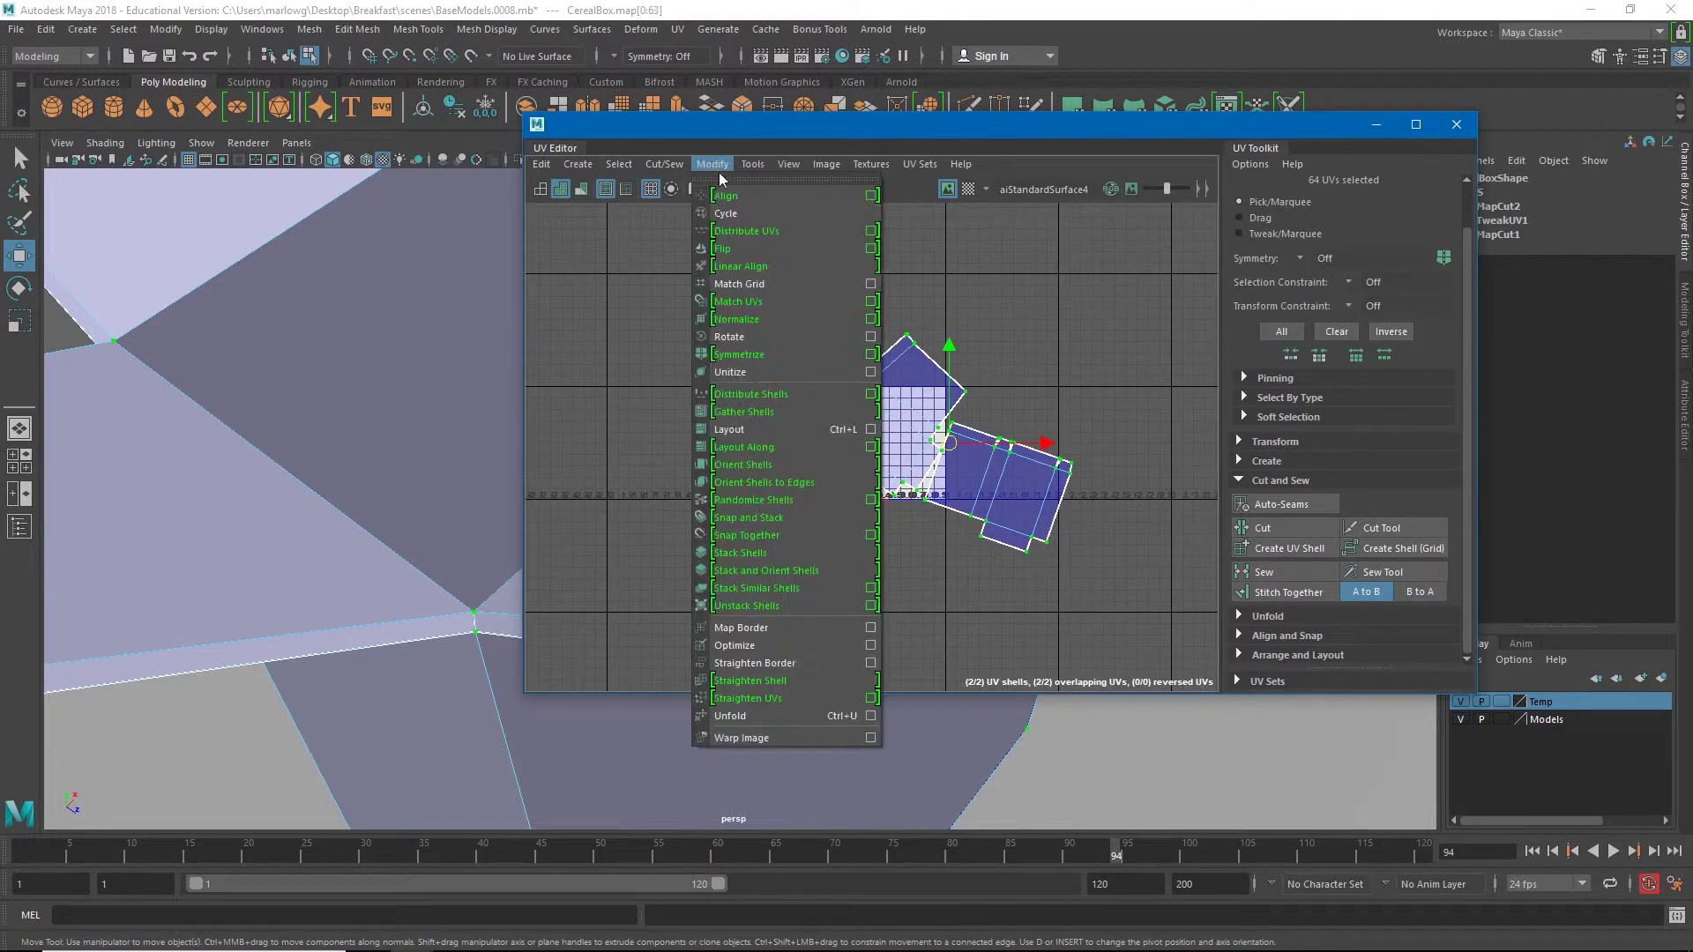
{"action": "left_click", "coordinate": [792, 721]}
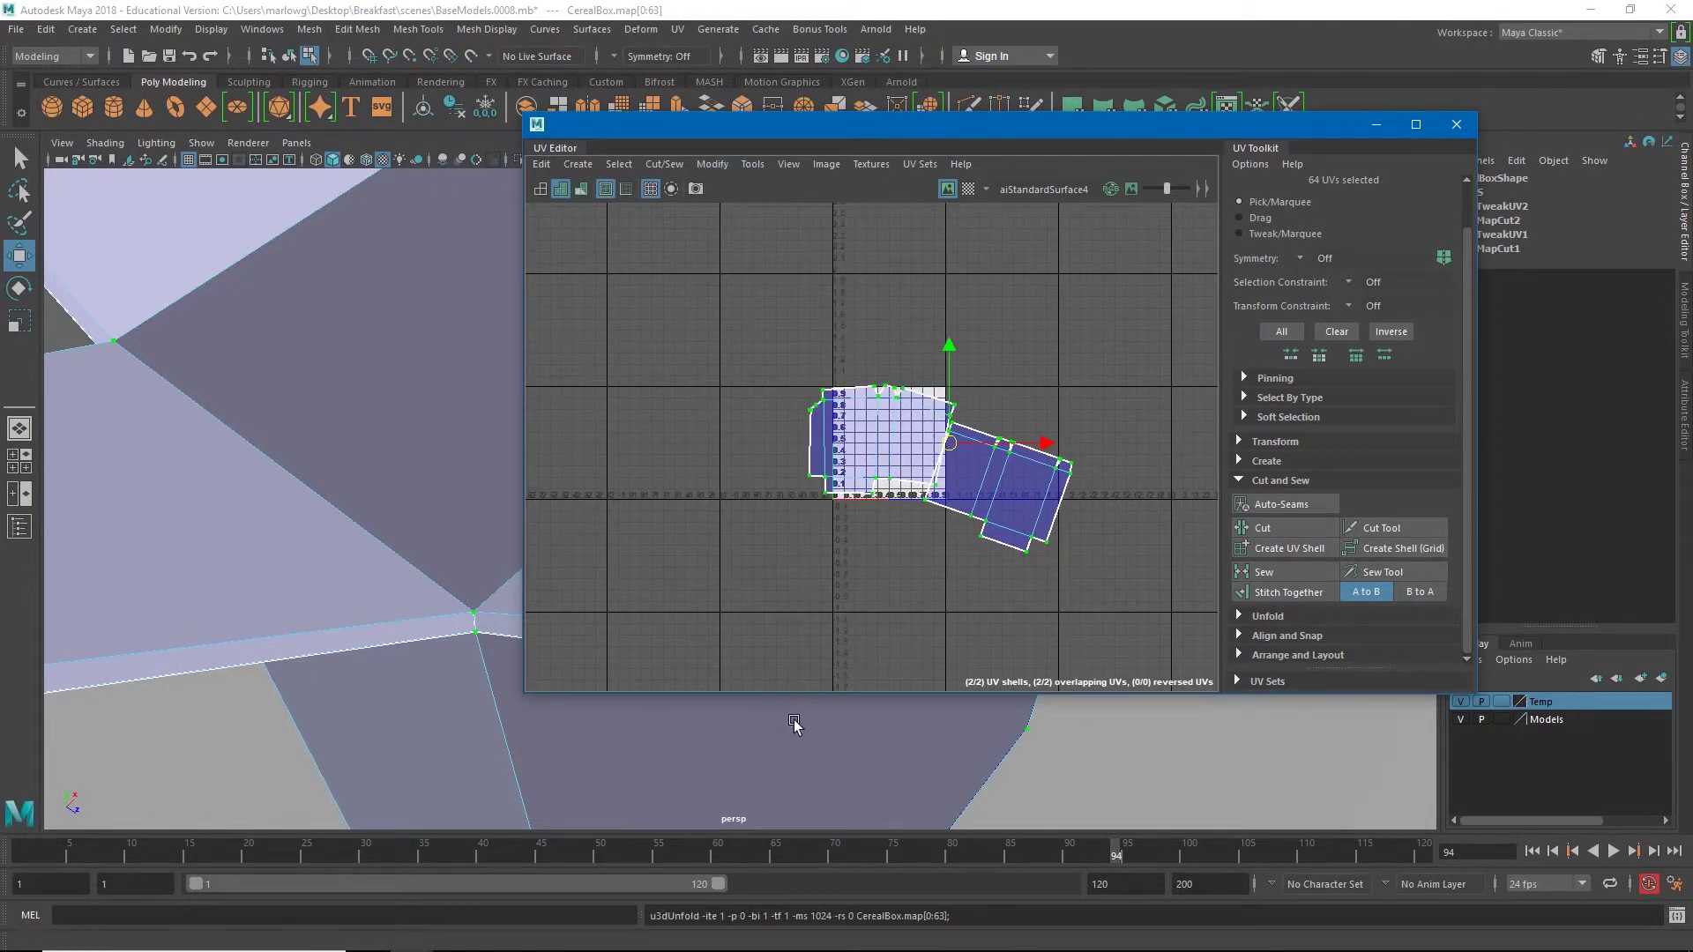
{"action": "left_click", "coordinate": [1007, 336]}
Step: Zoom in on the left shell's upper-left corner to pick the next edge
{"action": "scroll", "coordinate": [913, 423], "scroll_direction": "up", "scroll_amount": 5}
{"action": "middle_click_drag", "start_coordinate": [728, 433], "coordinate": [1024, 417], "text": "alt"}
{"action": "right_click_drag", "start_coordinate": [765, 406], "coordinate": [1371, 447], "text": "alt"}
{"action": "middle_click_drag", "start_coordinate": [995, 431], "coordinate": [884, 533], "text": "alt"}
{"action": "right_click_drag", "start_coordinate": [889, 480], "coordinate": [1178, 488], "text": "alt"}
{"action": "mouse_move", "coordinate": [843, 462]}
{"action": "right_mouse_down"}
{"action": "mouse_move", "coordinate": [870, 466]}
{"action": "mouse_move", "coordinate": [790, 450]}
{"action": "mouse_move", "coordinate": [843, 436]}
{"action": "right_mouse_up"}
Step: Cut the UVs along the upper-left corner edge, creating a third shell
{"action": "left_click", "coordinate": [843, 436]}
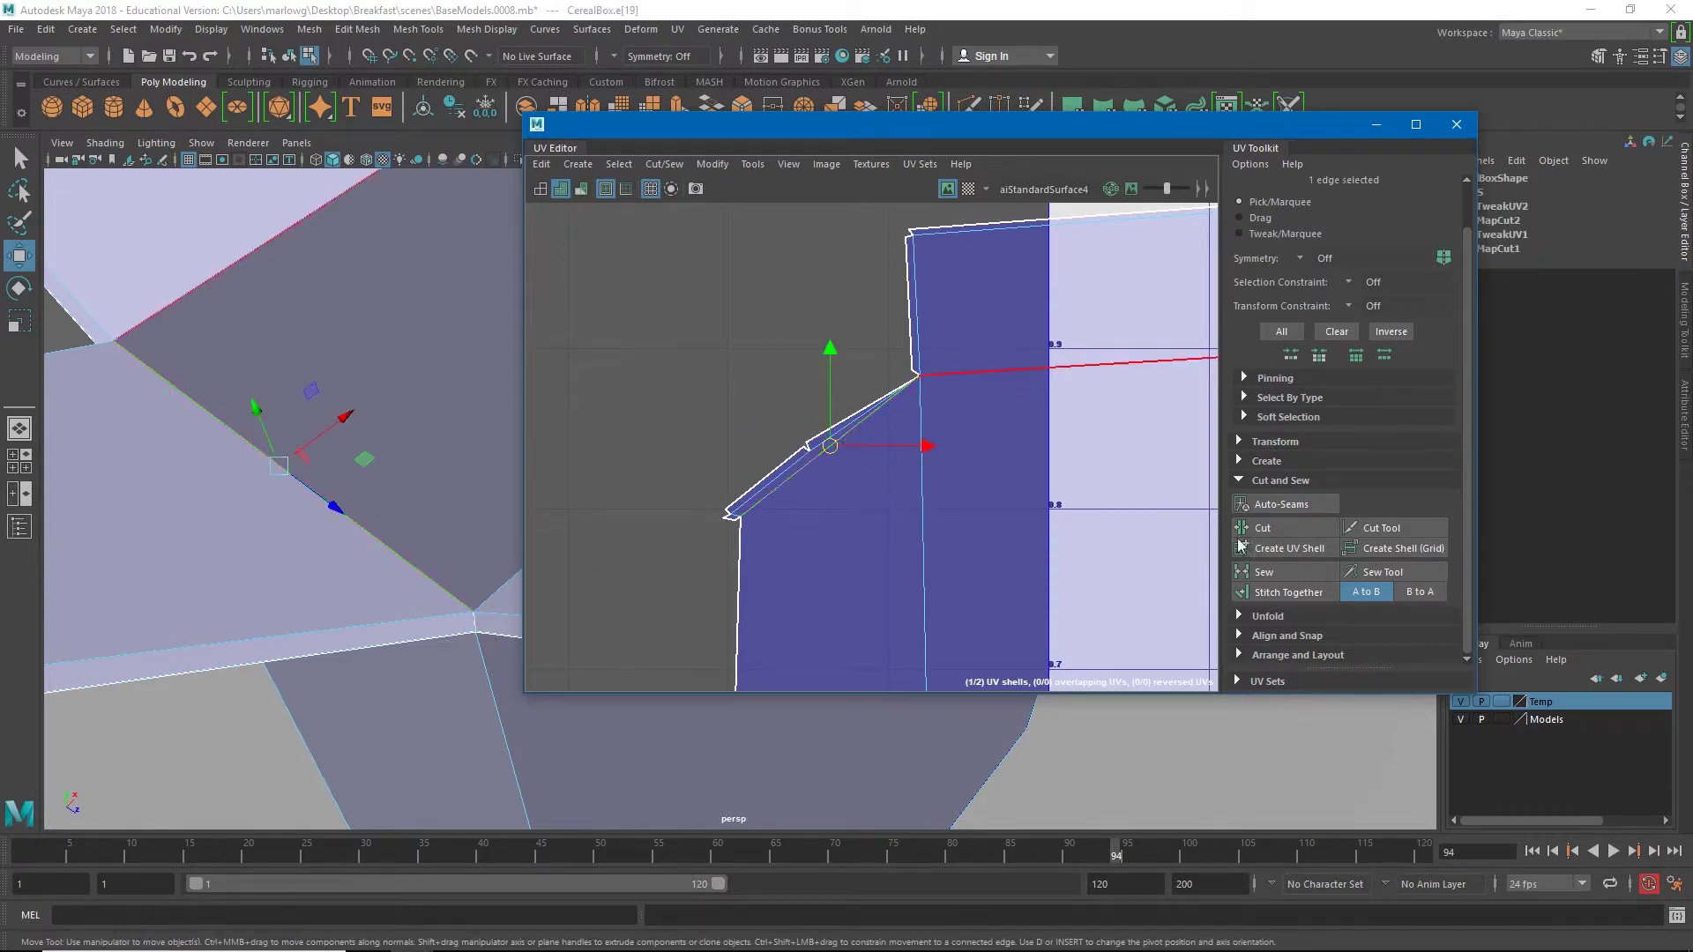
{"action": "left_click", "coordinate": [1278, 528]}
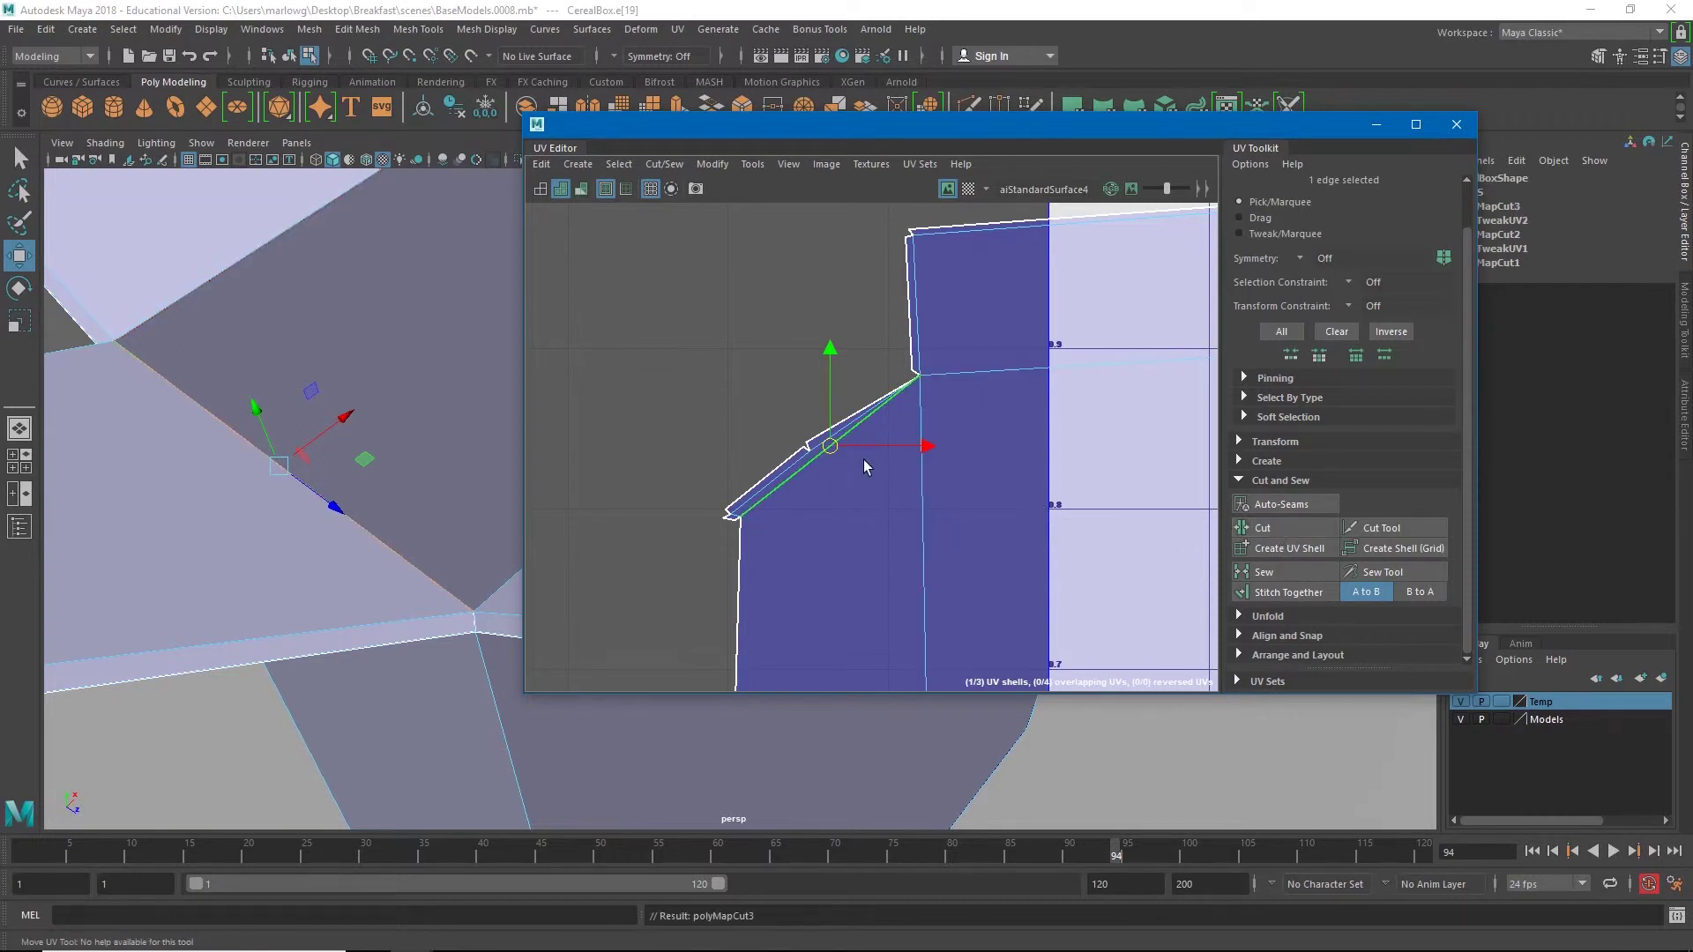
{"action": "scroll", "coordinate": [850, 510], "scroll_direction": "down", "scroll_amount": 10}
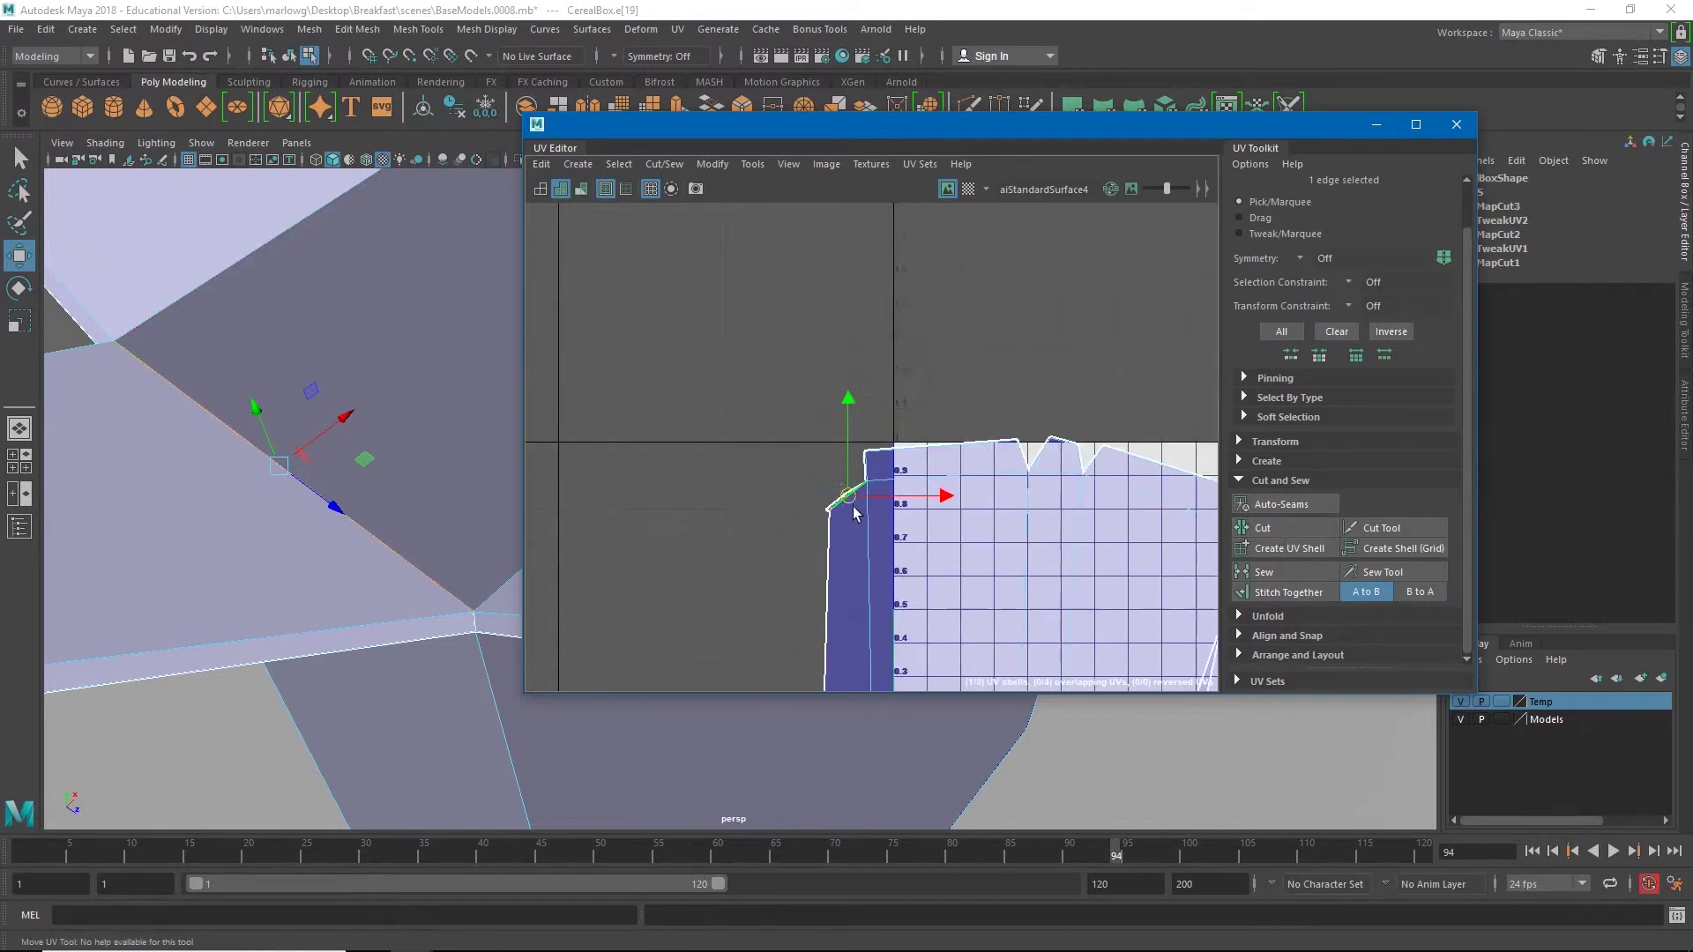
{"action": "middle_click_drag", "start_coordinate": [1014, 562], "coordinate": [898, 363], "text": "alt"}
Step: Select all 66 UVs across the three shells
{"action": "scroll", "coordinate": [1011, 425], "scroll_direction": "down", "scroll_amount": 1}
{"action": "scroll", "coordinate": [1009, 426], "scroll_direction": "down", "scroll_amount": 3}
{"action": "right_click_drag", "start_coordinate": [1006, 455], "coordinate": [1065, 464]}
{"action": "middle_click_drag", "start_coordinate": [1070, 491], "coordinate": [938, 454], "text": "alt"}
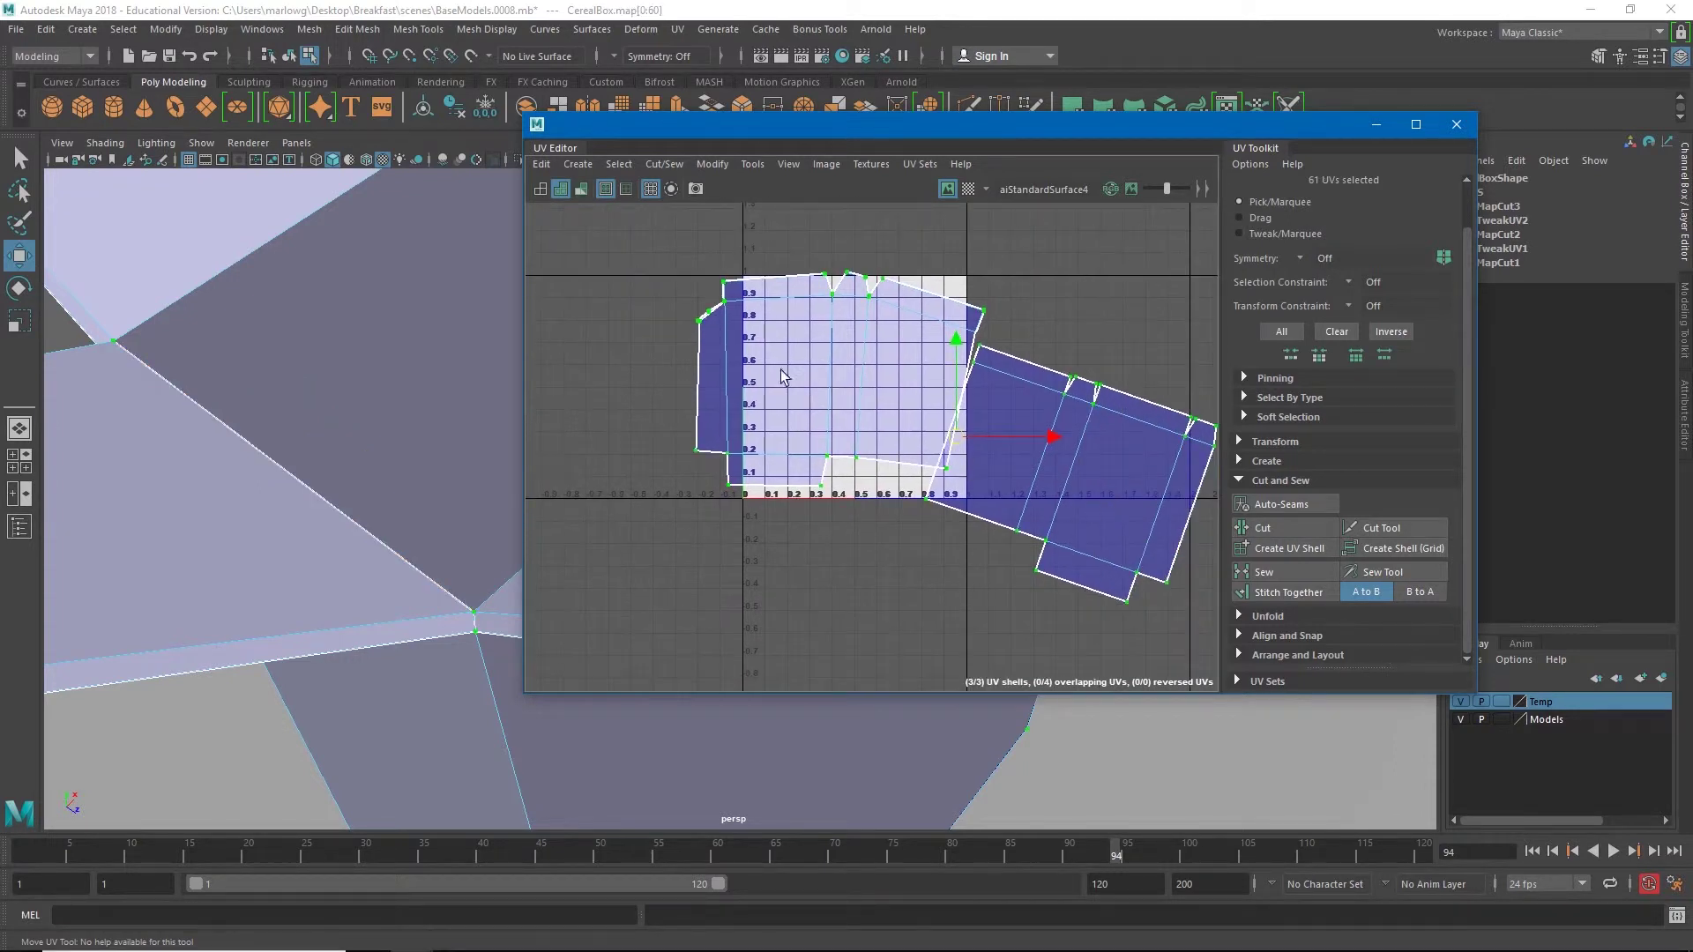
{"action": "left_click_drag", "start_coordinate": [644, 238], "coordinate": [1224, 669]}
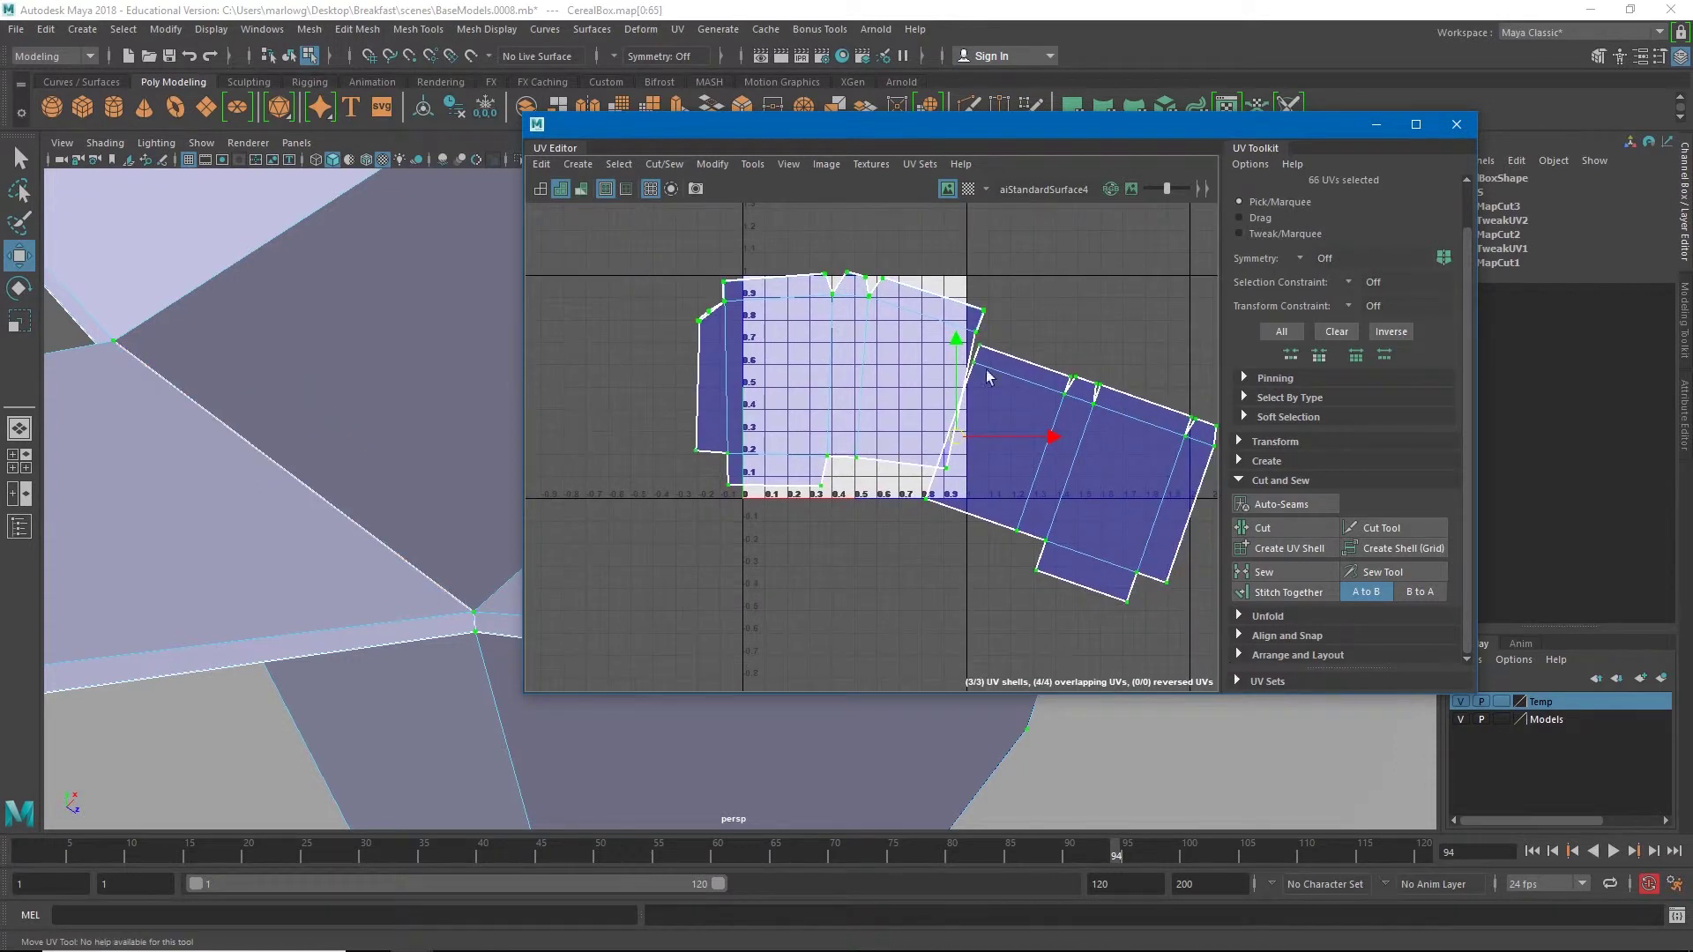
{"action": "left_click", "coordinate": [730, 161]}
{"action": "left_click", "coordinate": [821, 736]}
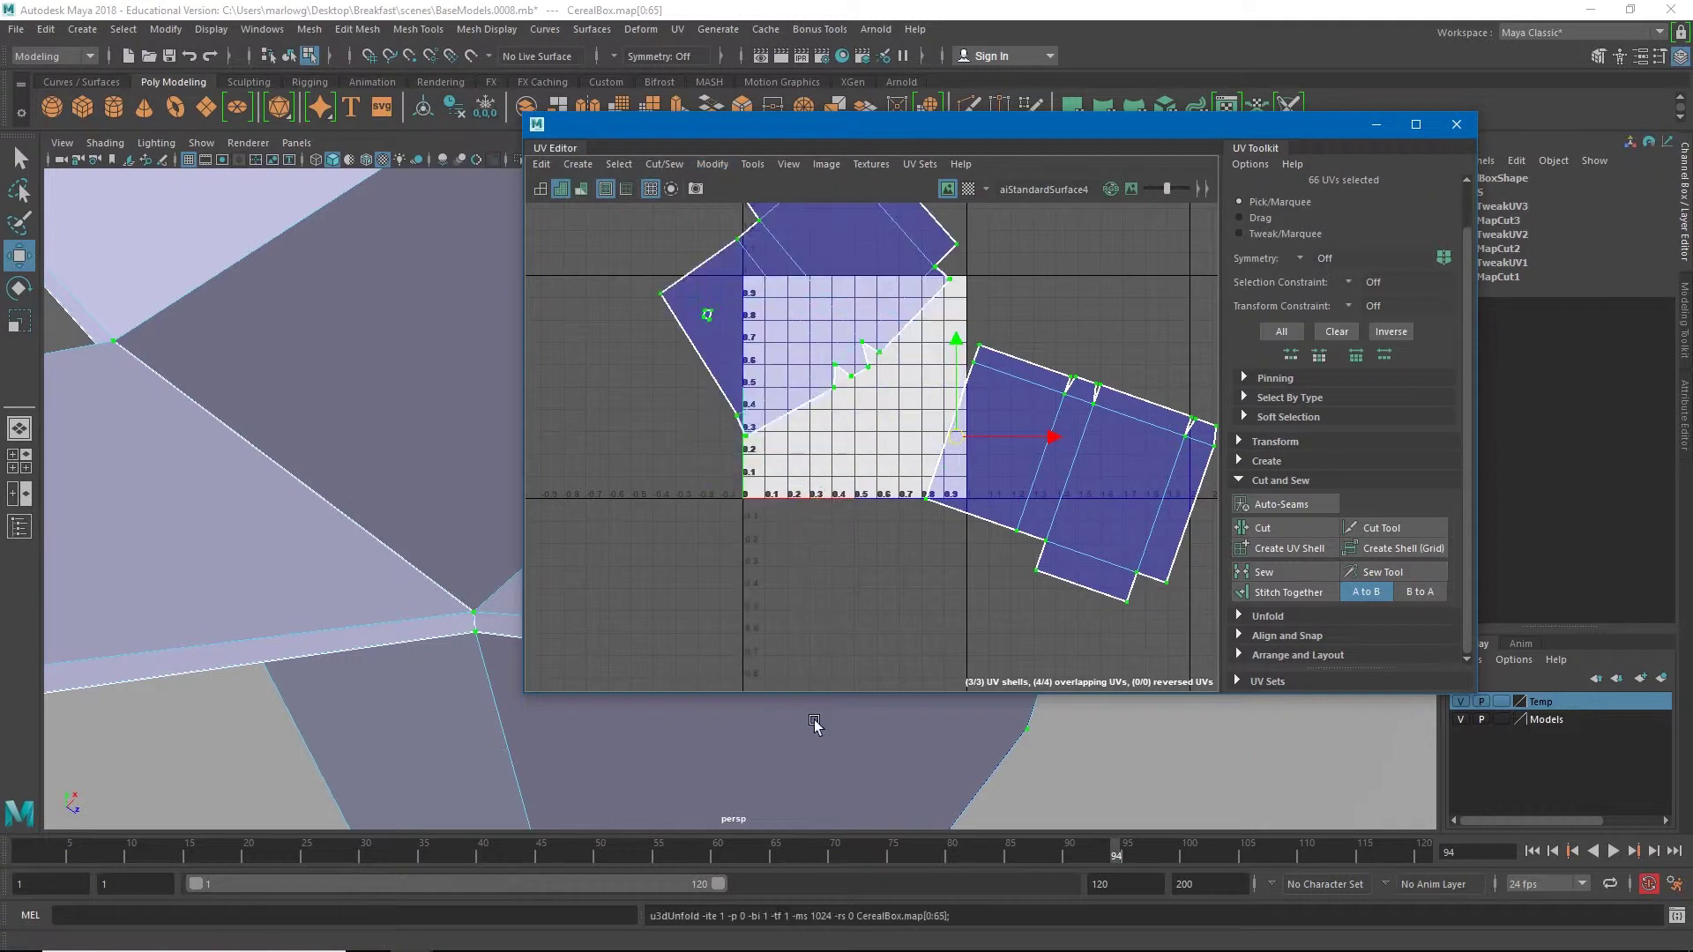
{"action": "scroll", "coordinate": [804, 476], "scroll_direction": "down", "scroll_amount": 2}
{"action": "middle_click_drag", "start_coordinate": [737, 362], "coordinate": [765, 420], "text": "alt"}
{"action": "right_click_drag", "start_coordinate": [746, 472], "coordinate": [1394, 502], "text": "alt"}
{"action": "scroll", "coordinate": [939, 561], "scroll_direction": "up", "scroll_amount": 5}
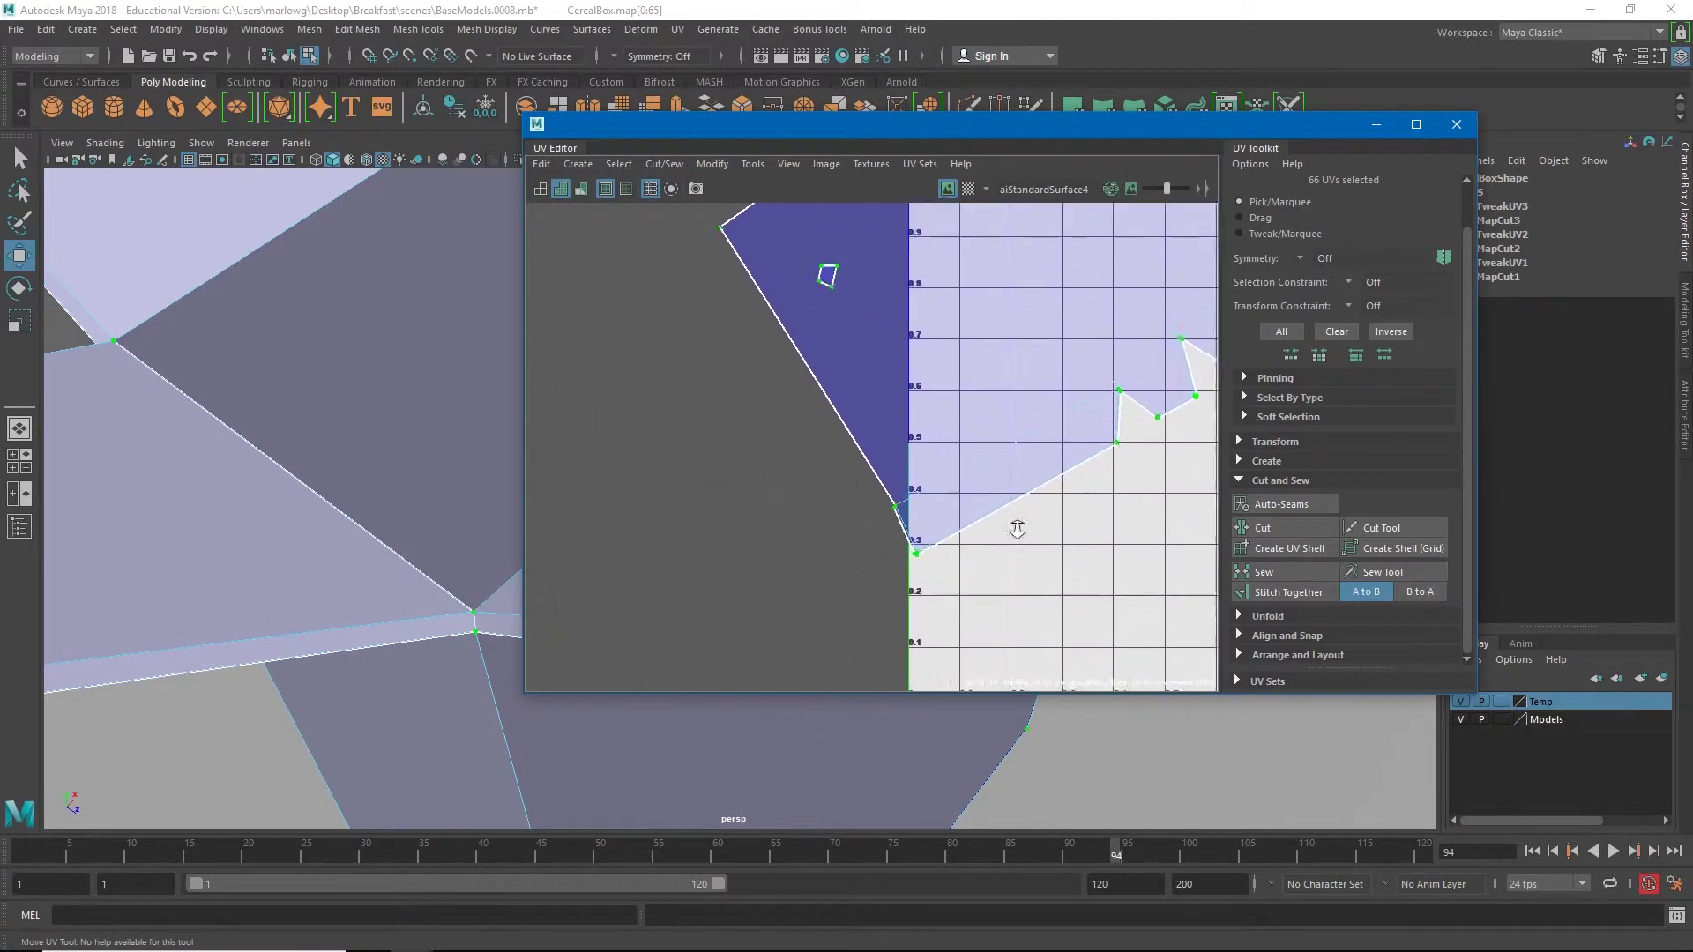
{"action": "middle_click_drag", "start_coordinate": [928, 554], "coordinate": [679, 492], "text": "alt"}
{"action": "right_click_drag", "start_coordinate": [756, 529], "coordinate": [1135, 546], "text": "alt"}
{"action": "scroll", "coordinate": [824, 491], "scroll_direction": "down", "scroll_amount": 3}
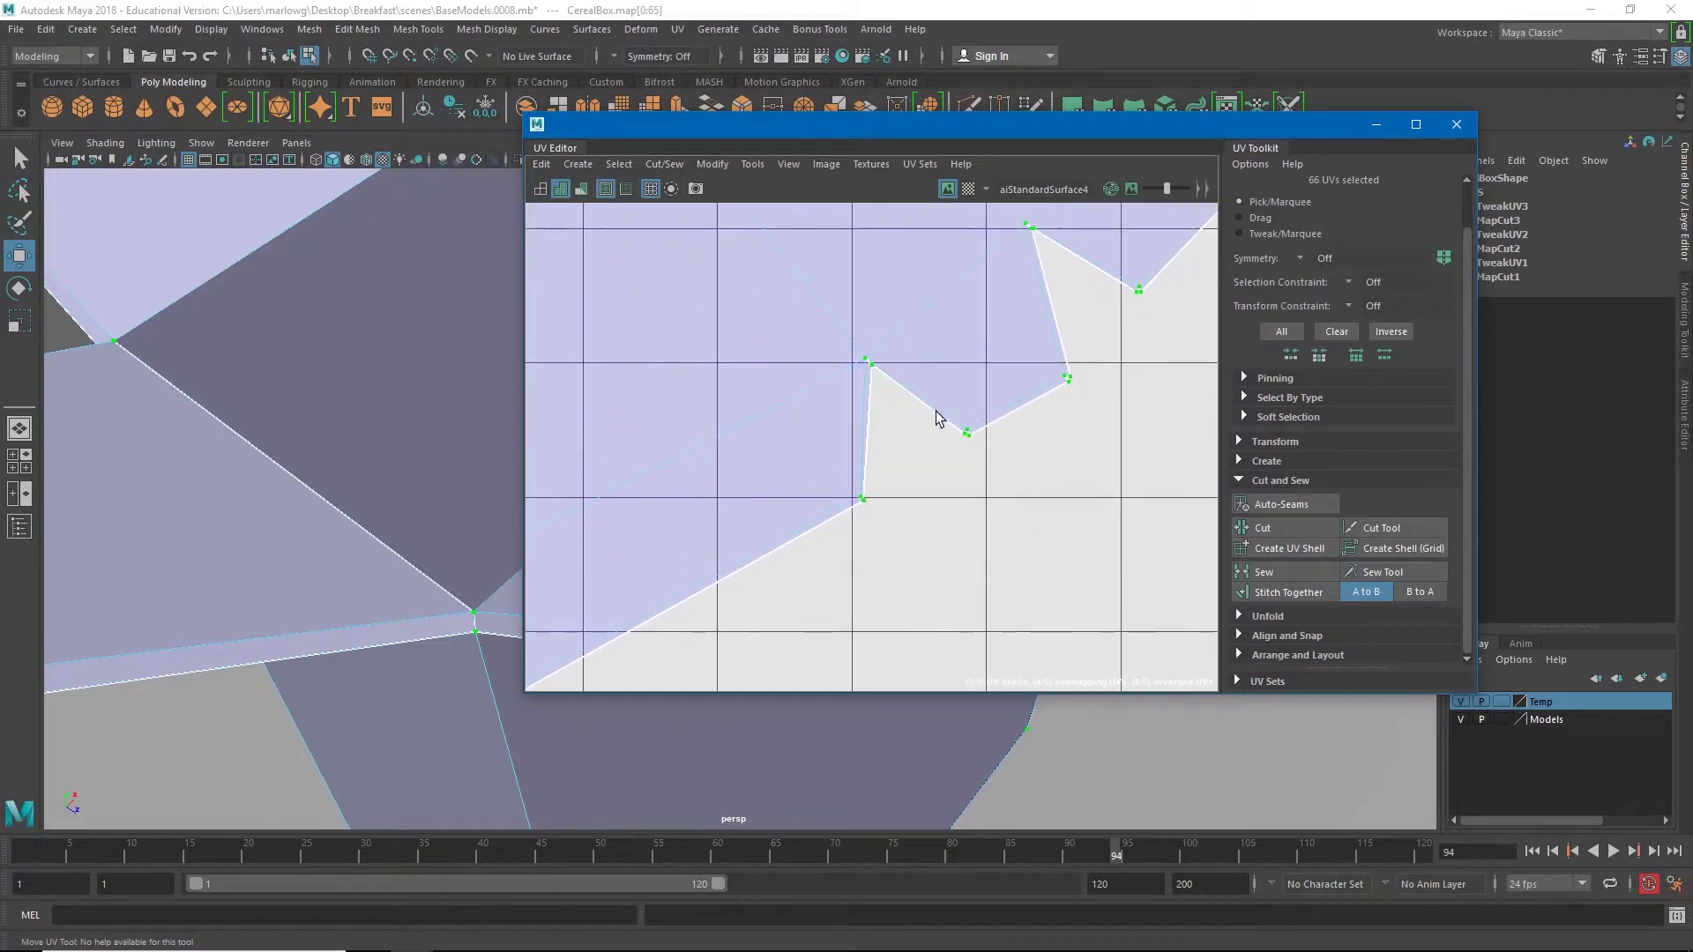
{"action": "scroll", "coordinate": [936, 425], "scroll_direction": "up", "scroll_amount": 6}
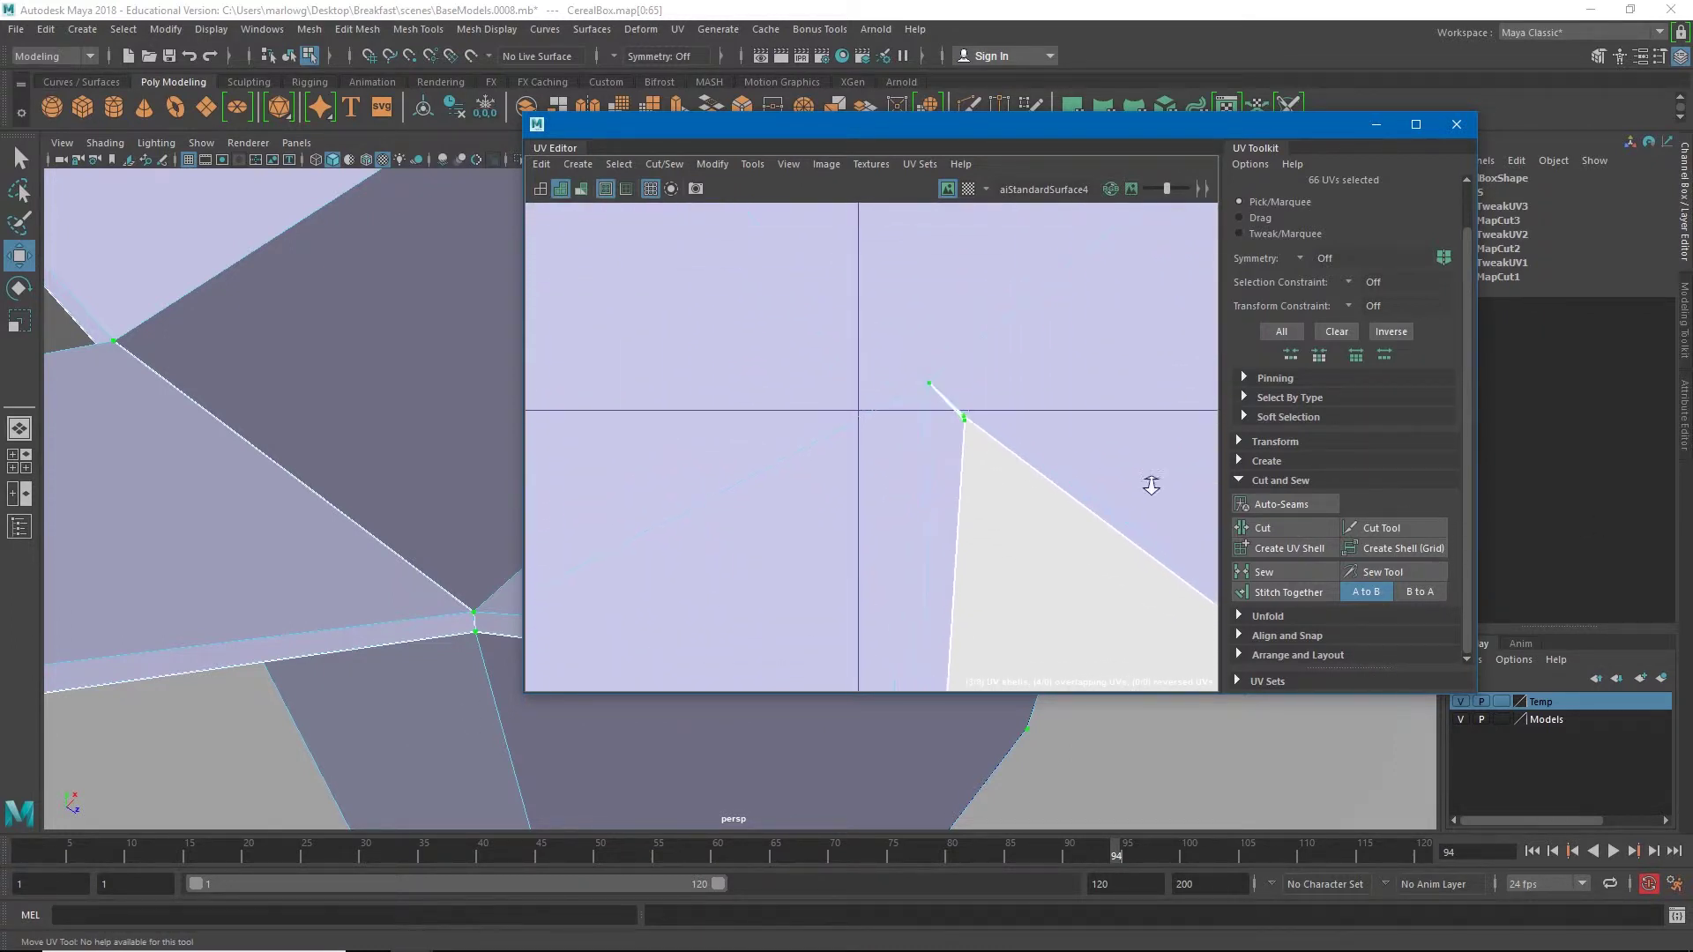
{"action": "middle_click_drag", "start_coordinate": [997, 468], "coordinate": [918, 494], "text": "alt"}
Step: Cut the UVs along the shell's border edge, making four shells
{"action": "right_click", "coordinate": [923, 496]}
{"action": "right_click_drag", "start_coordinate": [922, 494], "coordinate": [919, 448]}
{"action": "left_click", "coordinate": [915, 455]}
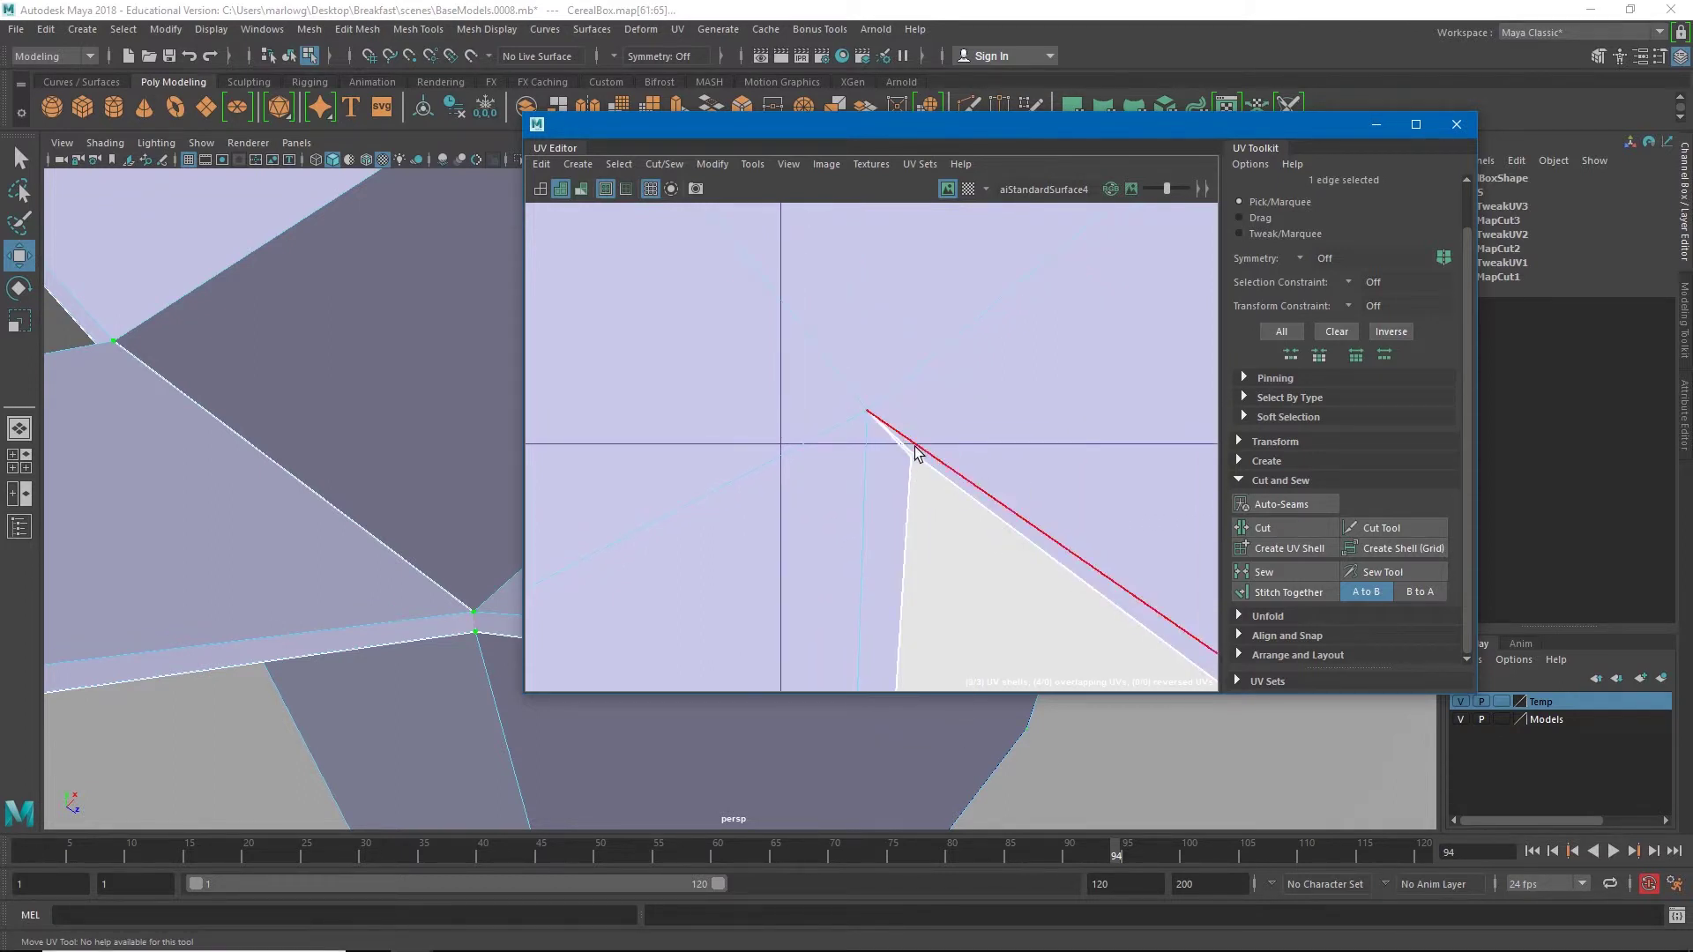
{"action": "left_click", "coordinate": [917, 457]}
{"action": "key", "text": "w"}
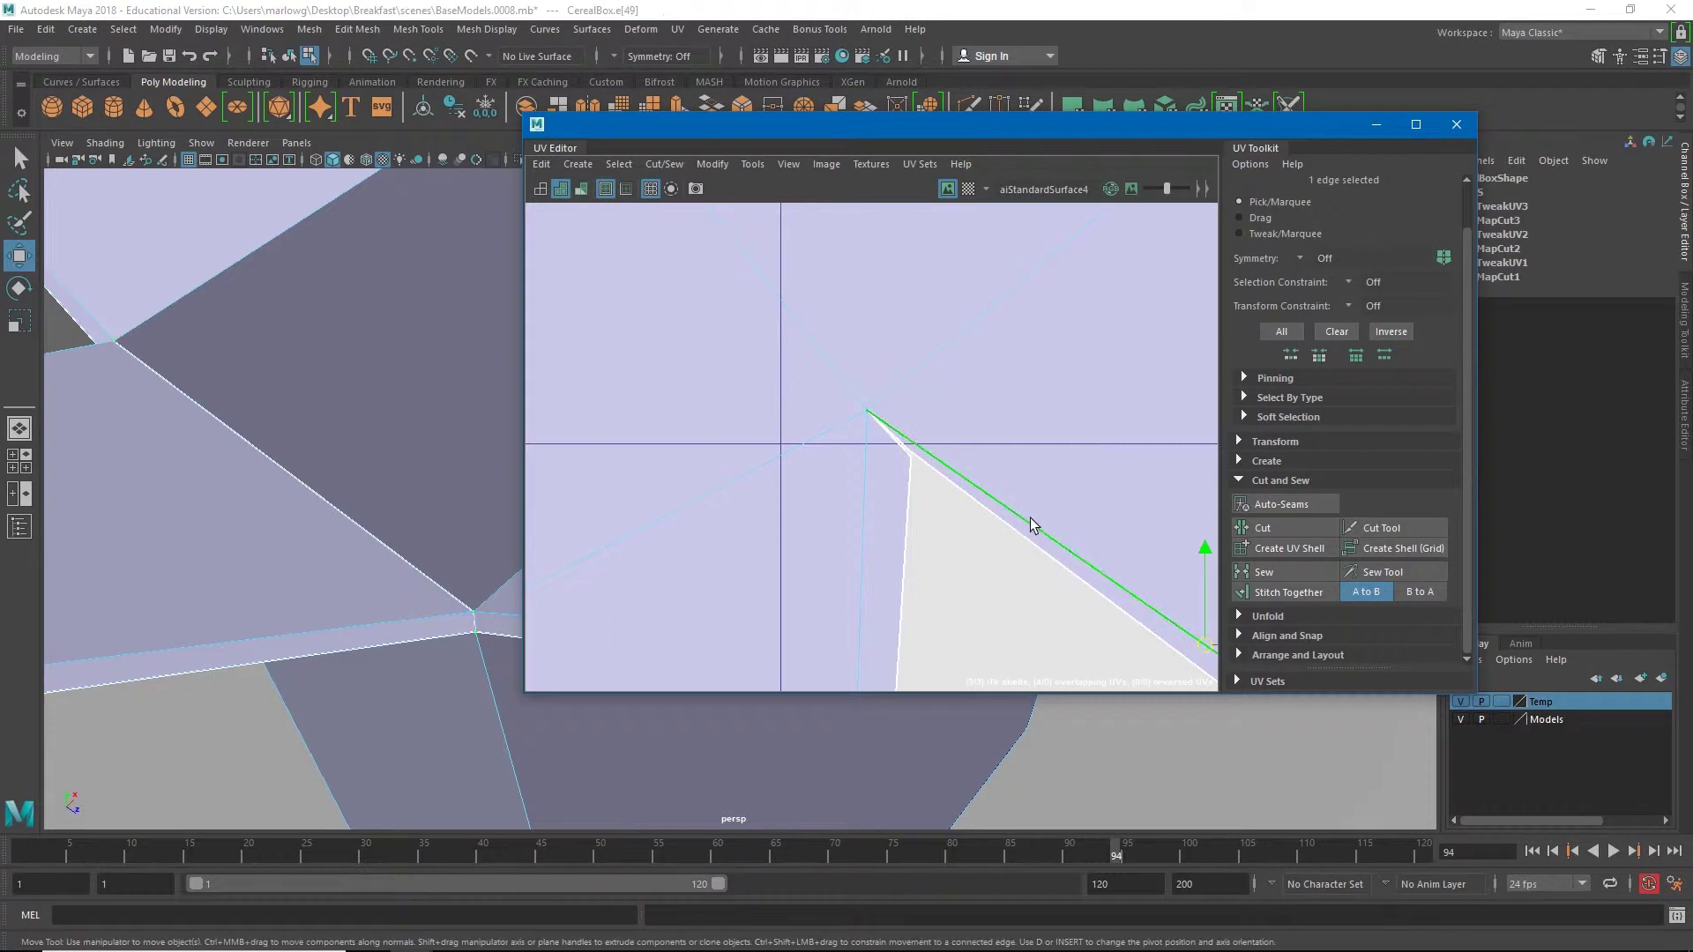
{"action": "right_click_drag", "start_coordinate": [1021, 521], "coordinate": [908, 510], "text": "alt"}
{"action": "middle_click_drag", "start_coordinate": [908, 511], "coordinate": [485, 269], "text": "alt"}
{"action": "right_click_drag", "start_coordinate": [1014, 467], "coordinate": [580, 389], "text": "alt"}
{"action": "scroll", "coordinate": [581, 389], "scroll_direction": "down", "scroll_amount": 2}
{"action": "left_click", "coordinate": [1278, 529]}
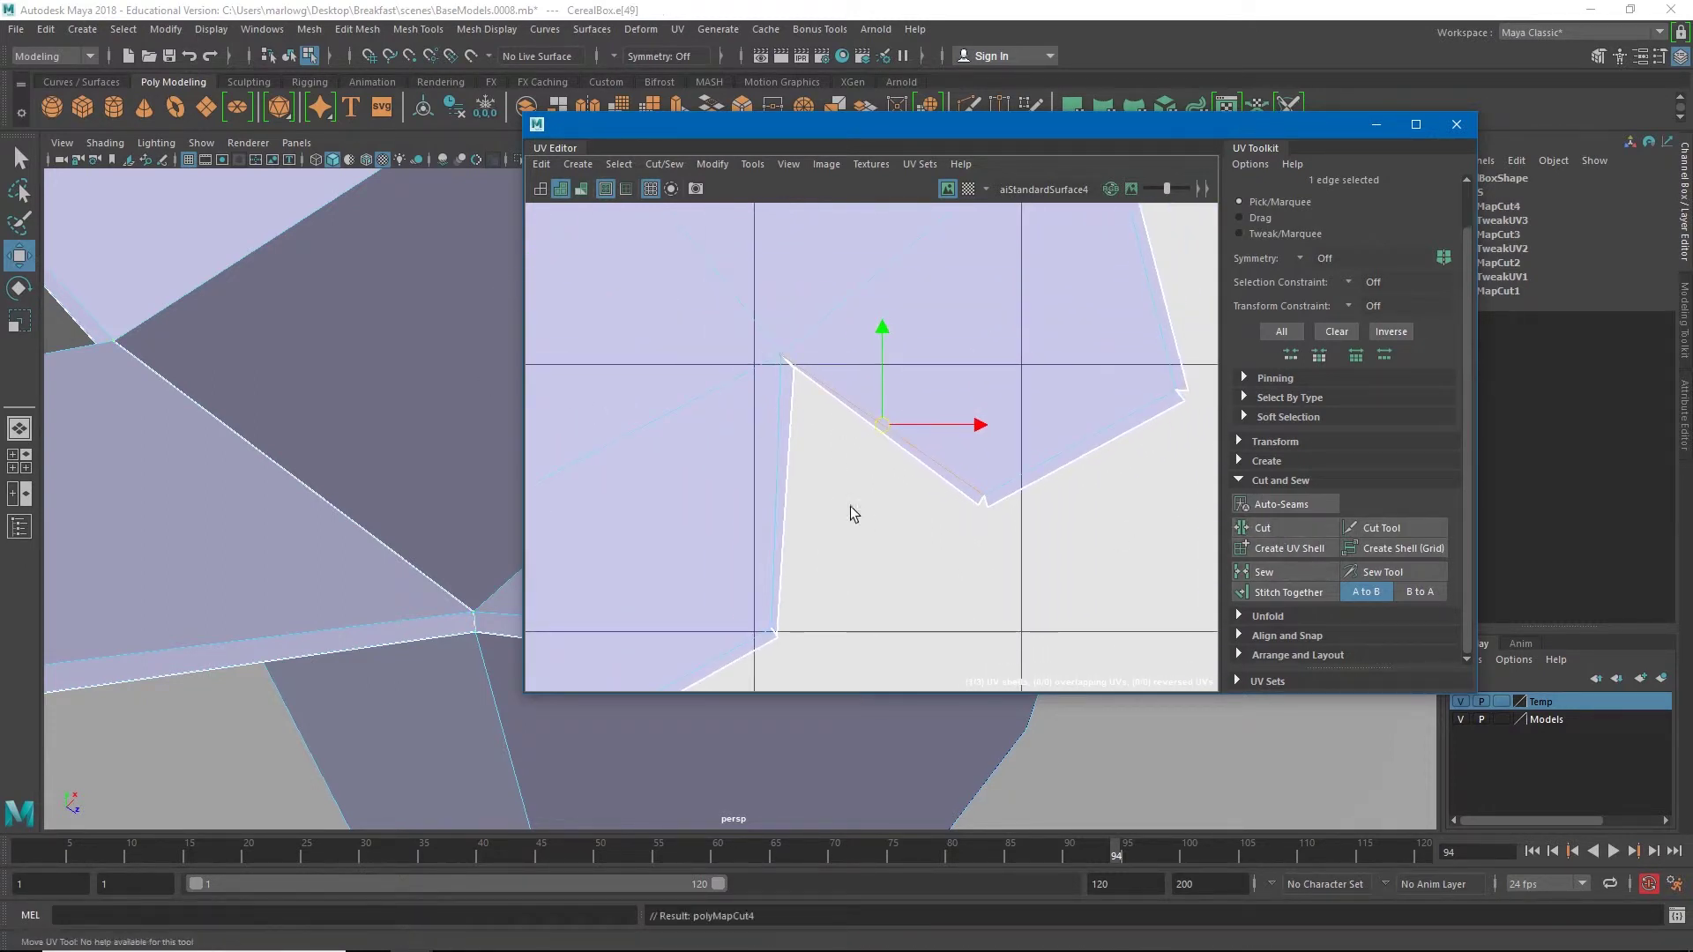
Step: Select all four UV shells in shell mode
{"action": "scroll", "coordinate": [944, 516], "scroll_direction": "down", "scroll_amount": 5}
{"action": "right_click_drag", "start_coordinate": [996, 569], "coordinate": [796, 380]}
{"action": "left_click_drag", "start_coordinate": [1100, 627], "coordinate": [1228, 730]}
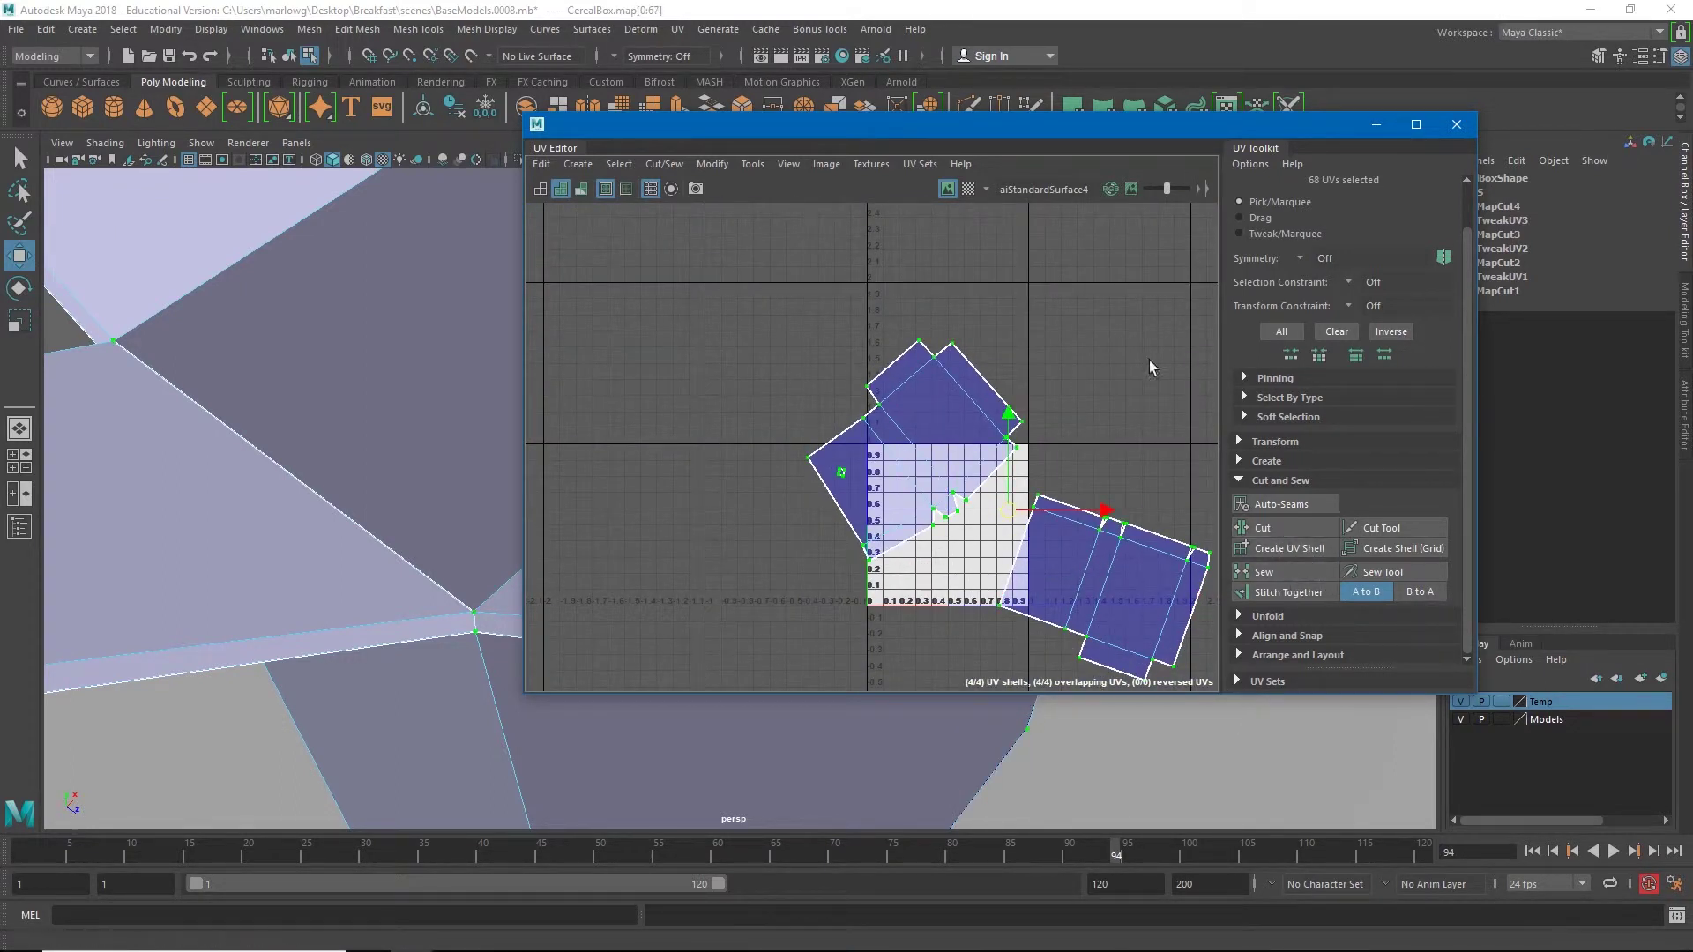
Step: Unfold the four selected UV shells
{"action": "left_click", "coordinate": [712, 166]}
{"action": "left_click", "coordinate": [732, 716]}
{"action": "scroll", "coordinate": [918, 540], "scroll_direction": "up", "scroll_amount": 5}
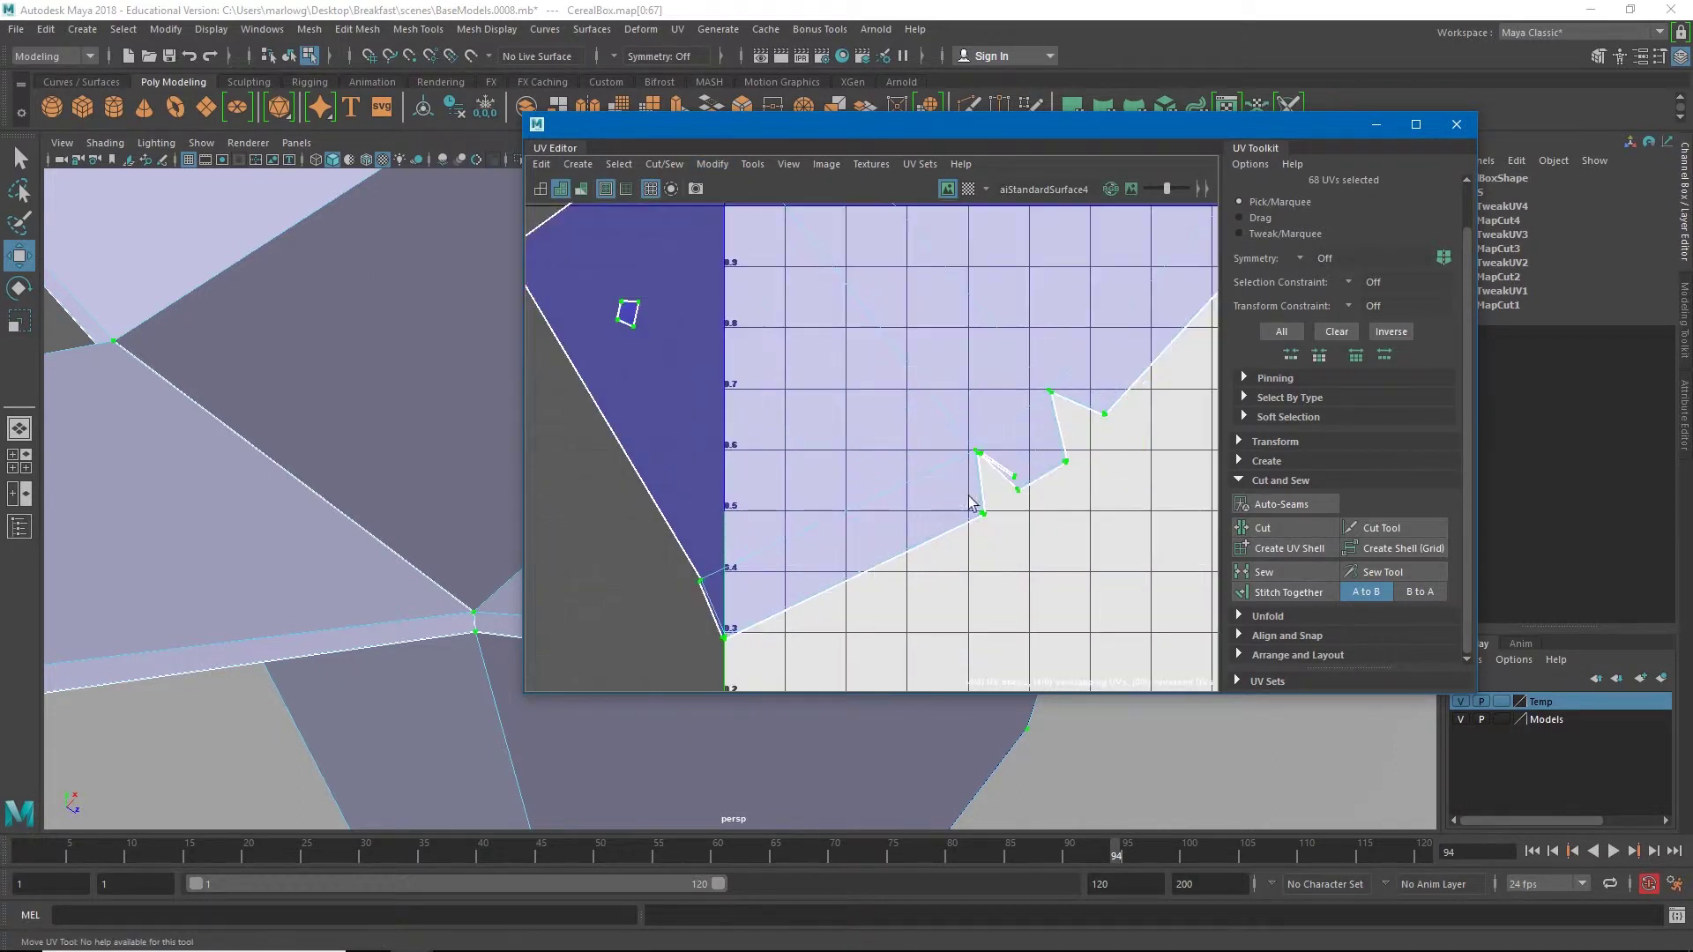
{"action": "middle_click_drag", "start_coordinate": [972, 505], "coordinate": [827, 522], "text": "alt"}
{"action": "scroll", "coordinate": [806, 505], "scroll_direction": "up", "scroll_amount": 6}
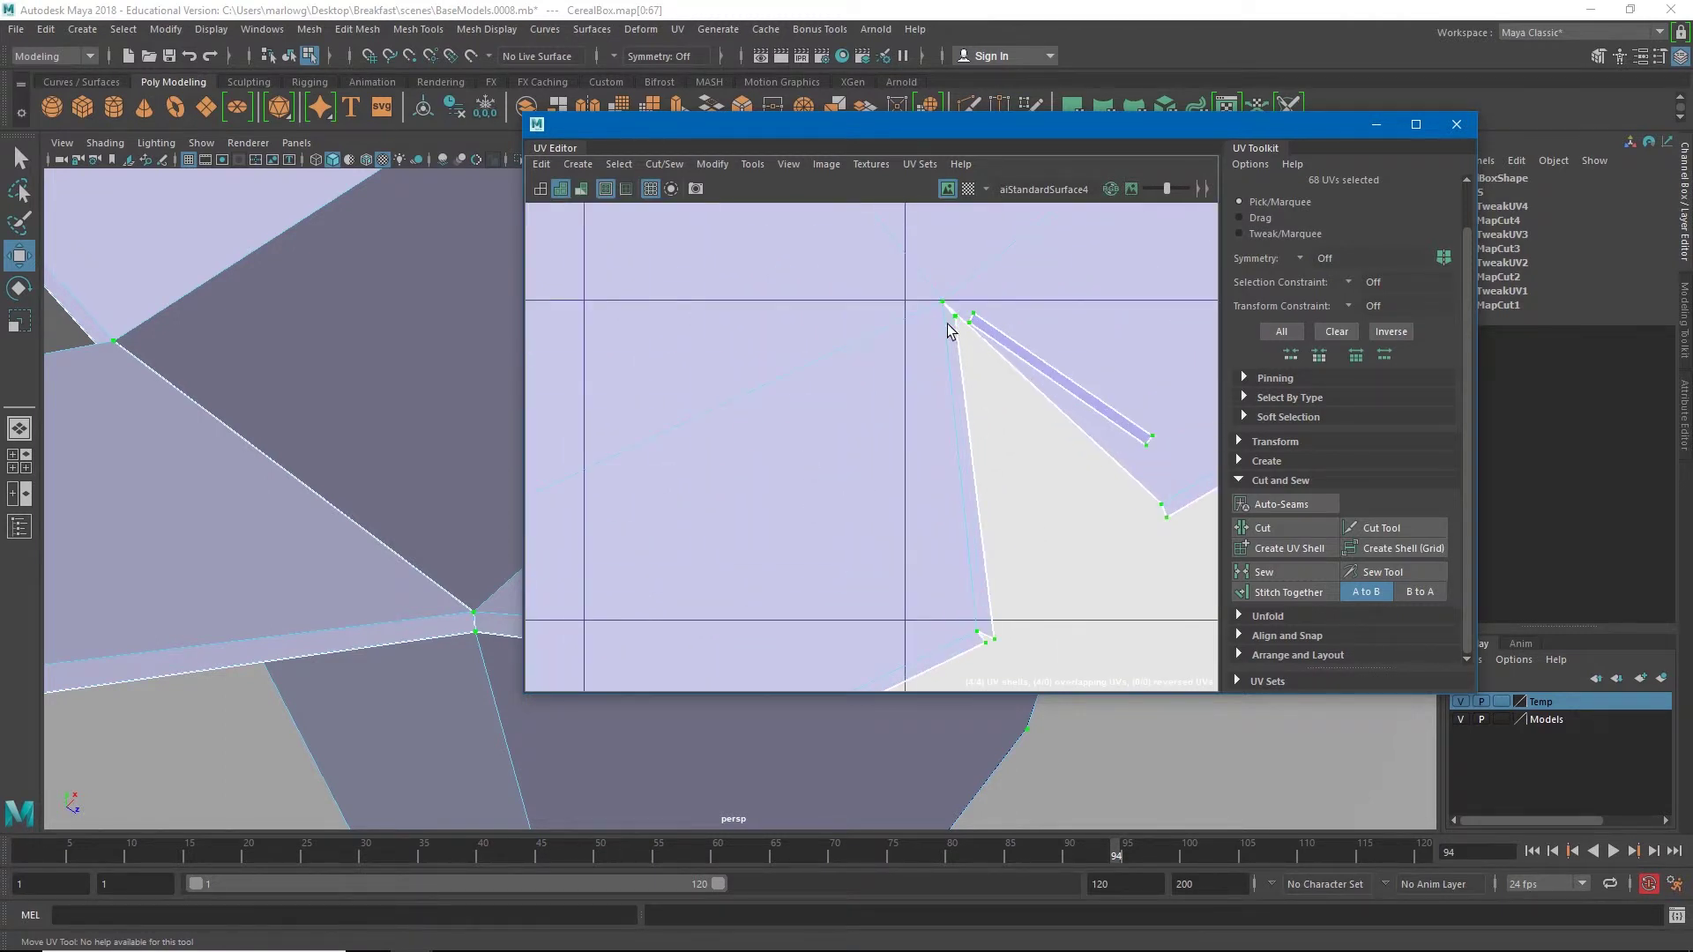
{"action": "right_click_drag", "start_coordinate": [1102, 614], "coordinate": [509, 521], "text": "alt"}
{"action": "middle_click_drag", "start_coordinate": [961, 534], "coordinate": [466, 547], "text": "alt"}
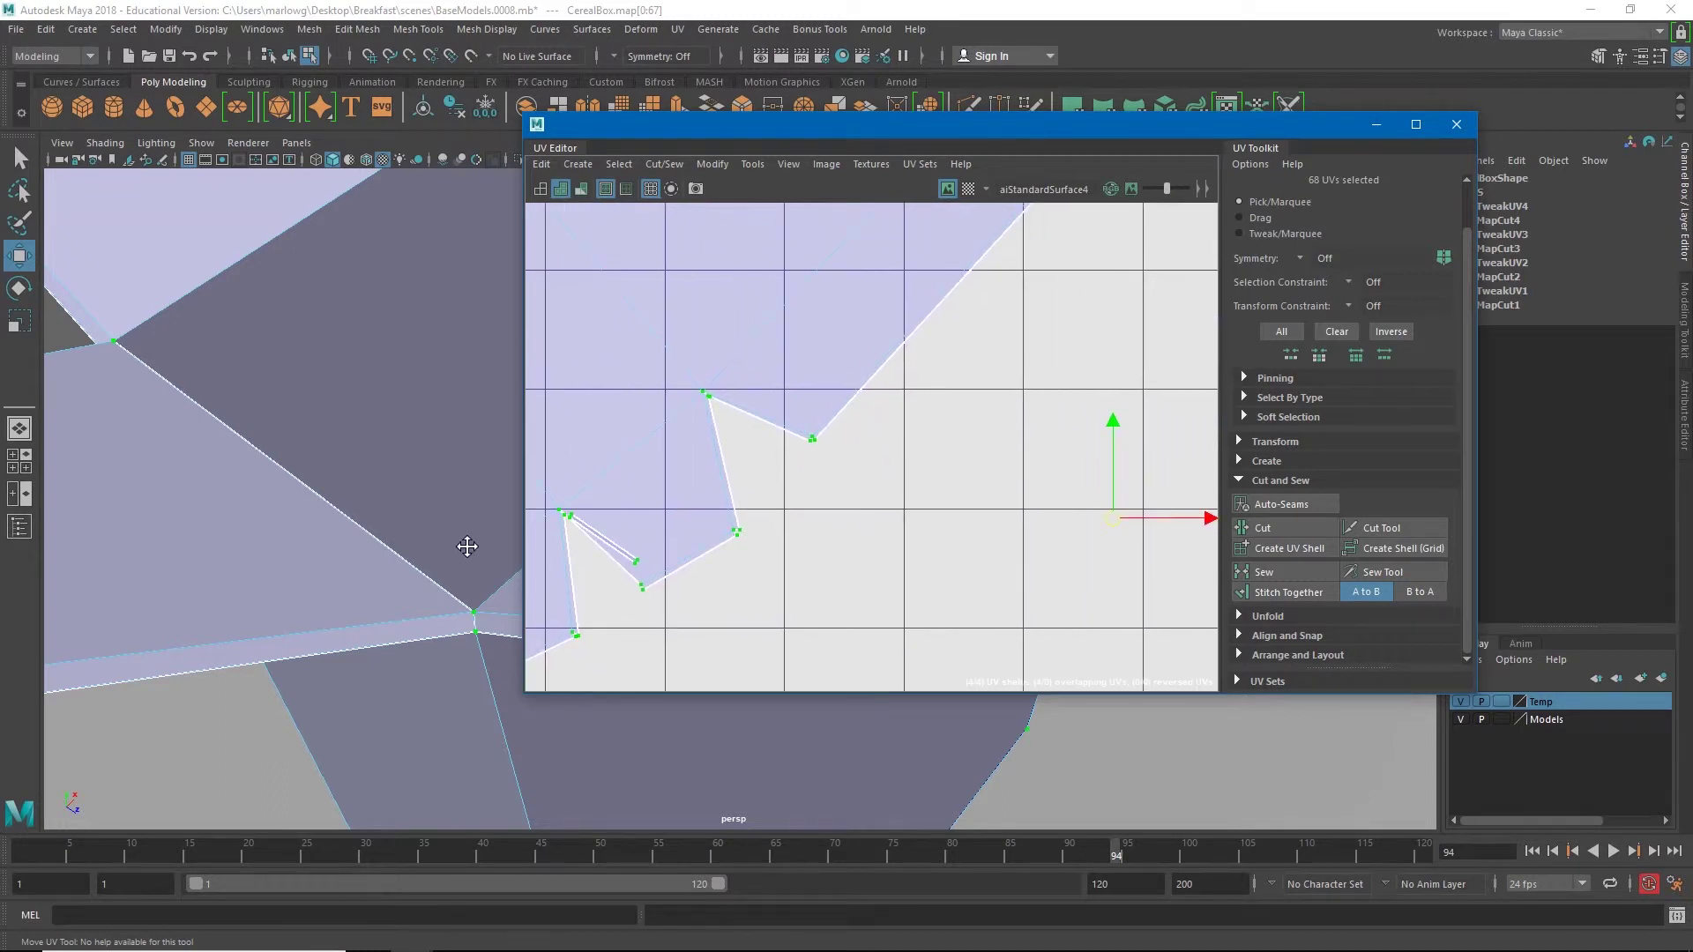
{"action": "scroll", "coordinate": [574, 468], "scroll_direction": "up", "scroll_amount": 6}
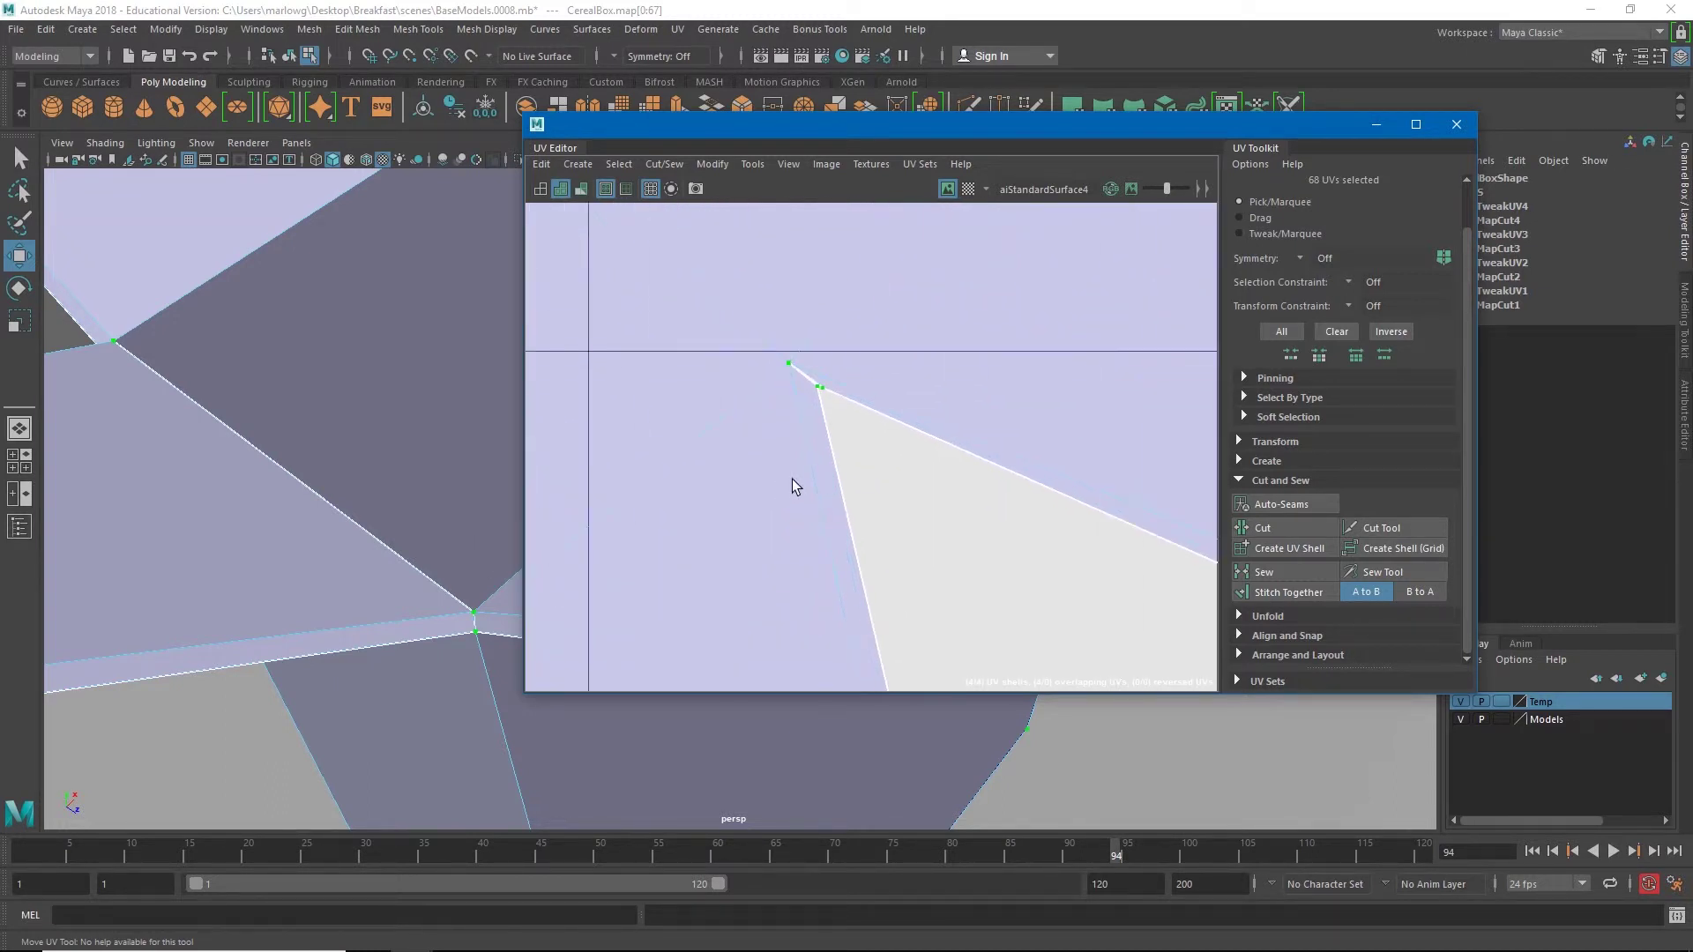
{"action": "scroll", "coordinate": [790, 478], "scroll_direction": "down", "scroll_amount": 8}
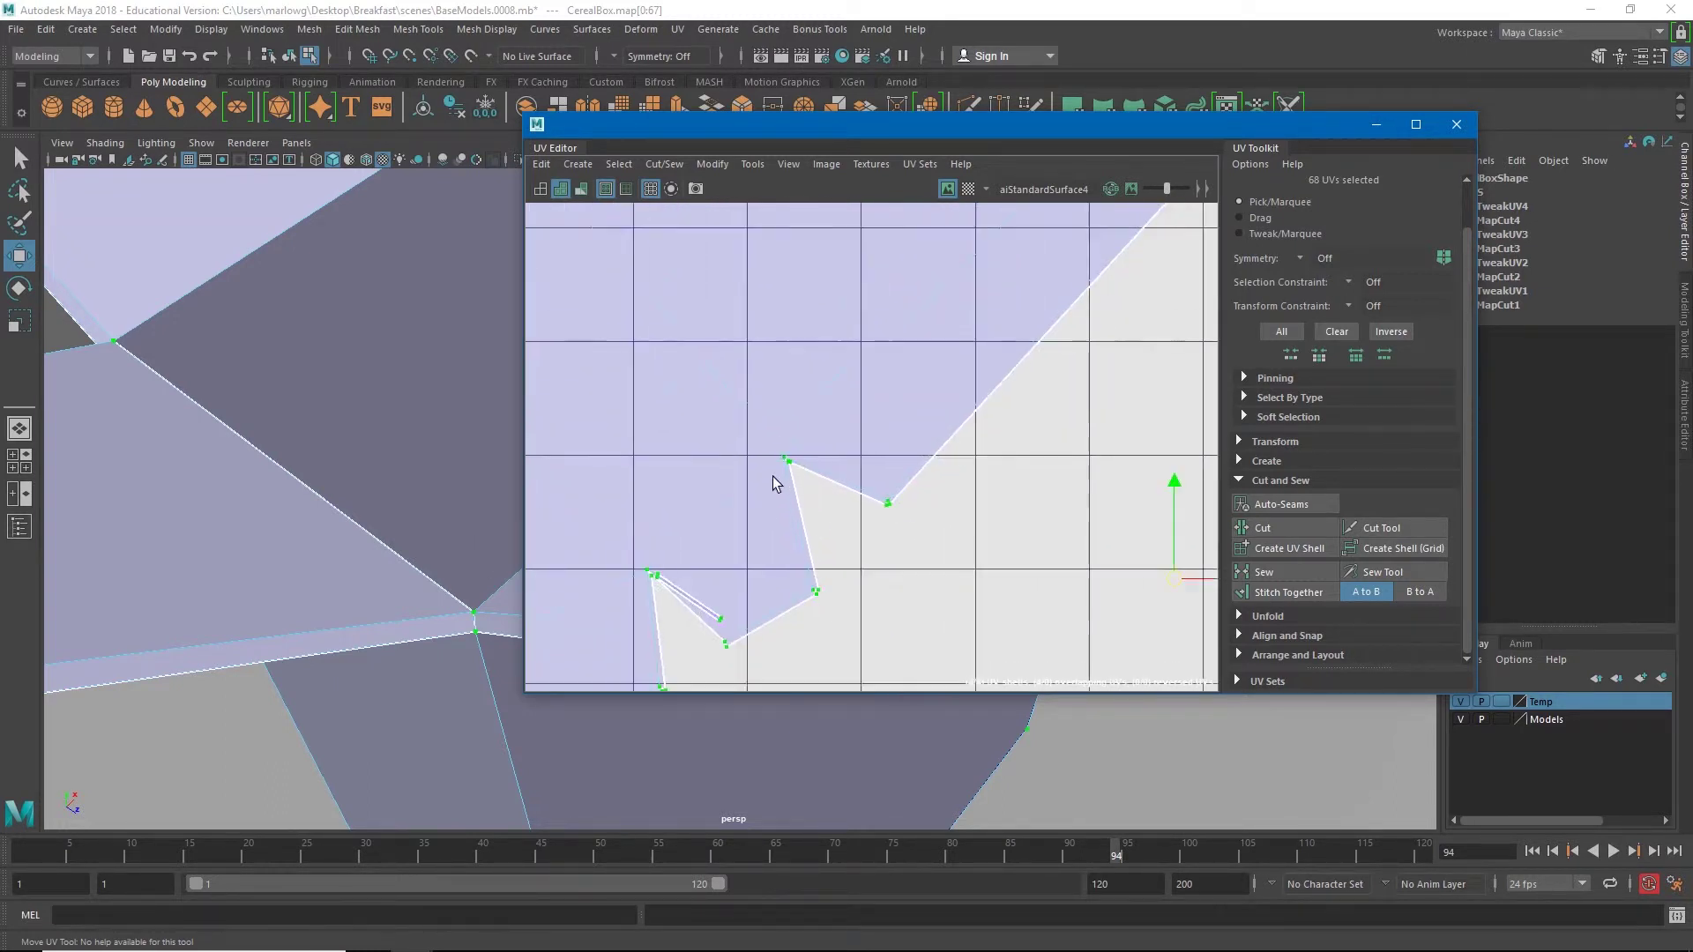
{"action": "middle_click_drag", "start_coordinate": [845, 453], "coordinate": [677, 613], "text": "alt"}
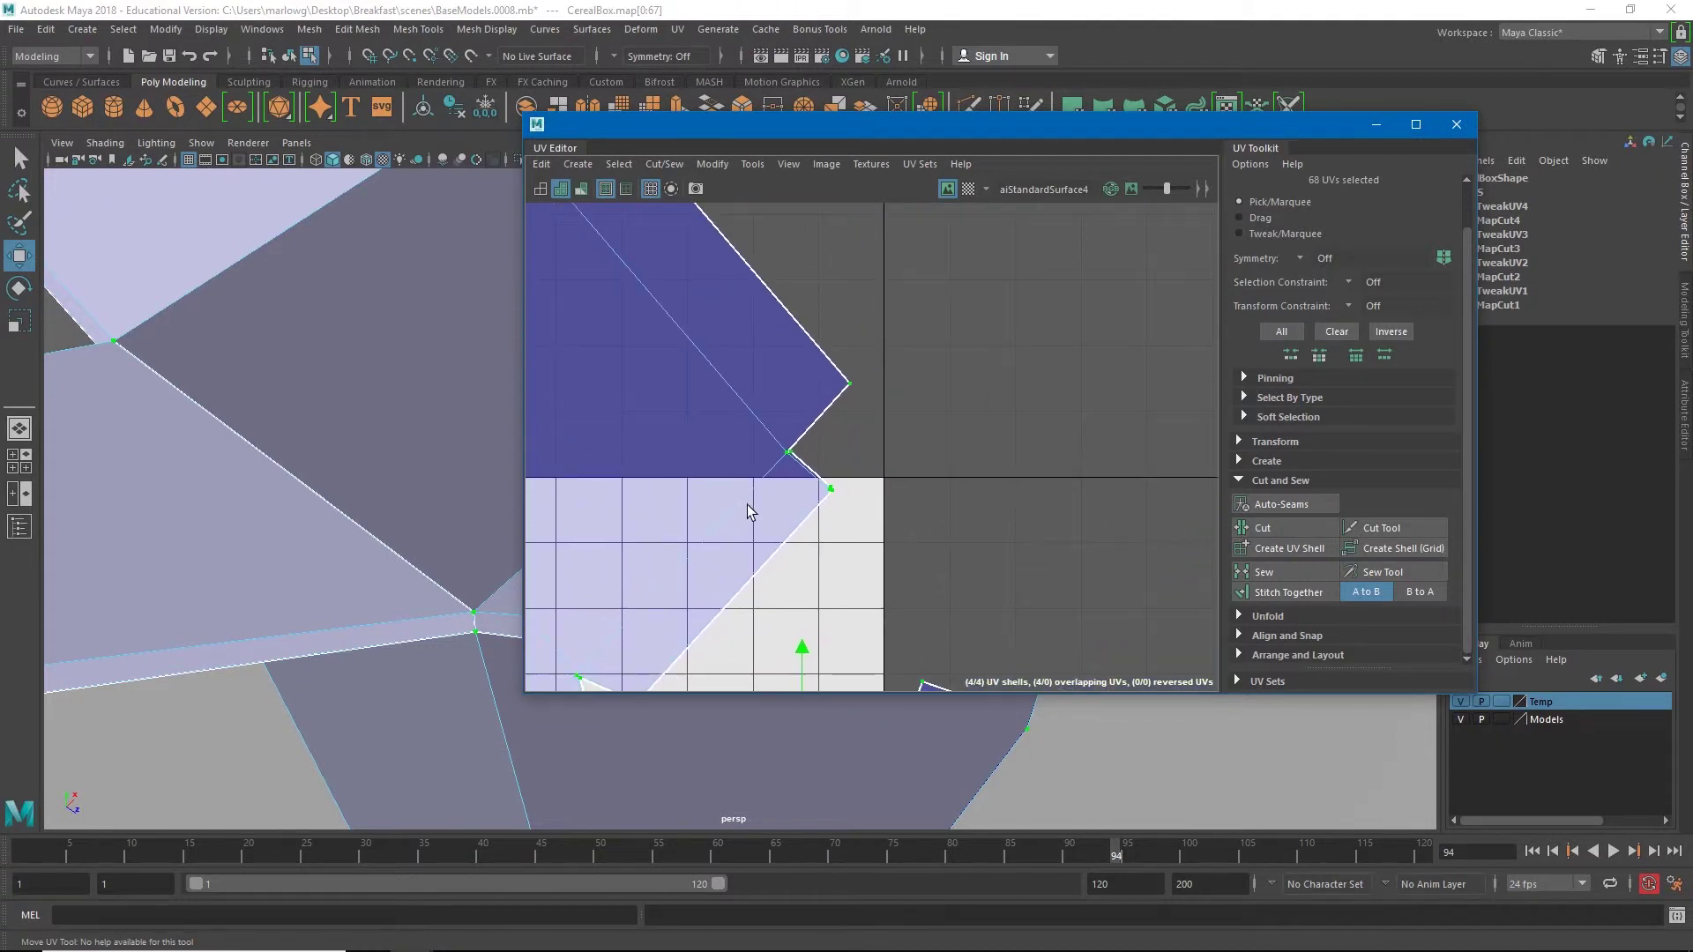
{"action": "scroll", "coordinate": [755, 495], "scroll_direction": "up", "scroll_amount": 5}
Step: Select the first three edges along the shell's jagged border
{"action": "right_click_drag", "start_coordinate": [948, 382], "coordinate": [949, 341]}
{"action": "left_click", "coordinate": [976, 351]}
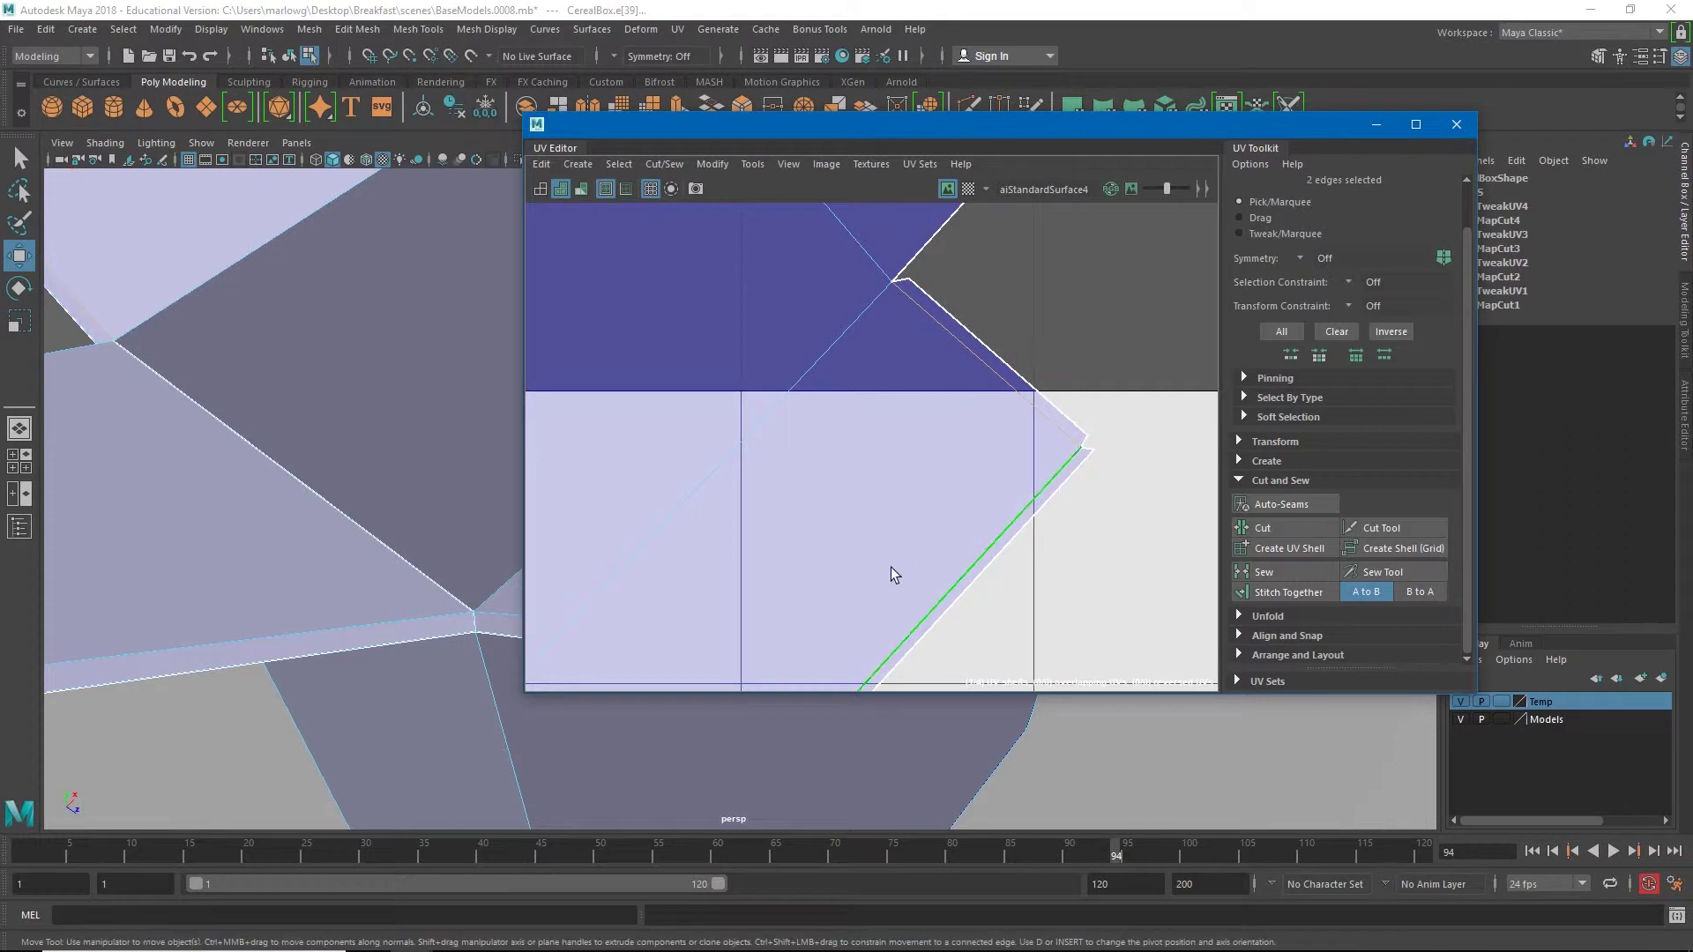
{"action": "middle_click_drag", "start_coordinate": [841, 582], "coordinate": [1086, 276], "text": "alt"}
{"action": "mouse_move", "coordinate": [820, 545]}
{"action": "middle_mouse_down", "text": "alt"}
{"action": "mouse_move", "coordinate": [940, 352]}
{"action": "mouse_move", "coordinate": [1110, 159]}
{"action": "middle_mouse_up", "text": "alt"}
{"action": "middle_click_drag", "start_coordinate": [813, 483], "coordinate": [946, 343], "text": "alt"}
{"action": "left_click", "coordinate": [850, 516], "text": "shift"}
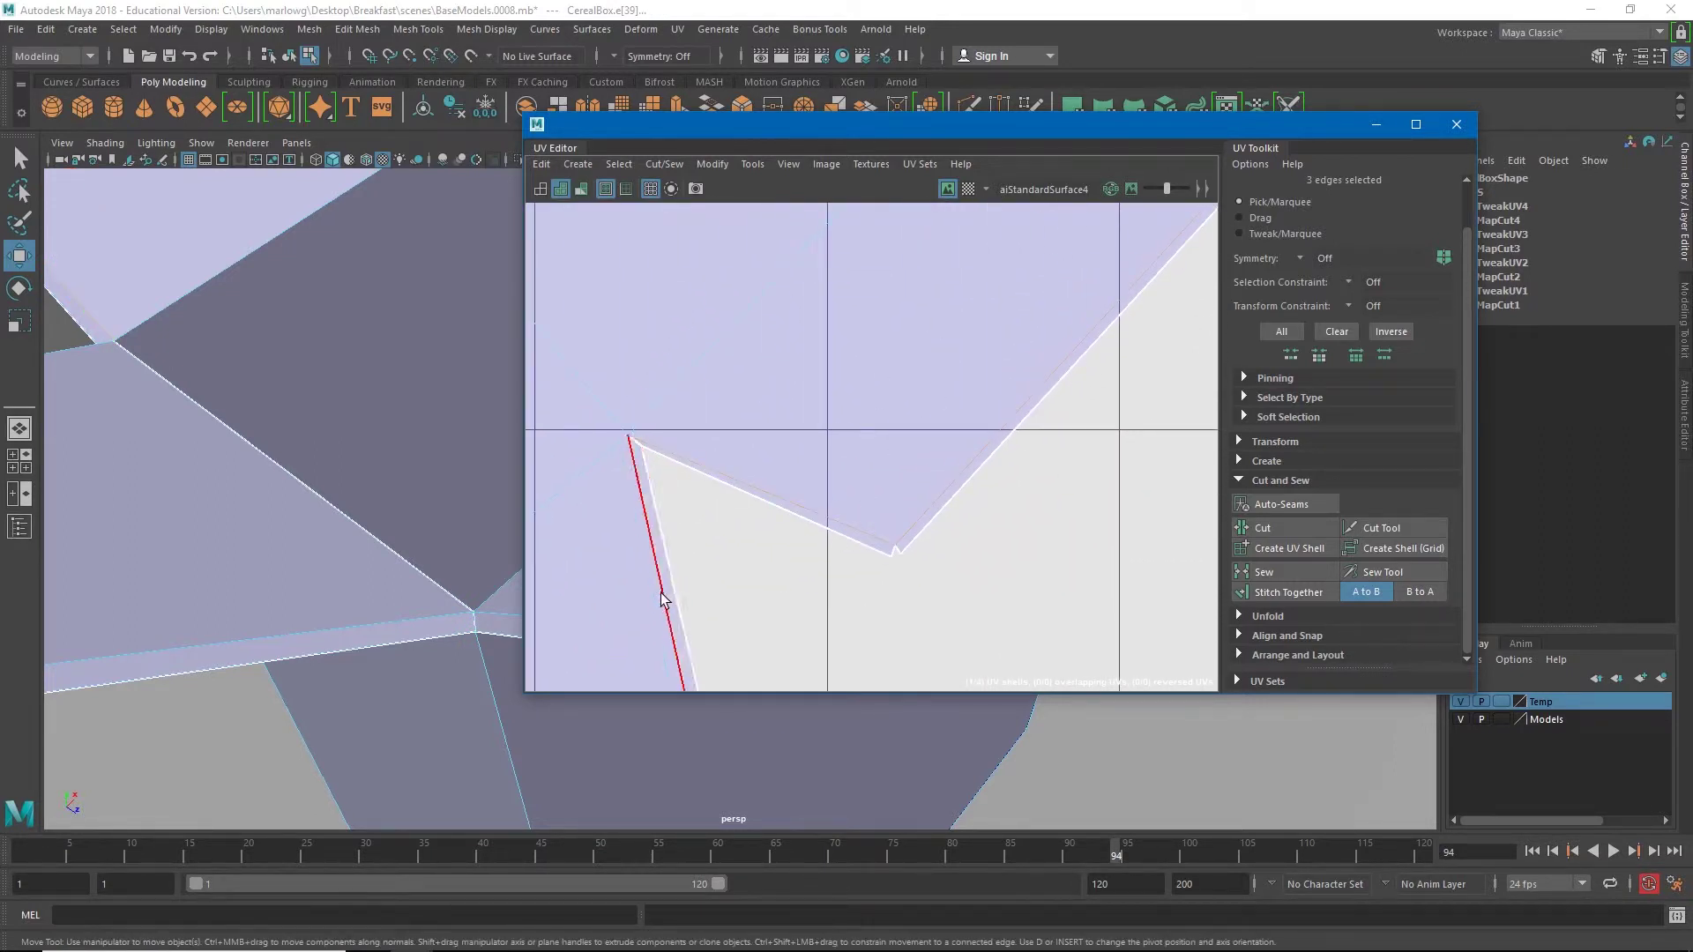
{"action": "left_click", "coordinate": [661, 600], "text": "shift"}
Step: Add more border edges, seven in total, and cut the UVs along them
{"action": "middle_click_drag", "start_coordinate": [605, 571], "coordinate": [863, 313], "text": "alt"}
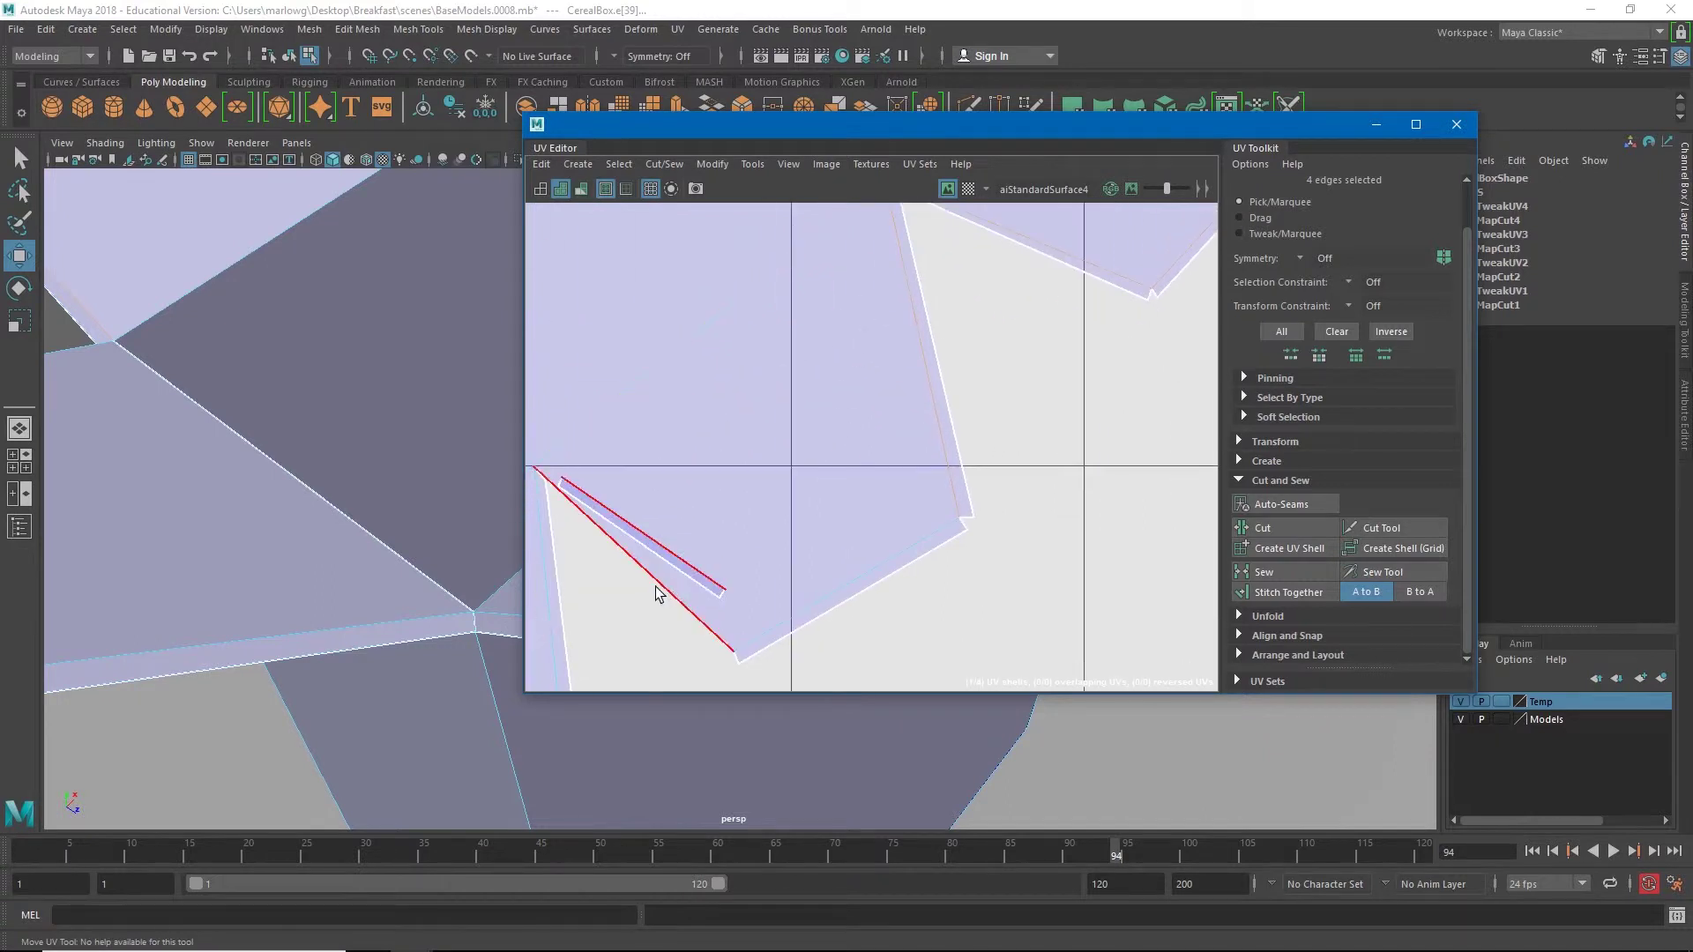
{"action": "left_click", "coordinate": [556, 641], "text": "shift"}
{"action": "middle_click_drag", "start_coordinate": [555, 641], "coordinate": [804, 490], "text": "alt"}
{"action": "left_click", "coordinate": [760, 442], "text": "shift"}
{"action": "left_click", "coordinate": [784, 510], "text": "shift"}
{"action": "scroll", "coordinate": [776, 494], "scroll_direction": "down", "scroll_amount": 5}
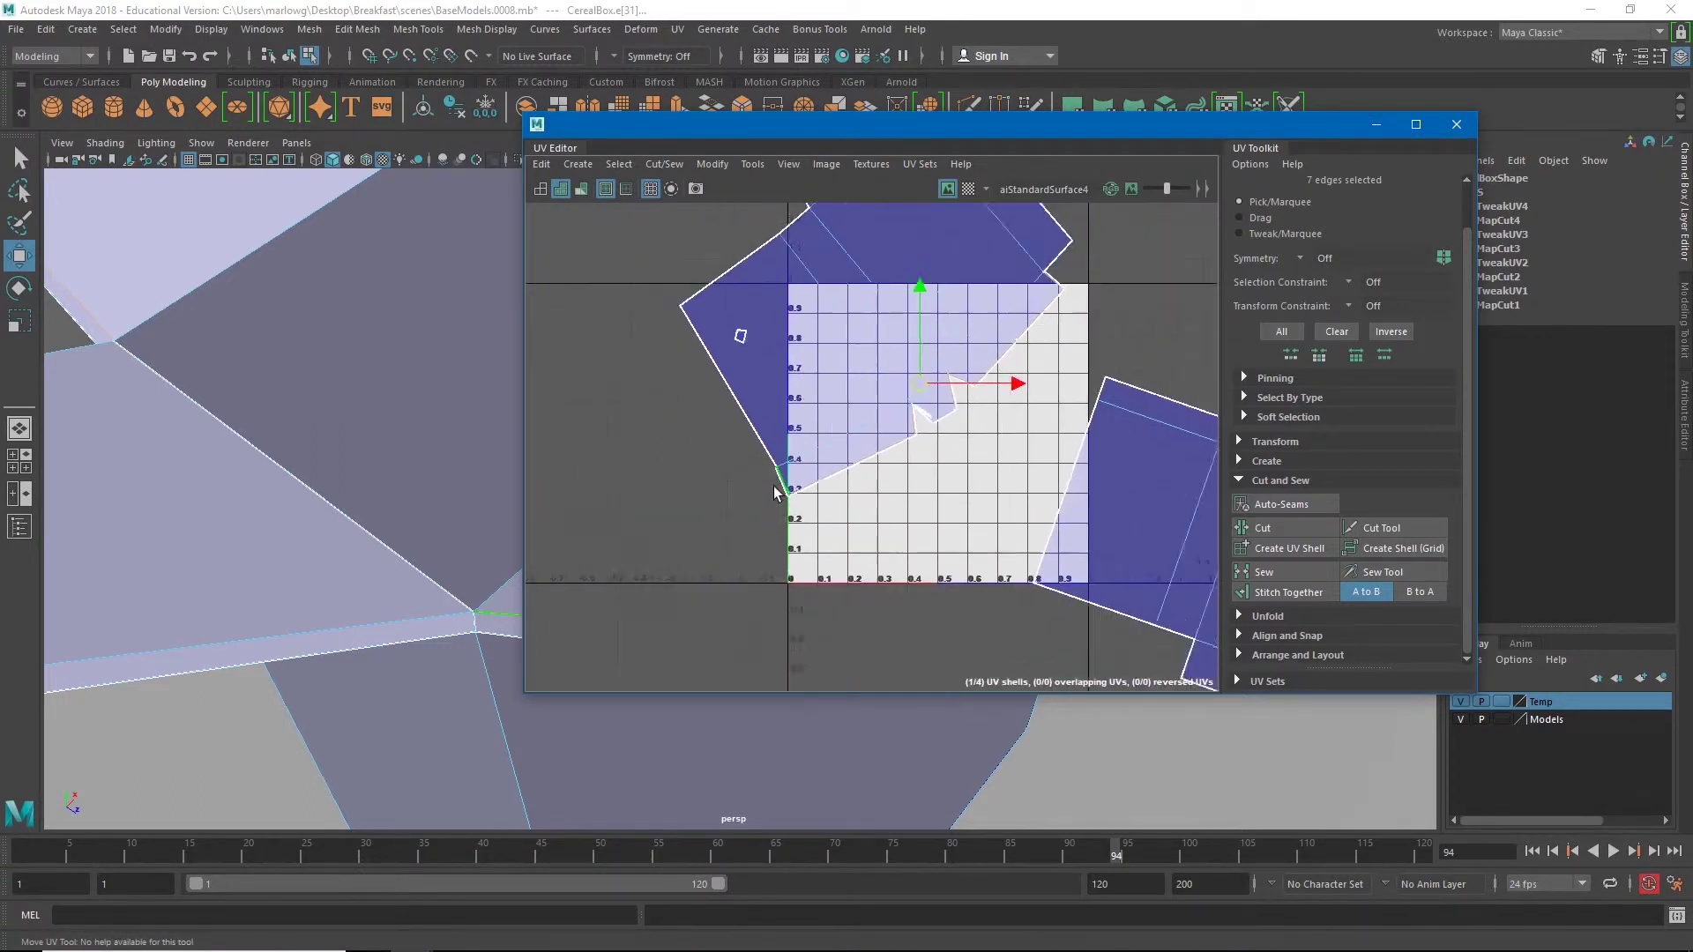
{"action": "left_click", "coordinate": [1260, 530]}
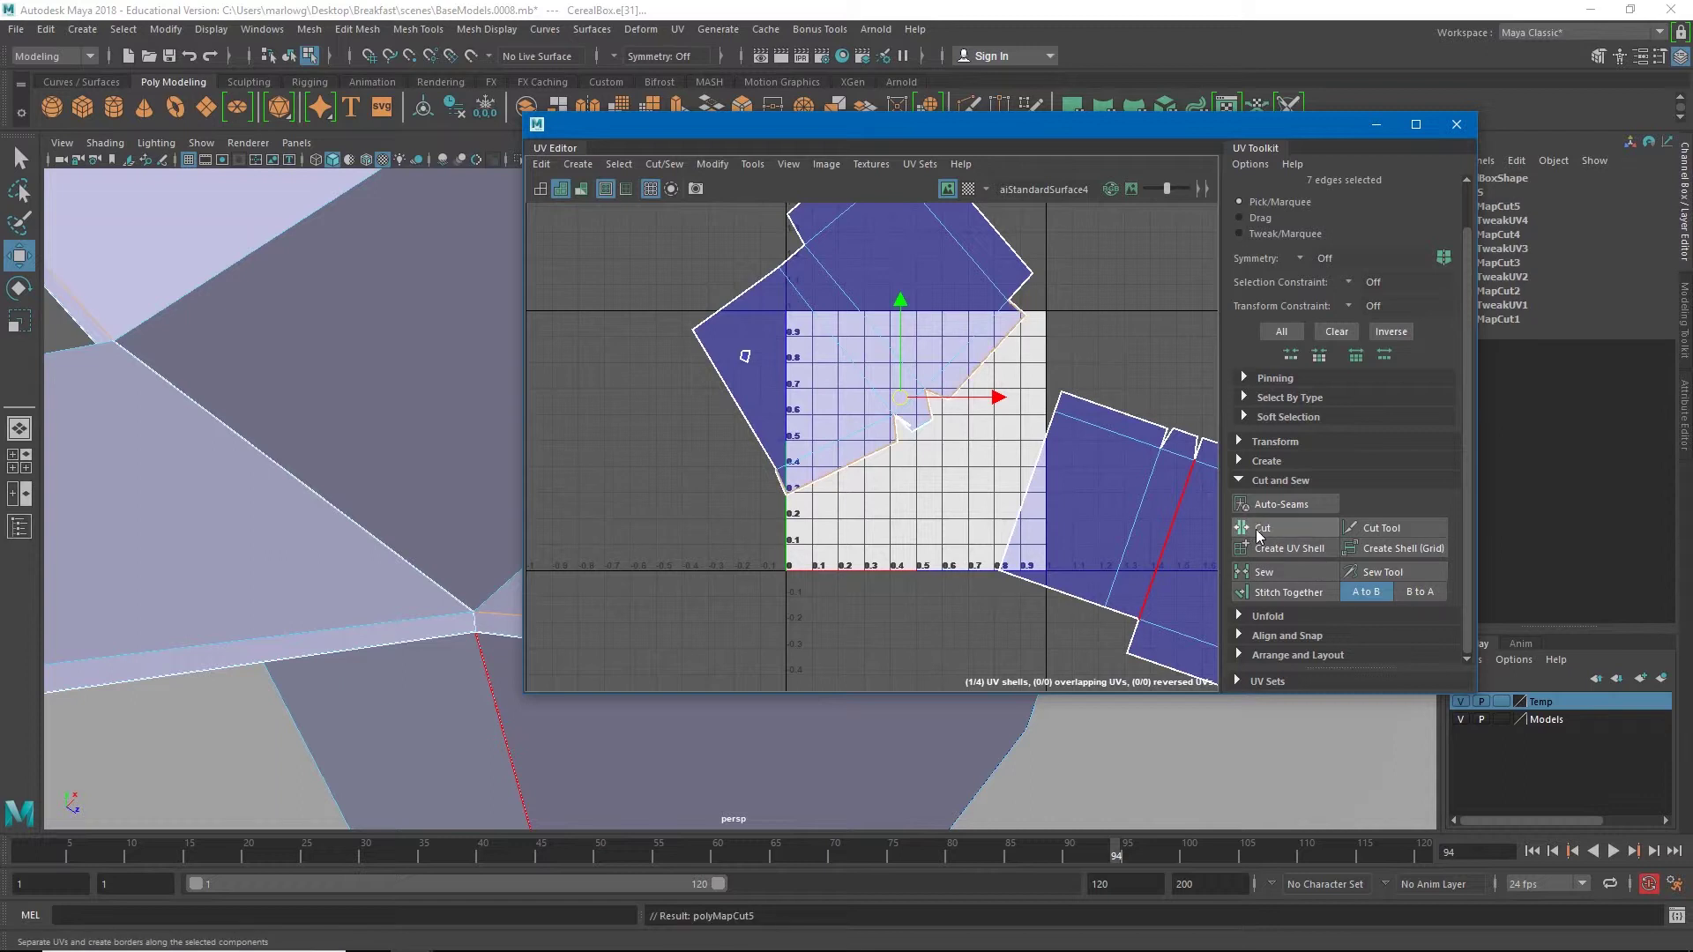
{"action": "scroll", "coordinate": [1076, 586], "scroll_direction": "down", "scroll_amount": 3}
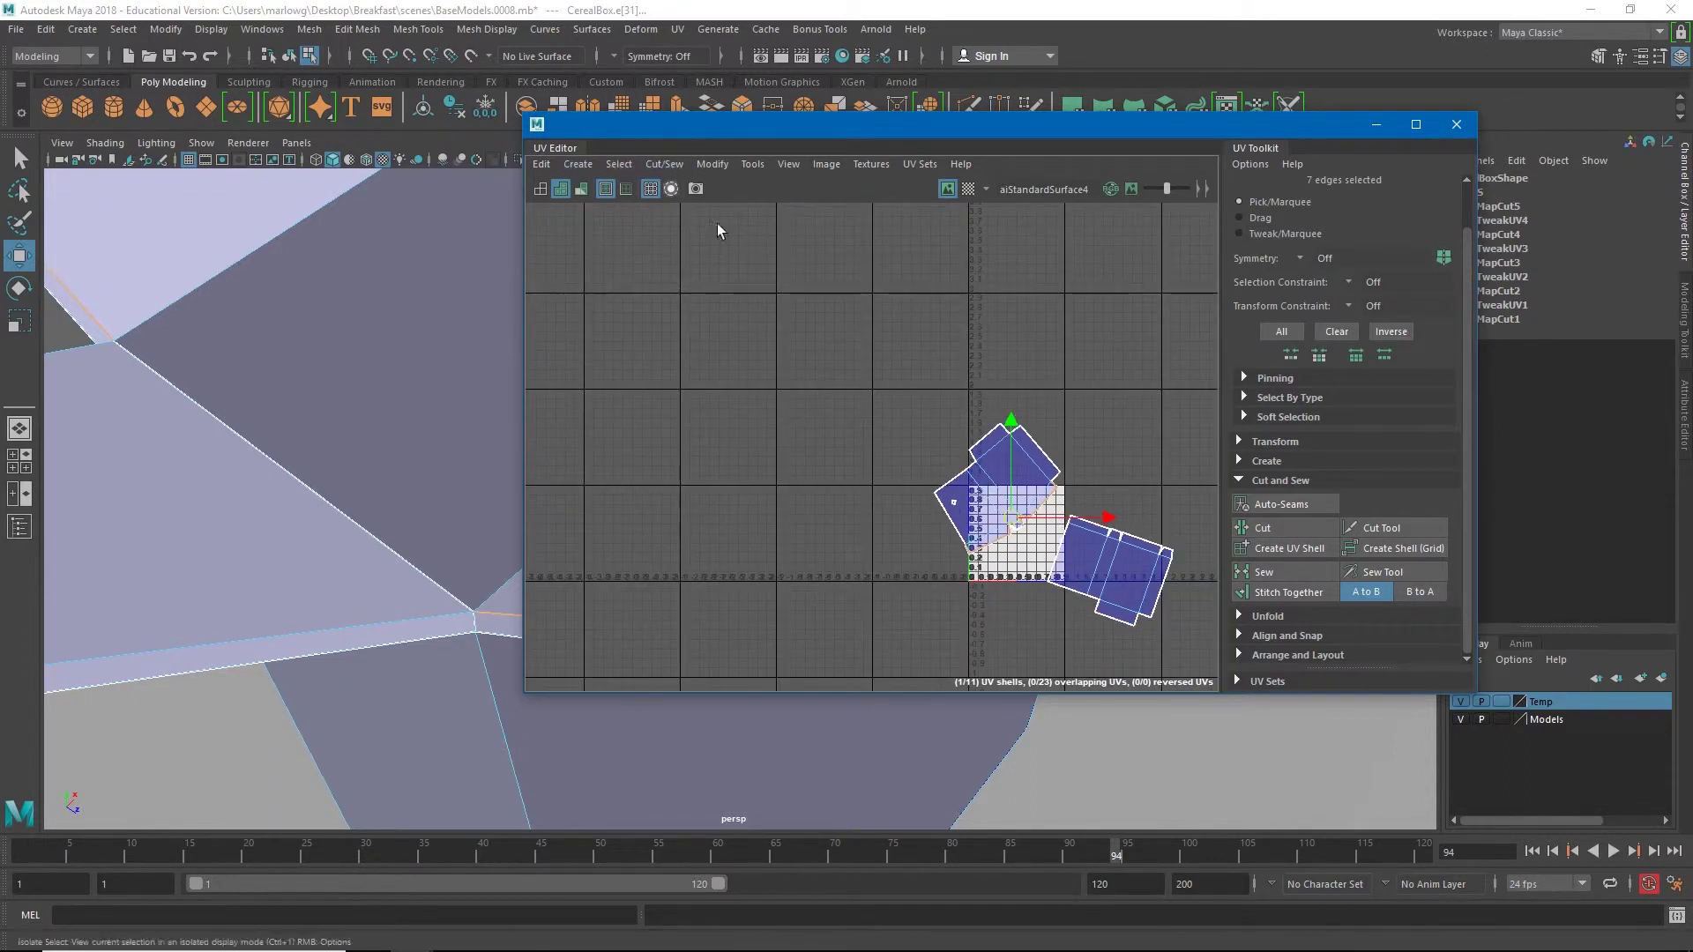
Step: Unfold the cereal box's selected UVs with Modify > Unfold
{"action": "right_click_drag", "start_coordinate": [997, 508], "coordinate": [1068, 508]}
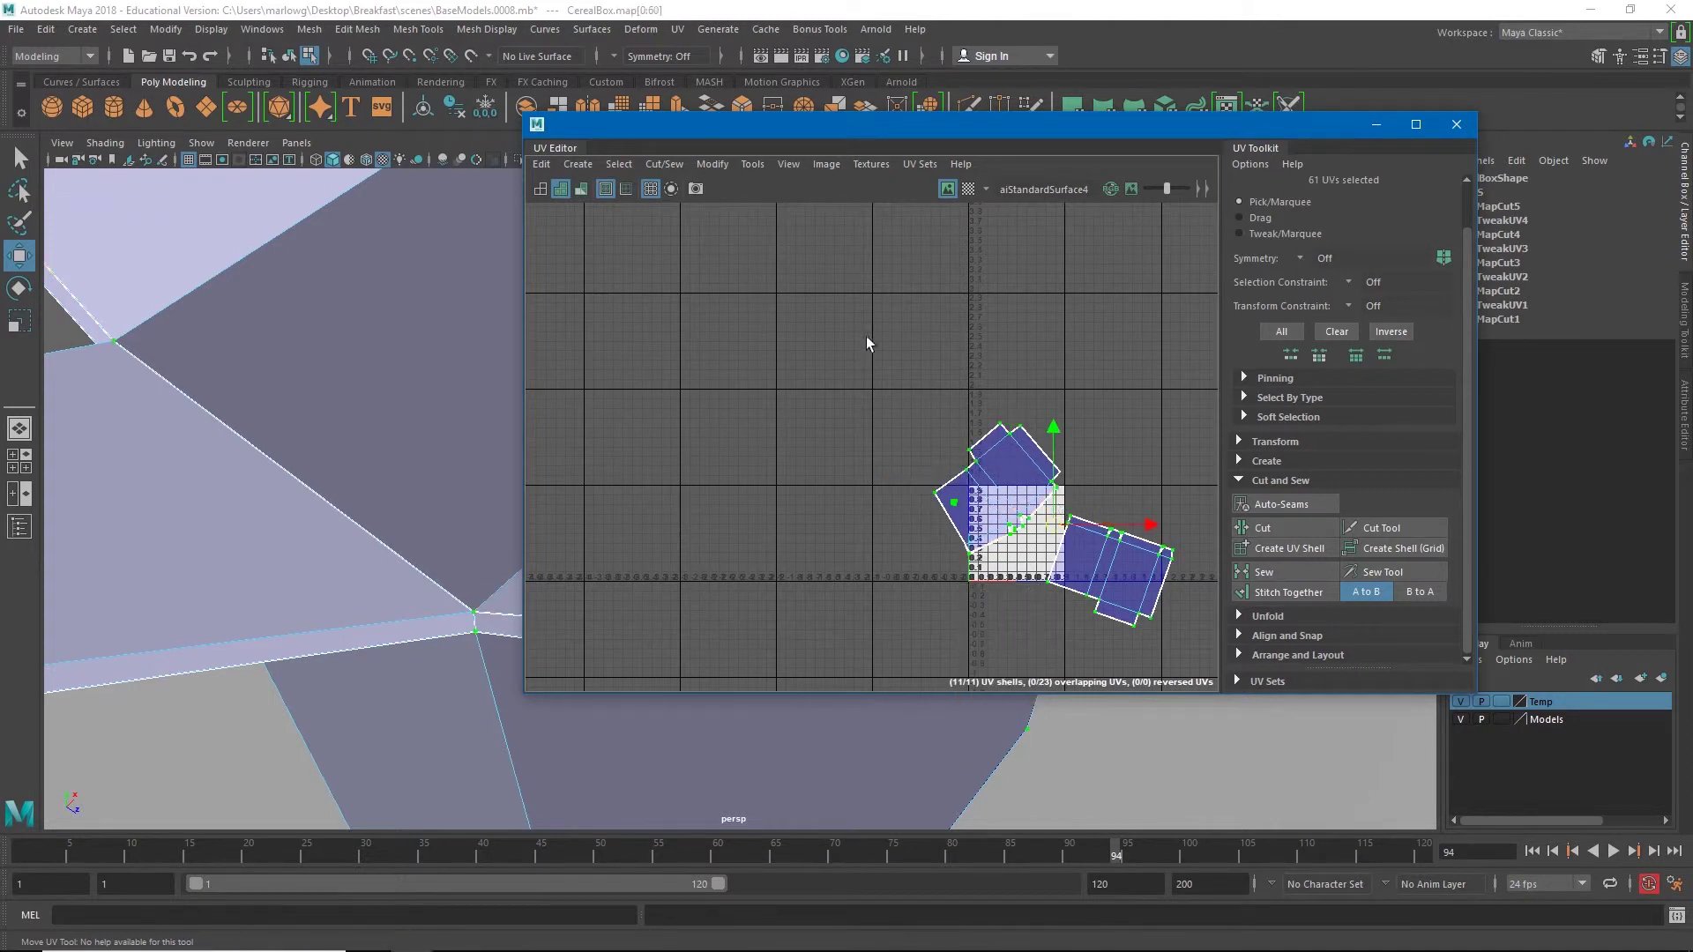
{"action": "left_click", "coordinate": [712, 164]}
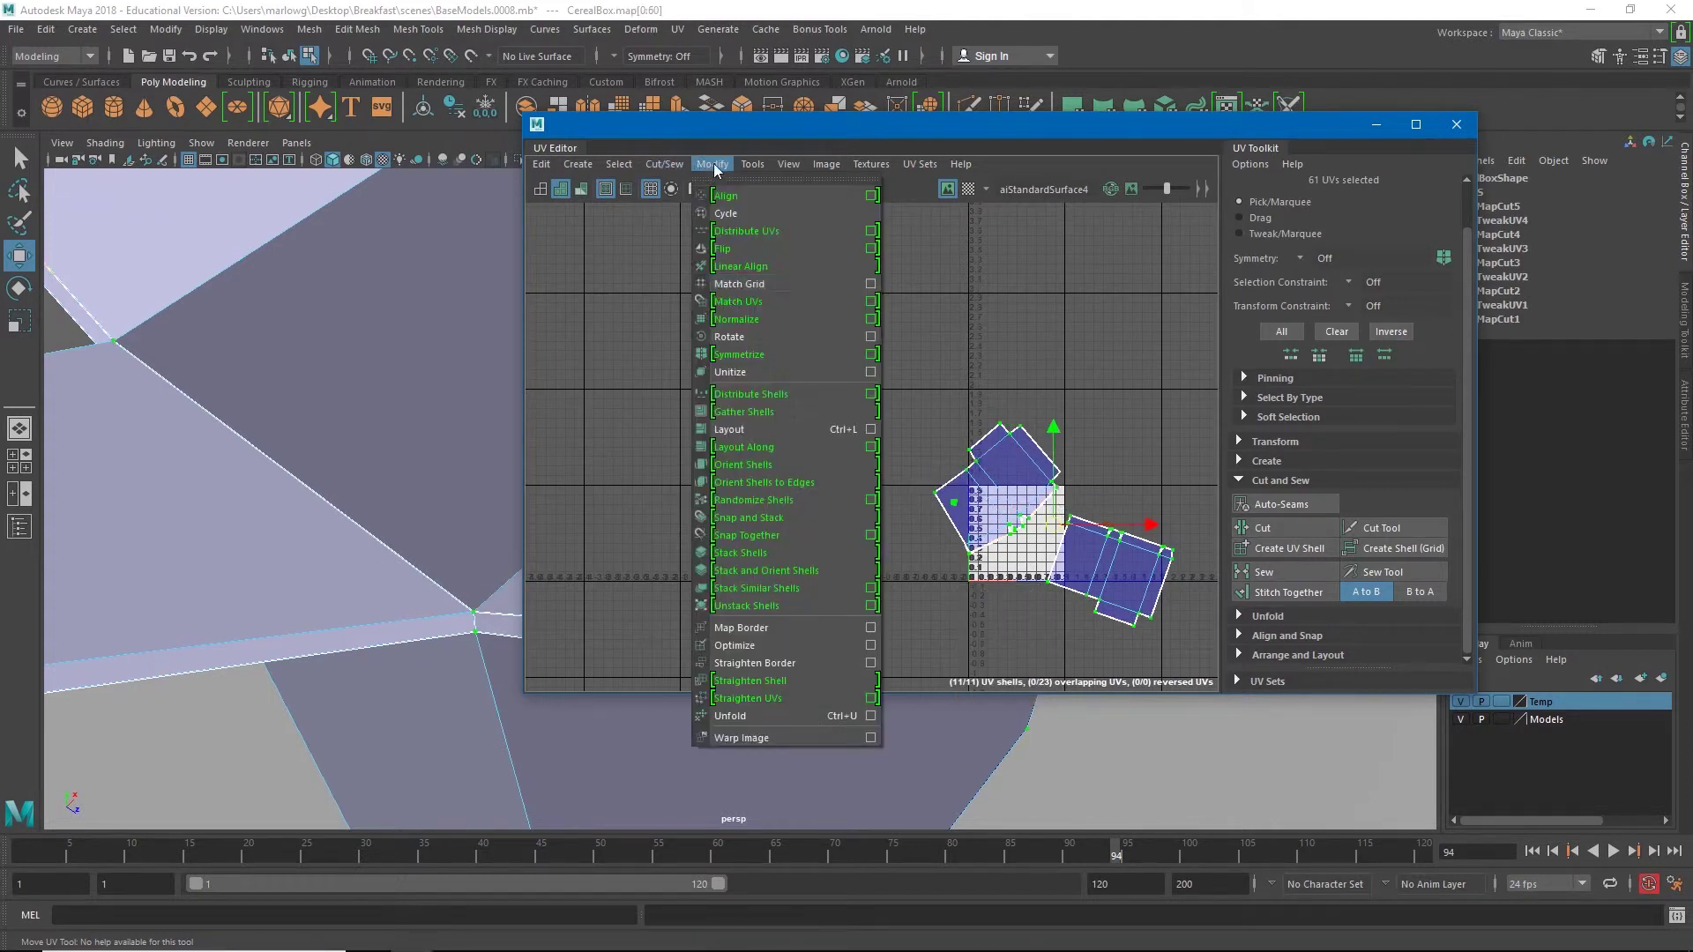
{"action": "left_click", "coordinate": [768, 711]}
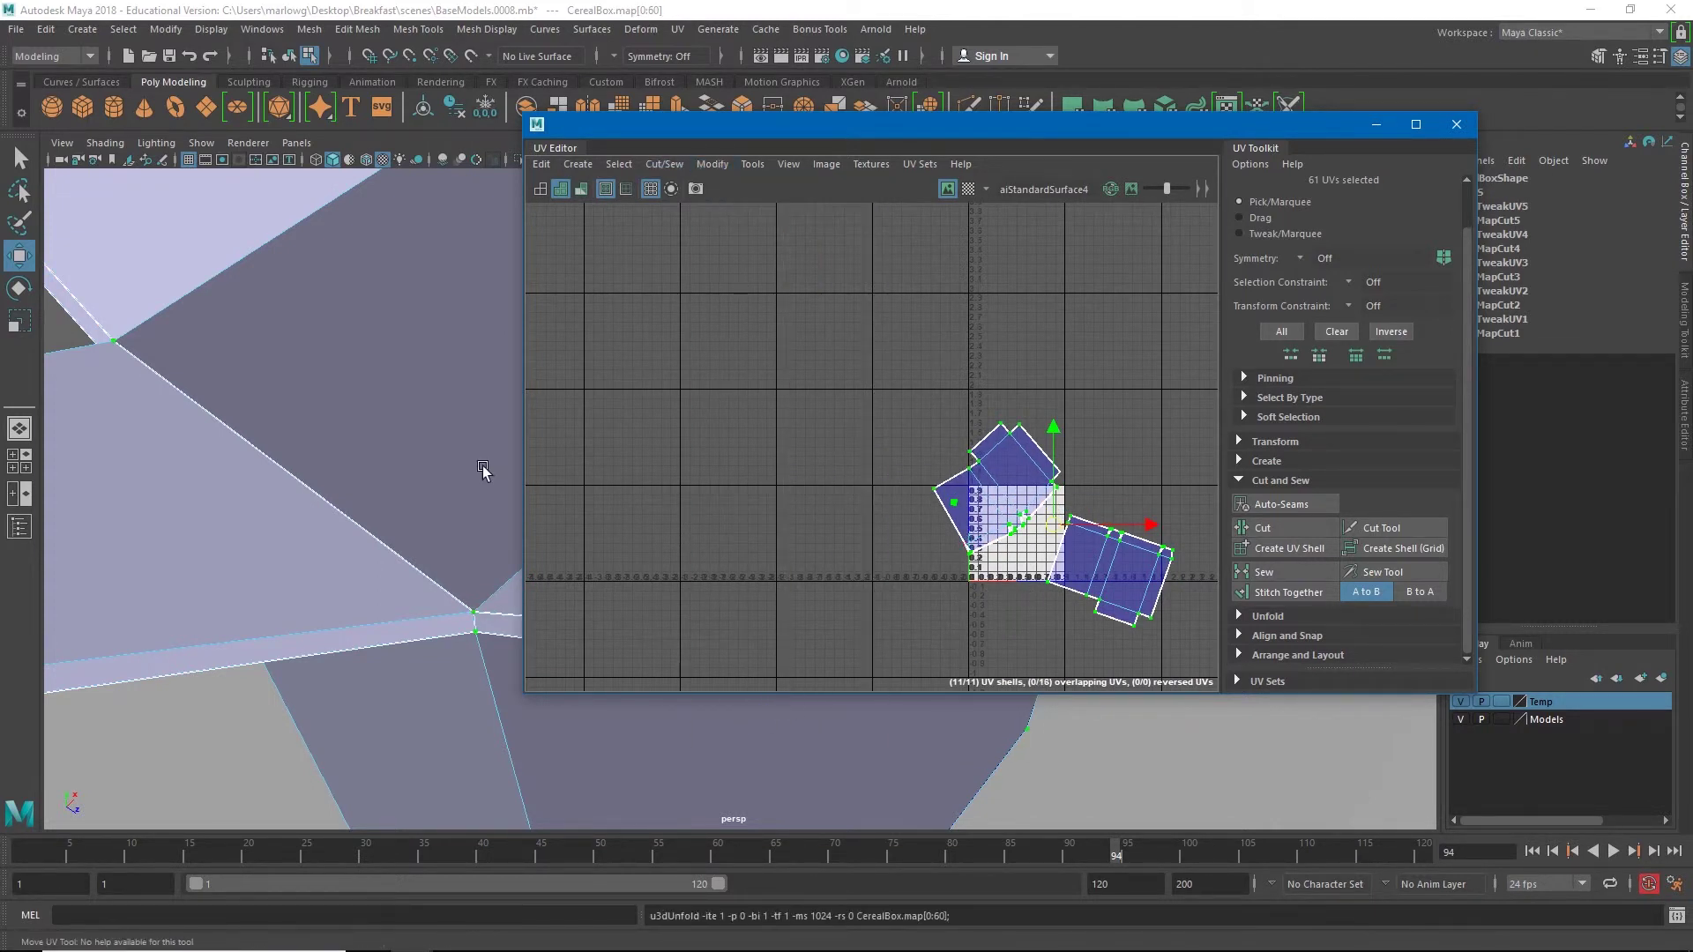
Step: Back in object mode, delete the cereal box's construction history
{"action": "right_click_drag", "start_coordinate": [509, 451], "coordinate": [393, 453]}
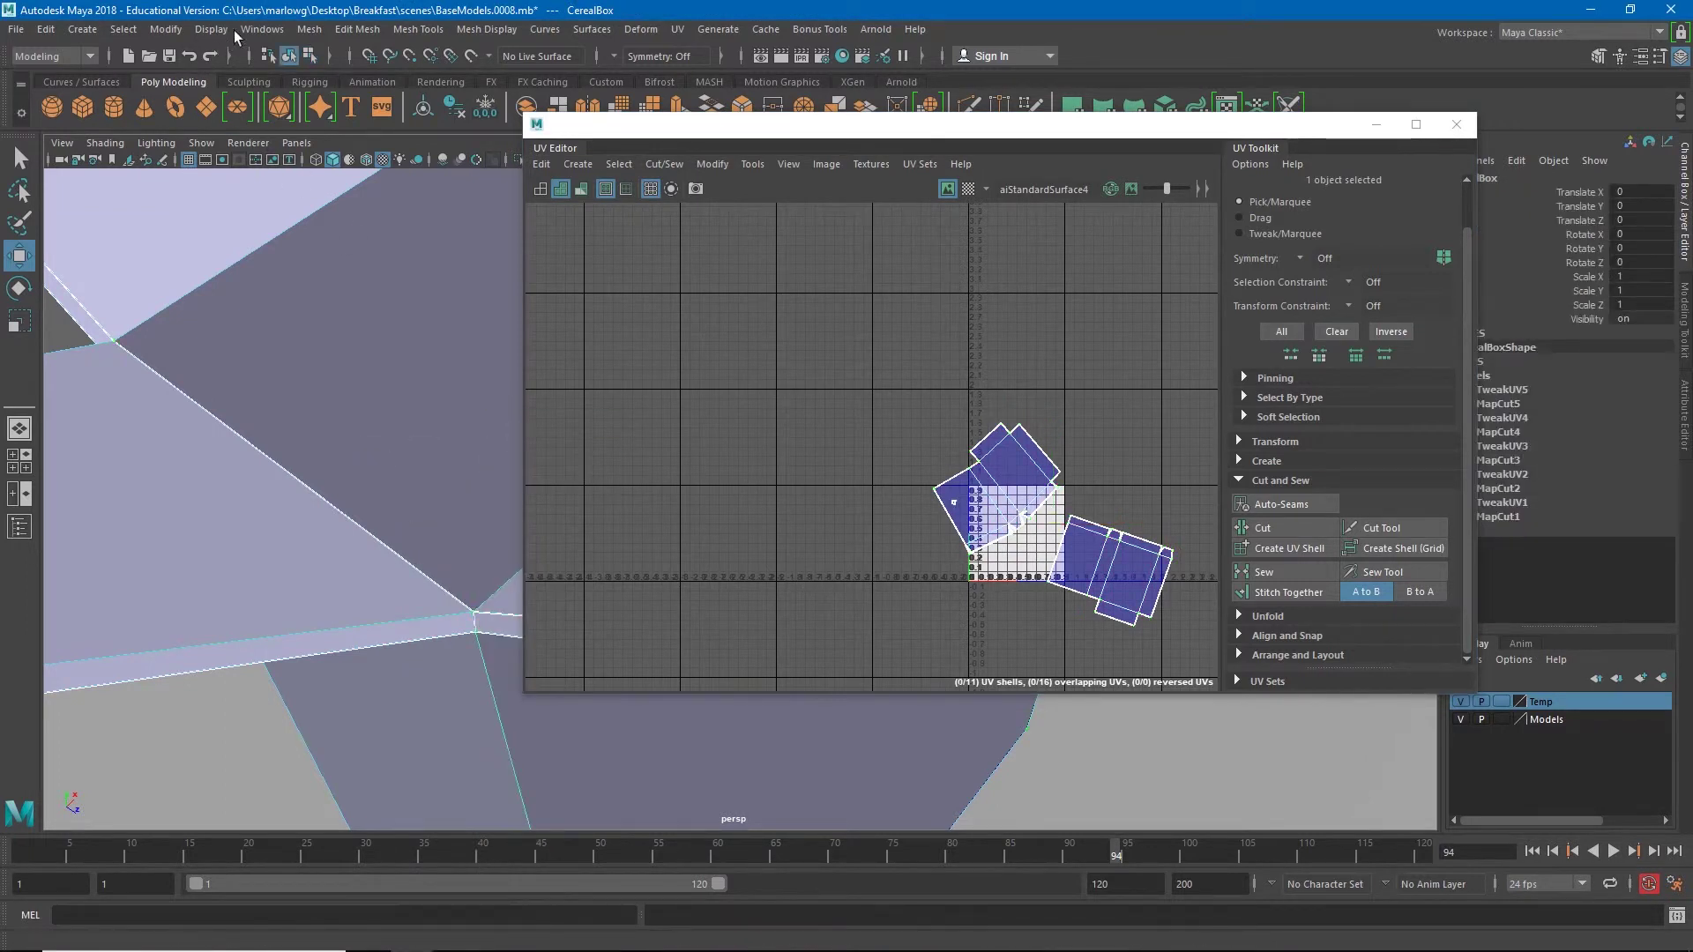
{"action": "left_click", "coordinate": [167, 32]}
{"action": "left_click", "coordinate": [46, 29]}
{"action": "mouse_move", "coordinate": [95, 238]}
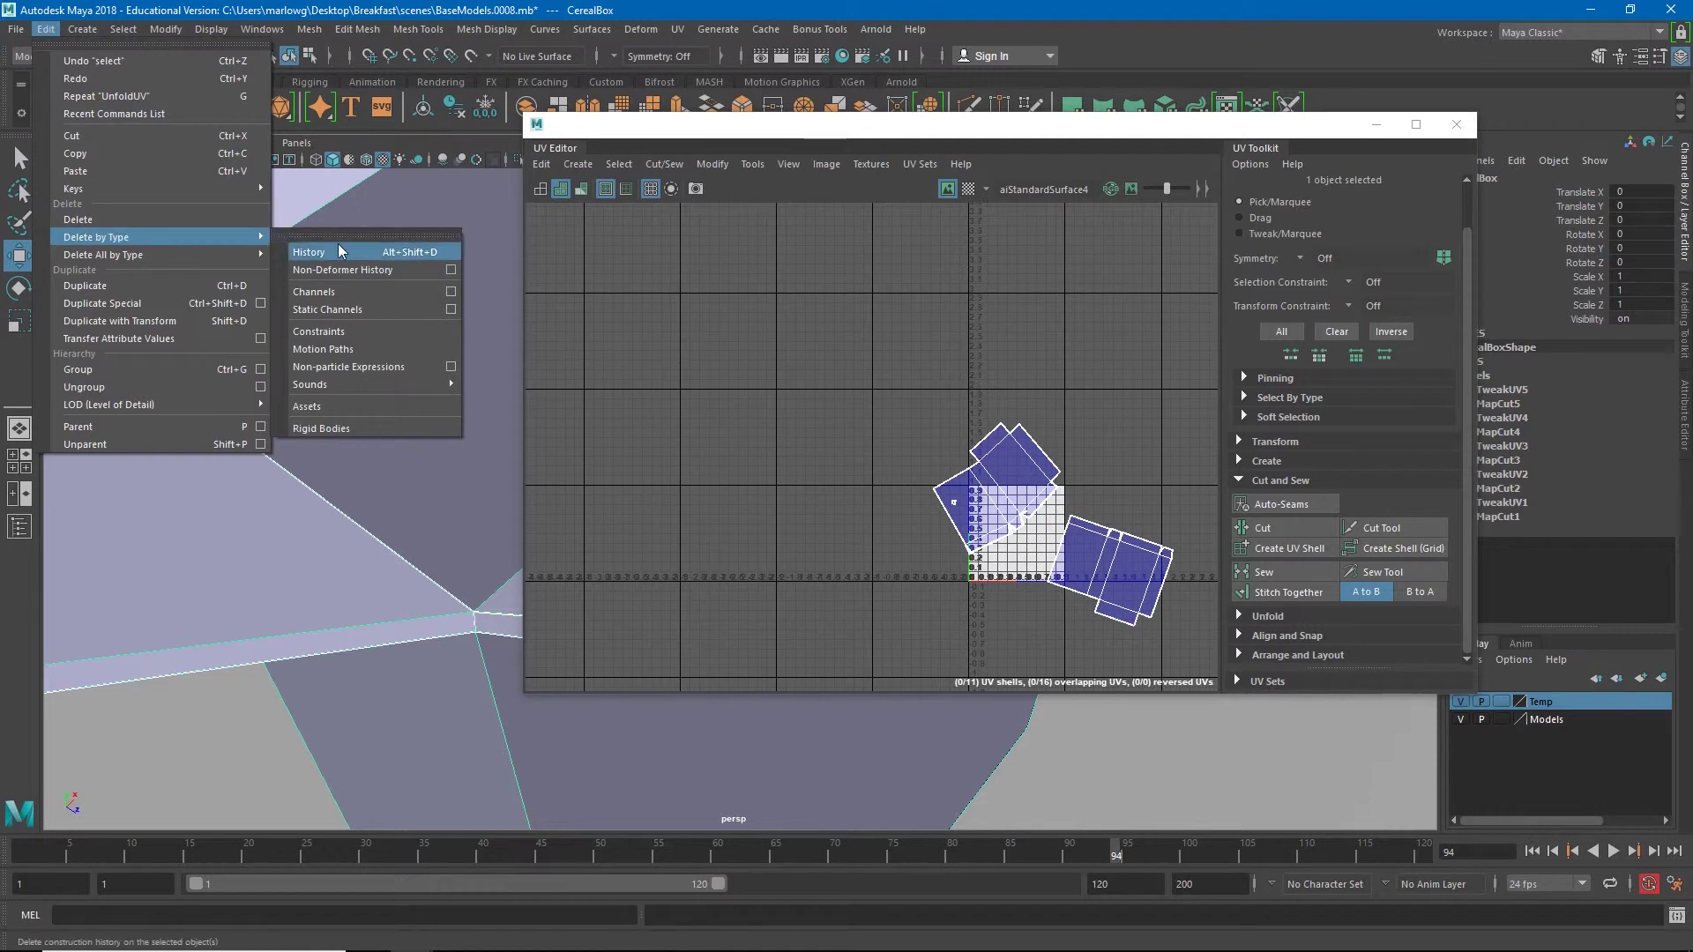
{"action": "left_click", "coordinate": [342, 252]}
Step: Select all UVs of the 11 shells and unfold them again, leaving no overlaps
{"action": "right_click", "coordinate": [1020, 504]}
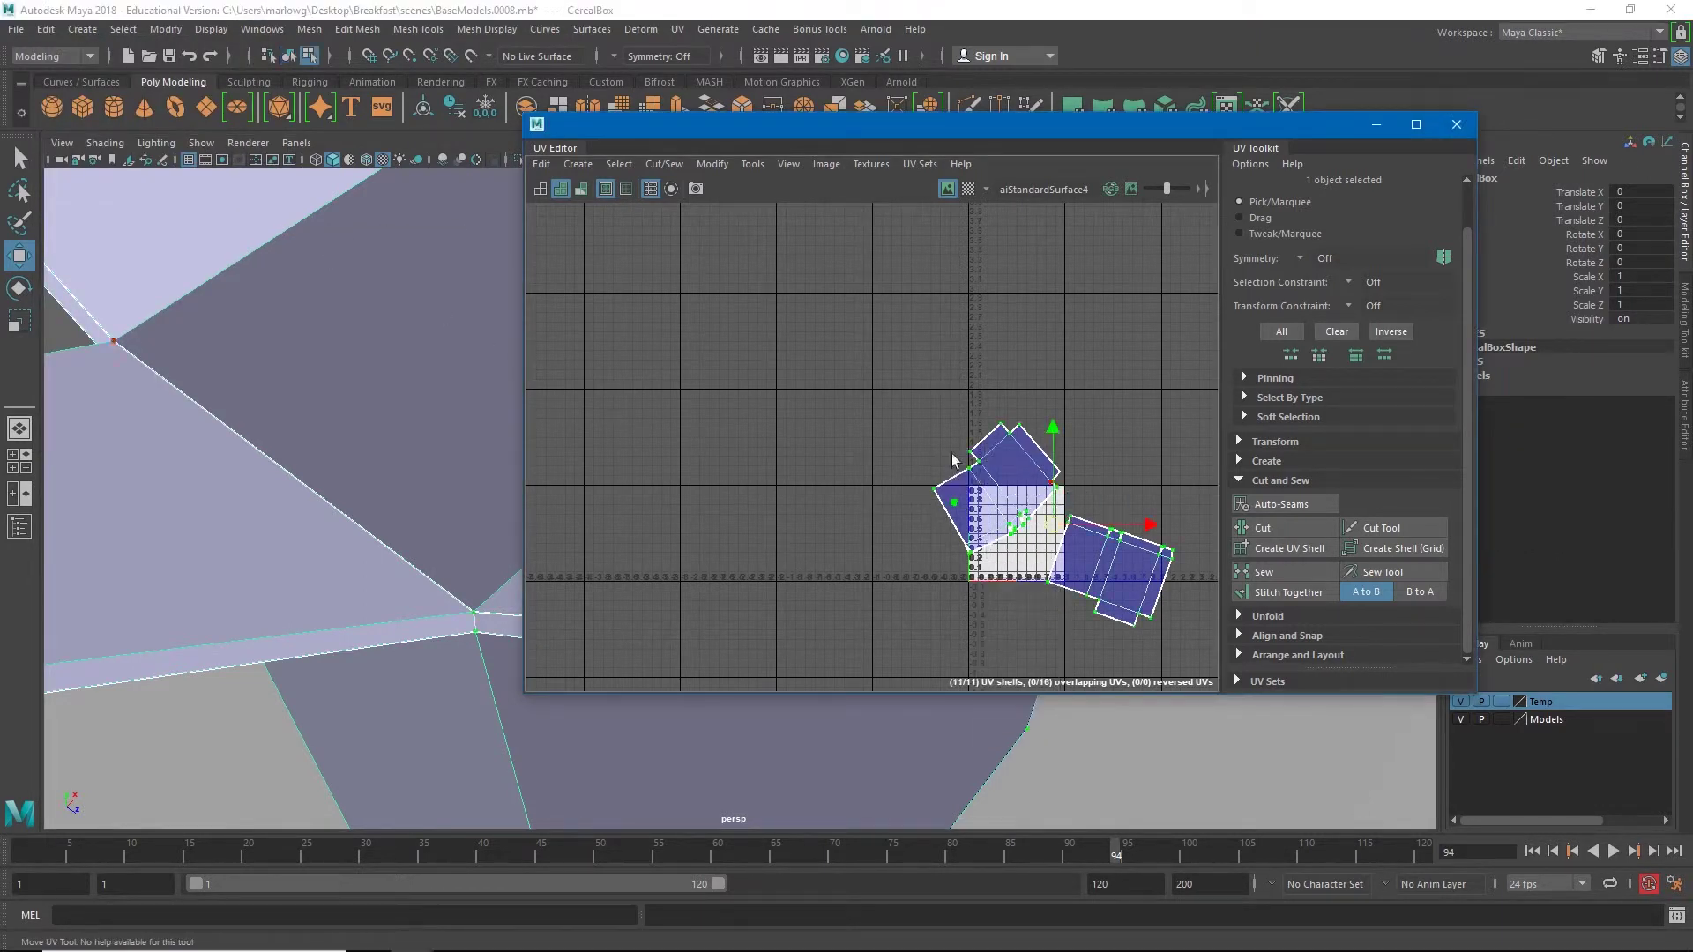
{"action": "left_click_drag", "start_coordinate": [842, 368], "coordinate": [1203, 672]}
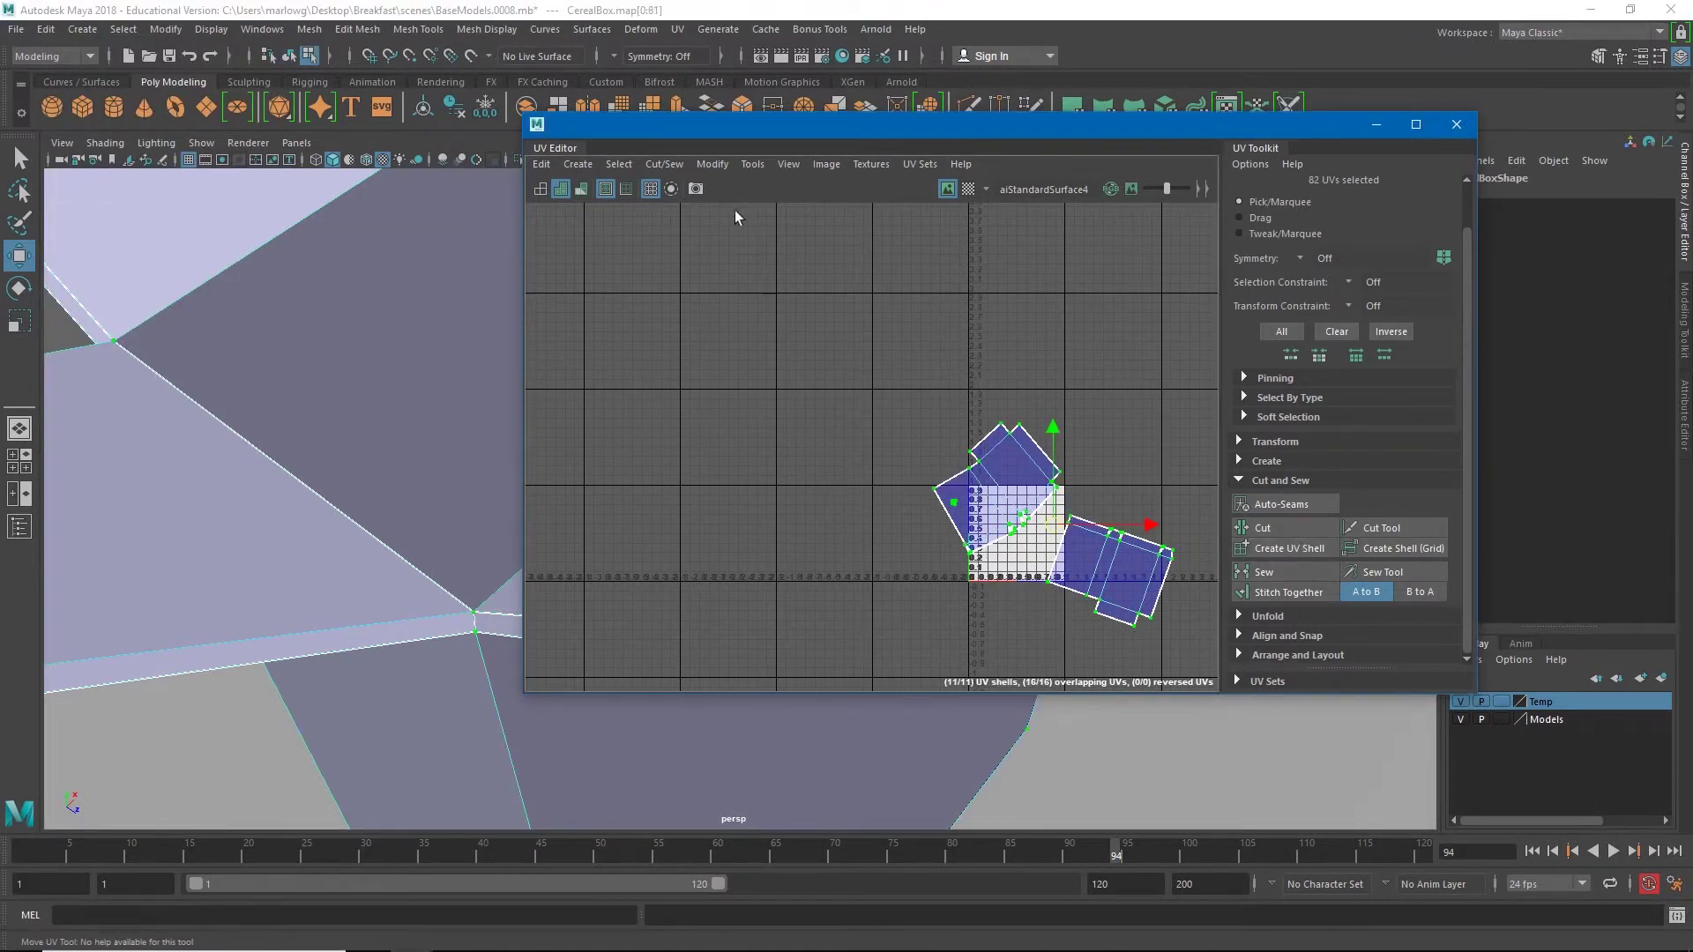
{"action": "left_click", "coordinate": [712, 166]}
{"action": "left_click", "coordinate": [769, 719]}
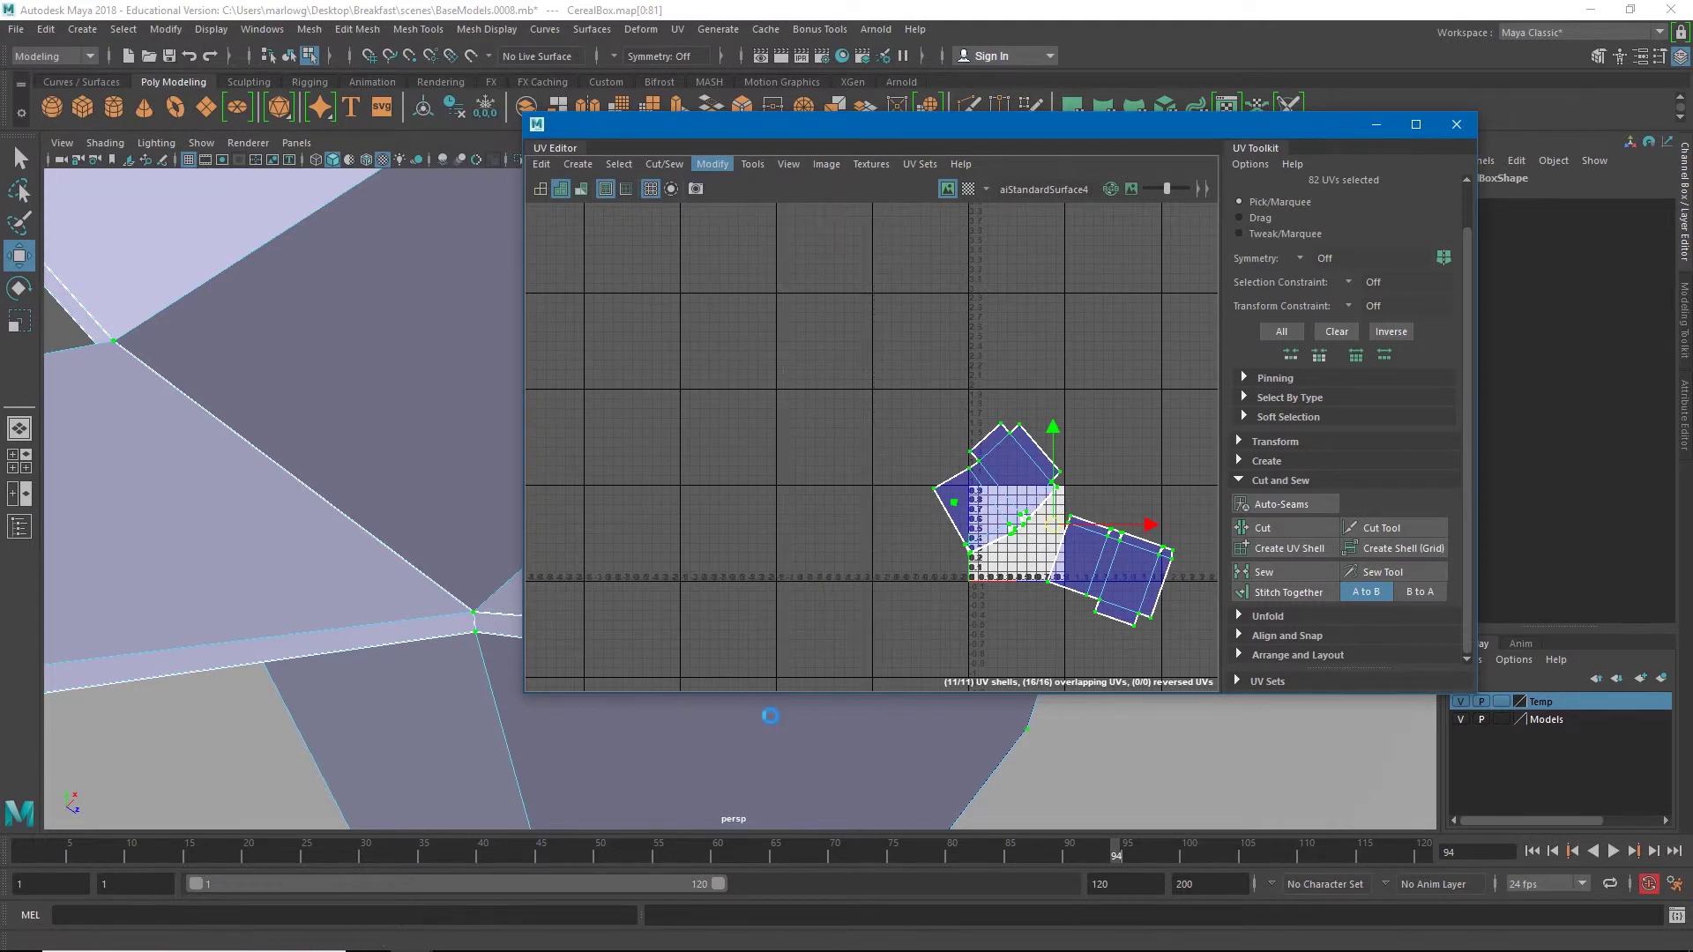
{"action": "left_click", "coordinate": [1126, 429]}
{"action": "right_click_drag", "start_coordinate": [1038, 494], "coordinate": [987, 474]}
Step: Move the tilted upper shells up and left and rotate them upright
{"action": "left_click", "coordinate": [1021, 481]}
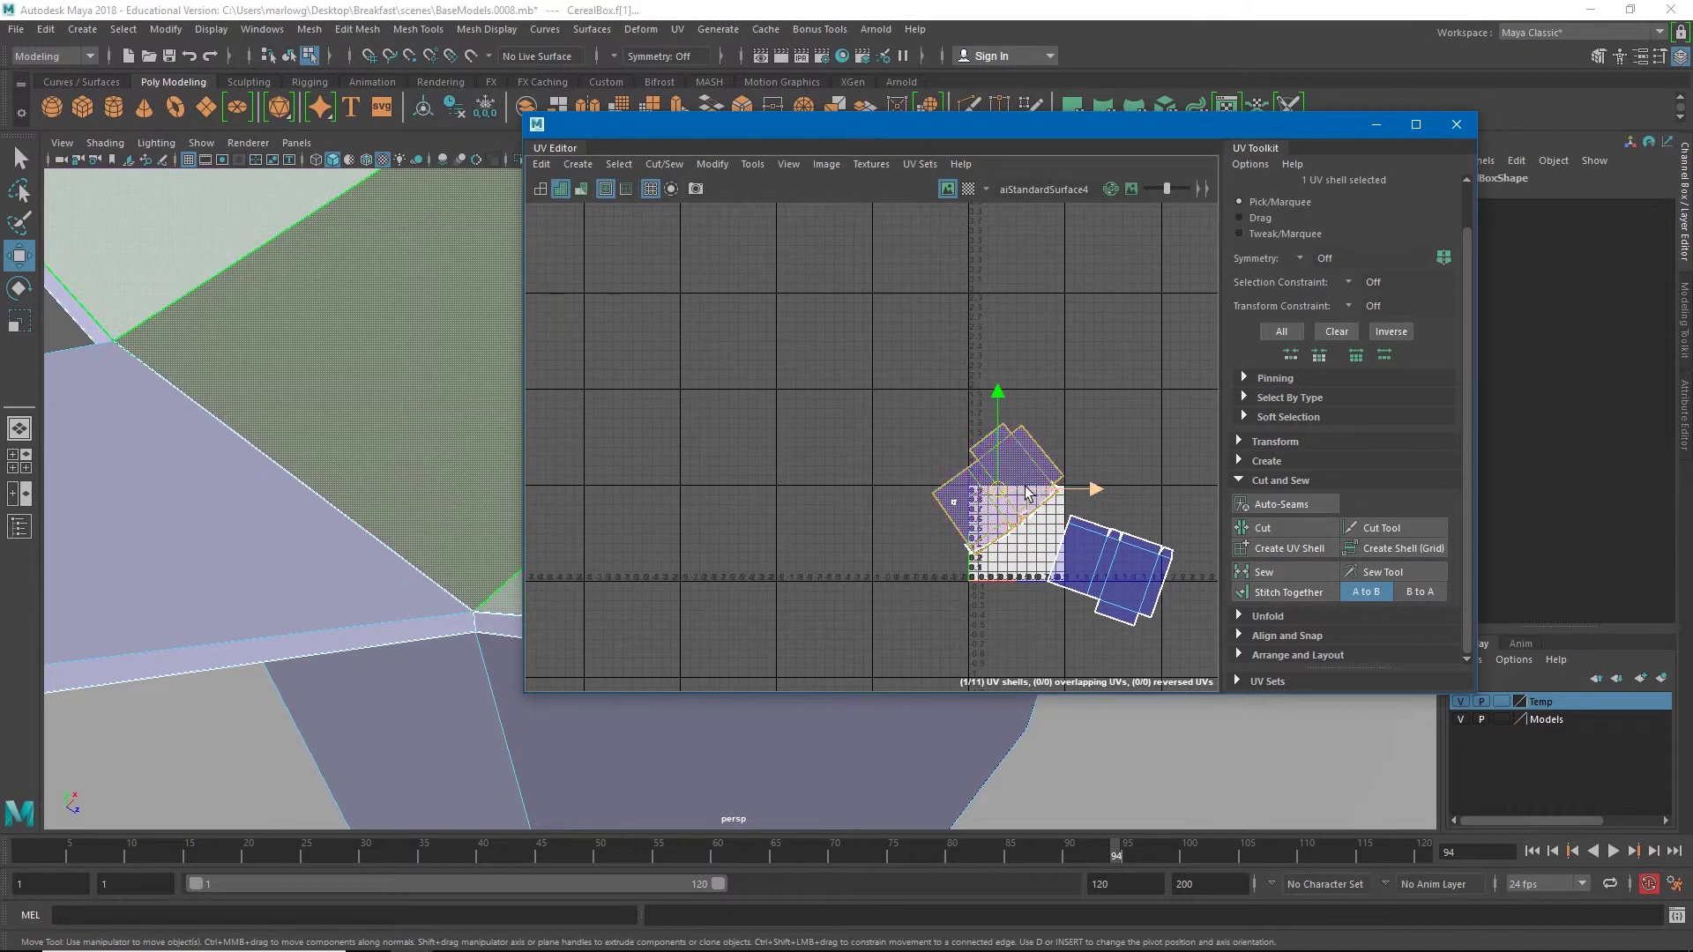
{"action": "left_click_drag", "start_coordinate": [1021, 481], "coordinate": [884, 409]}
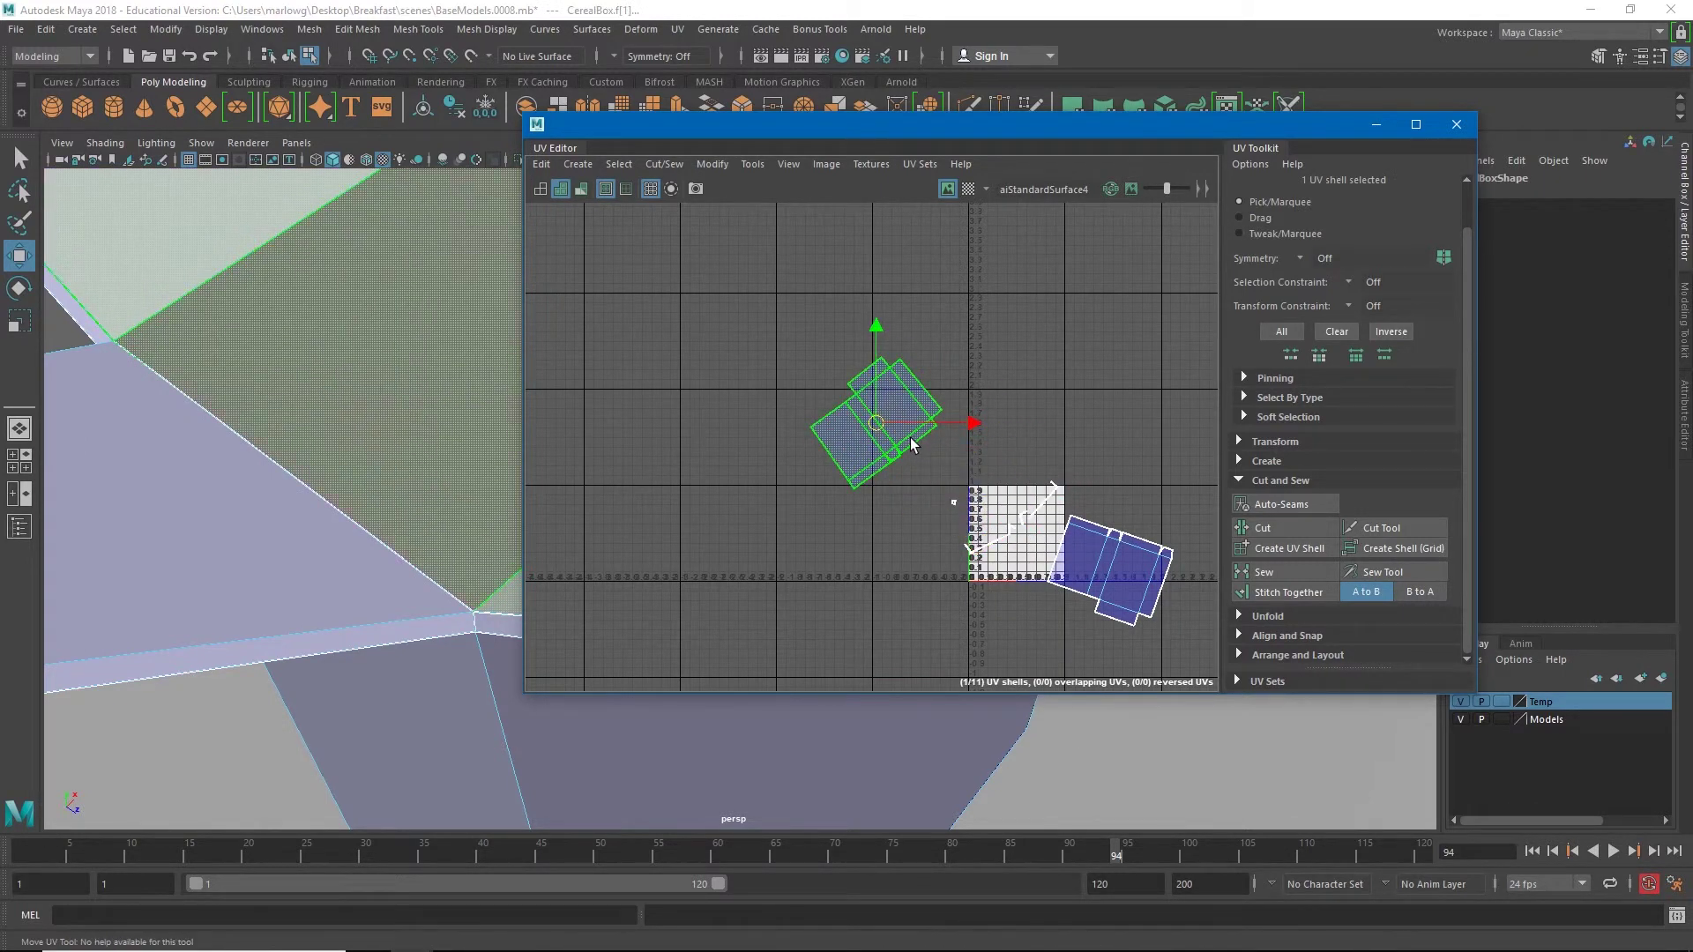
{"action": "key", "text": "r"}
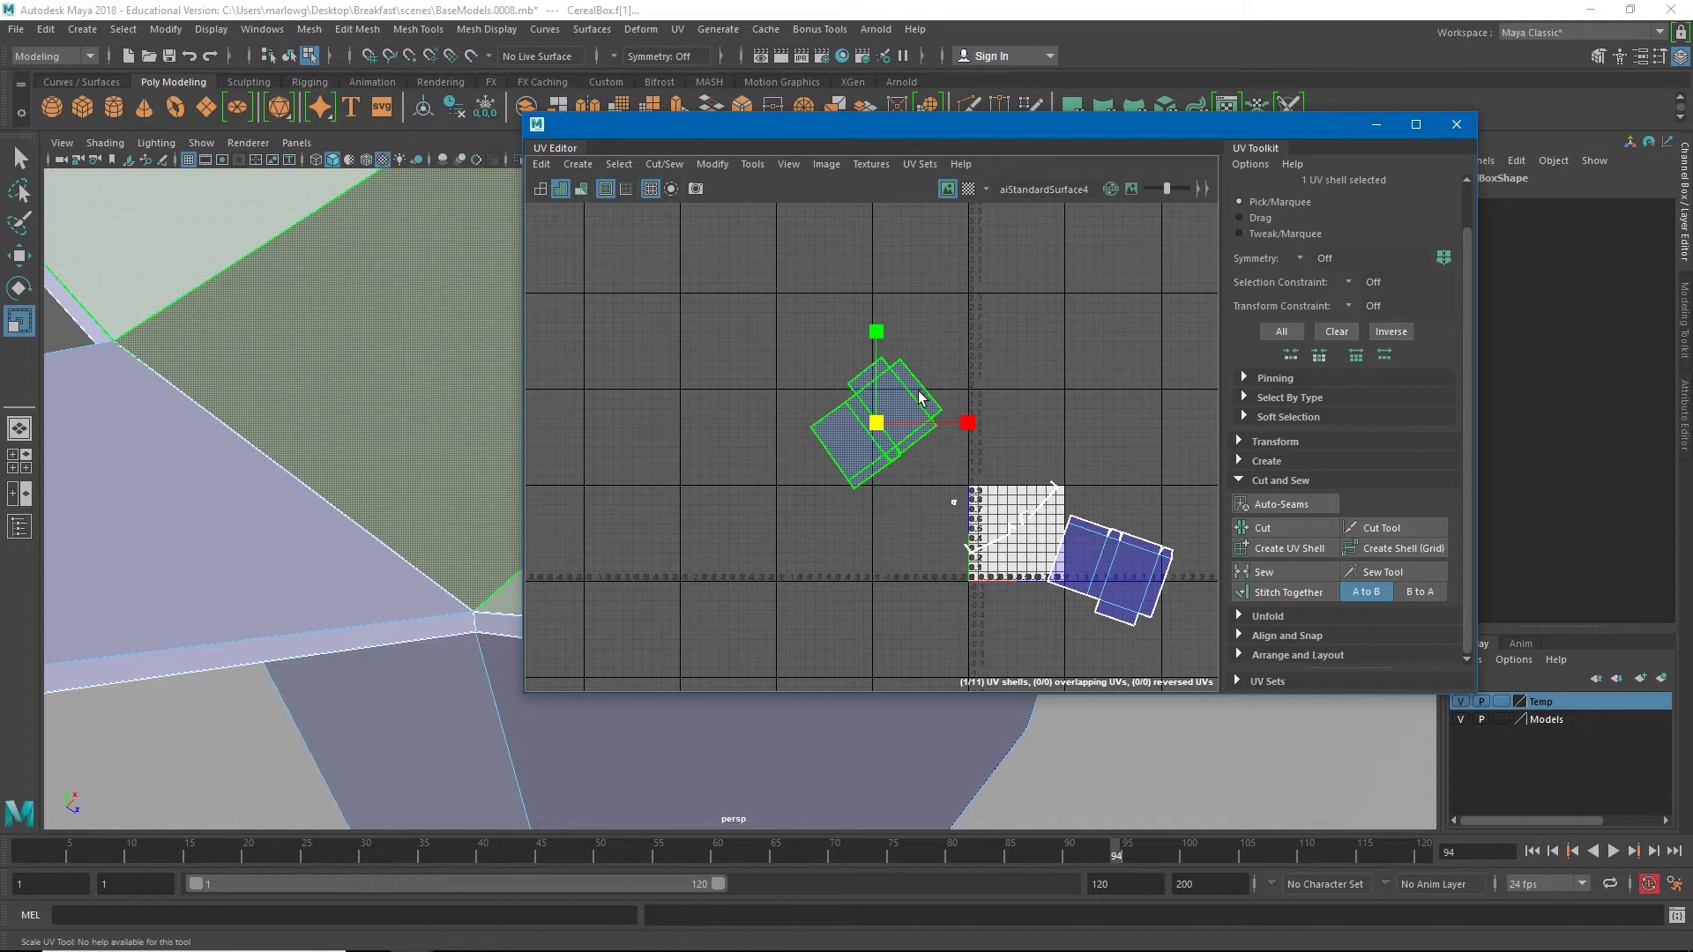
{"action": "scroll", "coordinate": [934, 547], "scroll_direction": "up", "scroll_amount": 5}
{"action": "scroll", "coordinate": [929, 547], "scroll_direction": "down", "scroll_amount": 2}
{"action": "key", "text": "e"}
{"action": "left_click_drag", "start_coordinate": [886, 355], "coordinate": [677, 257]}
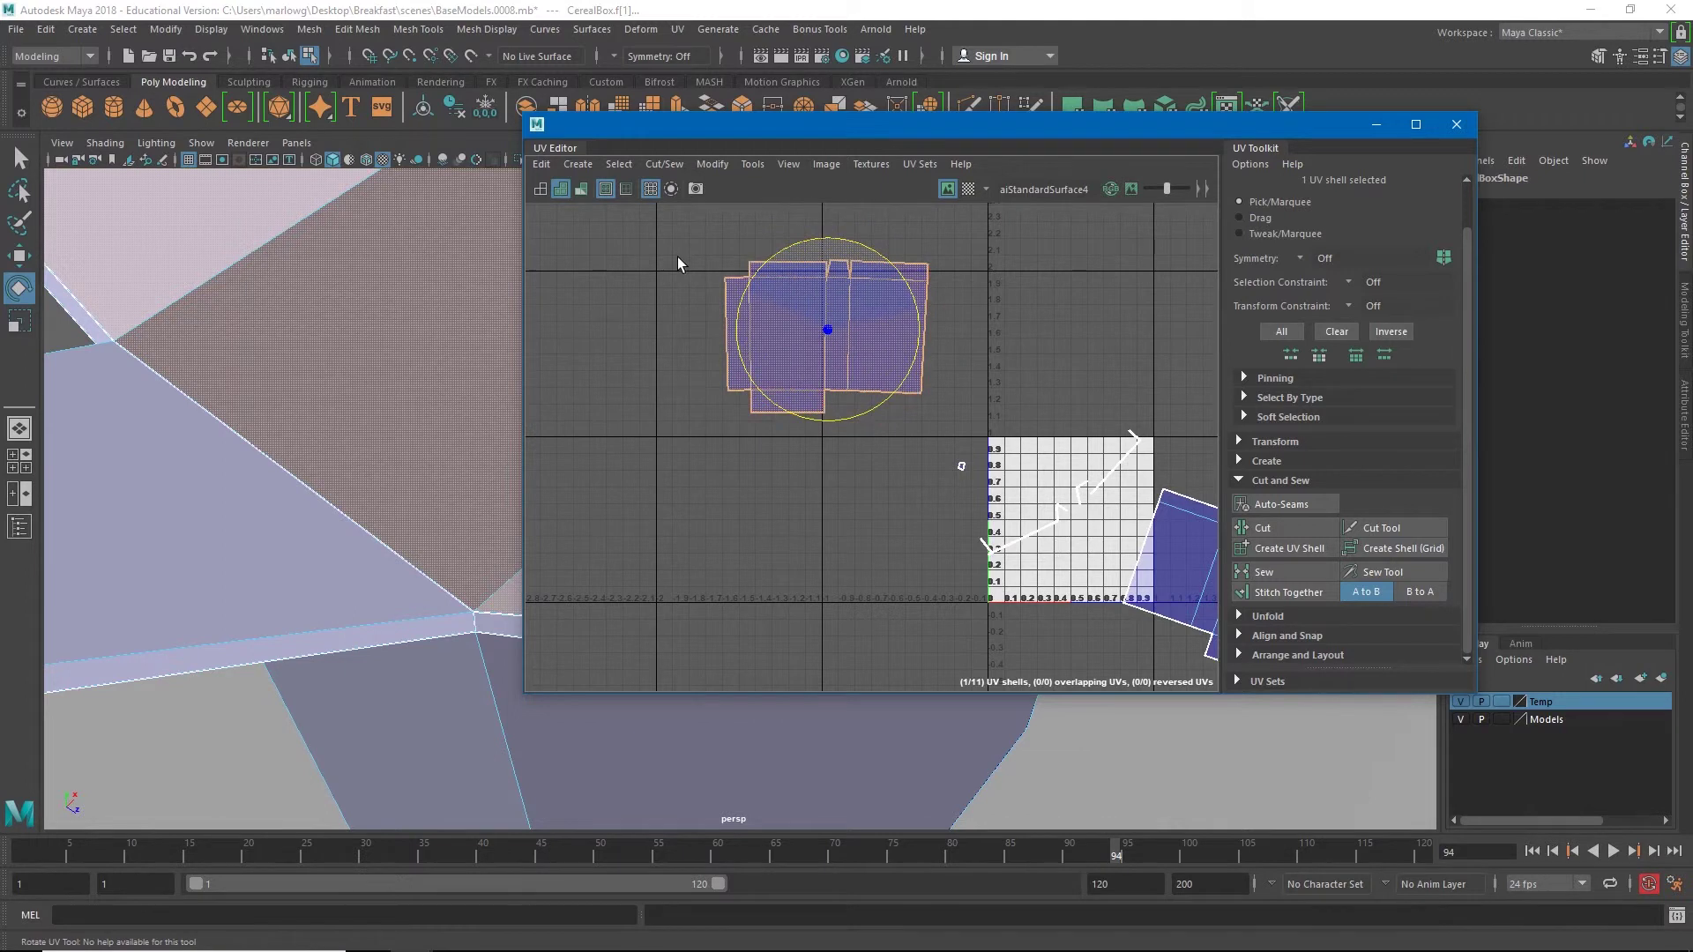
{"action": "left_click", "coordinate": [993, 261]}
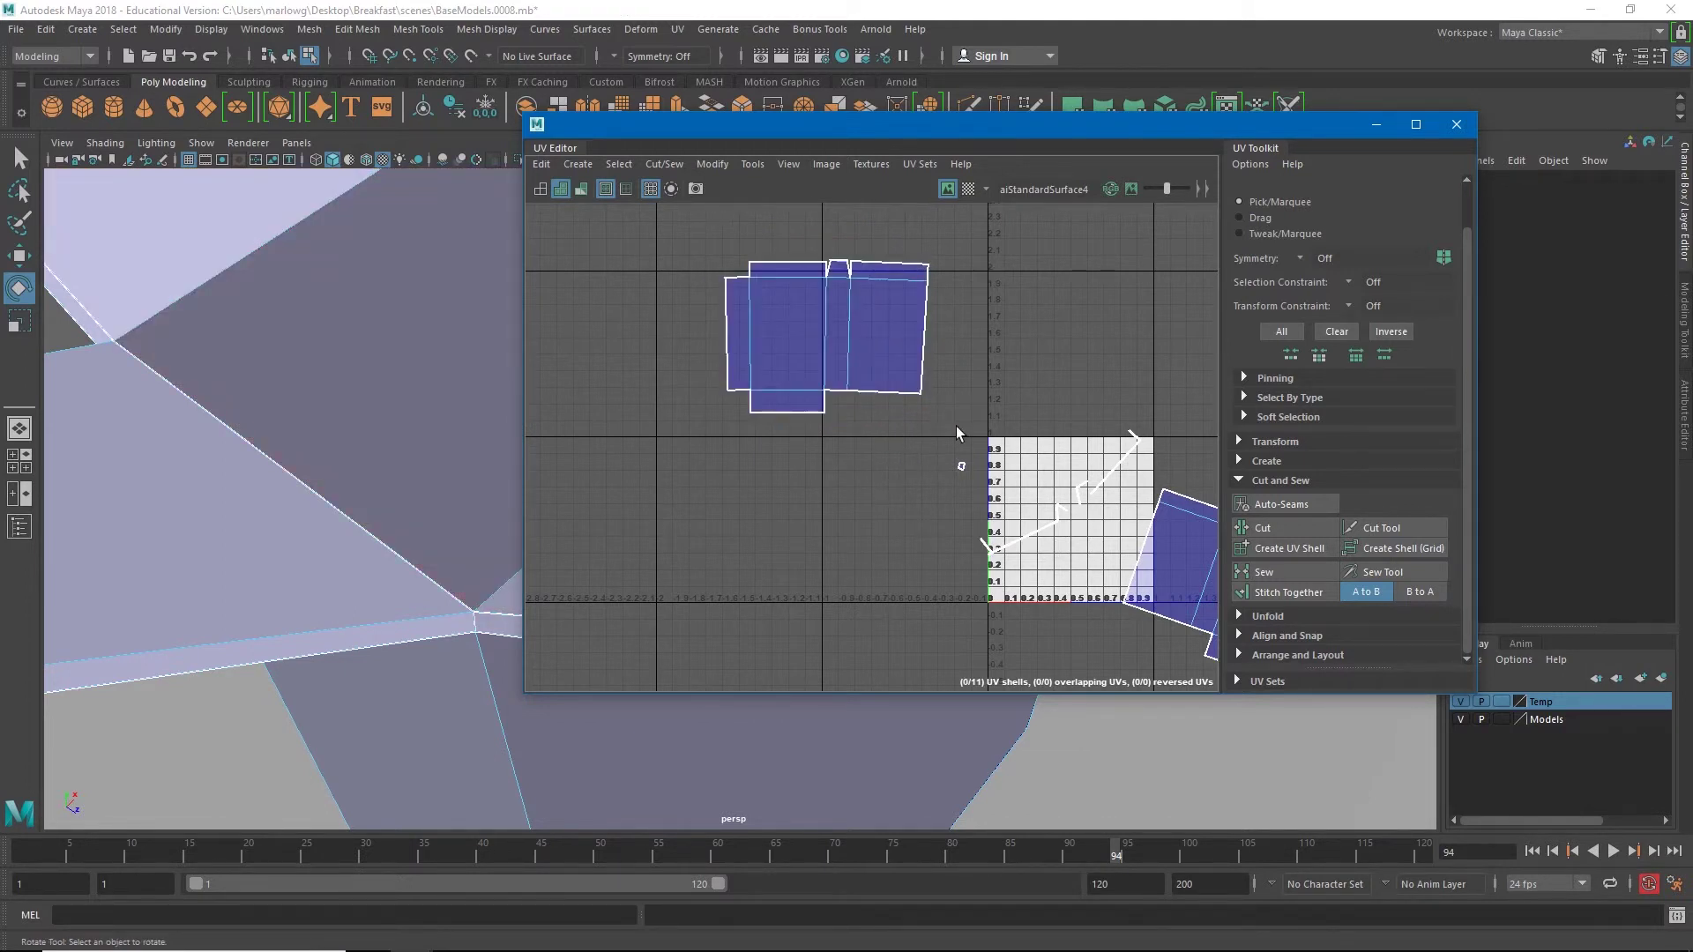
Step: Move the small shell and the thin strip shells up beside the others
{"action": "left_click", "coordinate": [961, 467]}
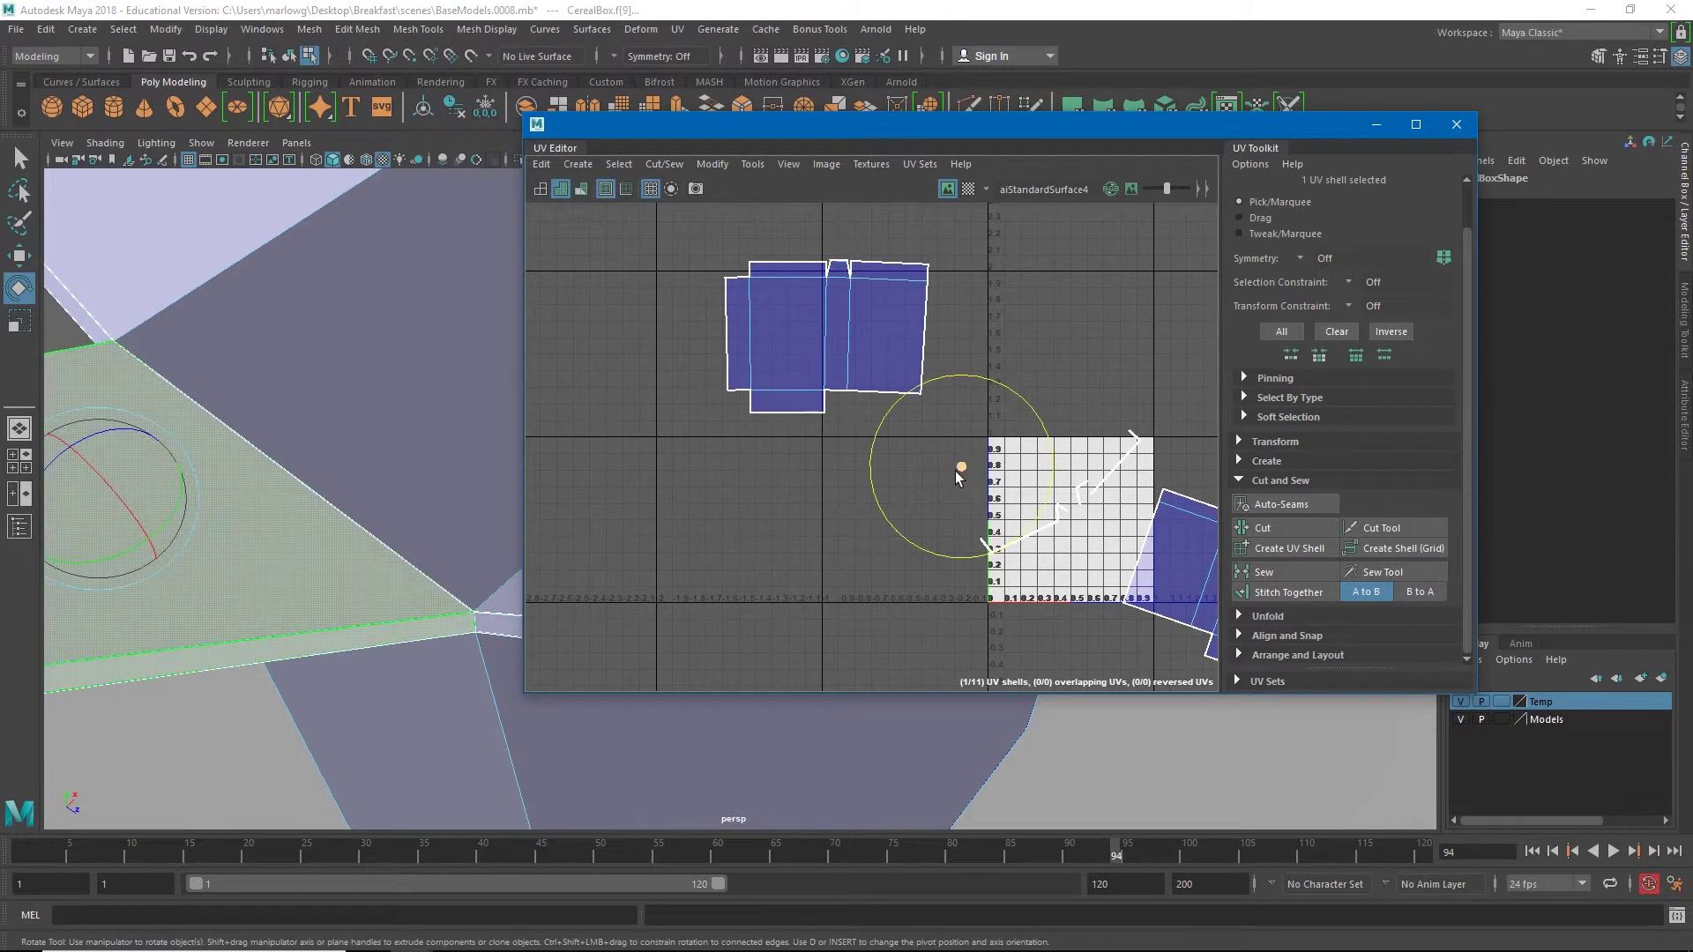
{"action": "key", "text": "w"}
{"action": "left_click_drag", "start_coordinate": [961, 467], "coordinate": [938, 335]}
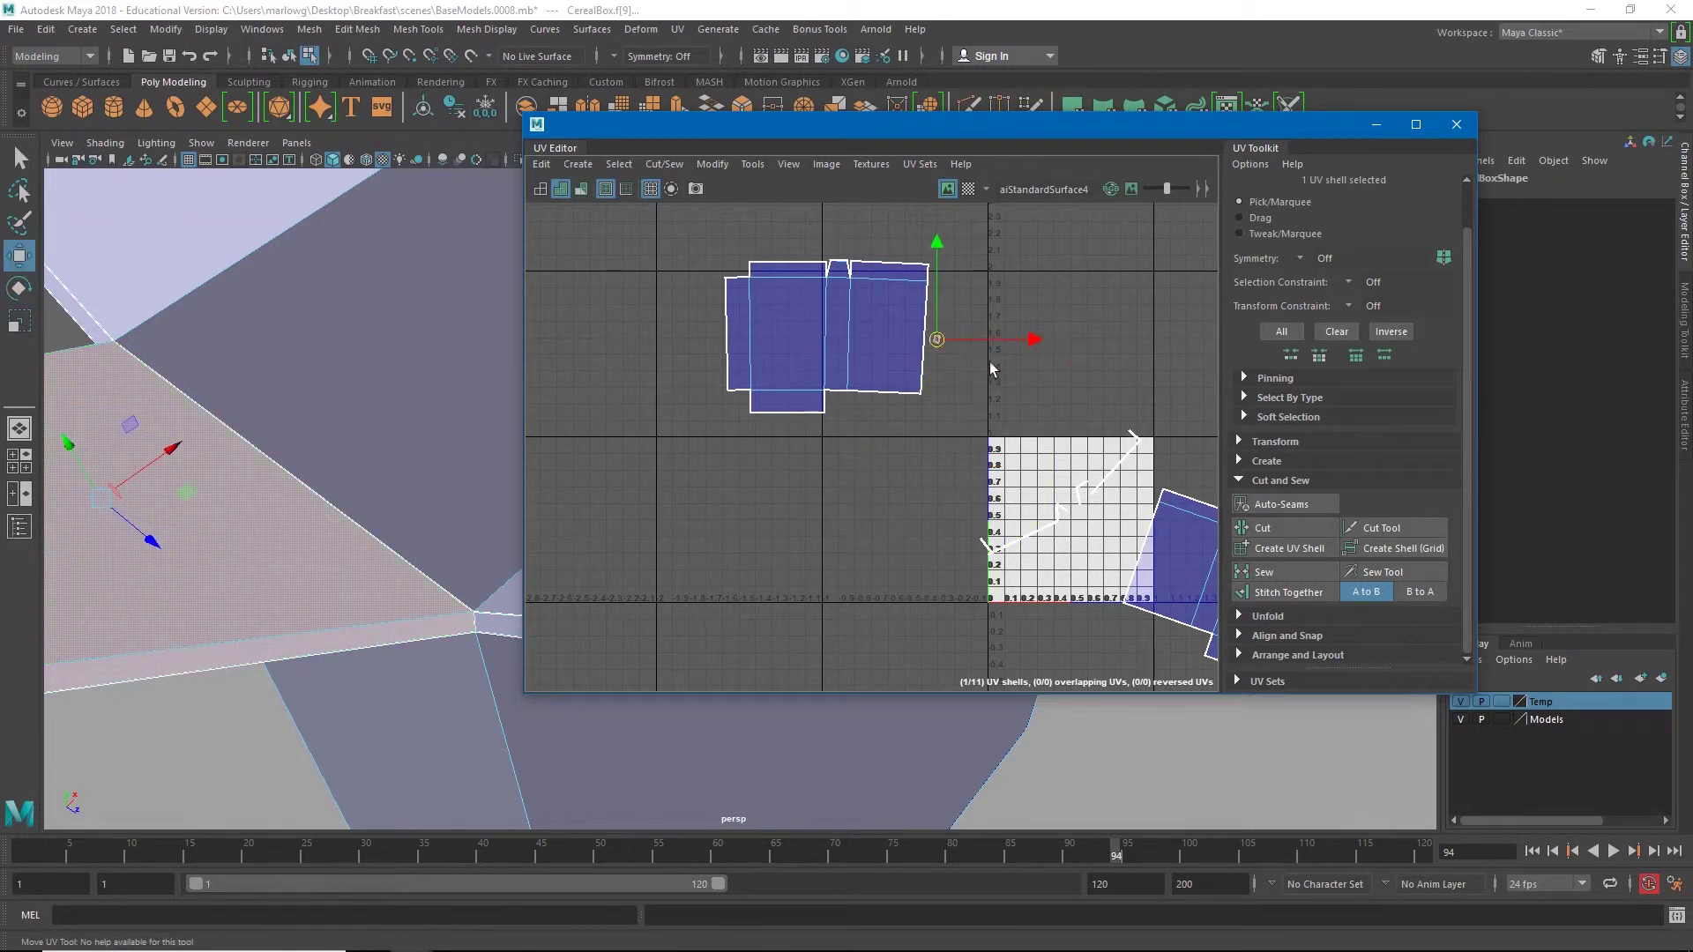
{"action": "left_click_drag", "start_coordinate": [1133, 520], "coordinate": [1140, 516]}
{"action": "left_click_drag", "start_coordinate": [940, 505], "coordinate": [1035, 574]}
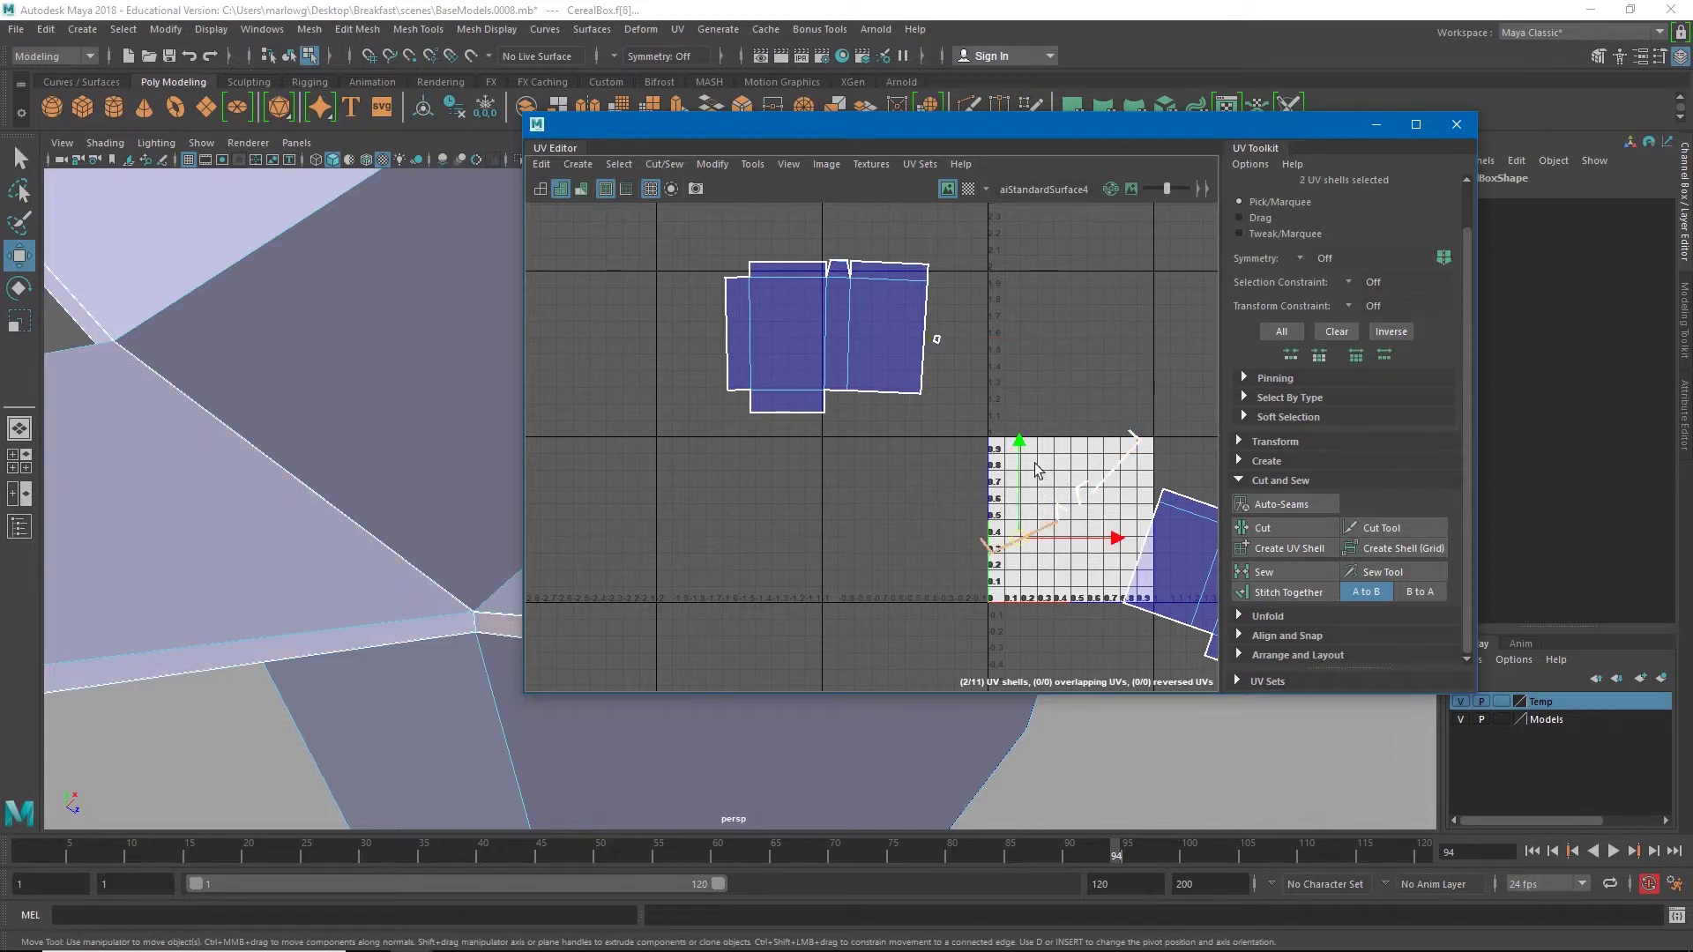
{"action": "left_click_drag", "start_coordinate": [940, 384], "coordinate": [1182, 580]}
{"action": "left_click", "coordinate": [1181, 581], "text": "ctrl"}
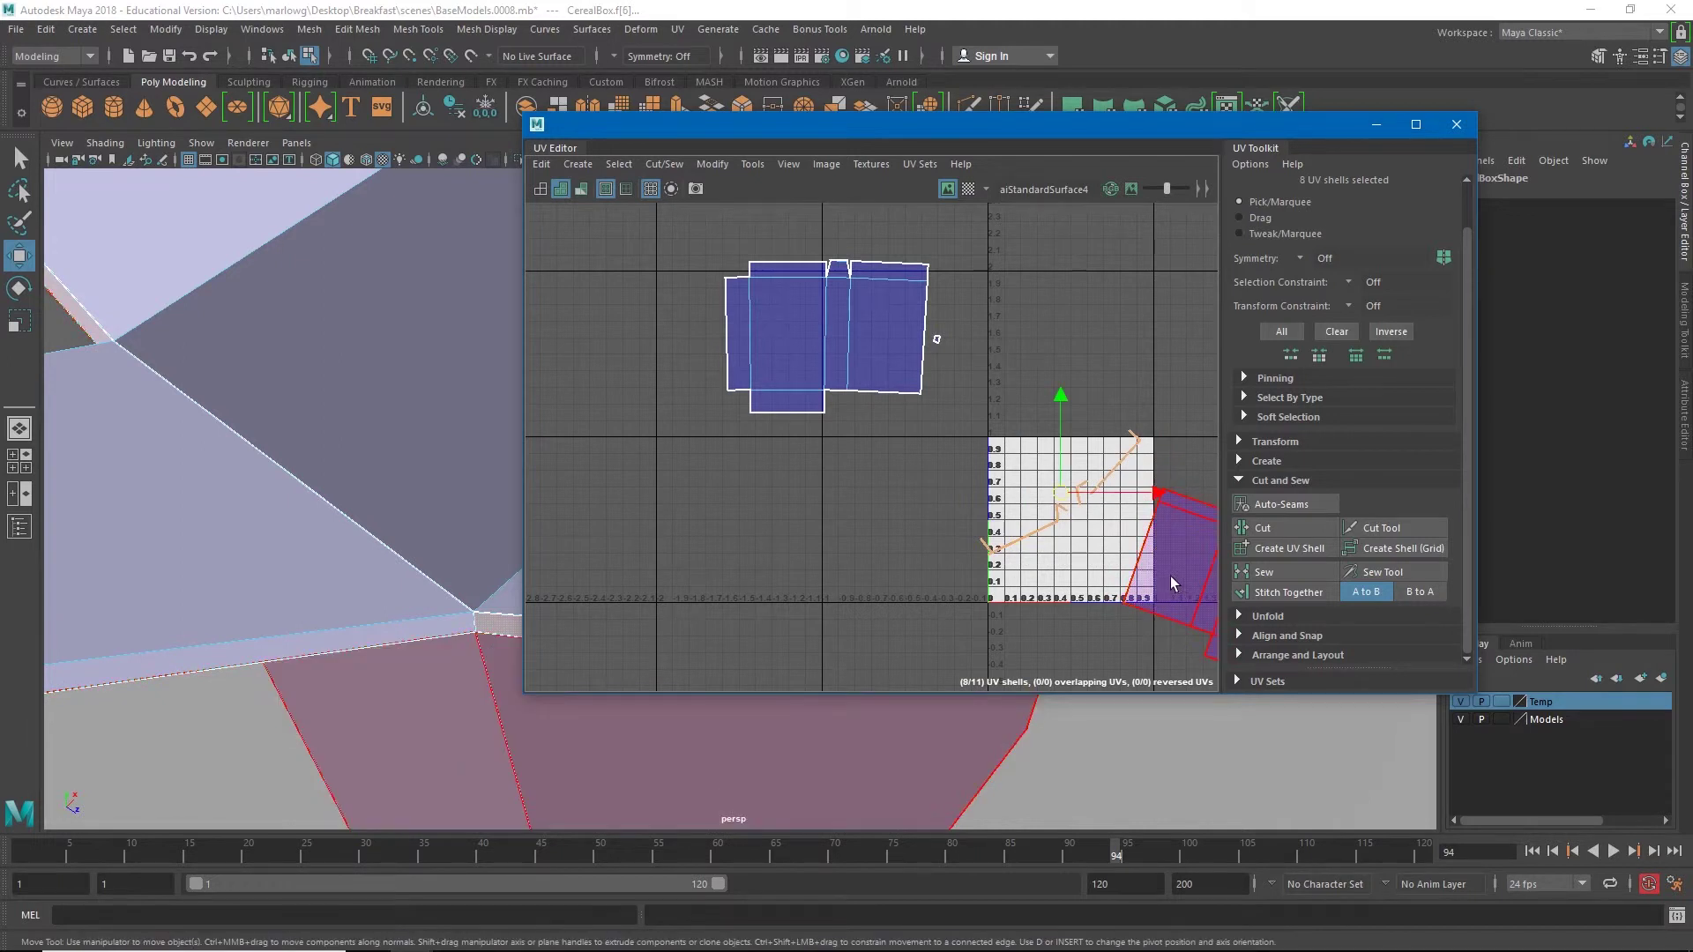
{"action": "left_click_drag", "start_coordinate": [1058, 501], "coordinate": [961, 378]}
Step: Rotate the strip shells vertical and line up the four strips beside the larger shells
{"action": "key", "text": "e"}
{"action": "left_click_drag", "start_coordinate": [1006, 291], "coordinate": [937, 291]}
{"action": "left_click", "coordinate": [944, 382]}
{"action": "left_click_drag", "start_coordinate": [949, 367], "coordinate": [1042, 507]}
{"action": "key", "text": "w"}
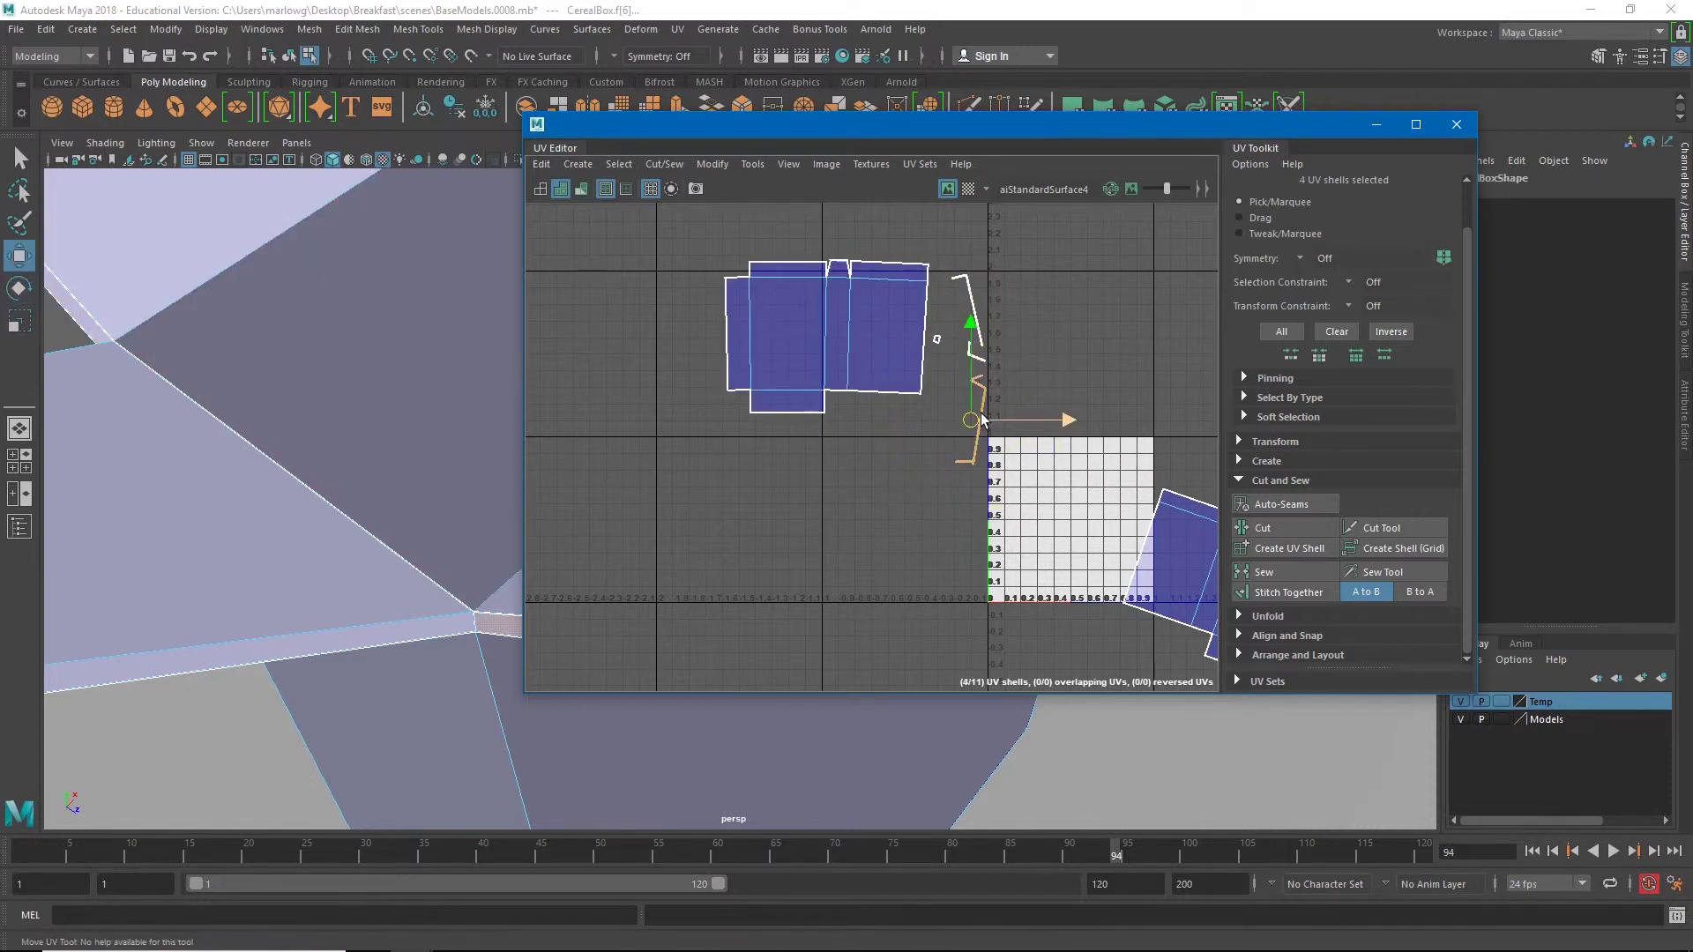
{"action": "left_click_drag", "start_coordinate": [974, 423], "coordinate": [949, 354]}
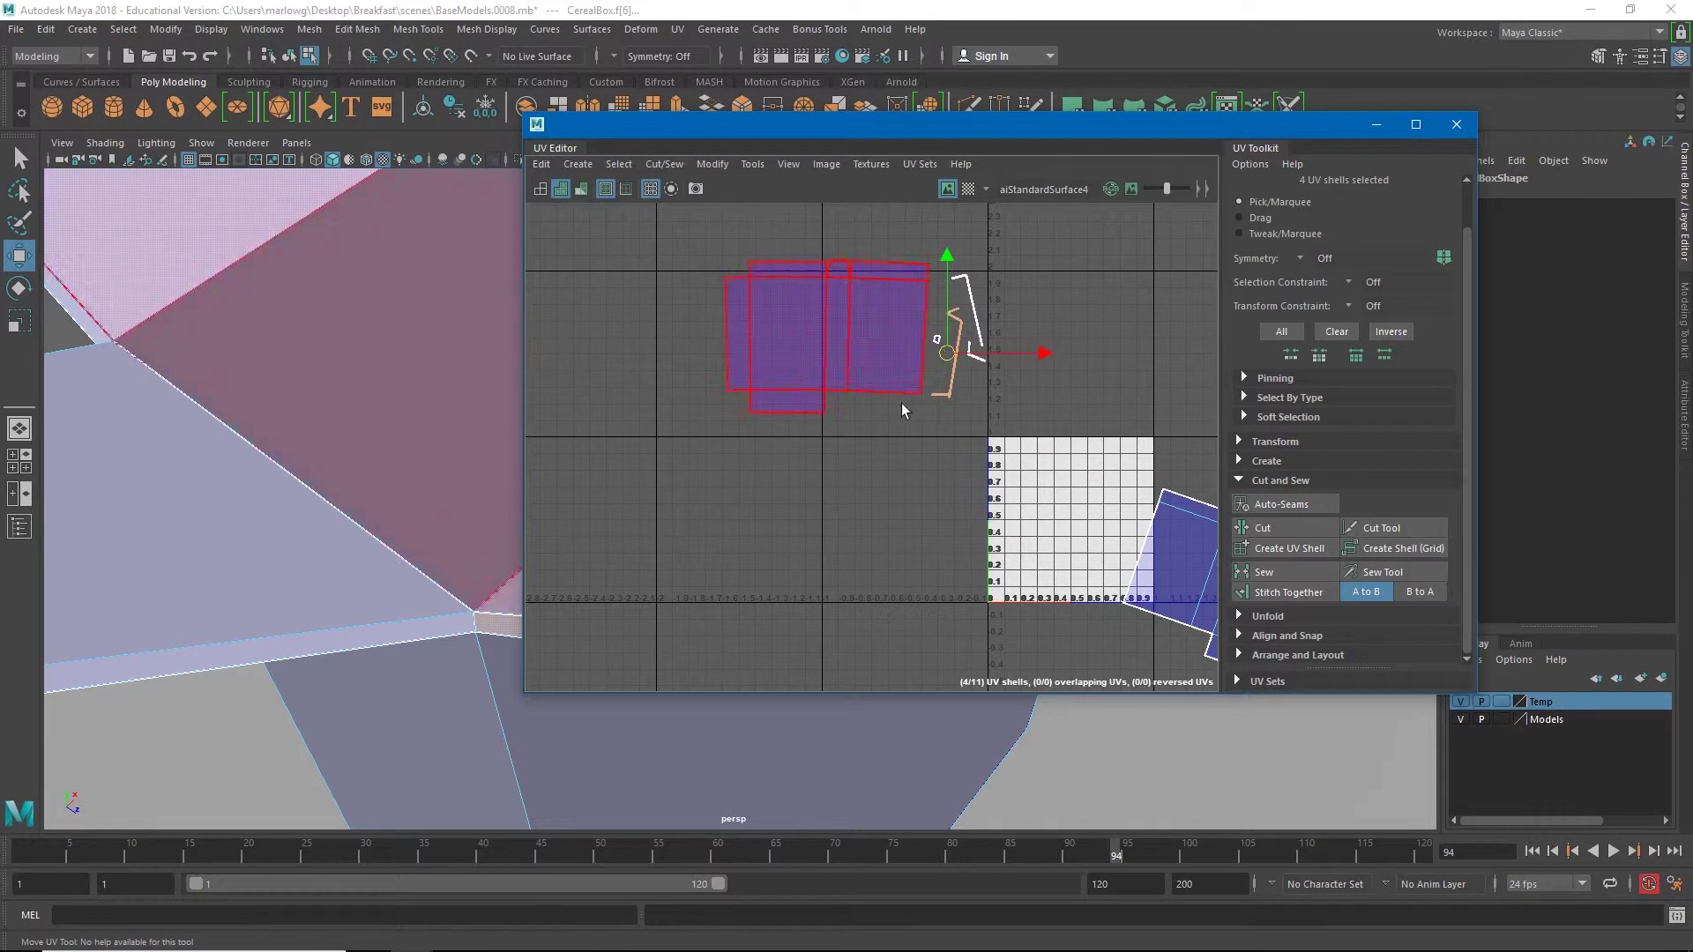
Step: Scale down the ten selected shells and position them in the top of the 0–1 tile
{"action": "left_click_drag", "start_coordinate": [672, 225], "coordinate": [1041, 466], "text": "shift"}
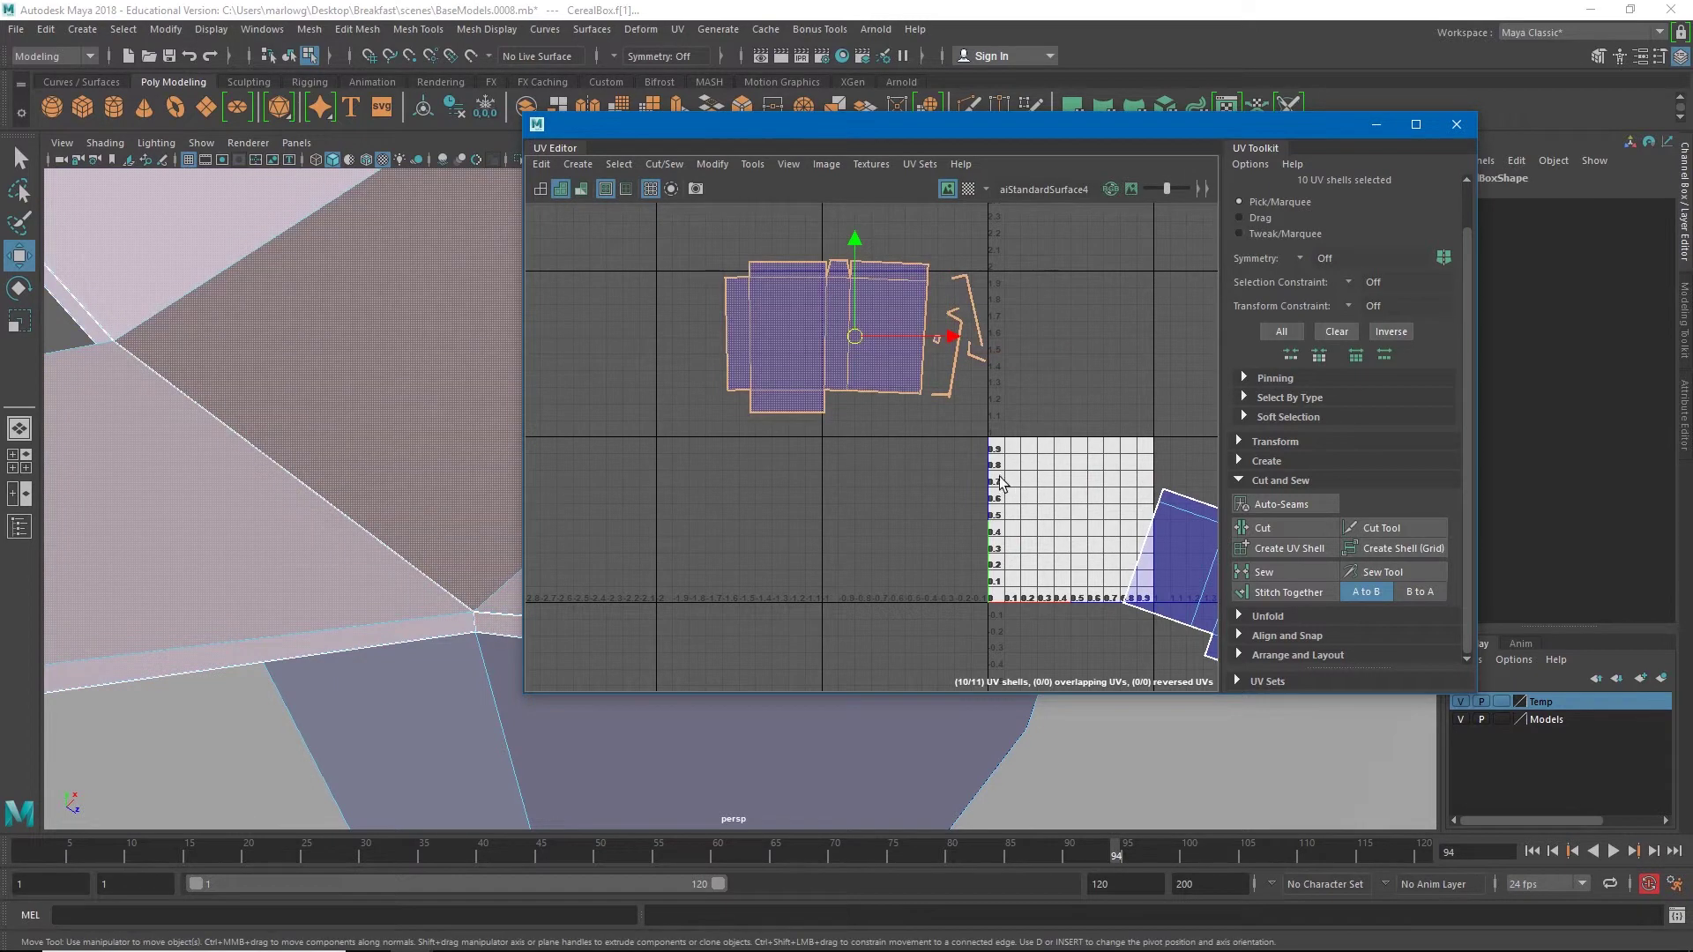
{"action": "key", "text": "r"}
{"action": "left_click_drag", "start_coordinate": [855, 337], "coordinate": [1044, 479]}
{"action": "key", "text": "w"}
{"action": "key", "text": "r"}
{"action": "key", "text": "w"}
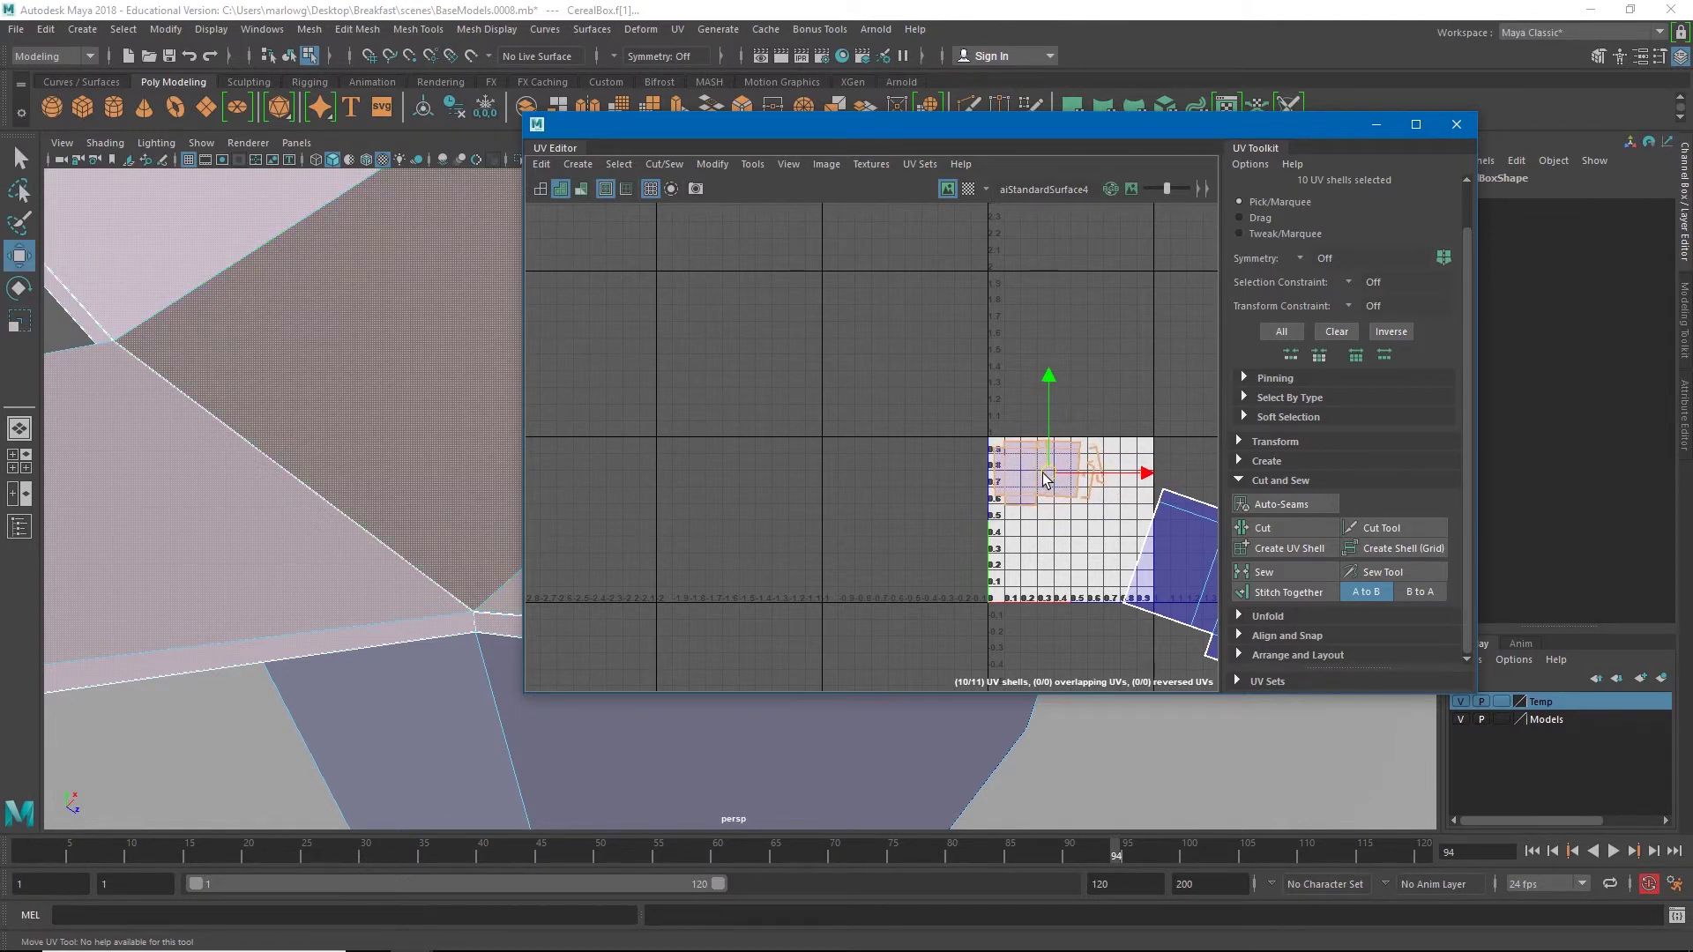
Step: Select the large tilted shell and rotate it upright
{"action": "left_click", "coordinate": [1161, 356]}
{"action": "middle_click_drag", "start_coordinate": [1130, 532], "coordinate": [965, 409], "text": "alt"}
{"action": "left_click", "coordinate": [1078, 472]}
{"action": "left_click", "coordinate": [1074, 481]}
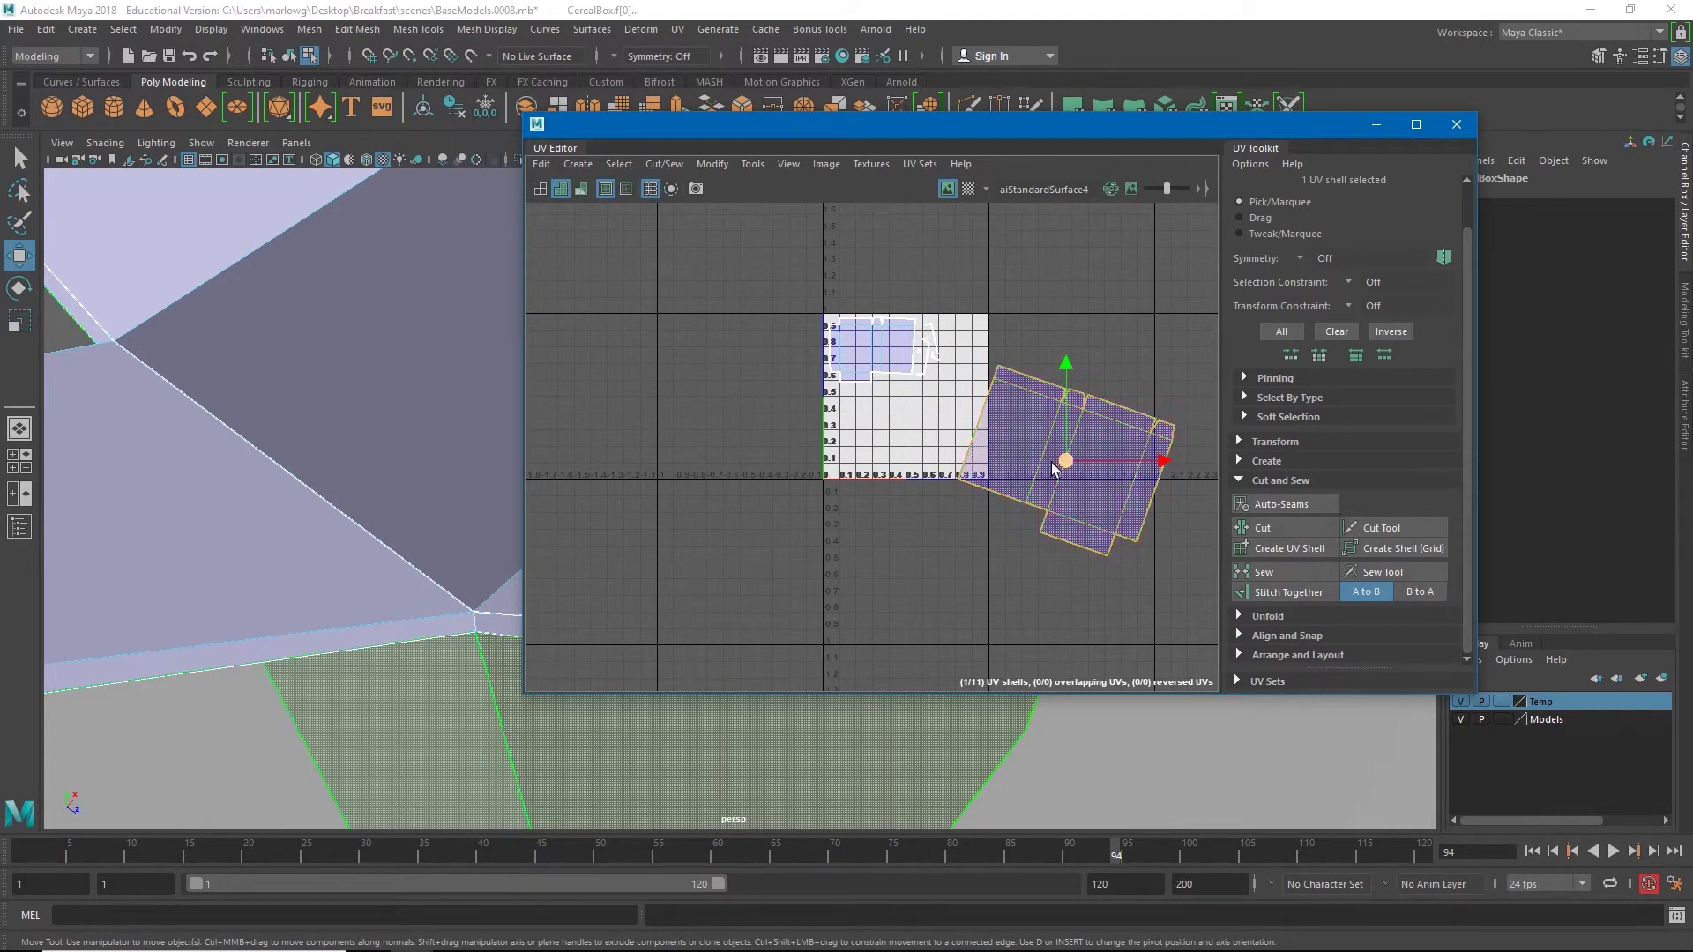
{"action": "key", "text": "e"}
{"action": "left_click_drag", "start_coordinate": [1023, 394], "coordinate": [1000, 411]}
{"action": "scroll", "coordinate": [997, 496], "scroll_direction": "up", "scroll_amount": 5}
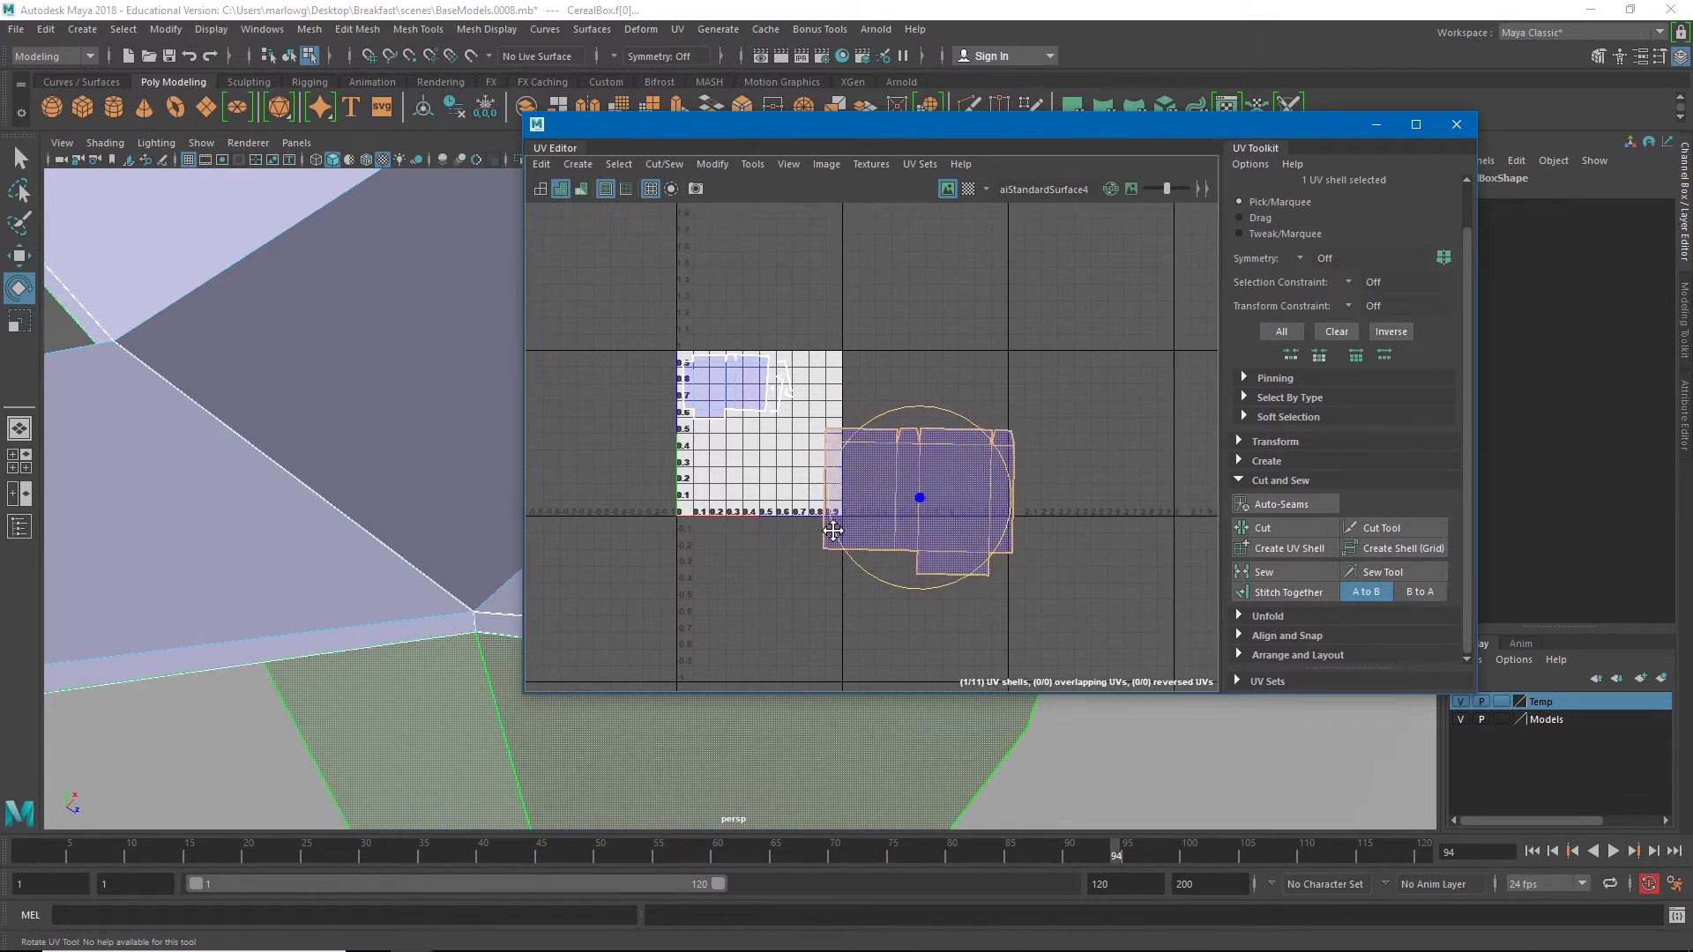
{"action": "left_click_drag", "start_coordinate": [894, 491], "coordinate": [890, 457]}
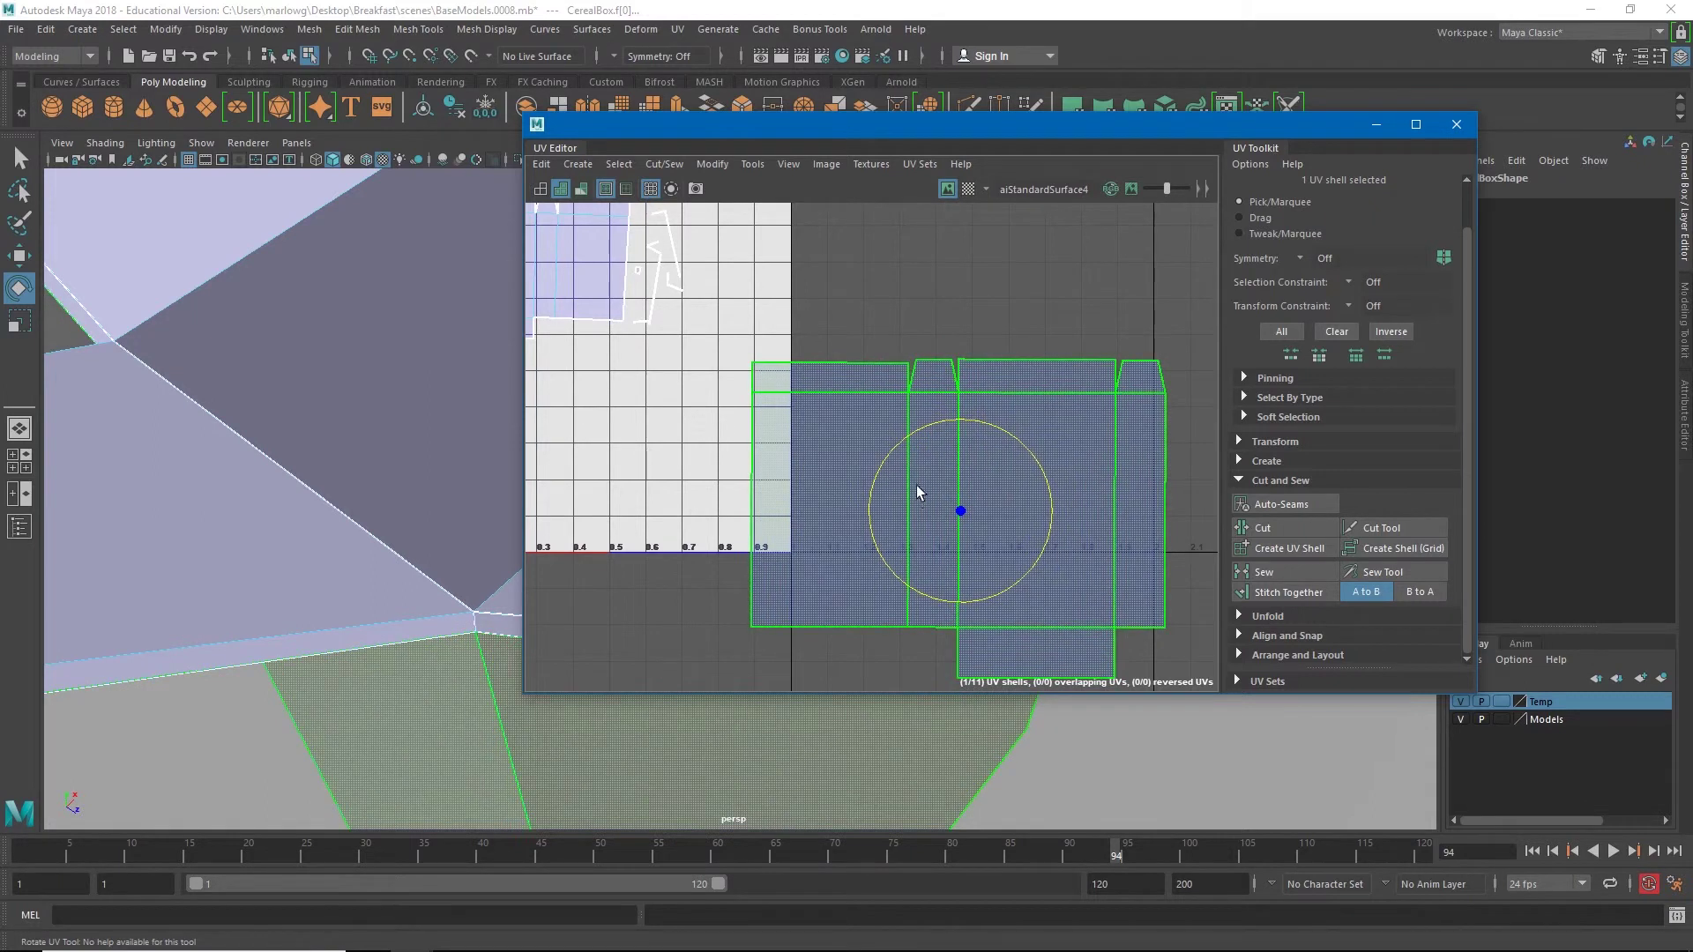
Step: Scale the large shell down and place it in the lower 0–1 tile below the smaller shells
{"action": "key", "text": "w"}
{"action": "left_click_drag", "start_coordinate": [953, 506], "coordinate": [592, 383]}
{"action": "middle_click_drag", "start_coordinate": [608, 385], "coordinate": [983, 427], "text": "alt"}
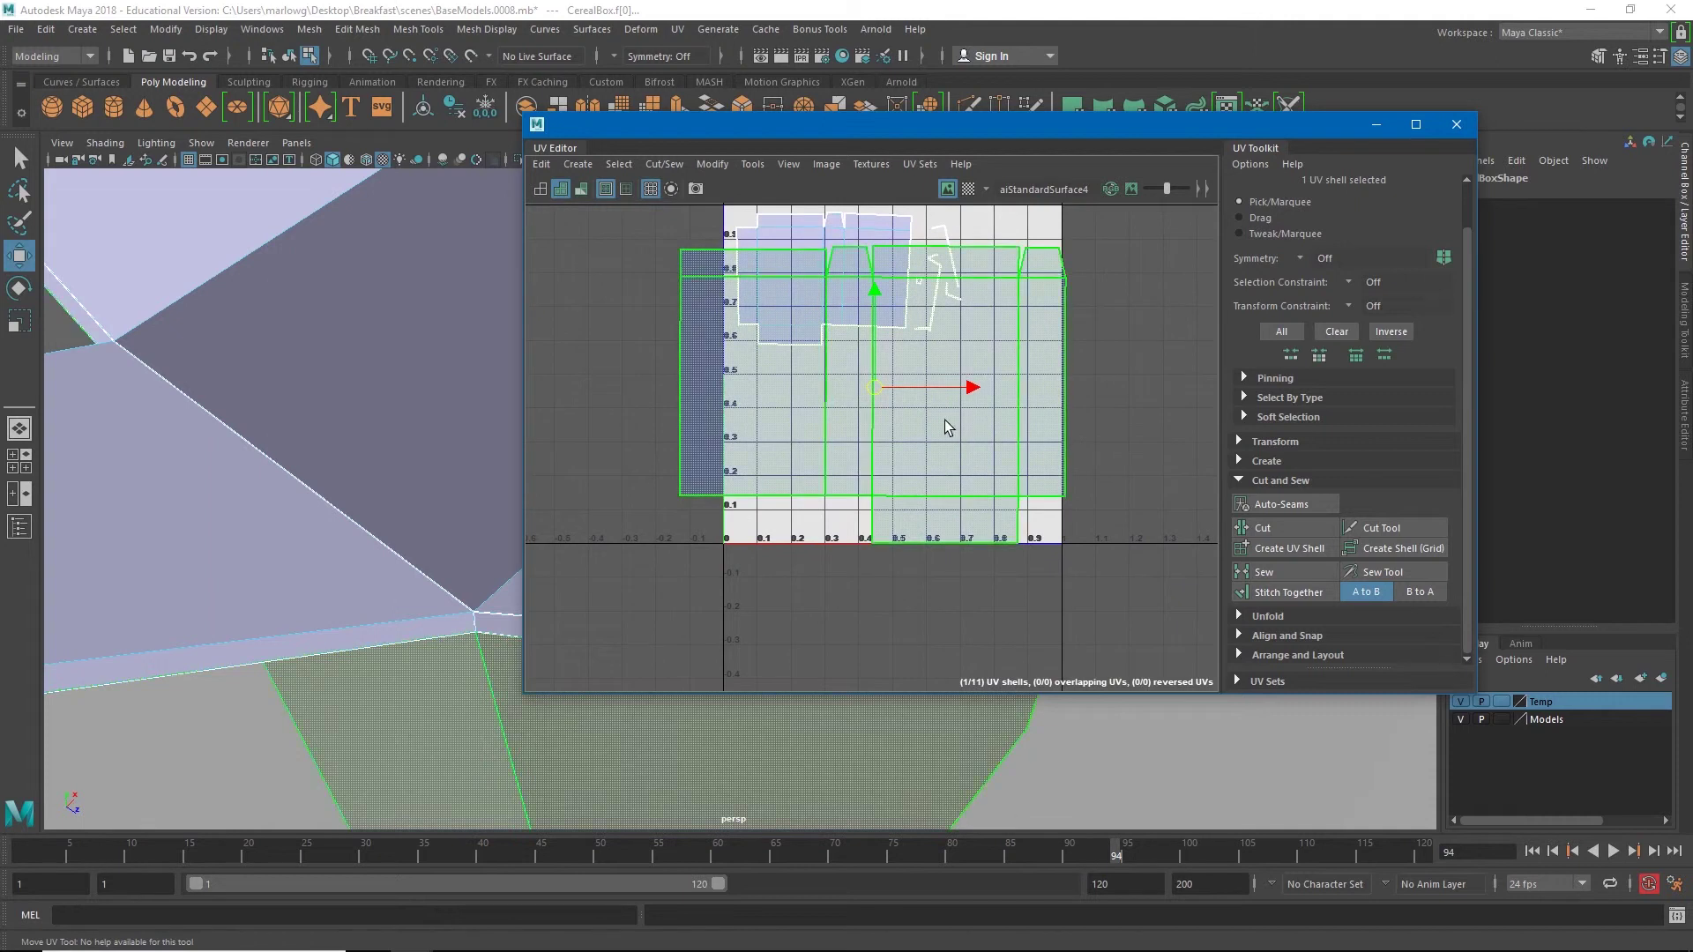
{"action": "key", "text": "r"}
{"action": "left_click_drag", "start_coordinate": [871, 389], "coordinate": [910, 445]}
{"action": "key", "text": "w"}
{"action": "left_click", "coordinate": [820, 278]}
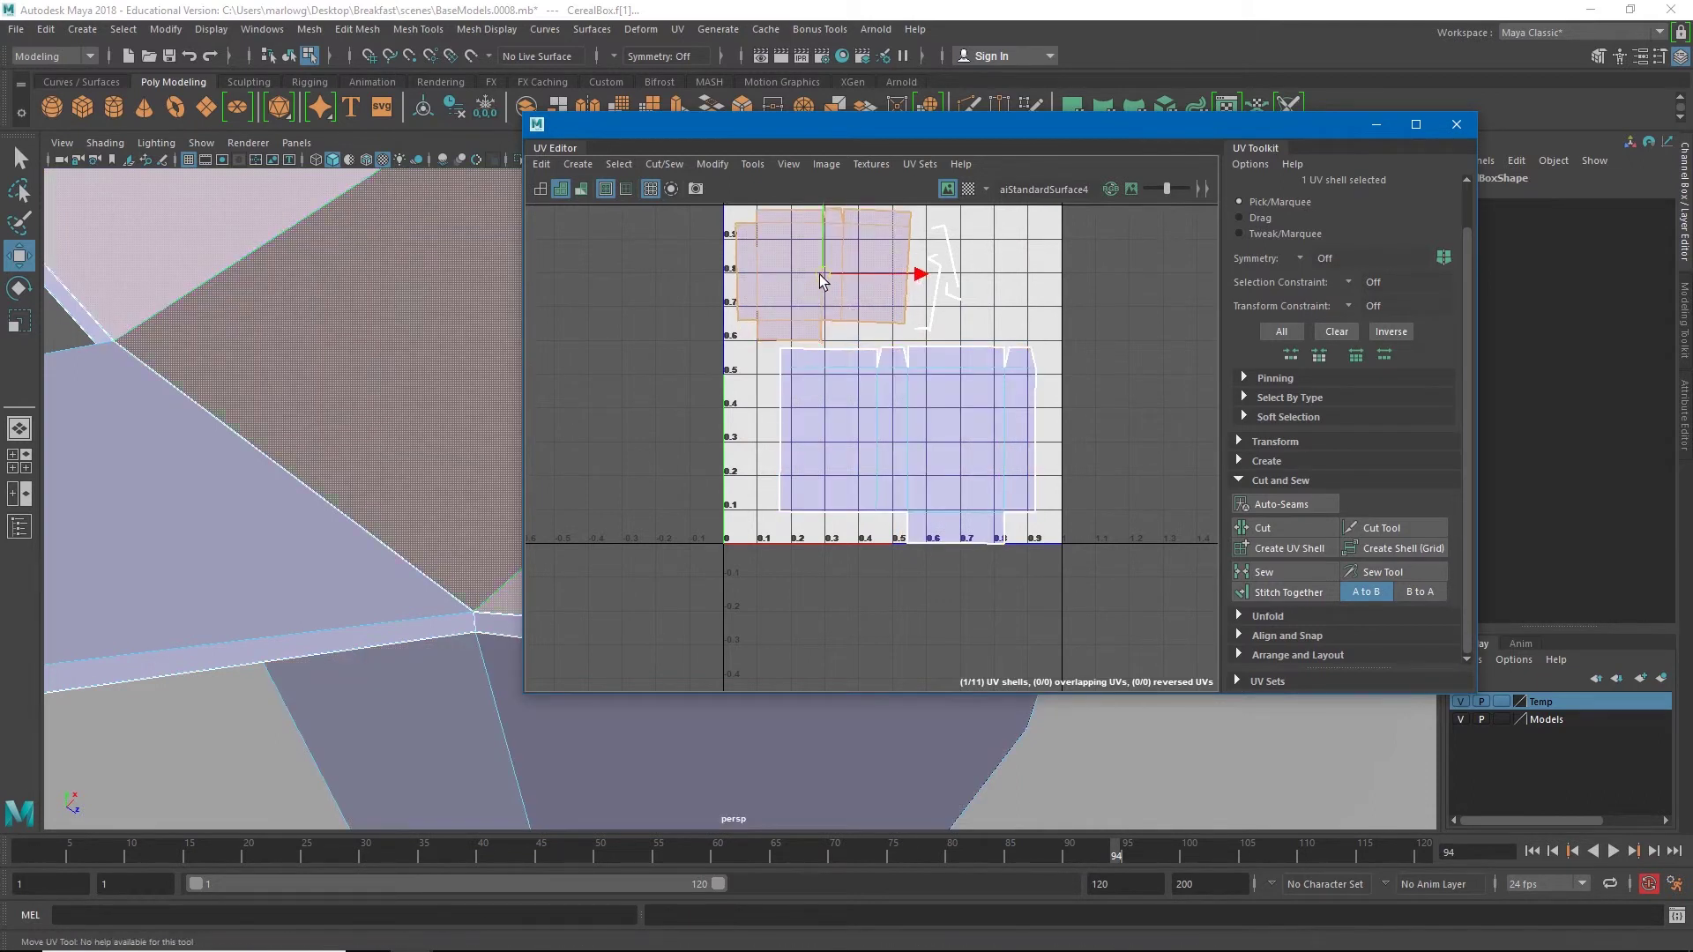
{"action": "left_click", "coordinate": [912, 413]}
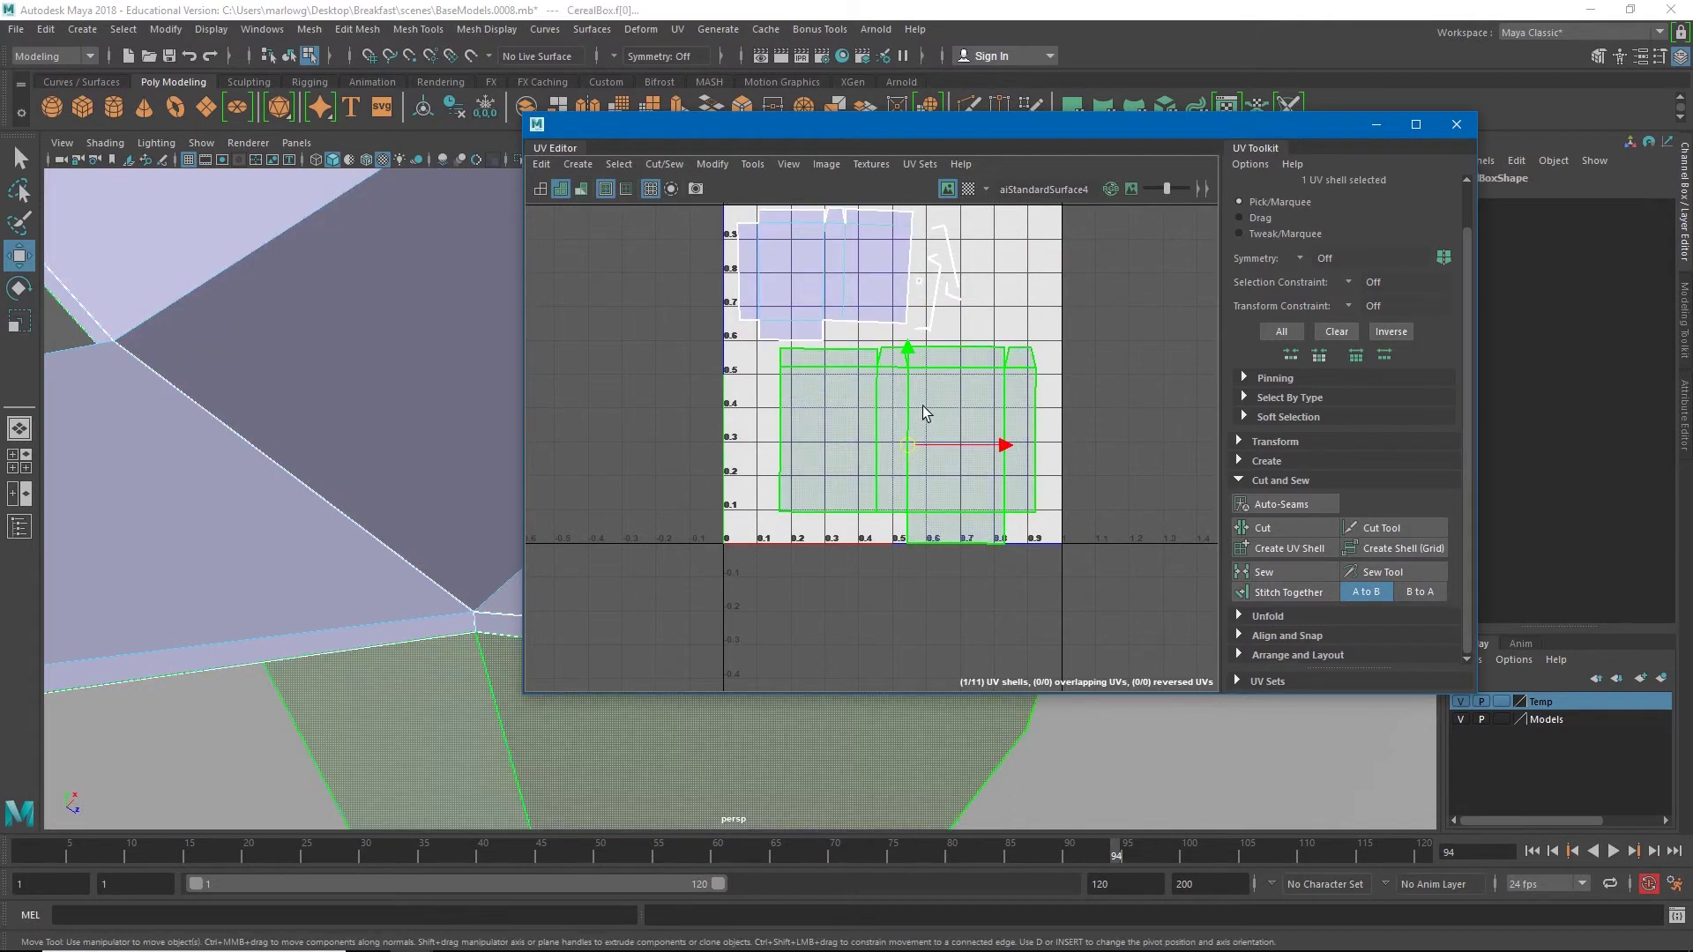
{"action": "left_click", "coordinate": [1102, 464]}
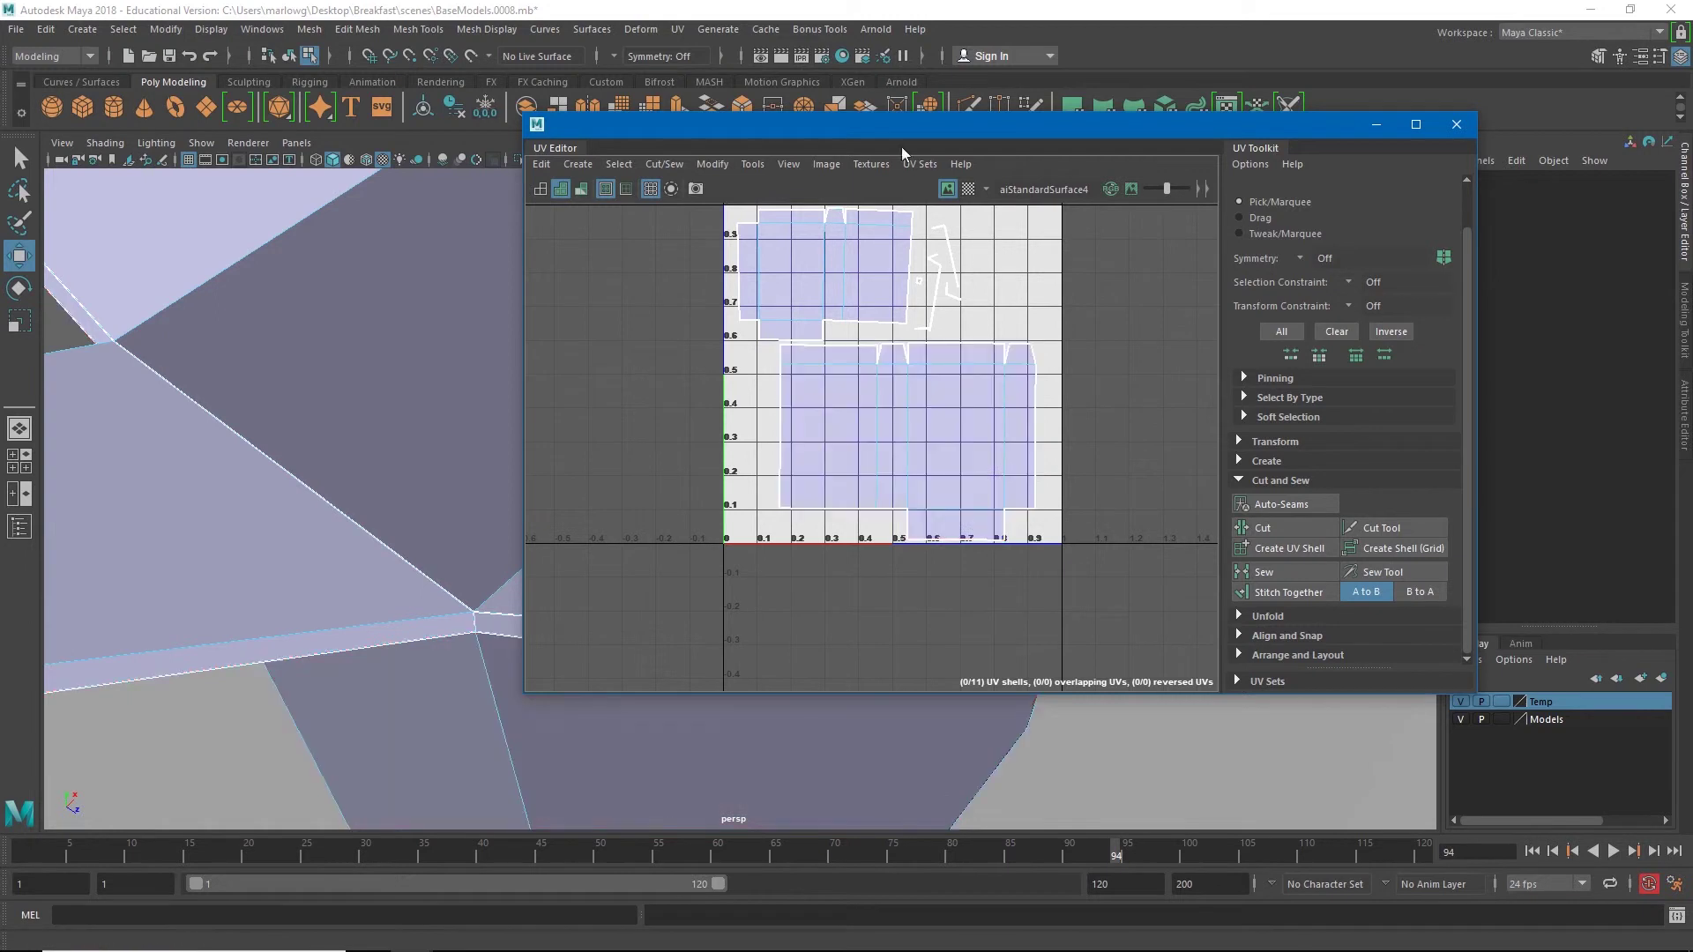
{"action": "mouse_move", "coordinate": [833, 134]}
{"action": "left_mouse_down"}
{"action": "mouse_move", "coordinate": [993, 102]}
{"action": "mouse_move", "coordinate": [878, 150]}
{"action": "mouse_move", "coordinate": [814, 150]}
{"action": "left_mouse_up"}
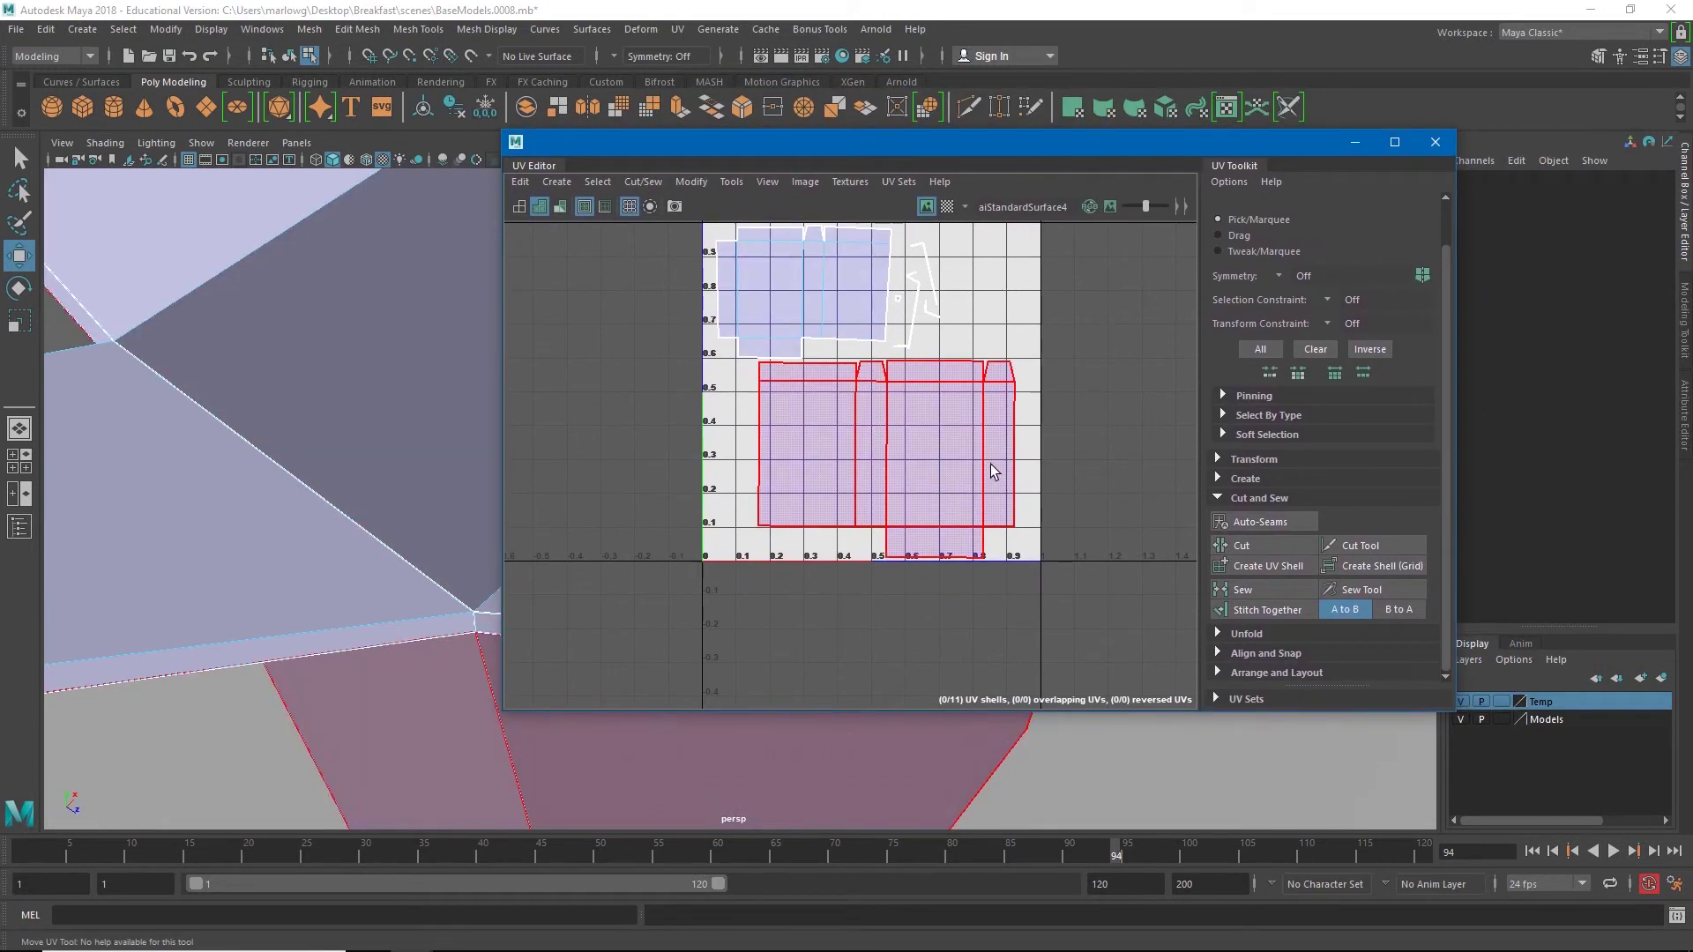
{"action": "middle_click_drag", "start_coordinate": [994, 470], "coordinate": [936, 541], "text": "alt"}
{"action": "right_click_drag", "start_coordinate": [896, 496], "coordinate": [820, 472]}
{"action": "left_click_drag", "start_coordinate": [584, 278], "coordinate": [951, 423]}
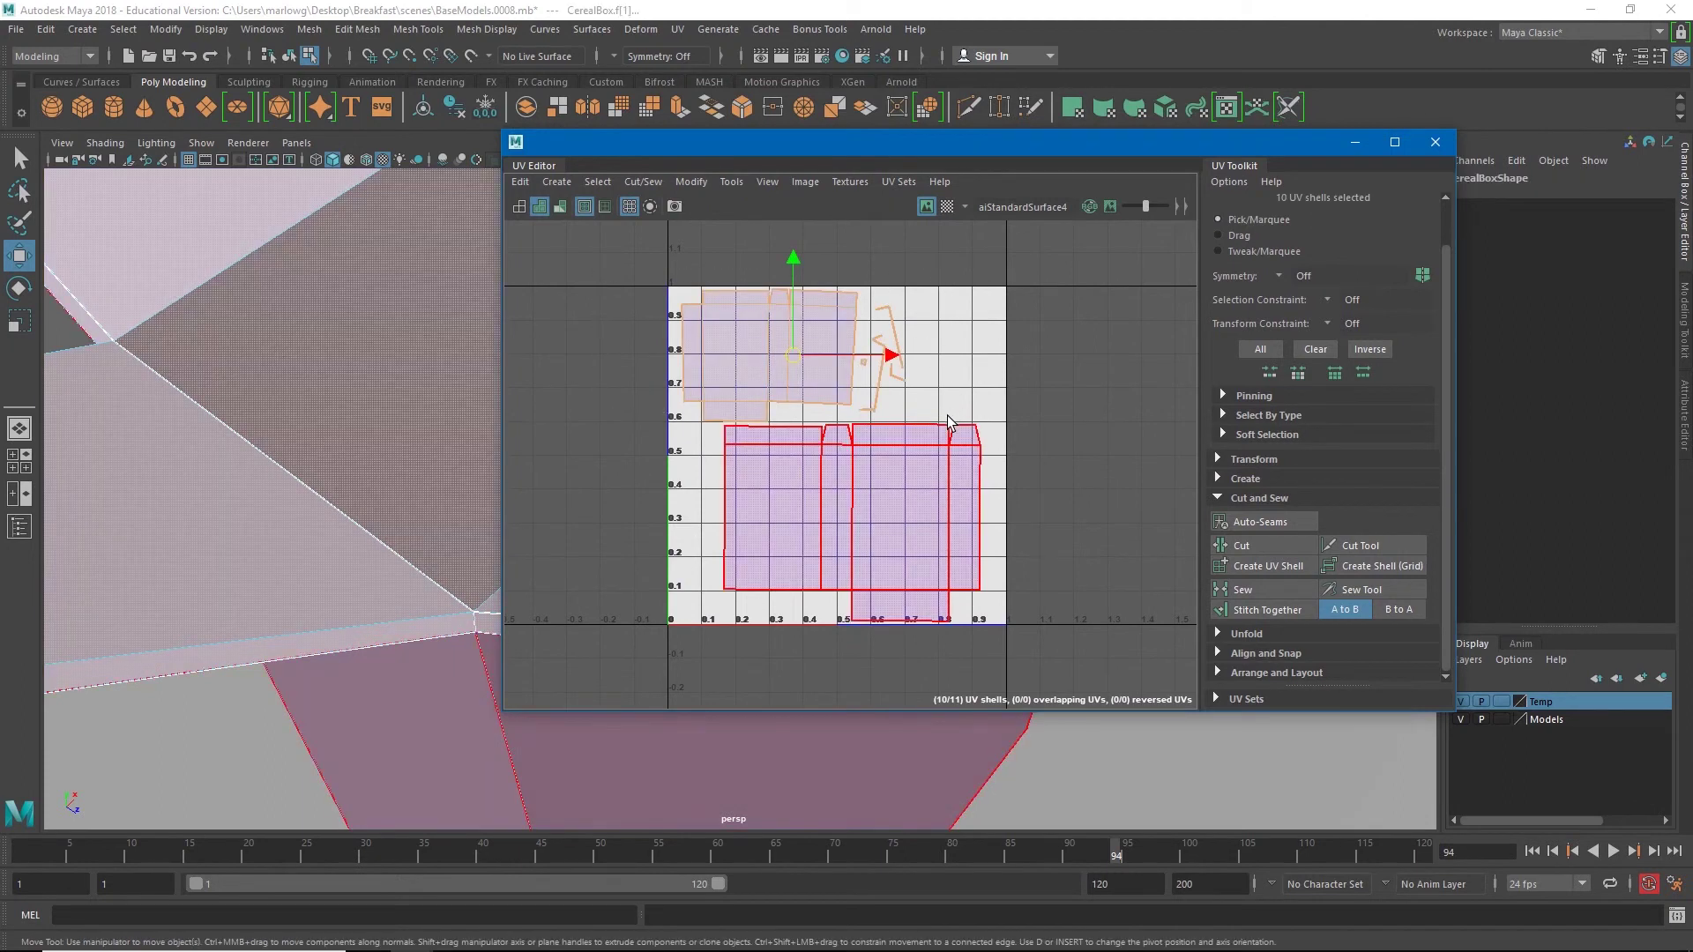
{"action": "left_click", "coordinate": [746, 589]}
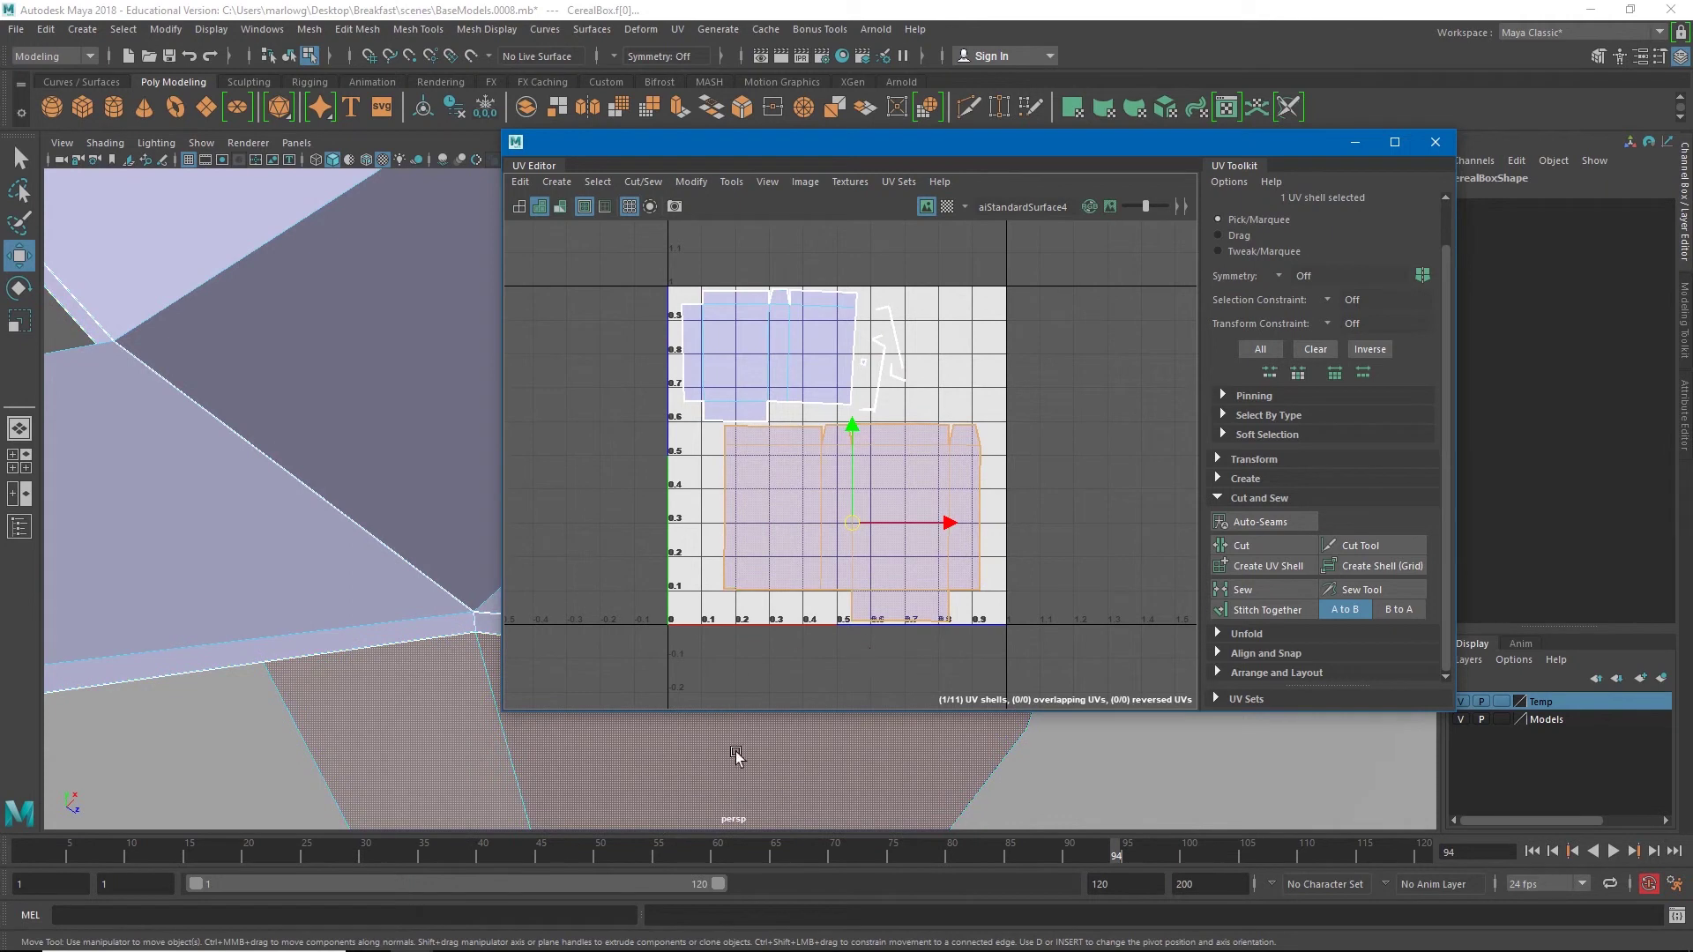
{"action": "left_click_drag", "start_coordinate": [750, 761], "coordinate": [196, 595], "text": "alt"}
{"action": "right_click", "coordinate": [341, 600]}
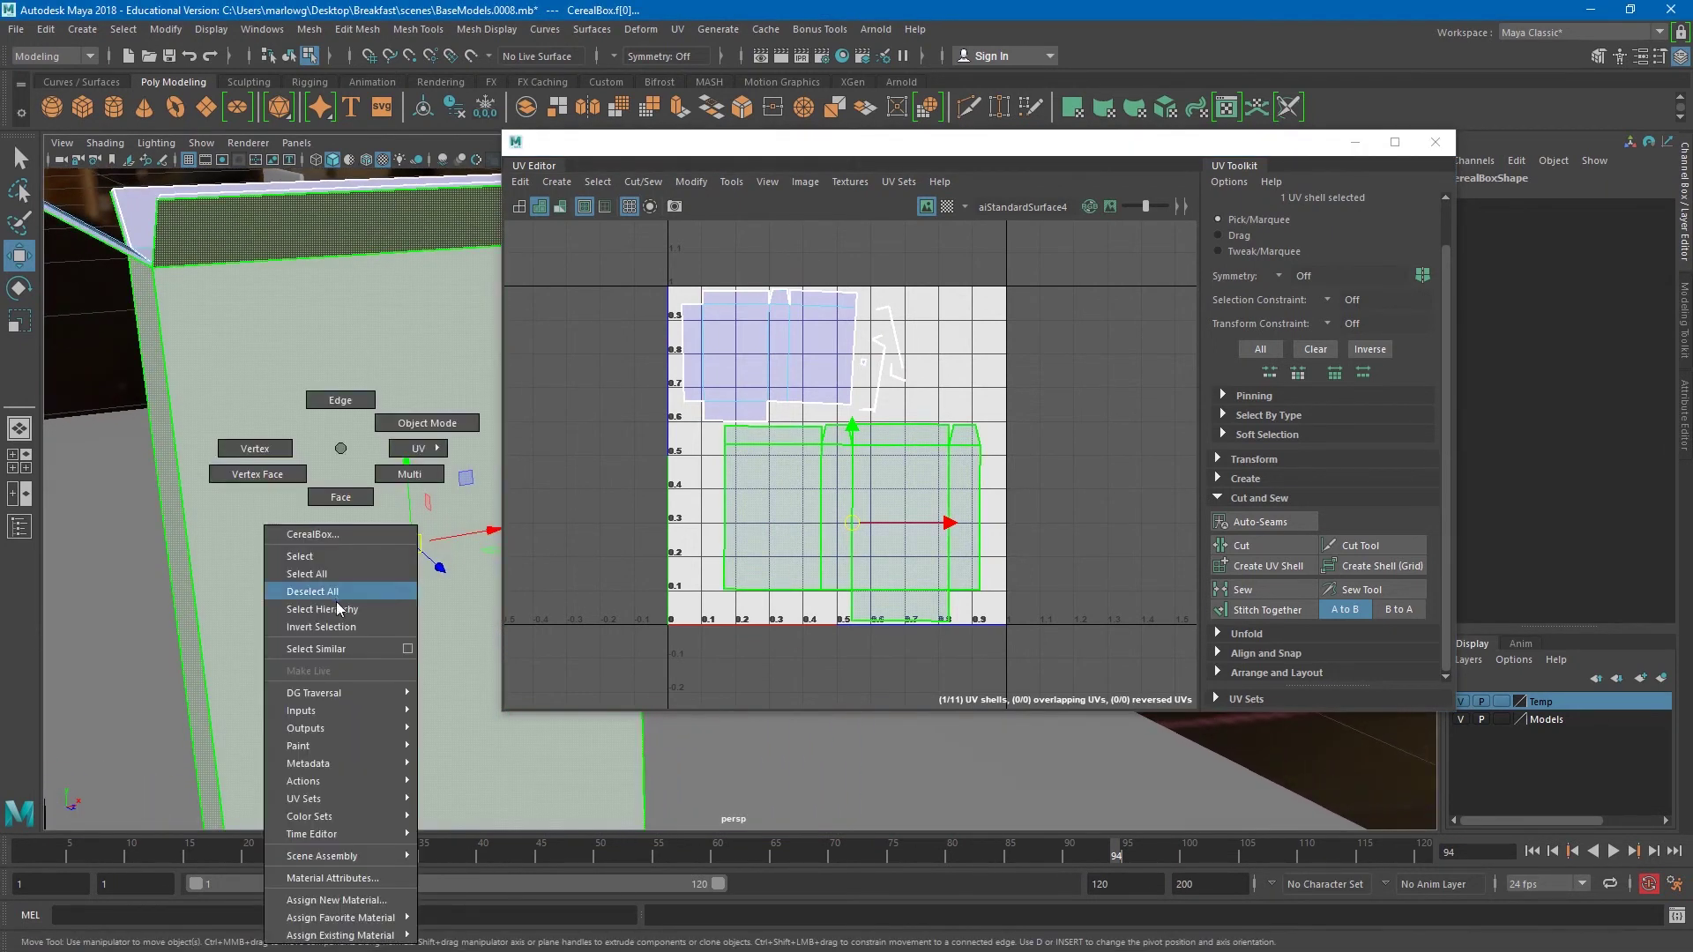
{"action": "right_click_drag", "start_coordinate": [338, 603], "coordinate": [353, 515]}
{"action": "left_click", "coordinate": [363, 520]}
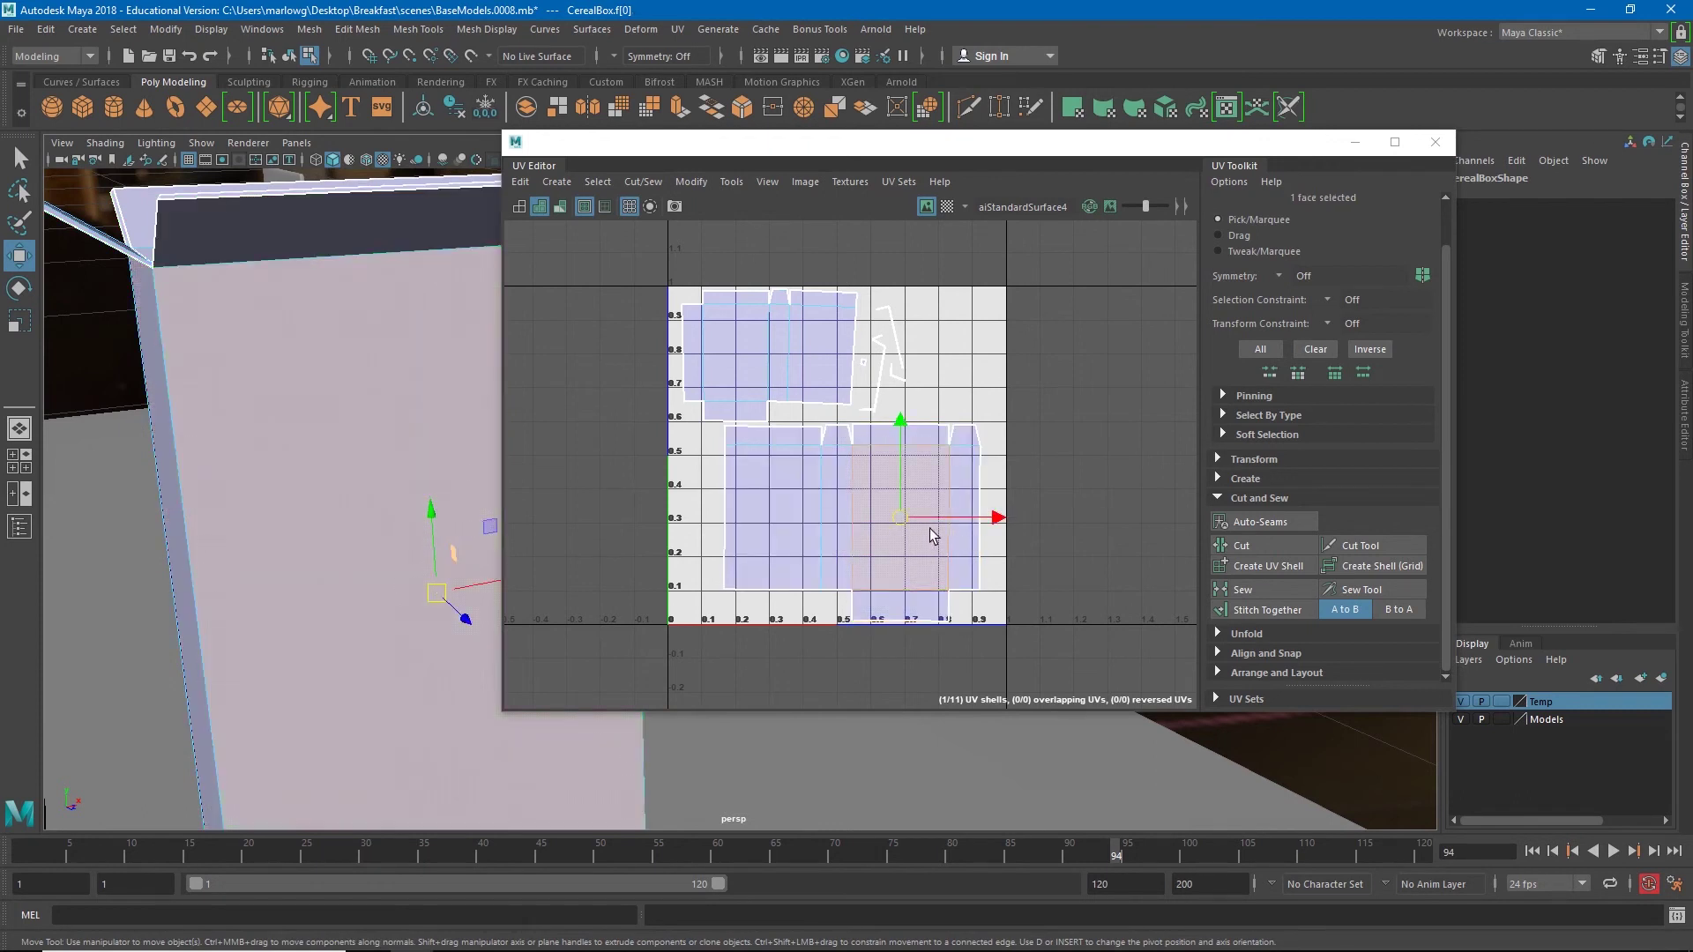
{"action": "right_click_drag", "start_coordinate": [438, 605], "coordinate": [378, 680], "text": "alt"}
{"action": "left_click", "coordinate": [404, 677]}
{"action": "middle_click_drag", "start_coordinate": [405, 676], "coordinate": [328, 671], "text": "alt"}
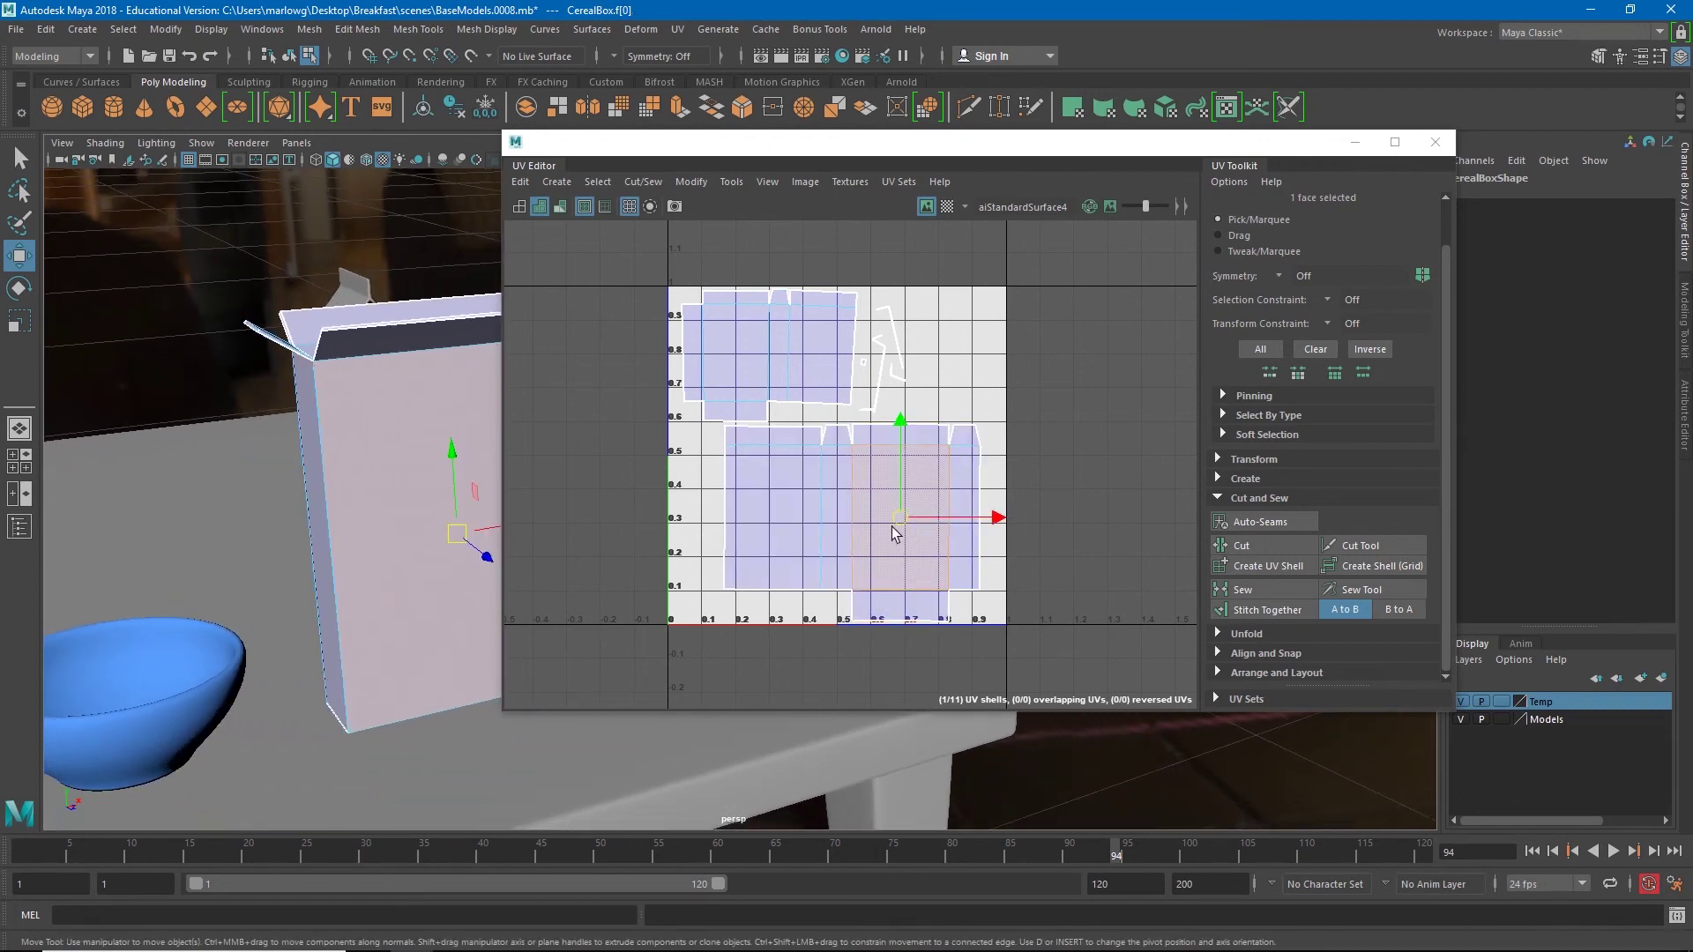